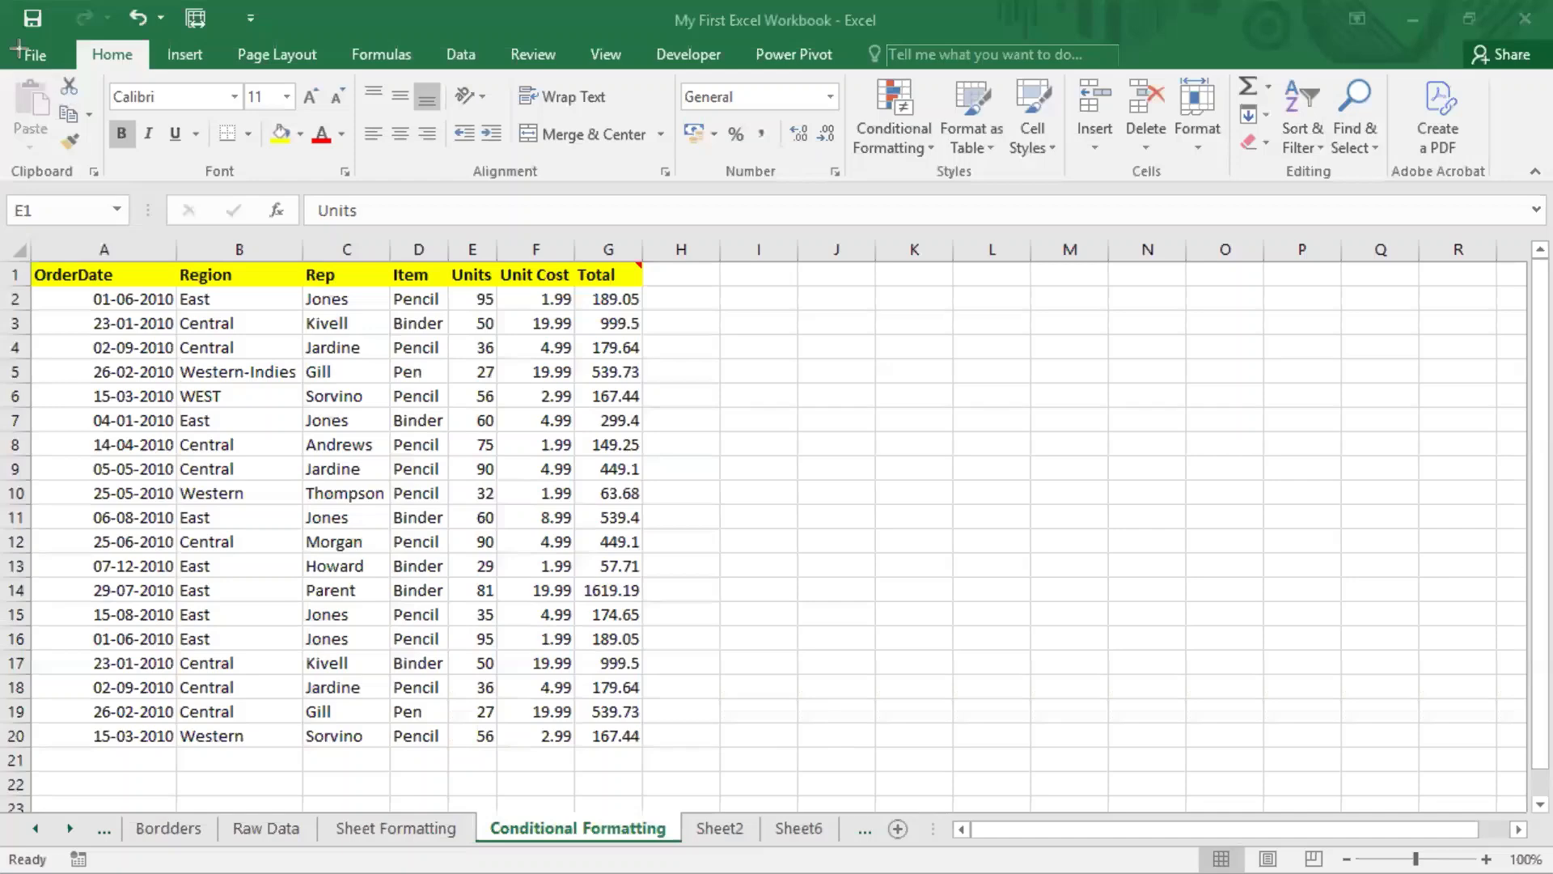
# Step: Look through the Conditional Formatting menu and close it without choosing a rule
pyautogui.moveTo(10, 39); pyautogui.dragTo(1544, 191)
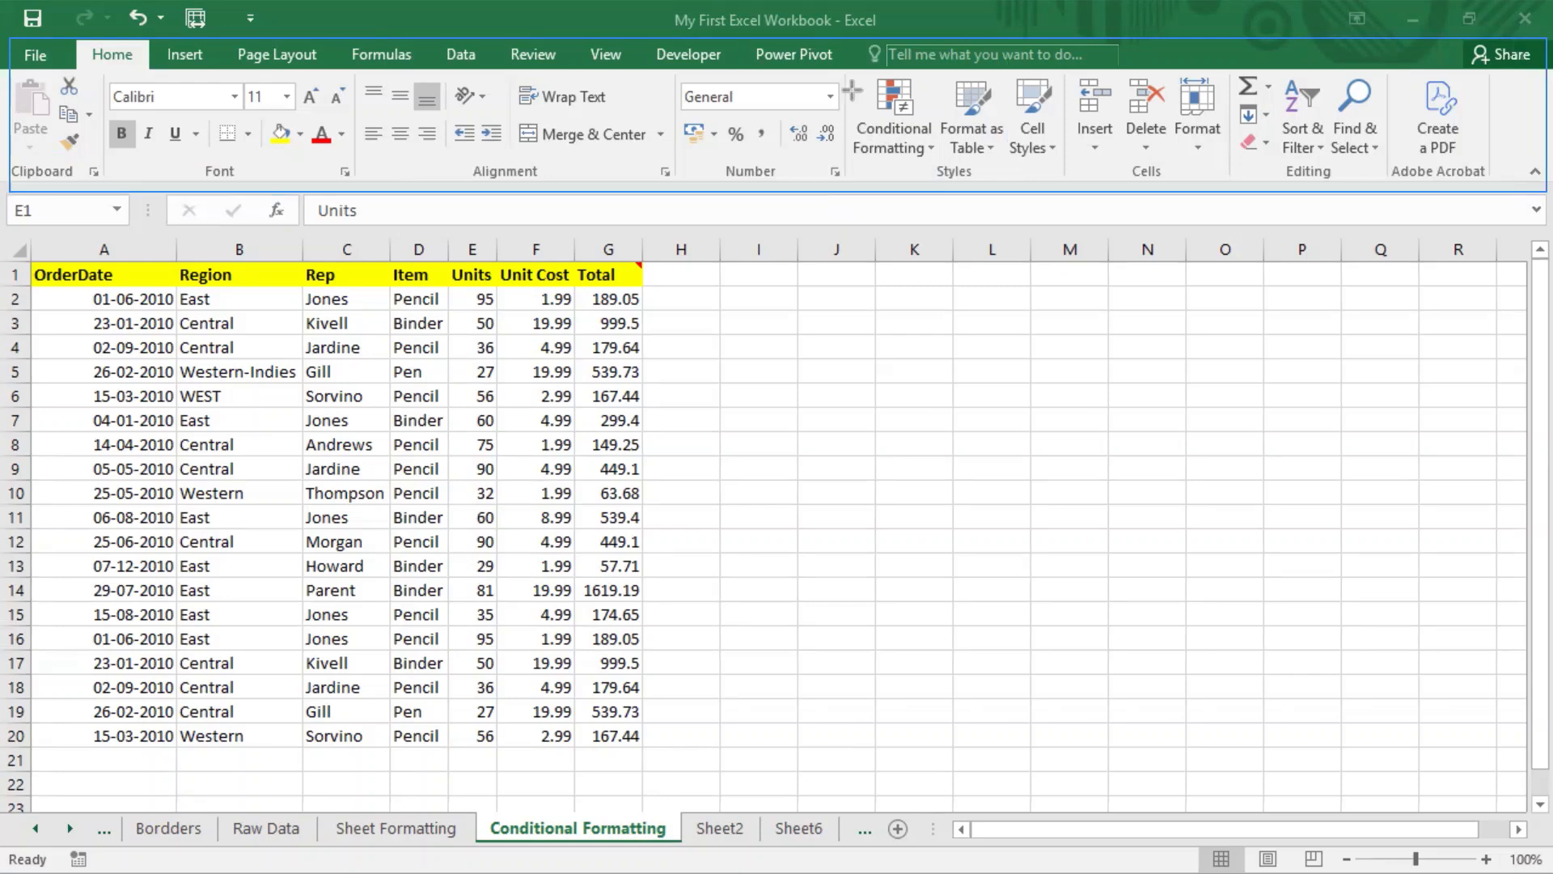
pyautogui.moveTo(848, 70); pyautogui.dragTo(1072, 183)
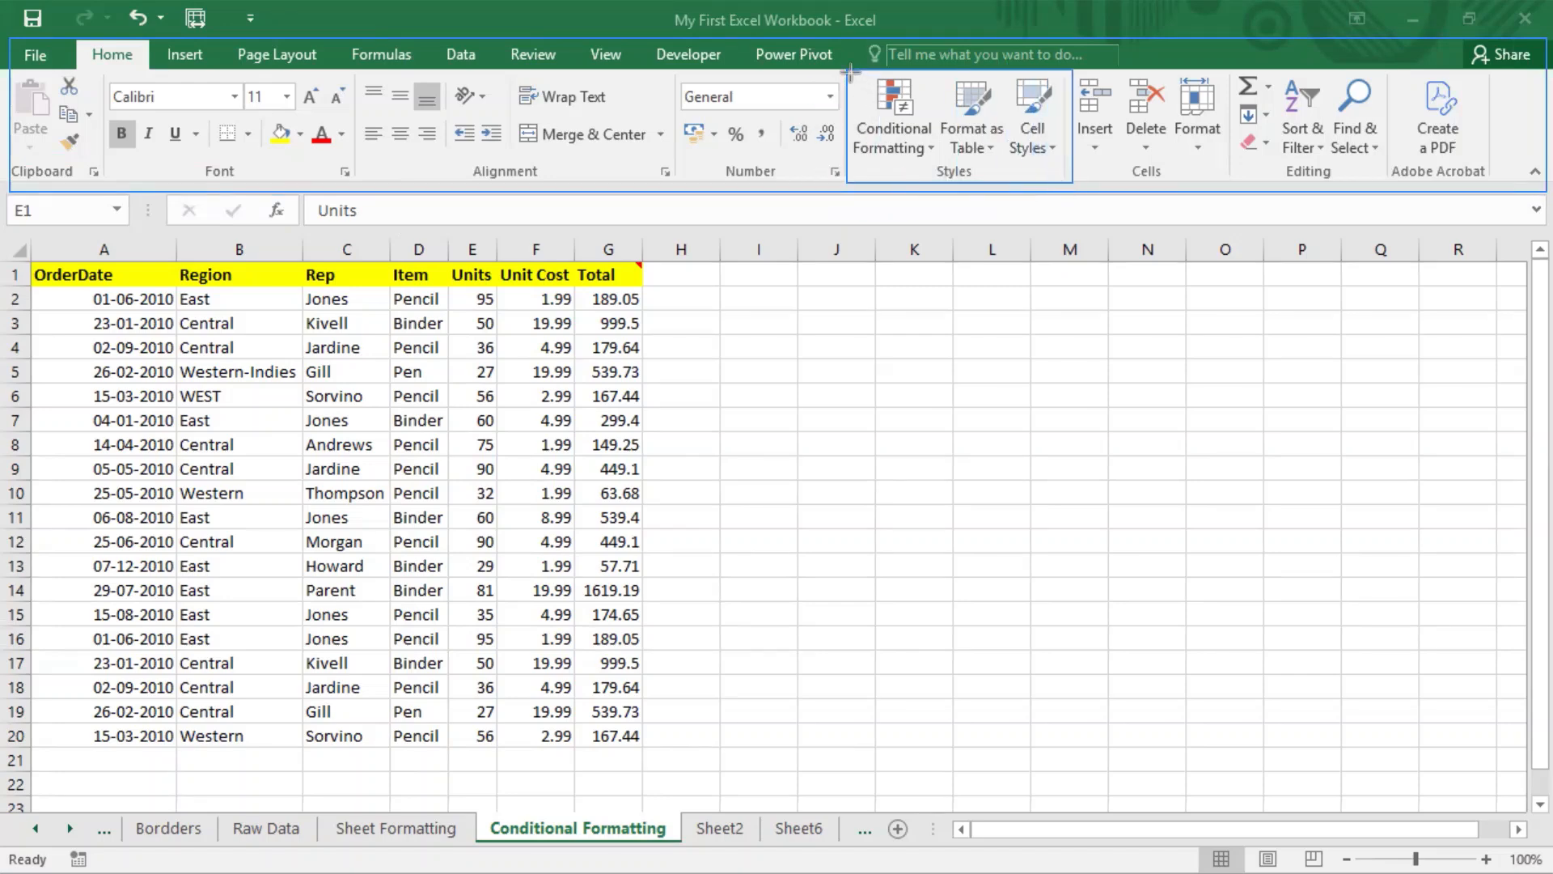
pyautogui.moveTo(849, 72); pyautogui.dragTo(945, 179)
pyautogui.click(928, 147)
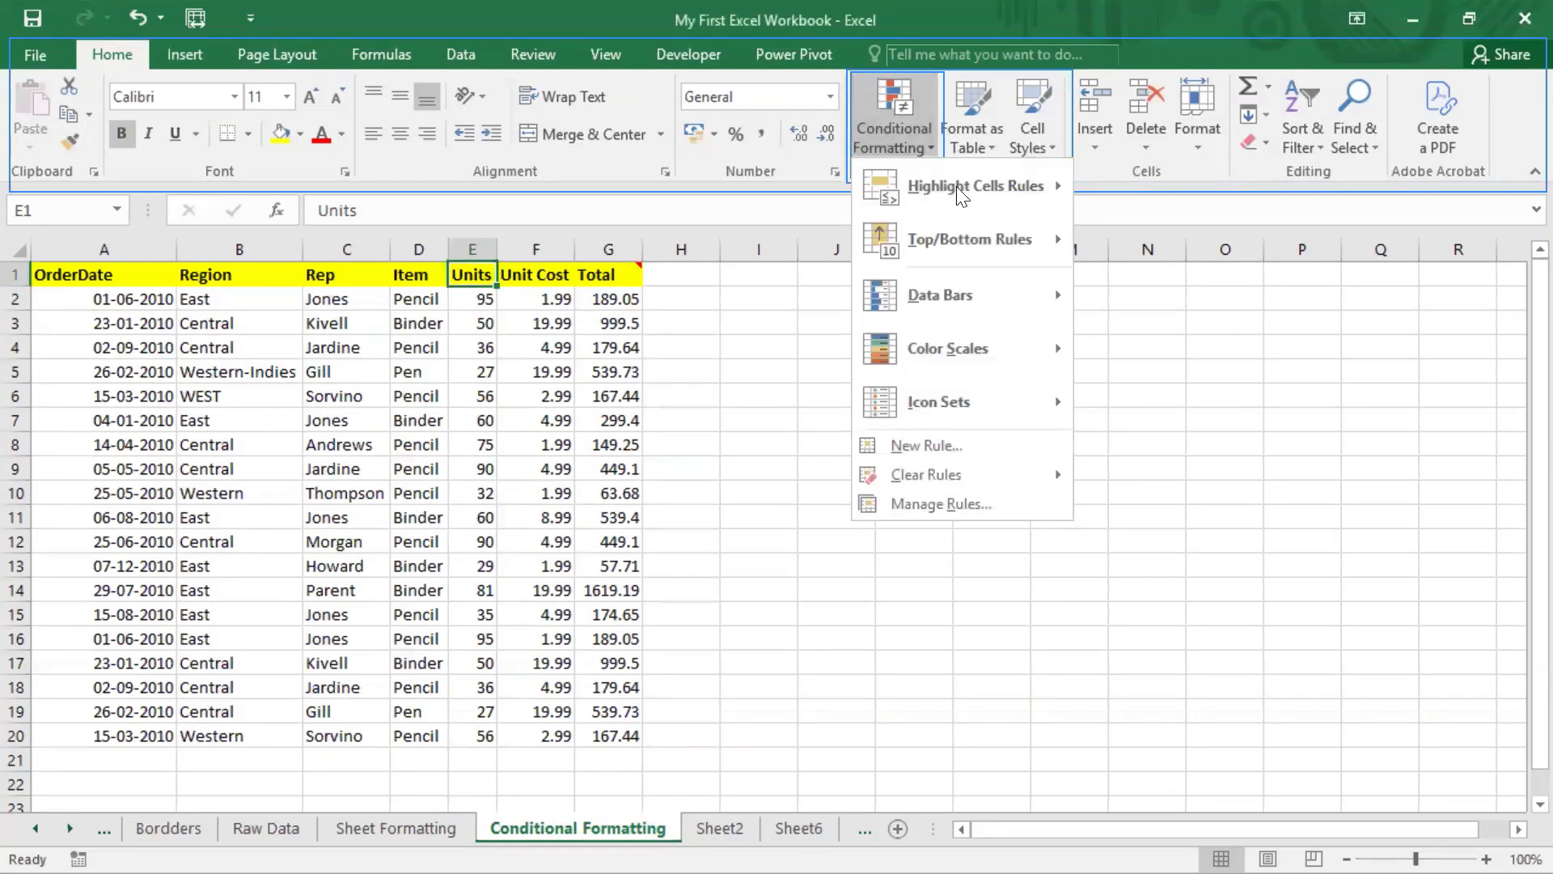
pyautogui.moveTo(959, 190)
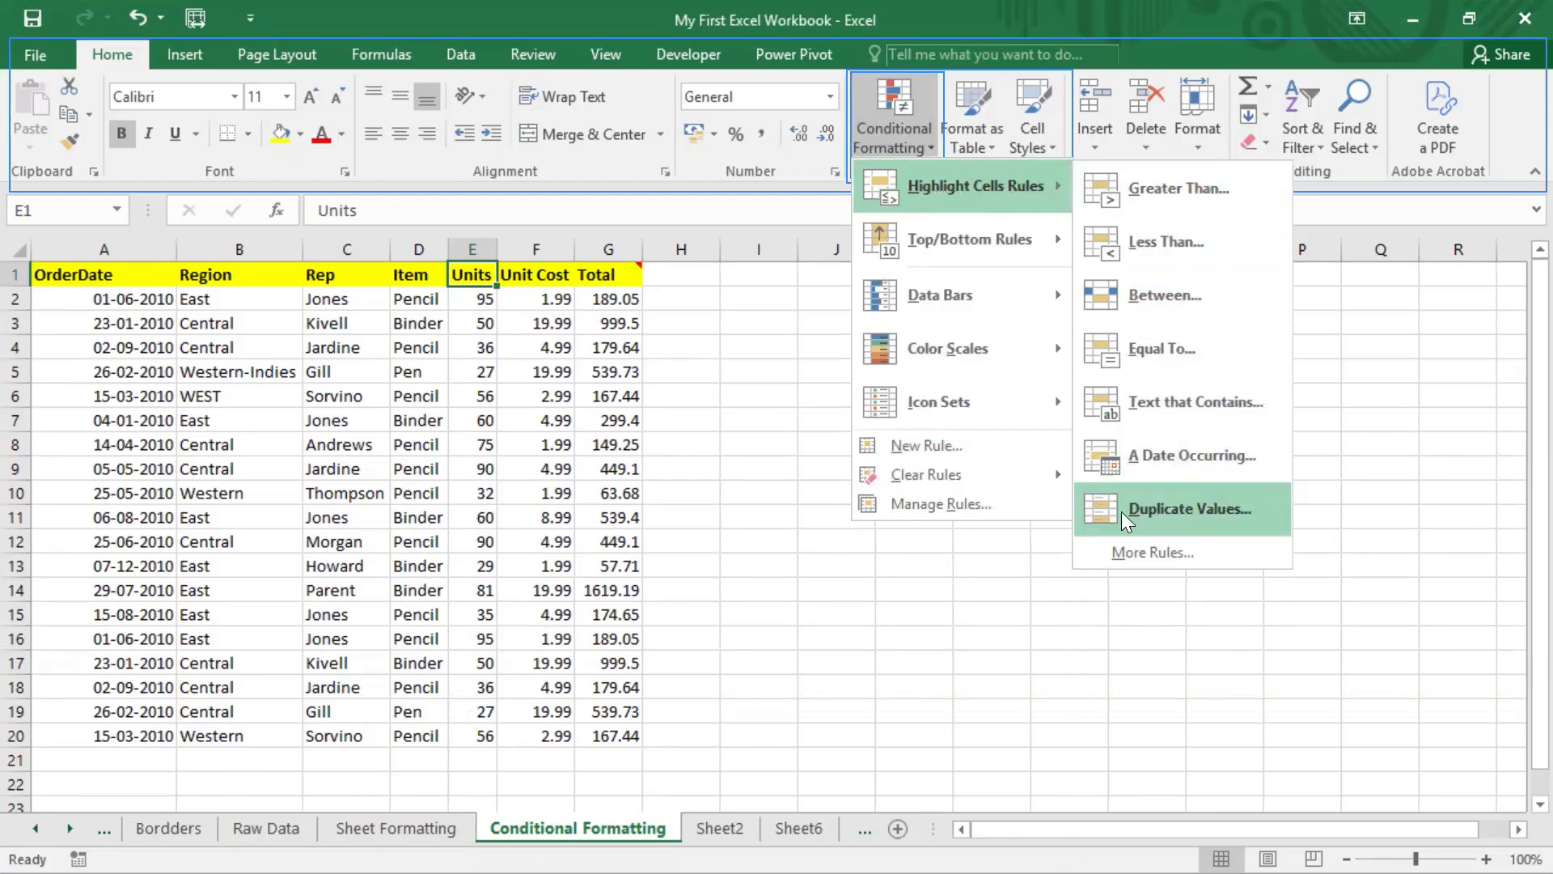
pyautogui.click(734, 278)
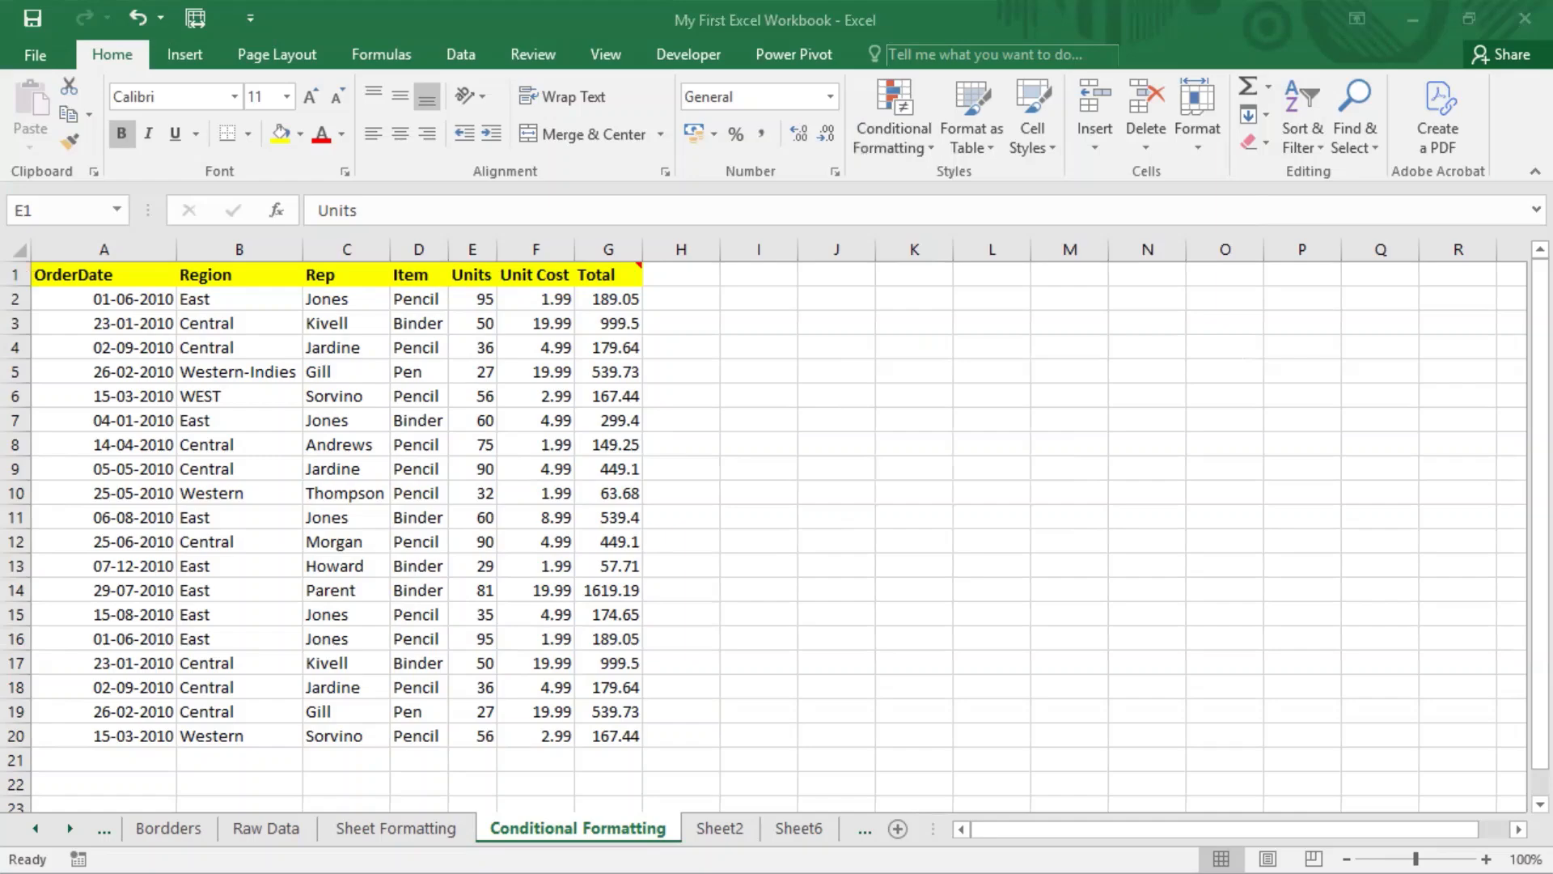
# Step: Launch the On-Screen Keyboard from the Start menu and move it up to uncover the sheet tabs
pyautogui.press('super')
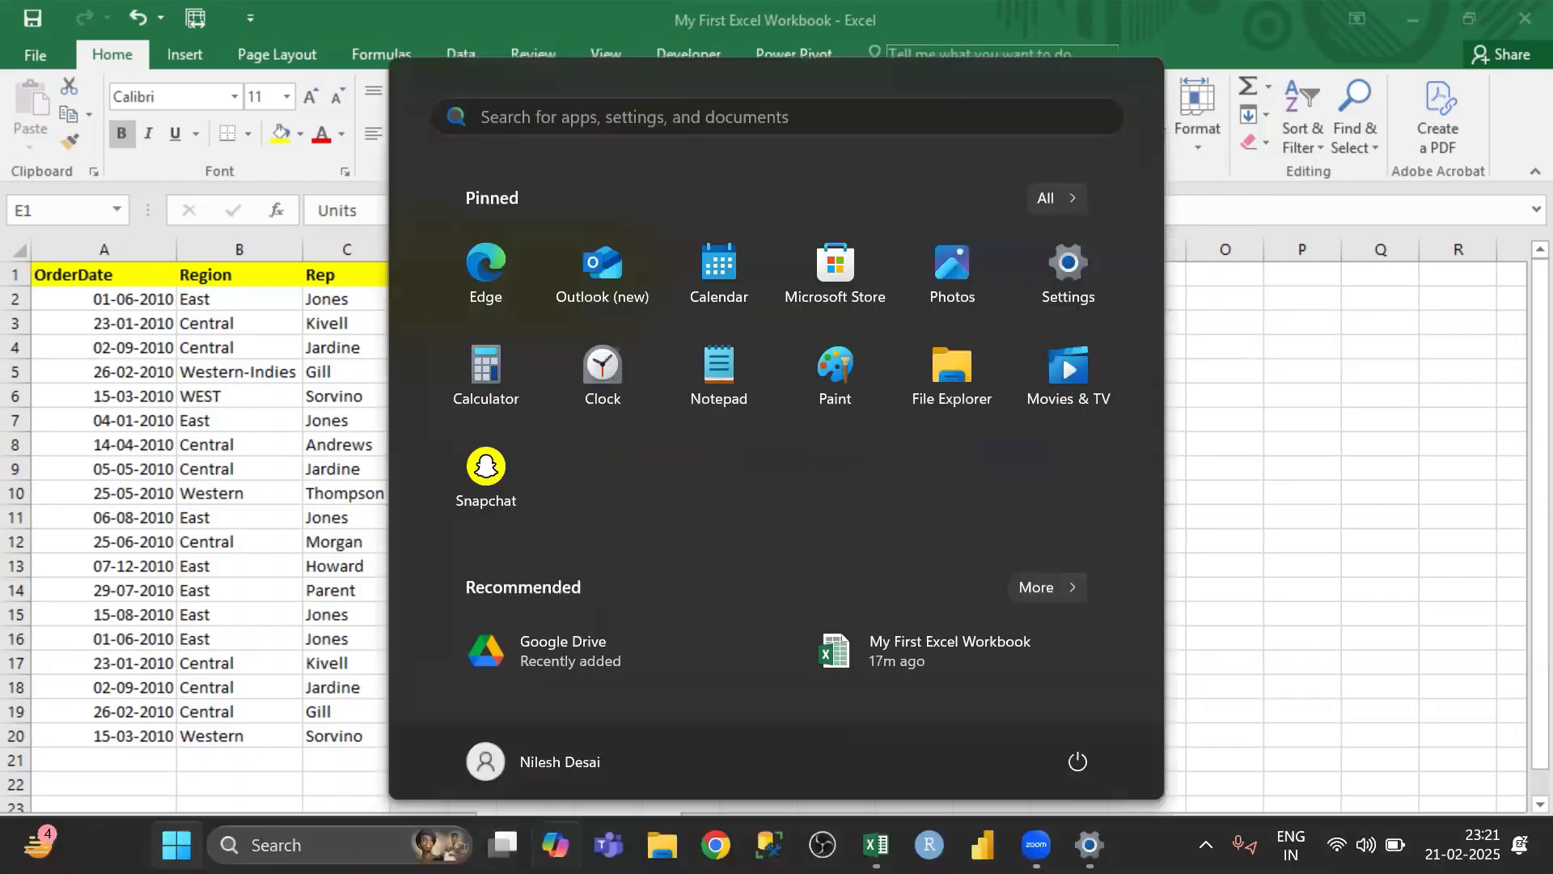
pyautogui.click(332, 844)
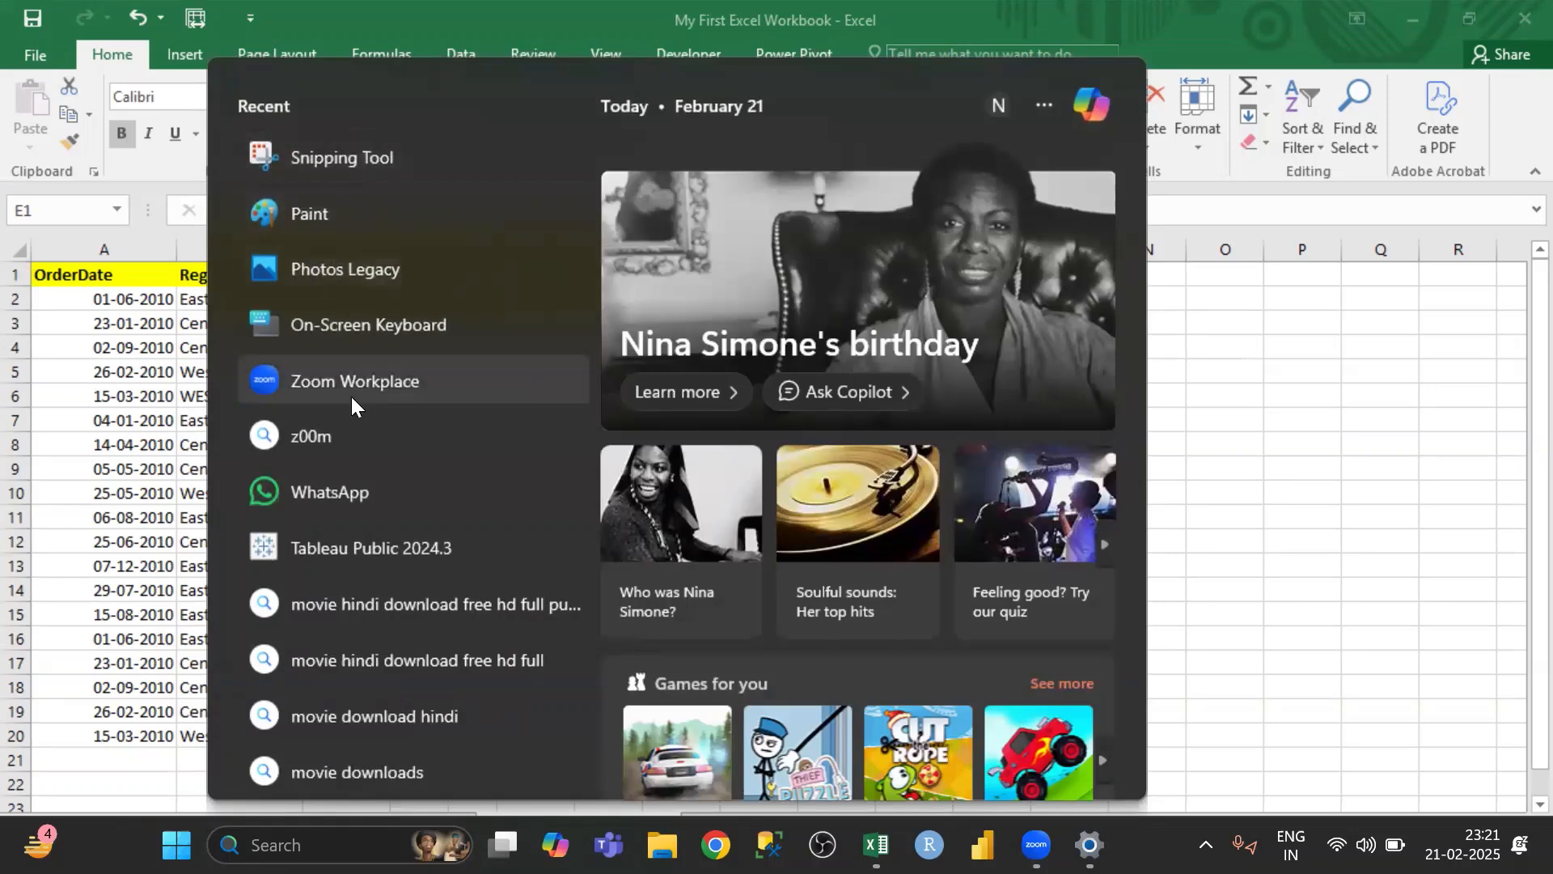
pyautogui.click(353, 327)
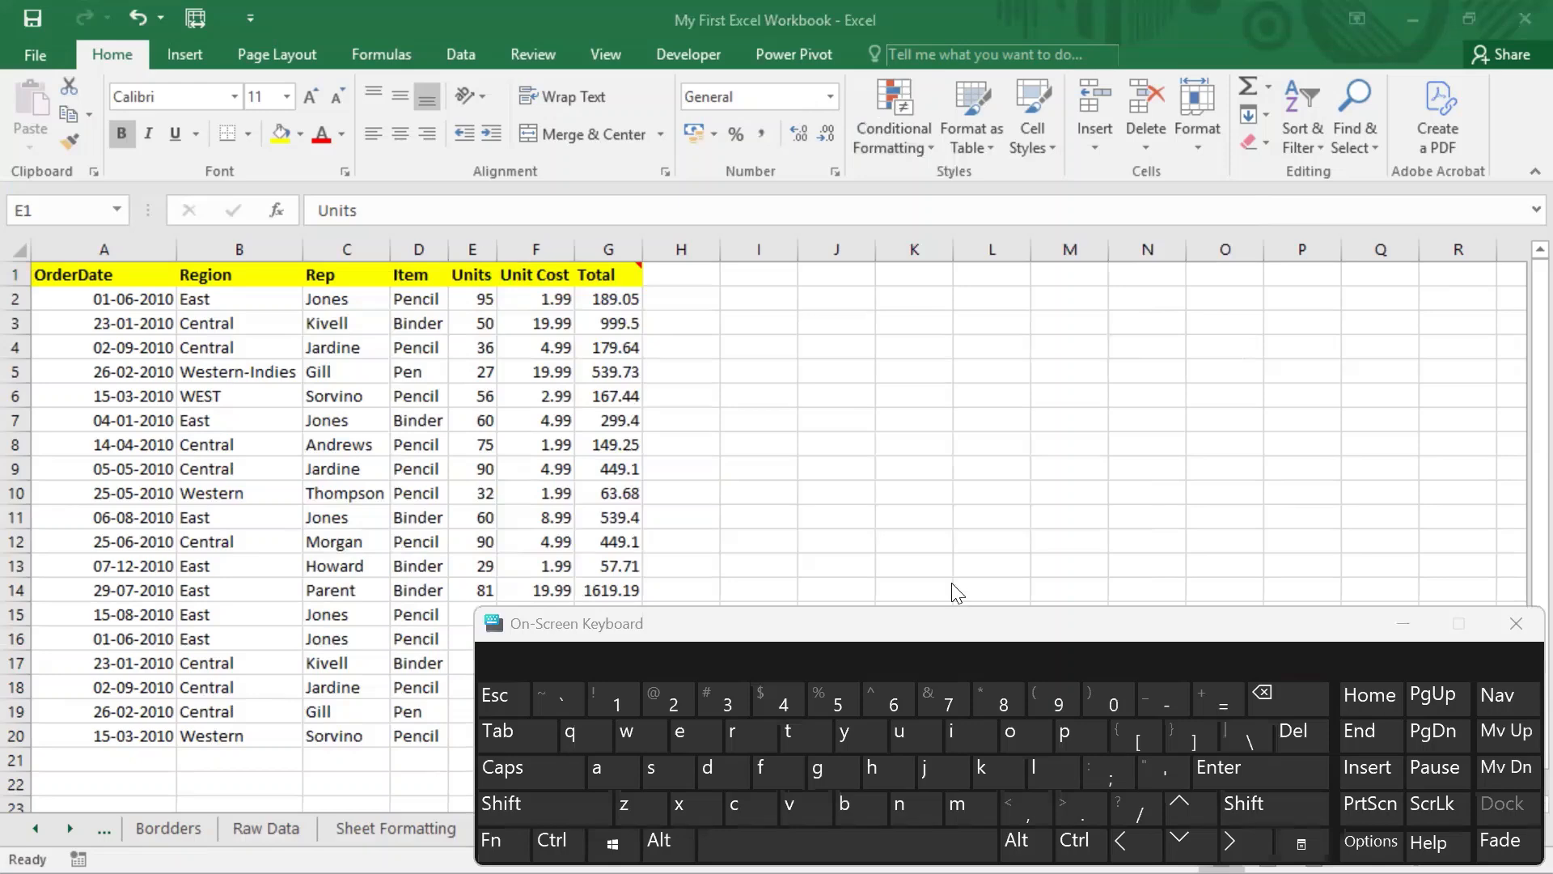
pyautogui.moveTo(959, 629); pyautogui.dragTo(947, 554)
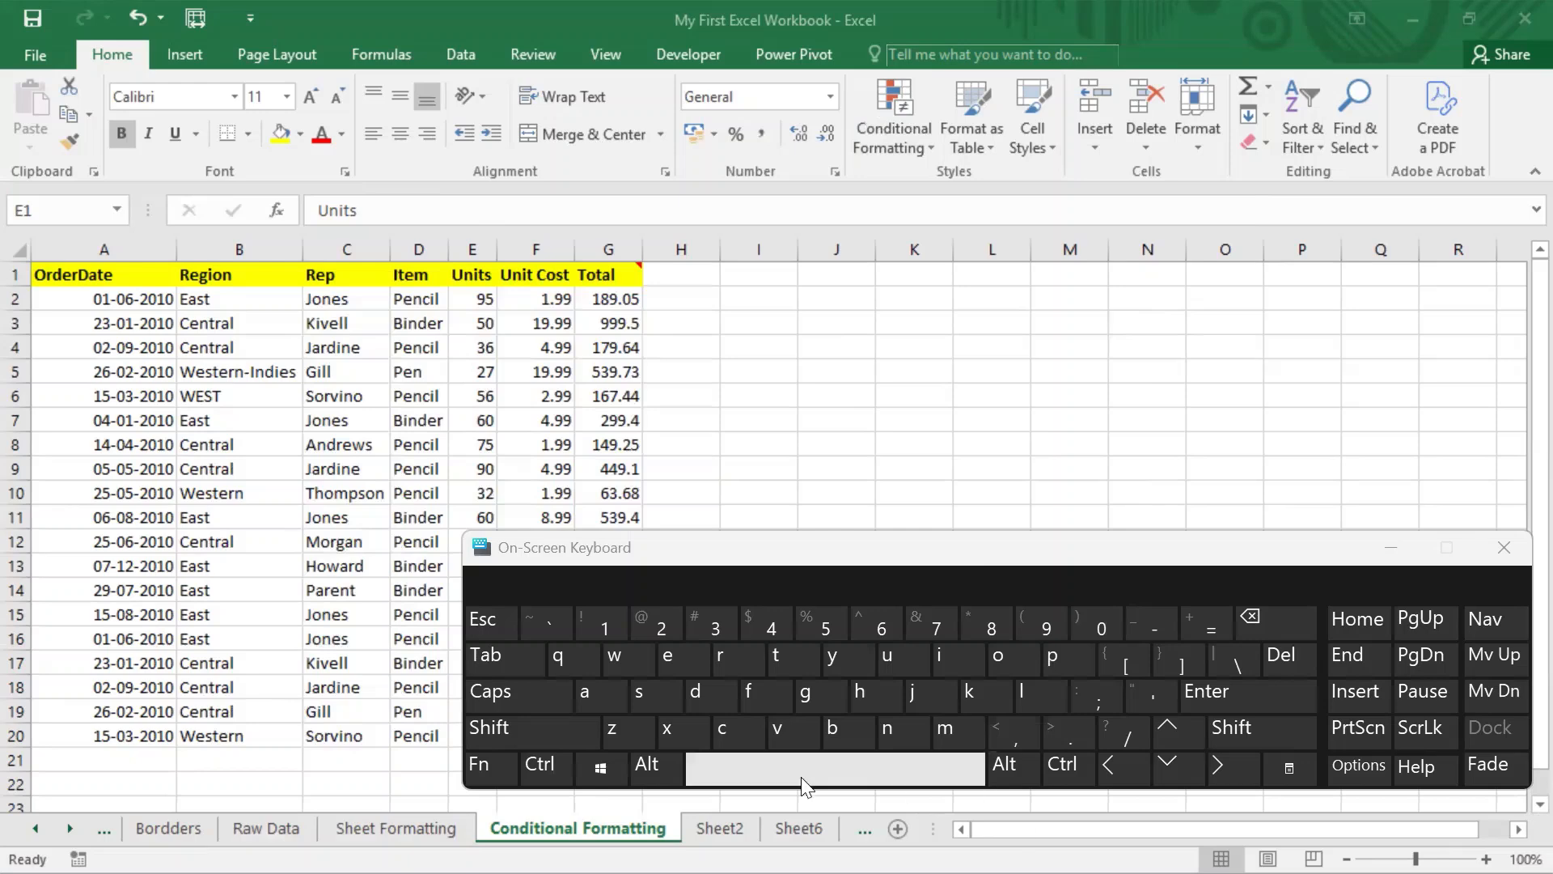
pyautogui.click(655, 769)
pyautogui.click(871, 699)
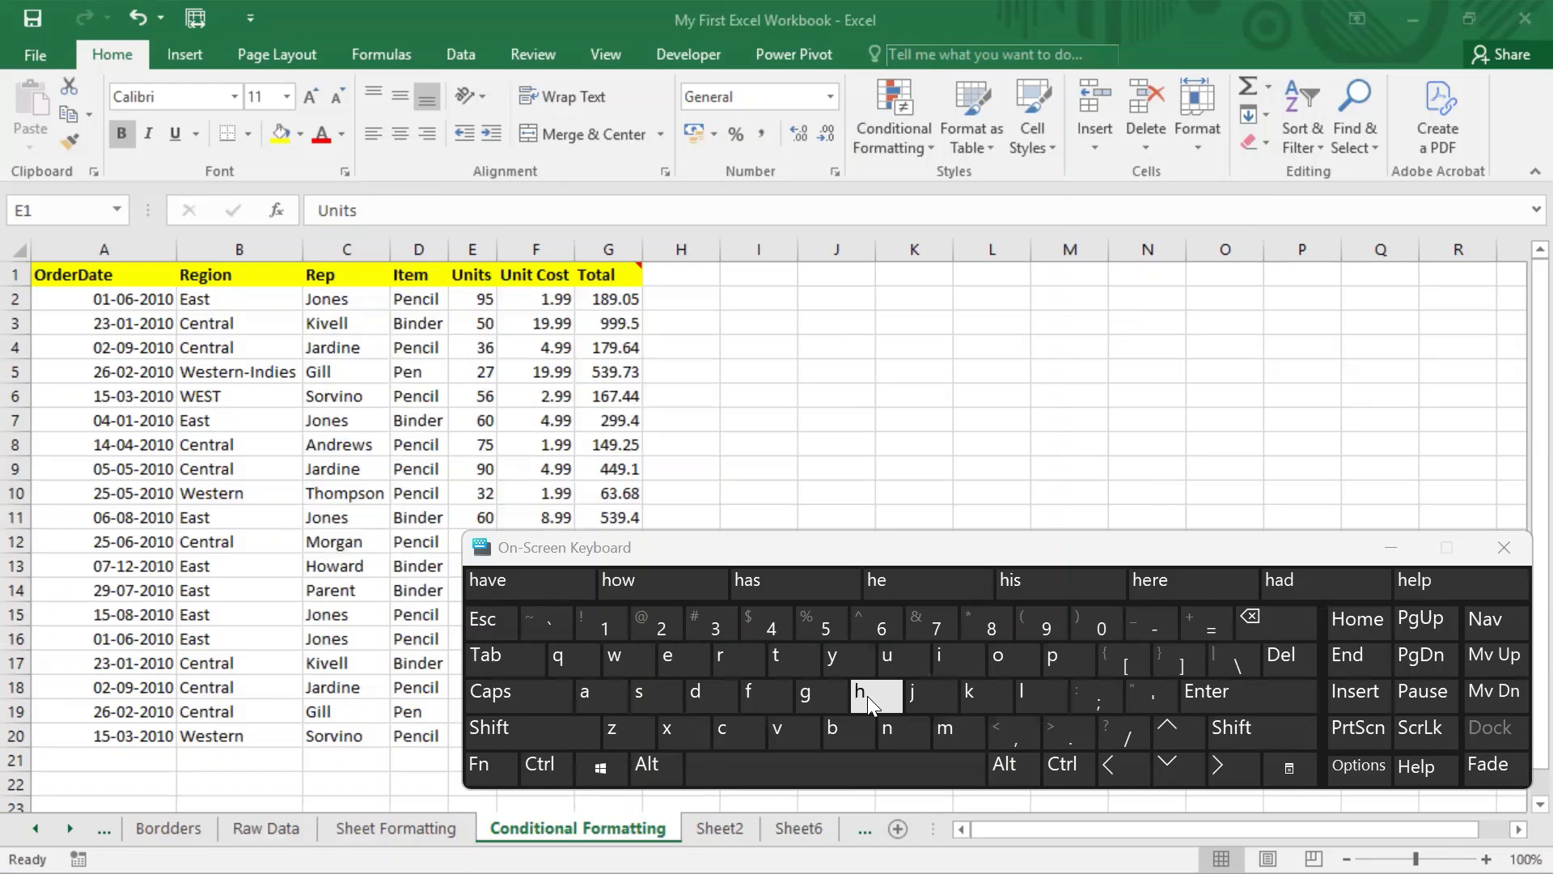
pyautogui.click(736, 368)
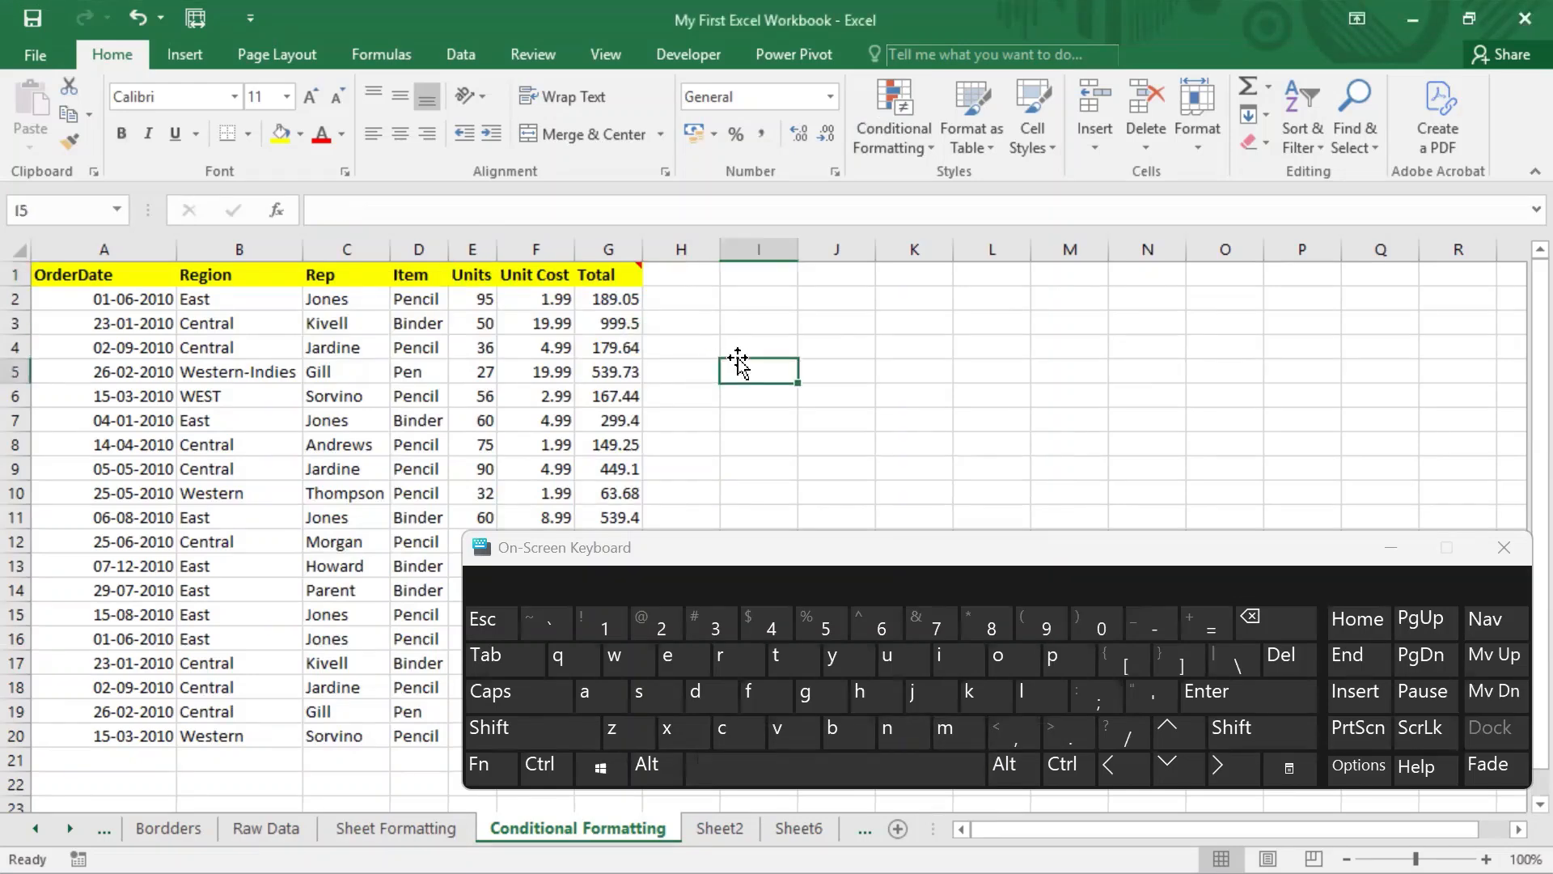
pyautogui.click(647, 764)
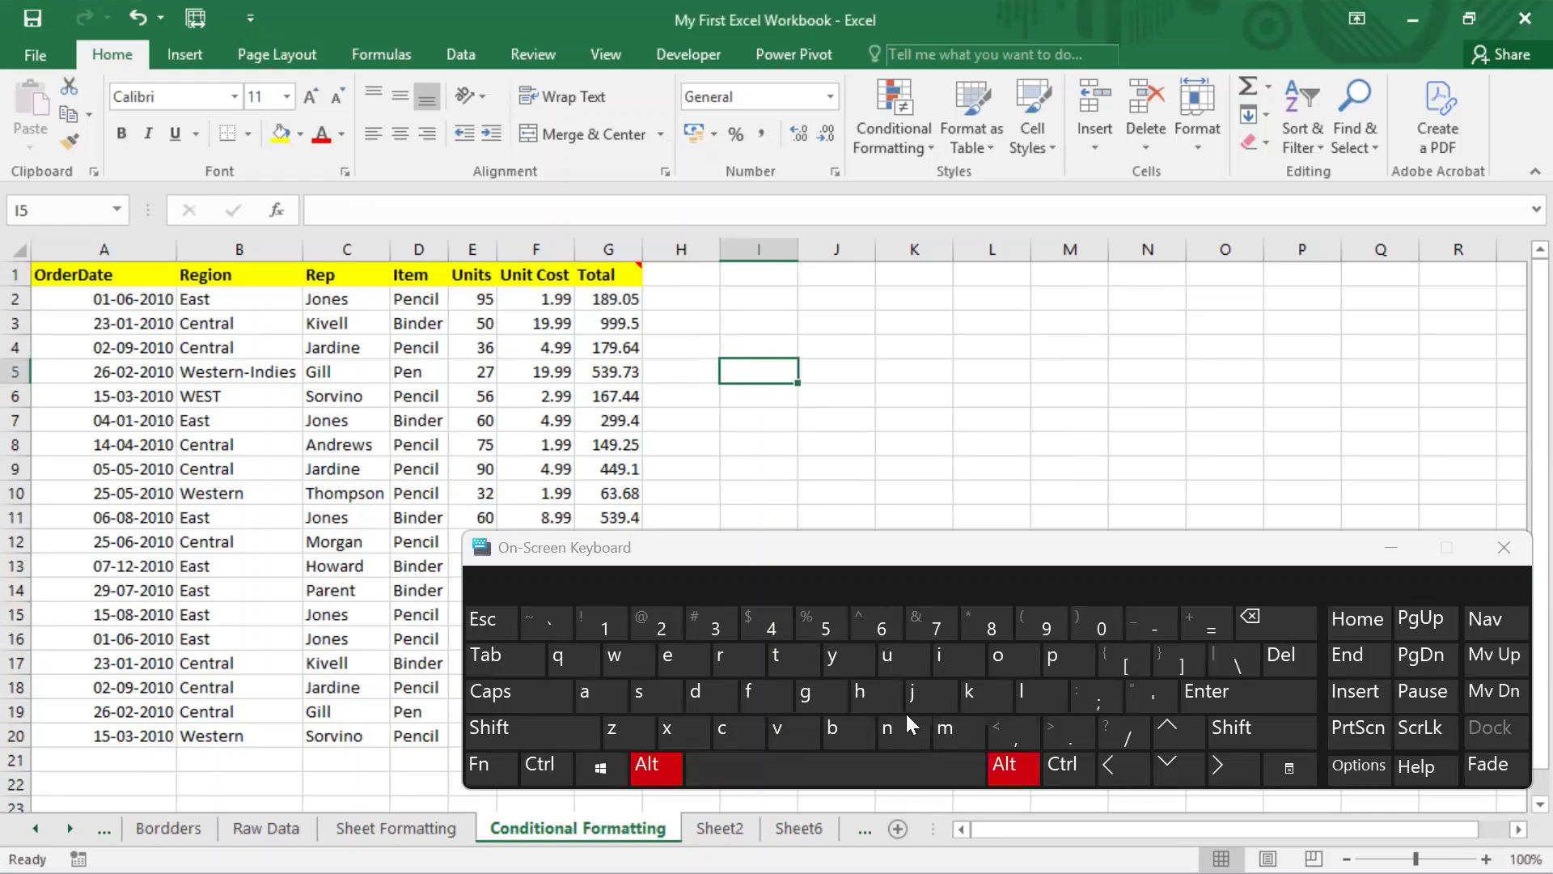
pyautogui.click(880, 690)
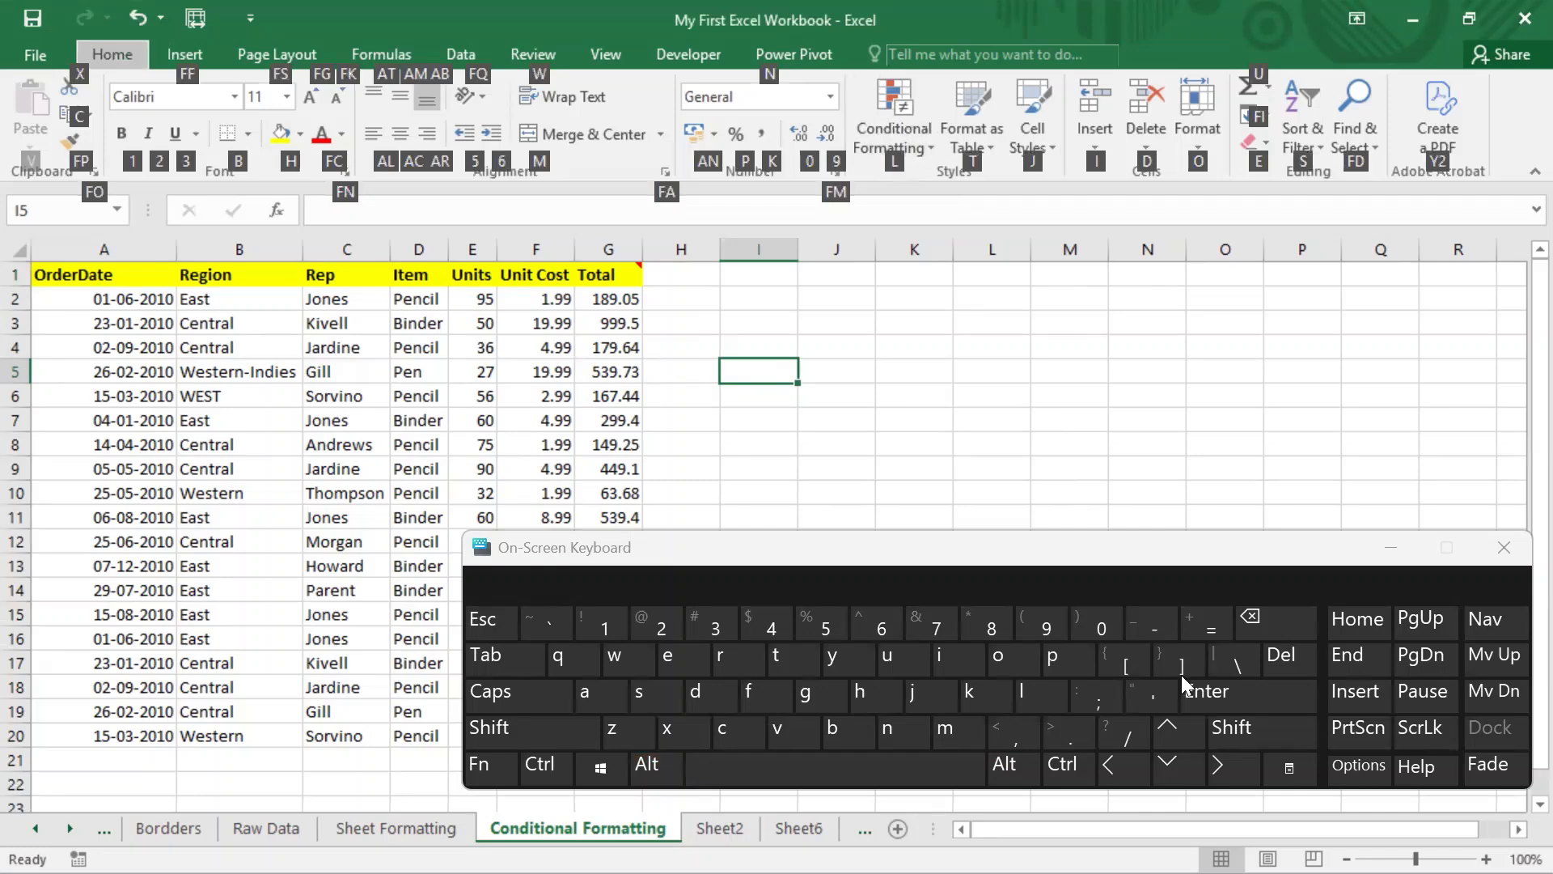
pyautogui.click(1026, 699)
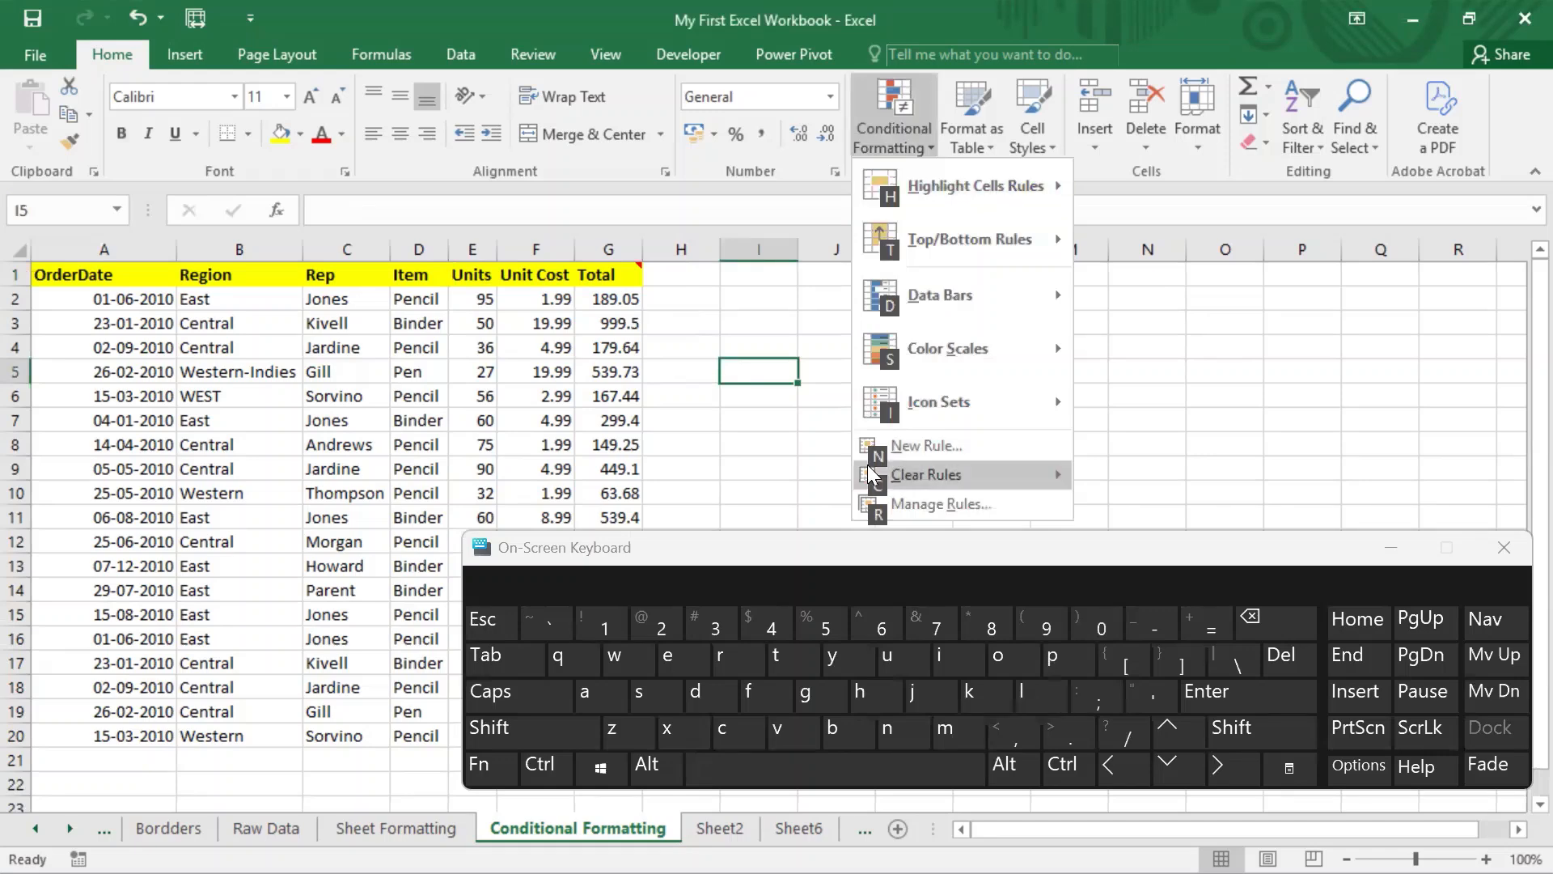
pyautogui.click(617, 359)
pyautogui.click(776, 5)
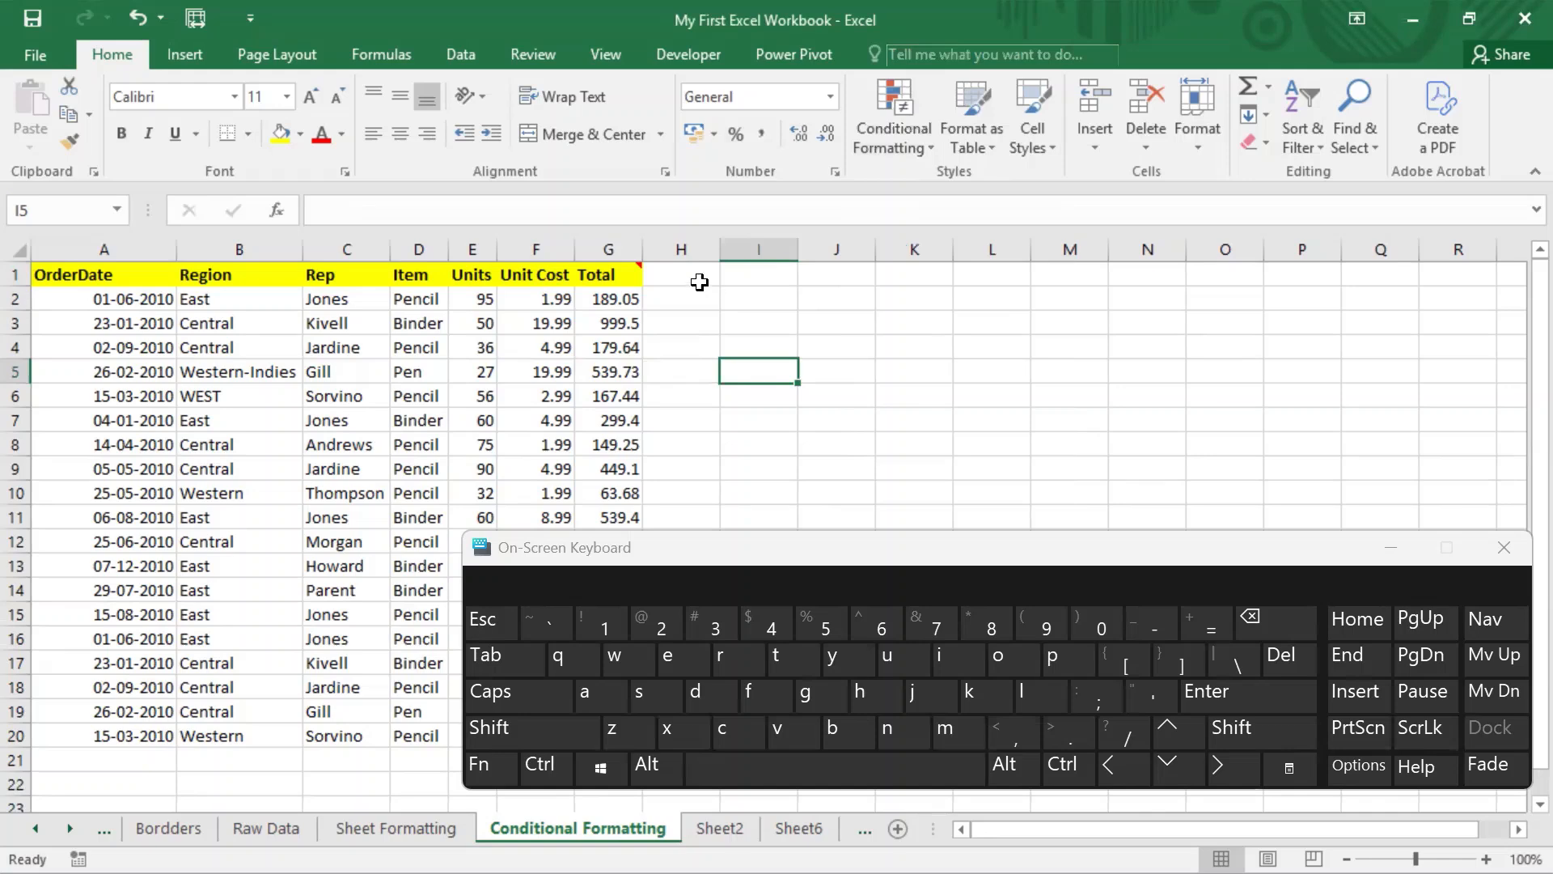
# Step: Confirm the Rules Manager lists no rules via Alt, O, D, then reopen Conditional Formatting
pyautogui.click(655, 772)
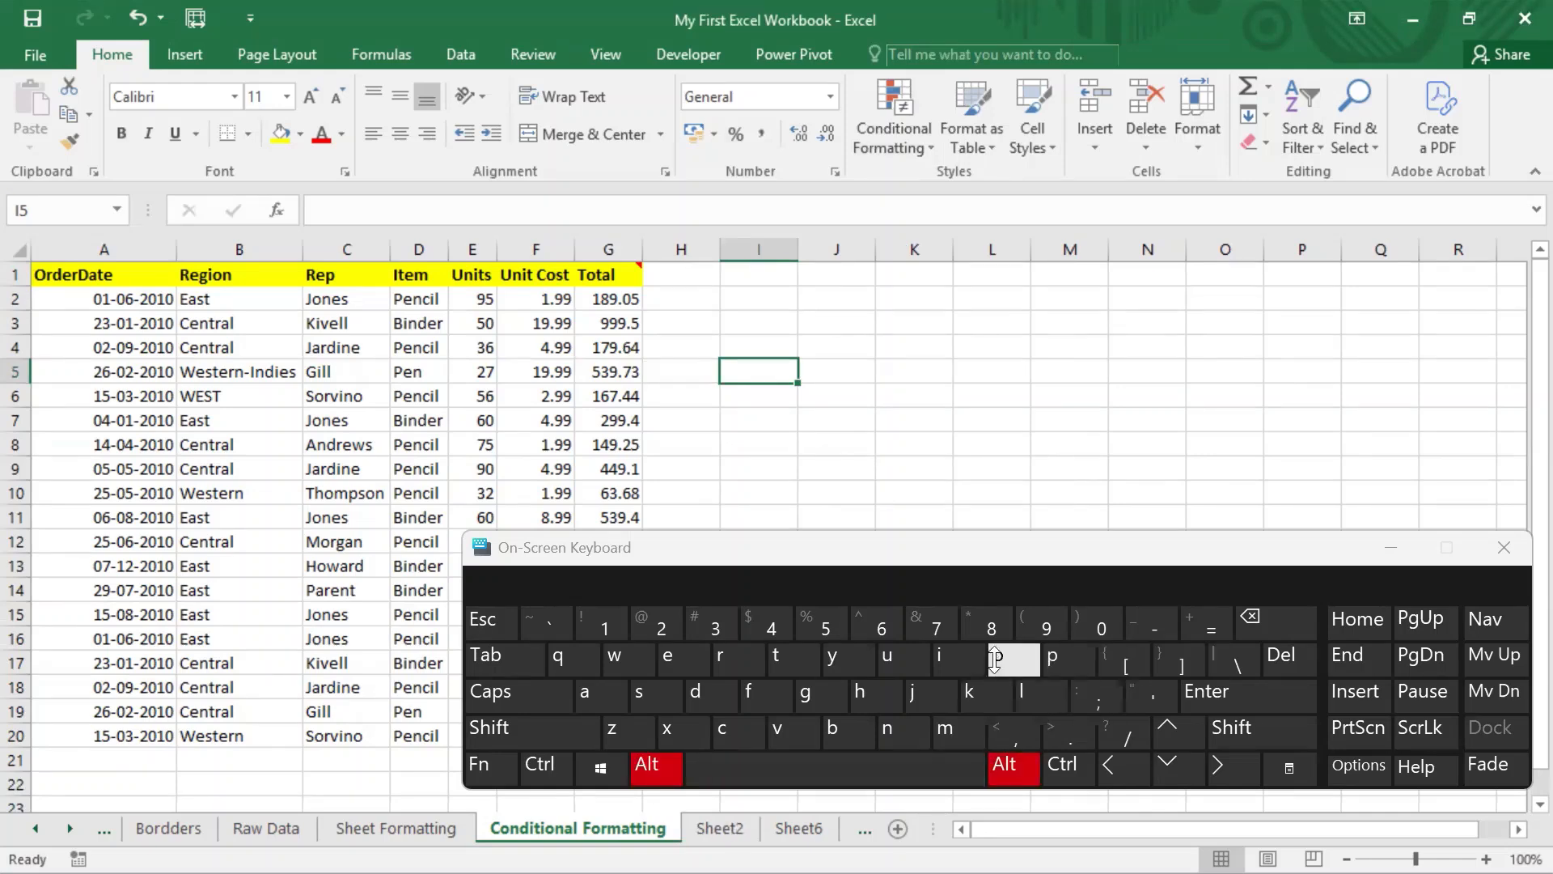
pyautogui.click(712, 691)
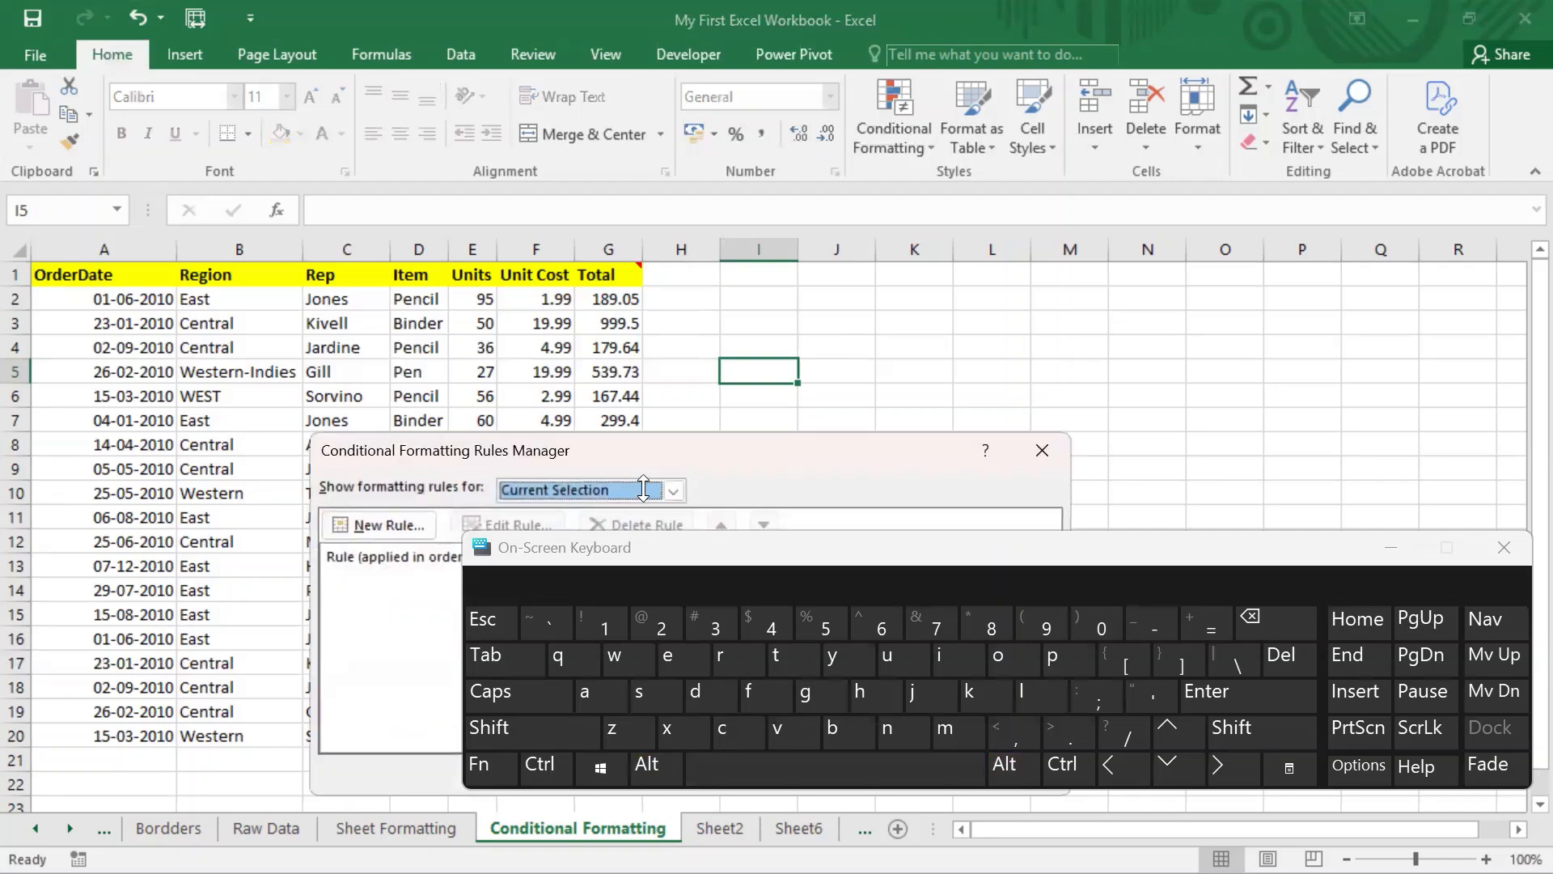
pyautogui.moveTo(567, 452); pyautogui.dragTo(333, 204)
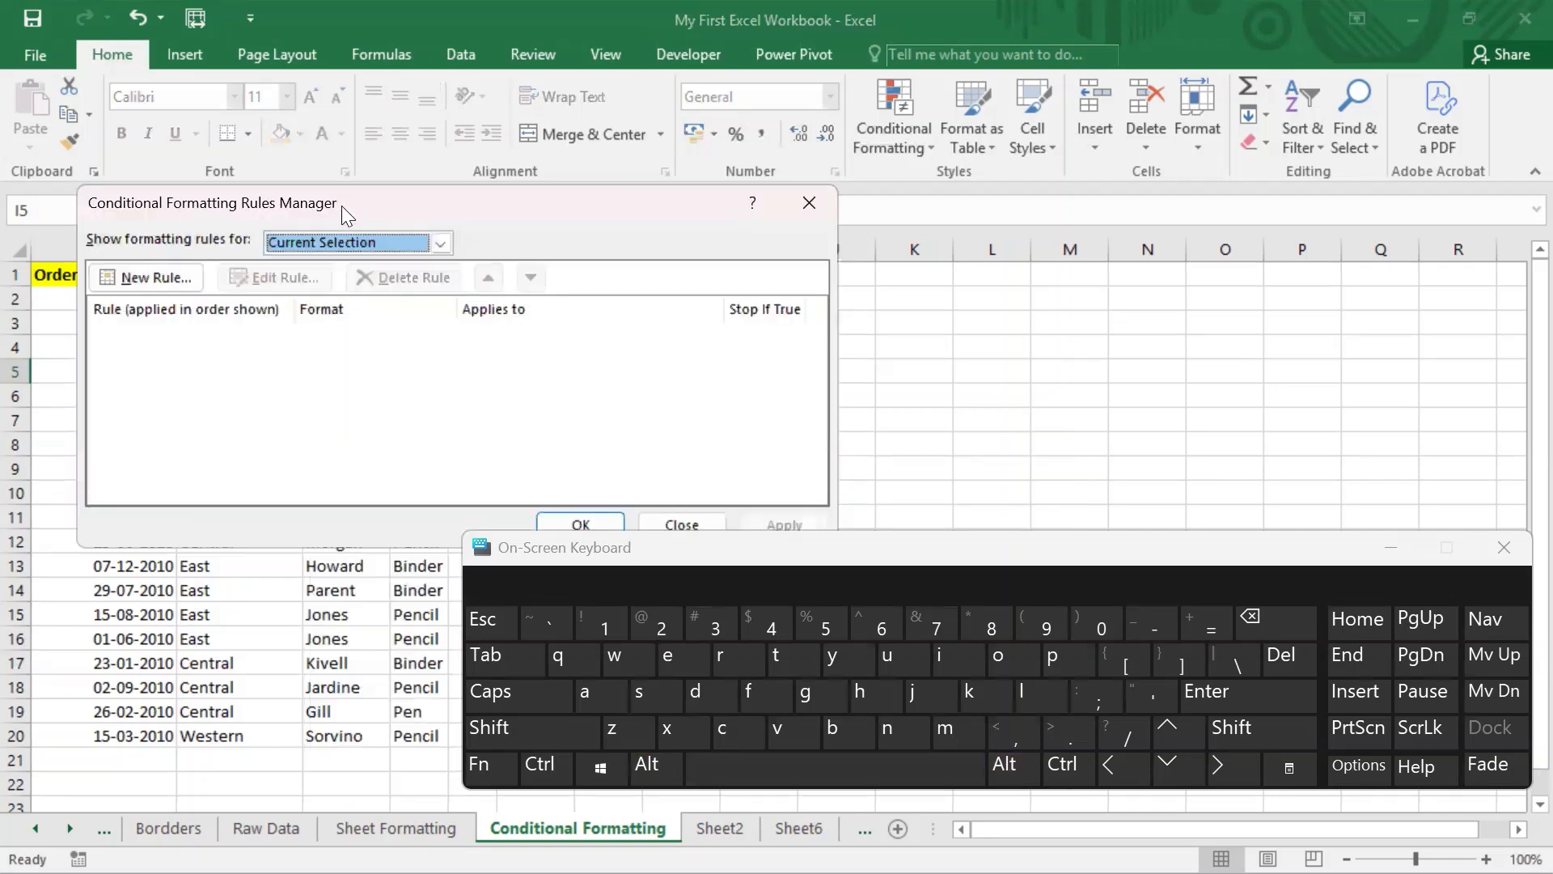
pyautogui.click(674, 518)
pyautogui.click(922, 144)
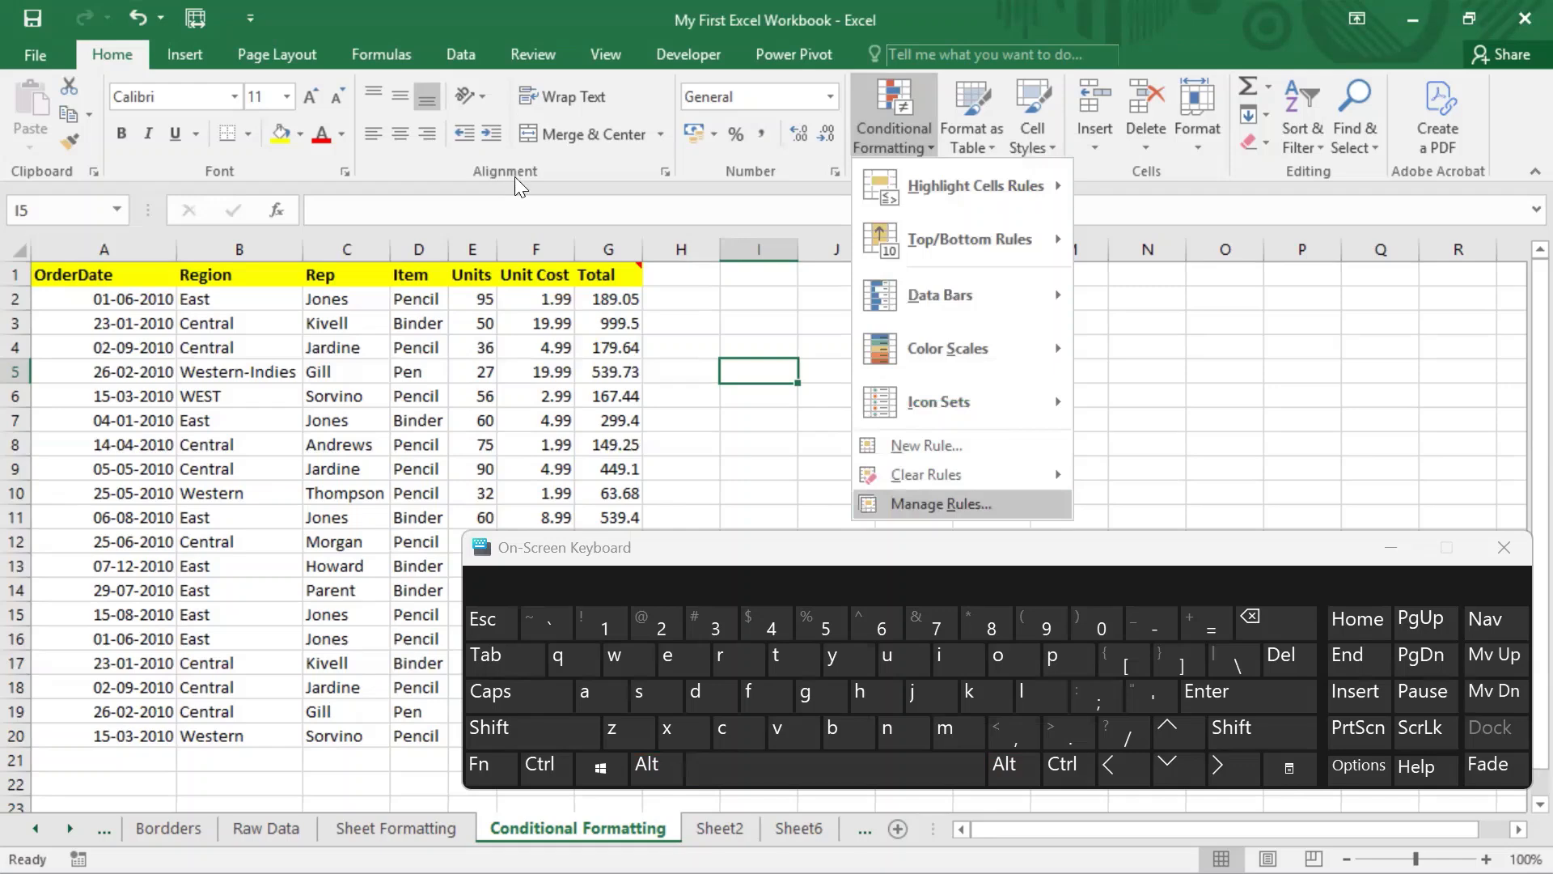
# Step: Check that Manage Rules shows an empty list, then dismiss the menu and select cell H2
pyautogui.press('Return')
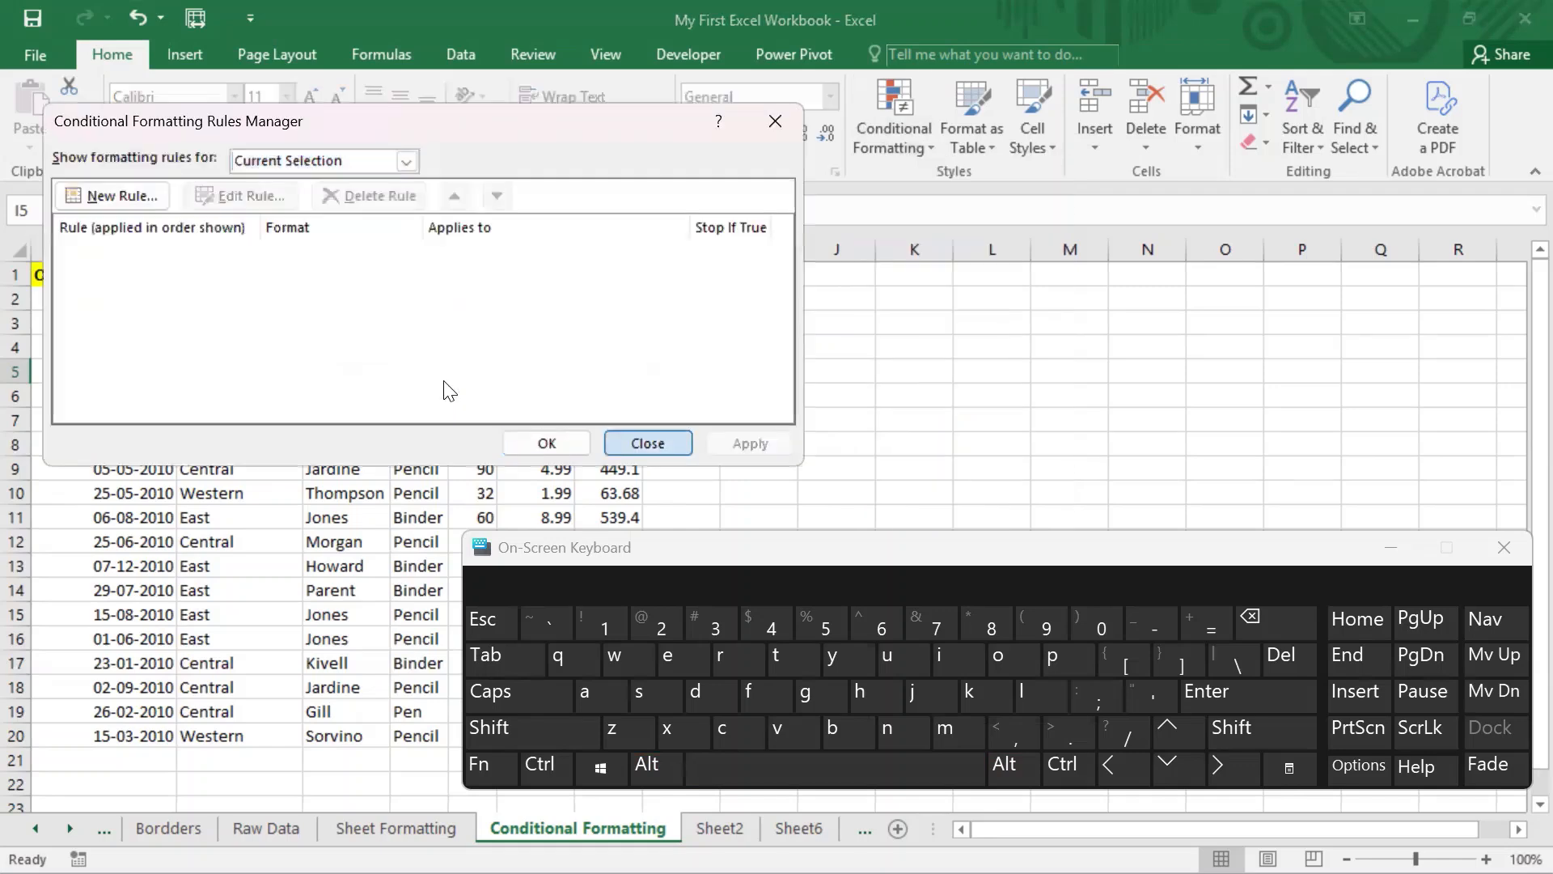
pyautogui.click(647, 443)
pyautogui.click(929, 147)
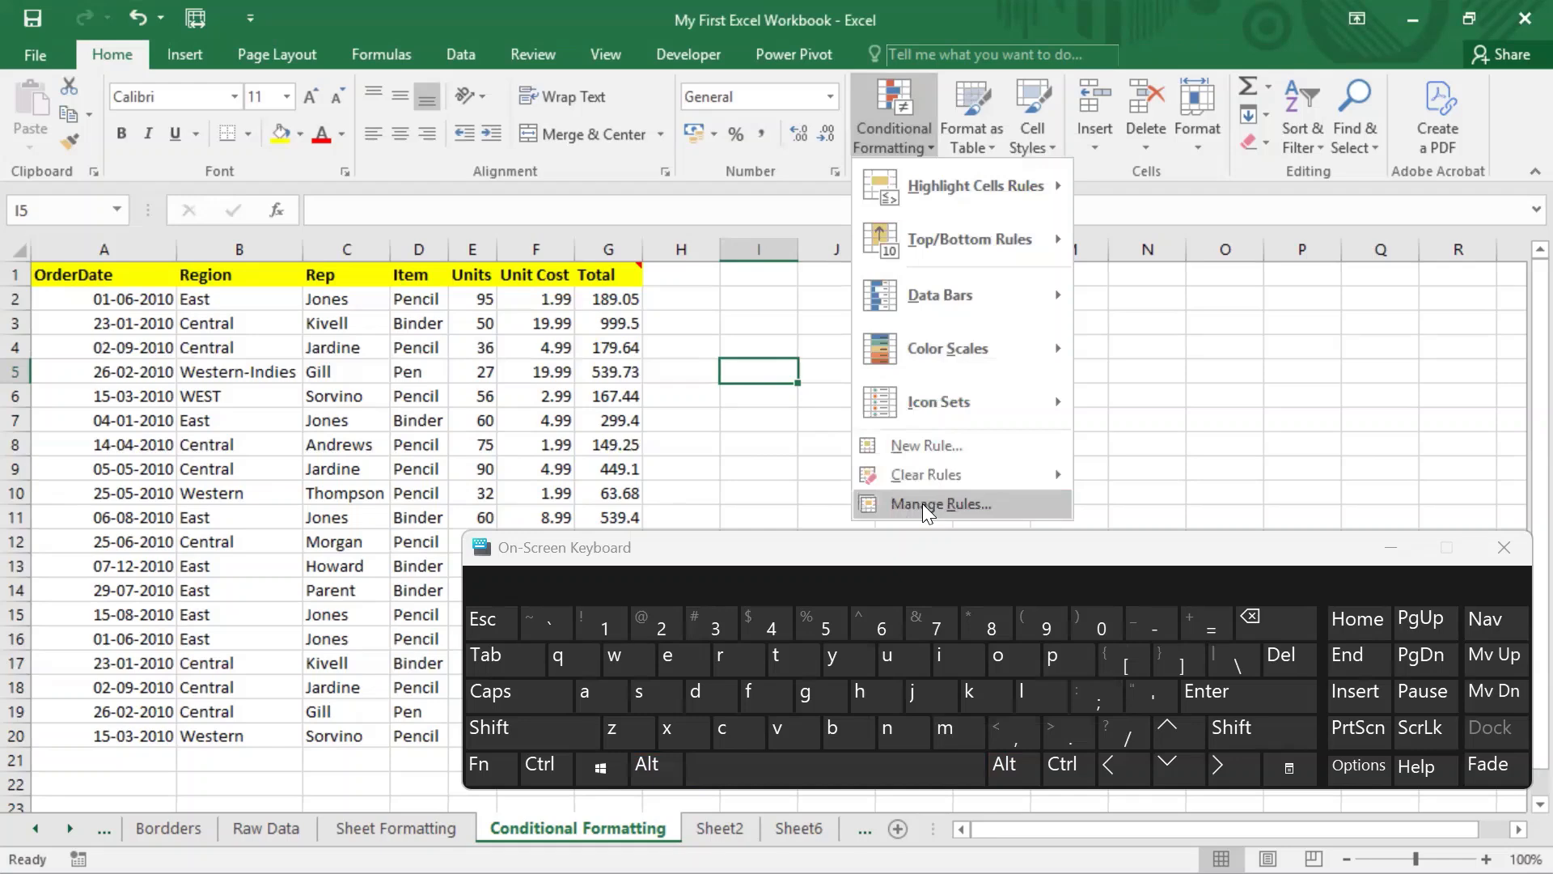
pyautogui.click(716, 305)
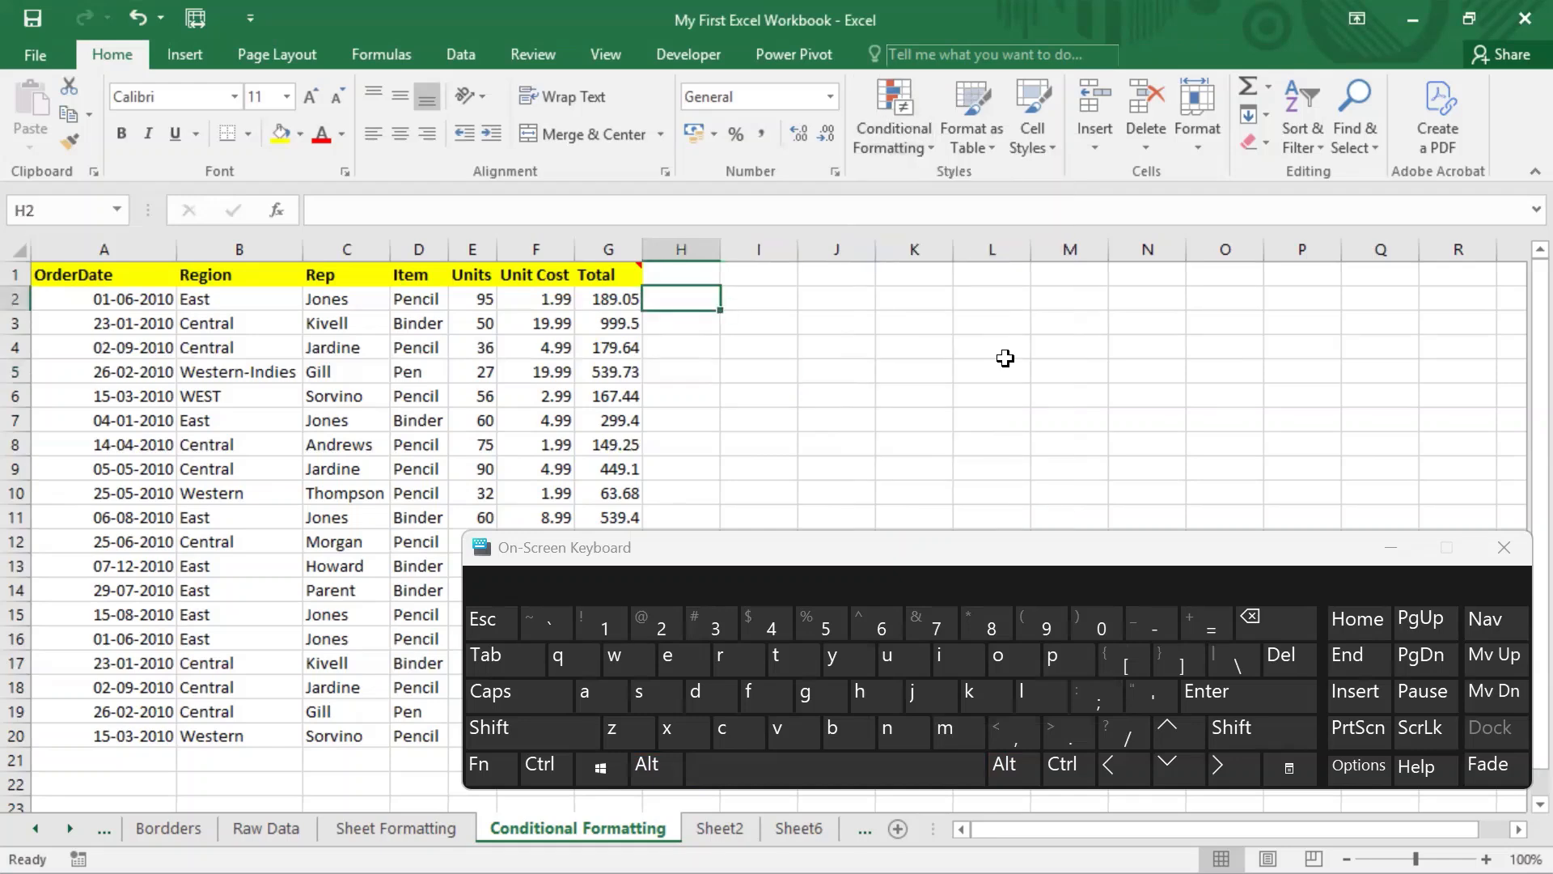
# Step: Recheck the empty Rules Manager with Alt, O, D, then close the On-Screen Keyboard
pyautogui.click(647, 763)
pyautogui.click(1003, 654)
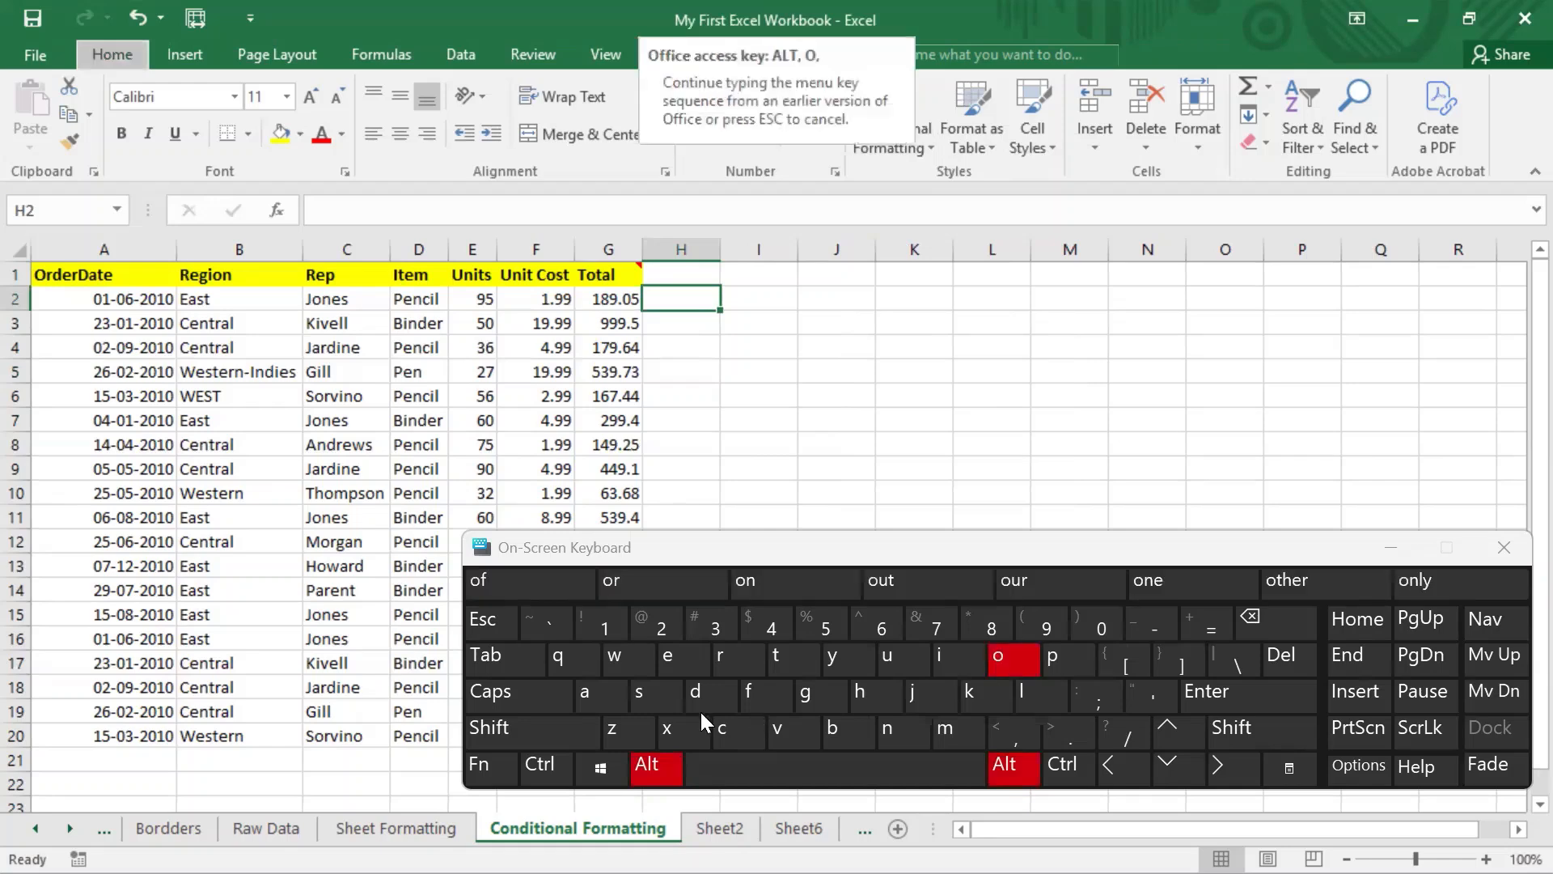
pyautogui.click(699, 699)
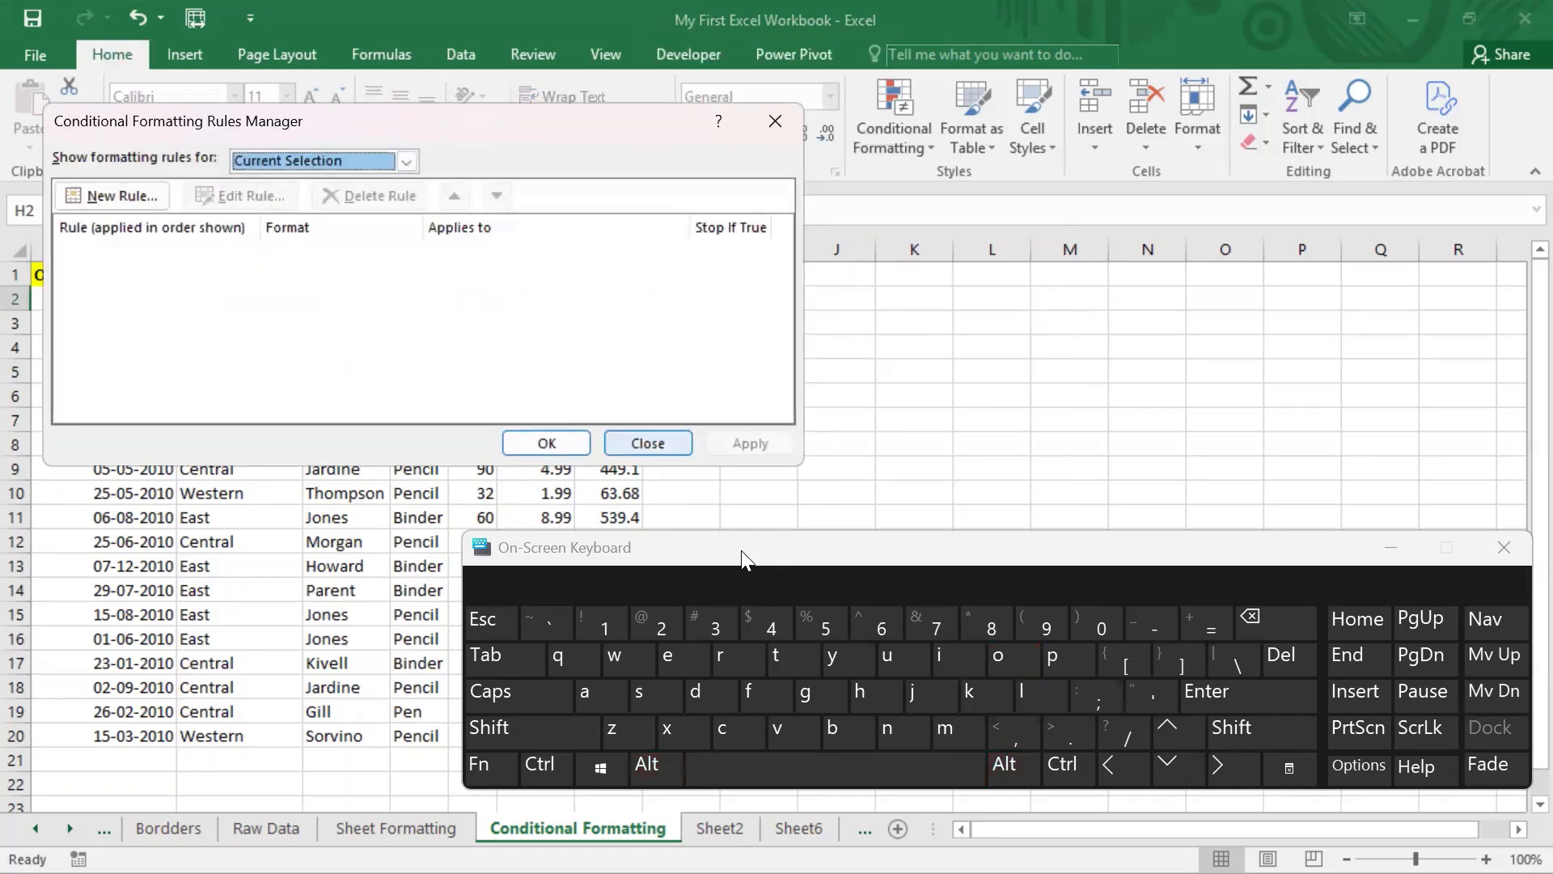
pyautogui.press('Escape')
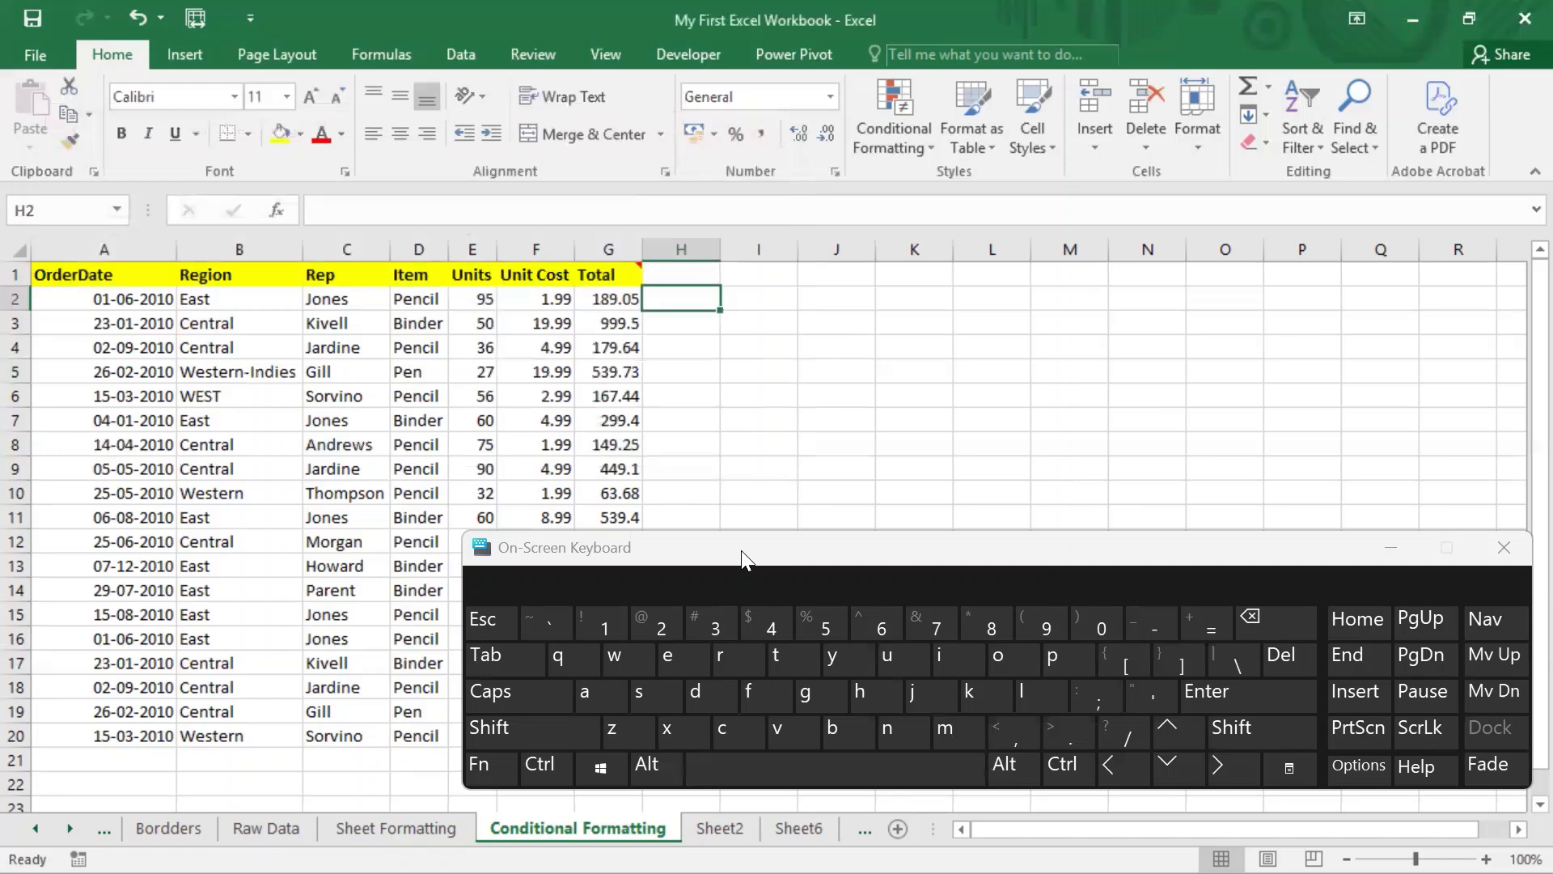
pyautogui.click(1504, 548)
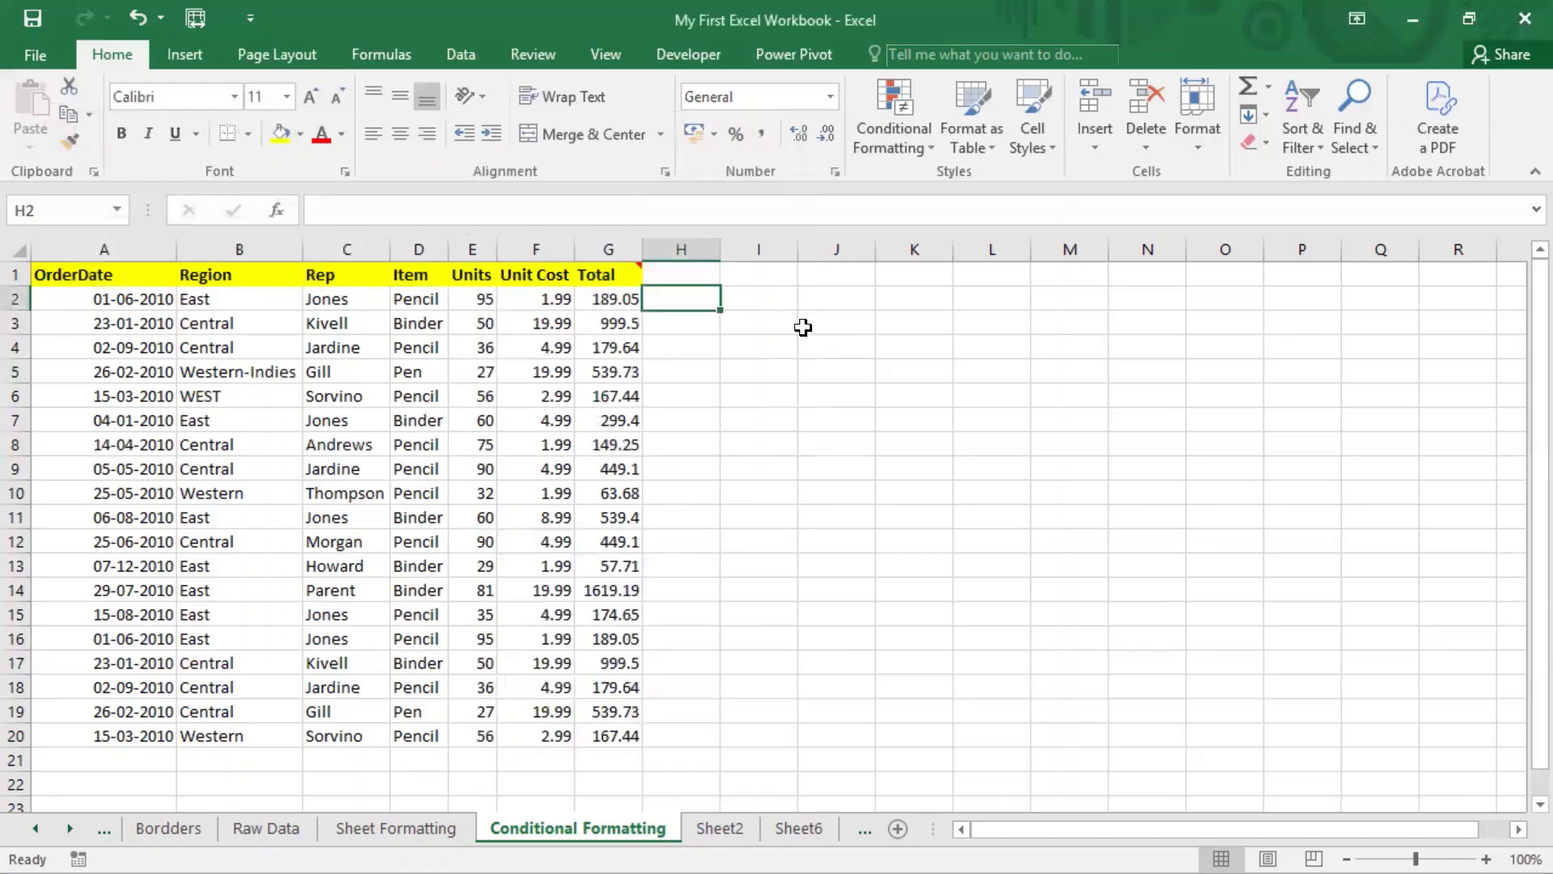
pyautogui.click(928, 144)
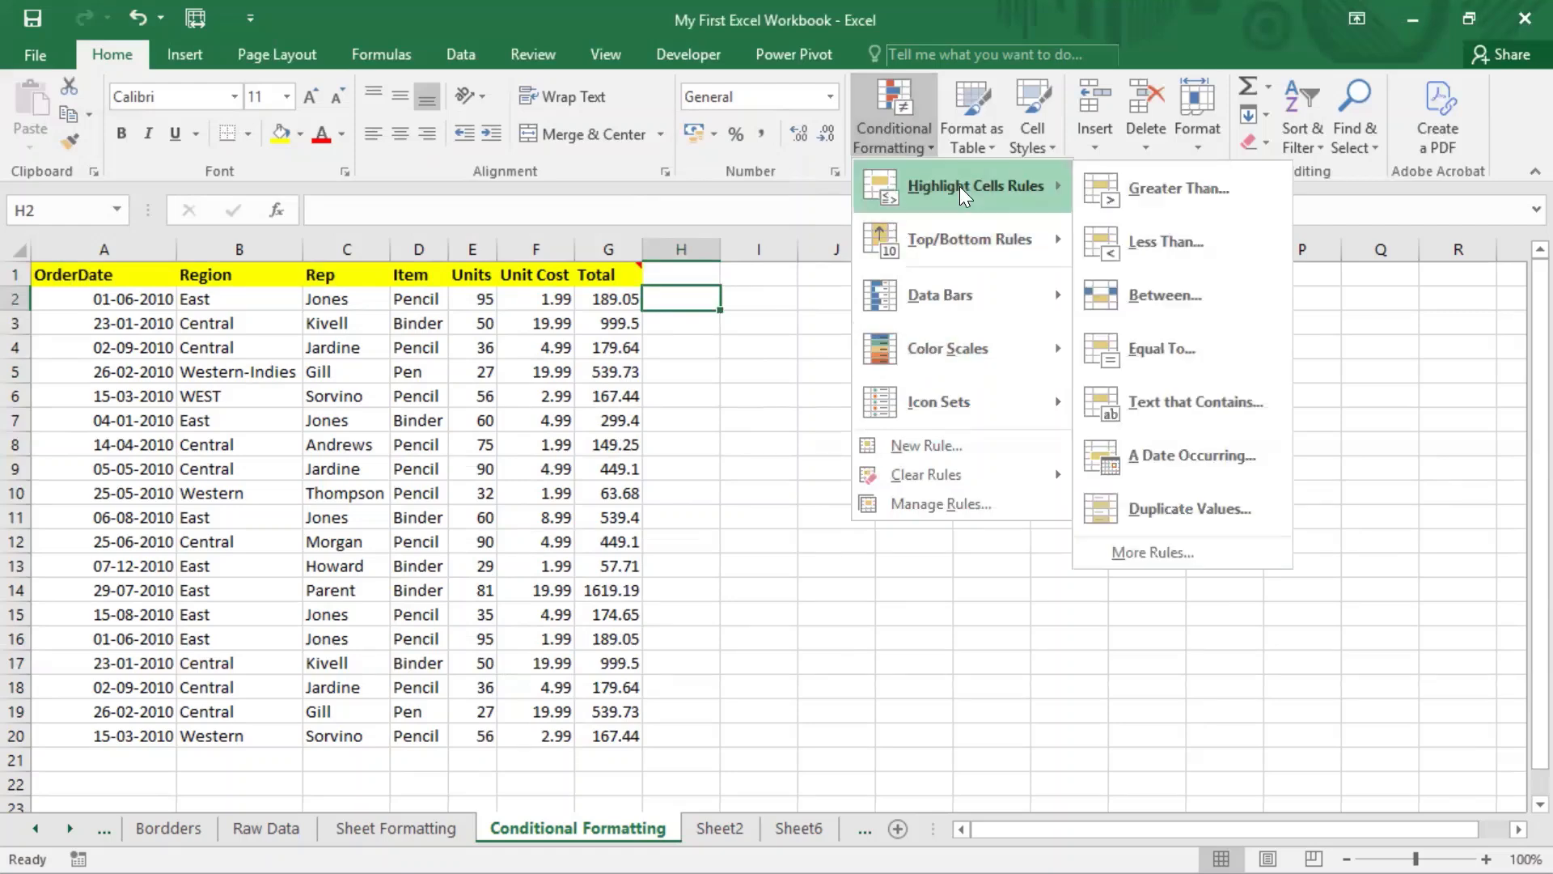
pyautogui.moveTo(970, 201)
pyautogui.click(608, 347)
pyautogui.click(608, 347)
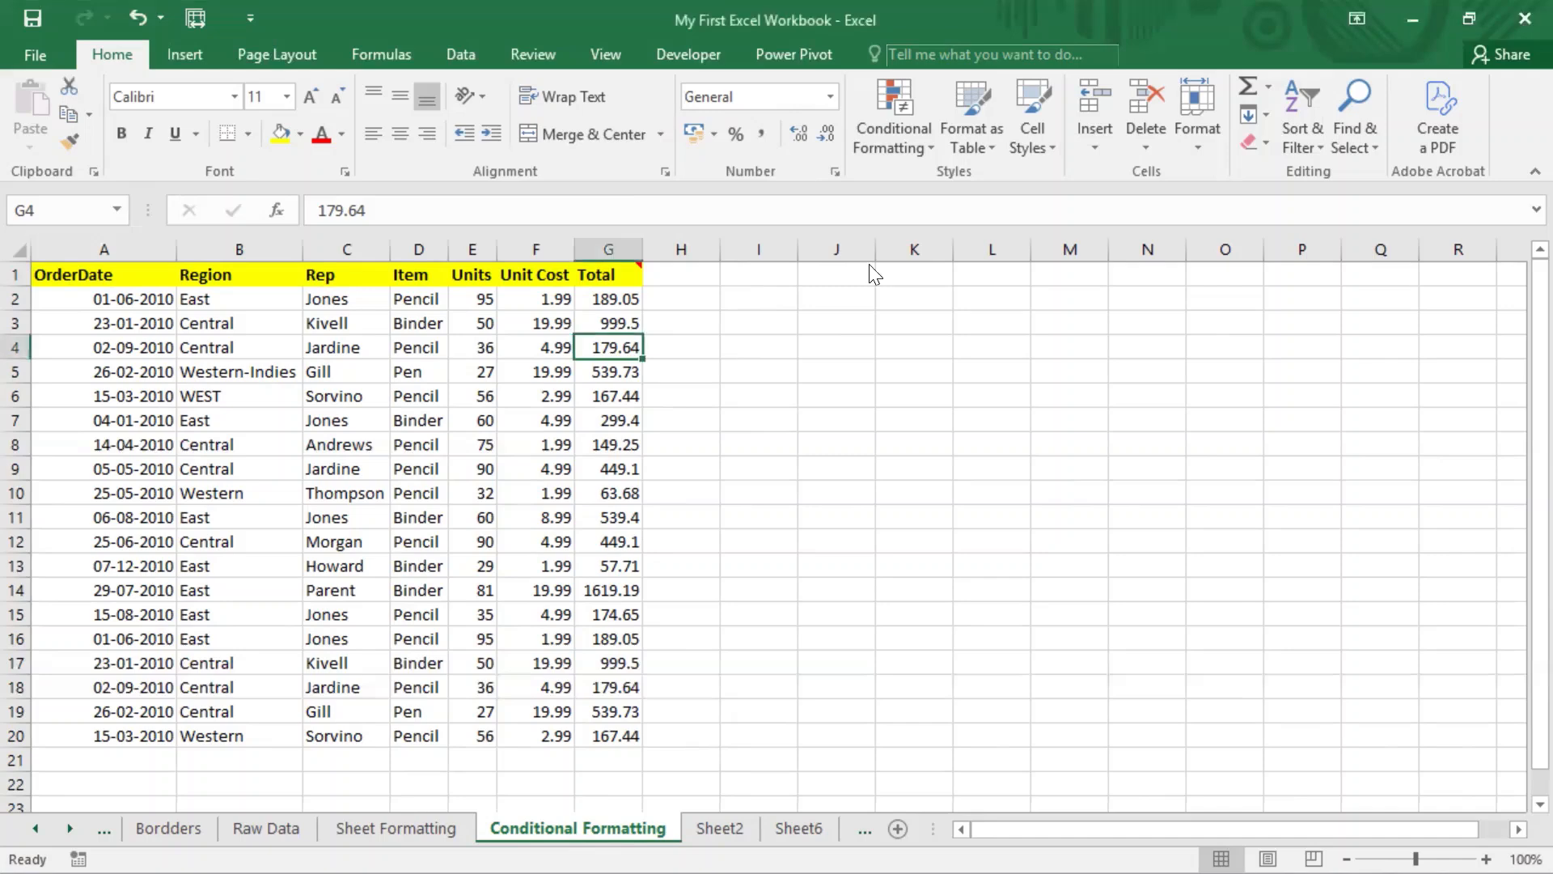
# Step: Back out of the Duplicate Values rule and start a Greater Than highlight rule instead
pyautogui.click(925, 149)
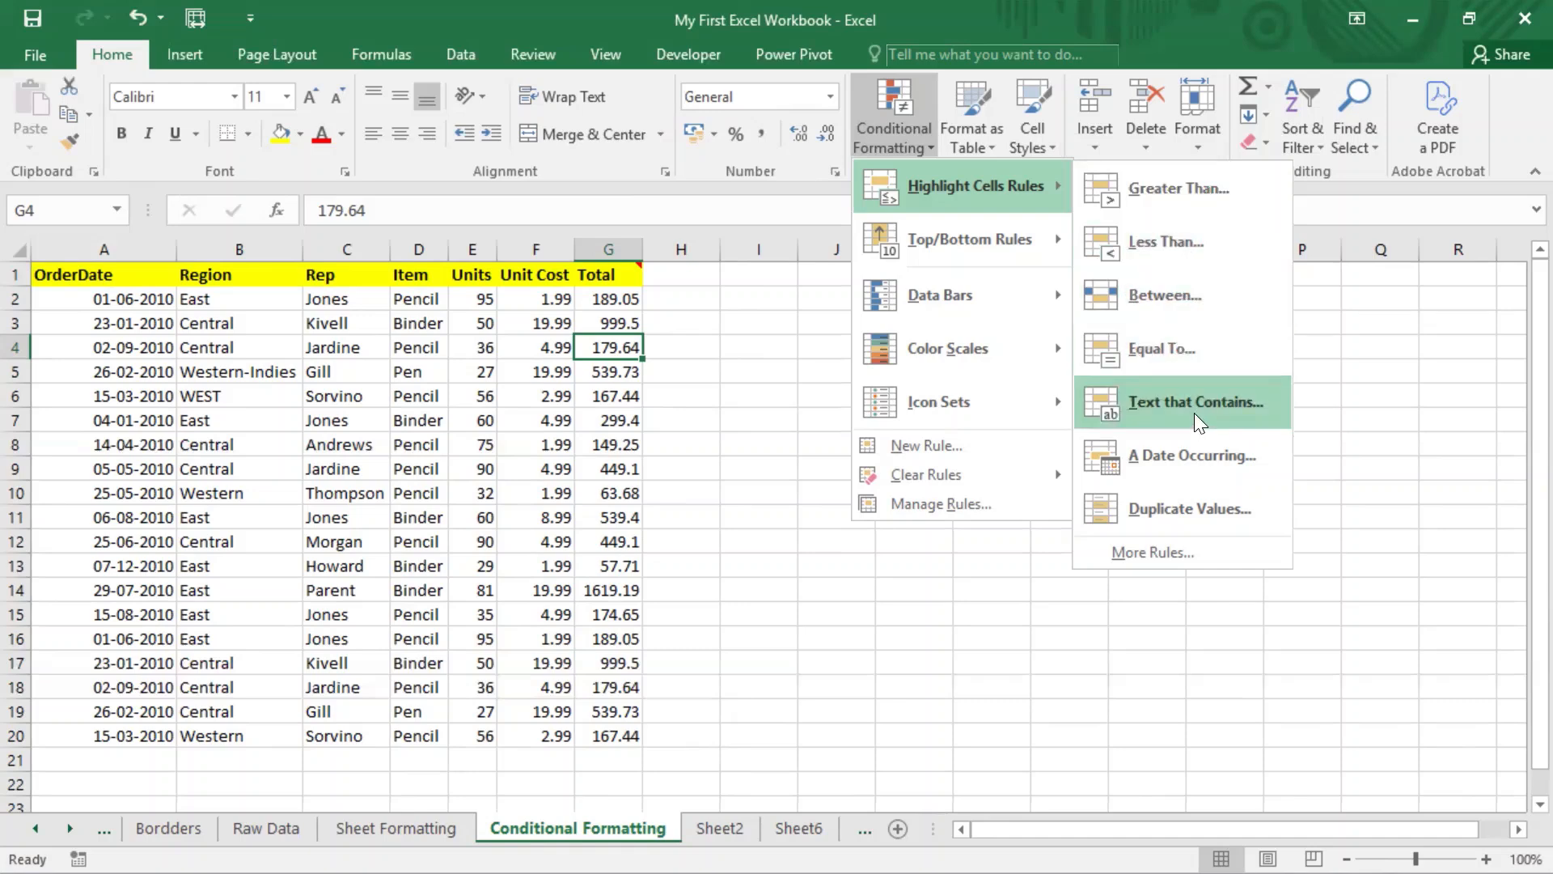
pyautogui.click(1189, 509)
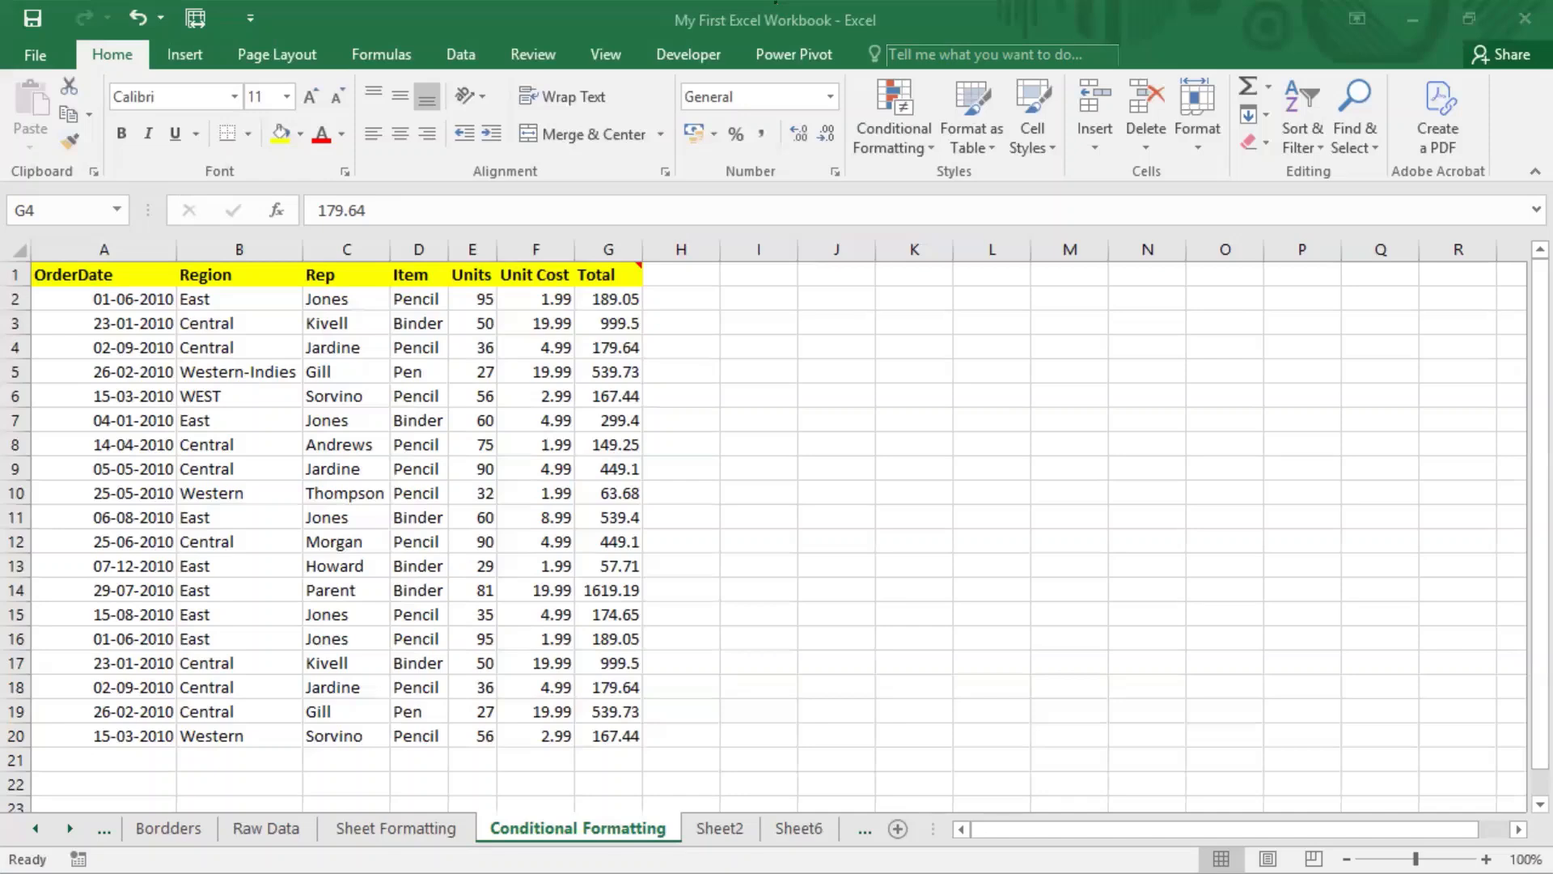
pyautogui.click(895, 147)
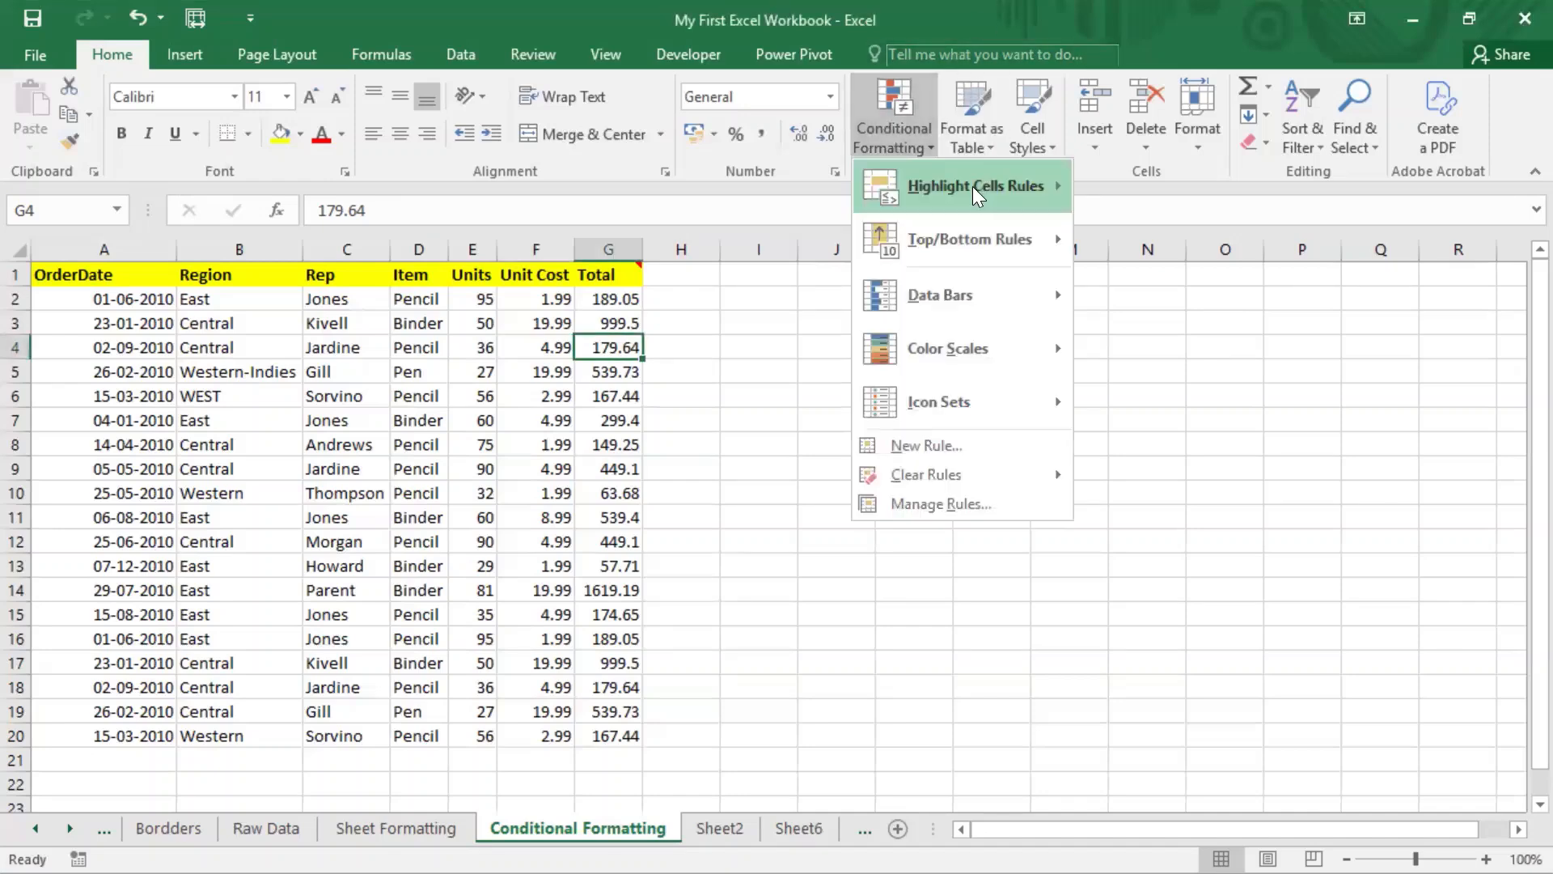
pyautogui.click(1121, 198)
# Step: Preview the Greater Than preset formats and Custom Format, then cancel without applying any rule
pyautogui.click(689, 296)
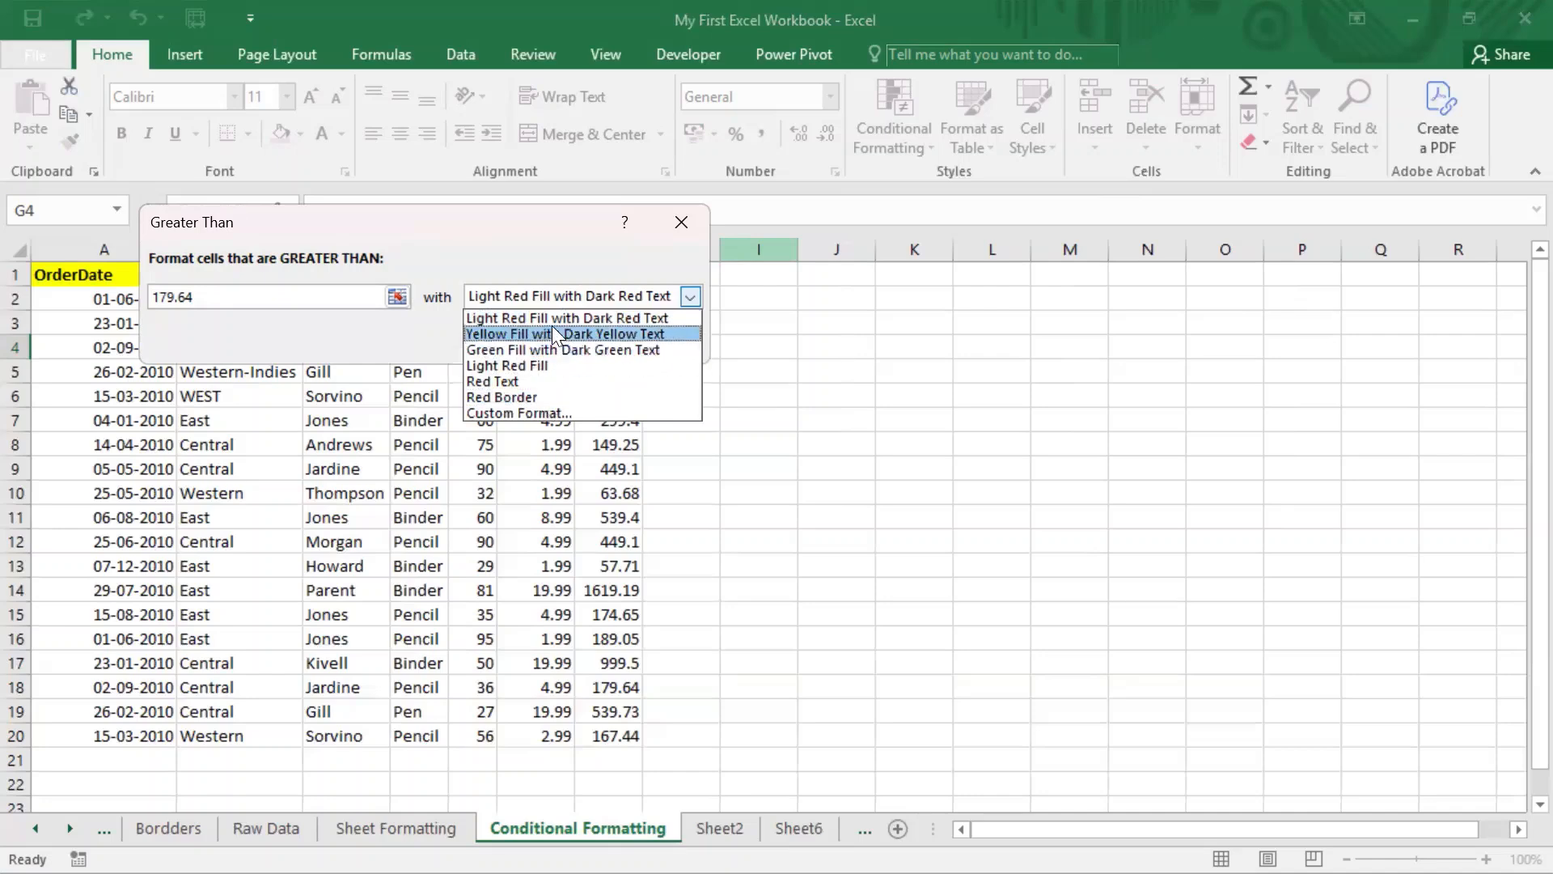
pyautogui.click(542, 412)
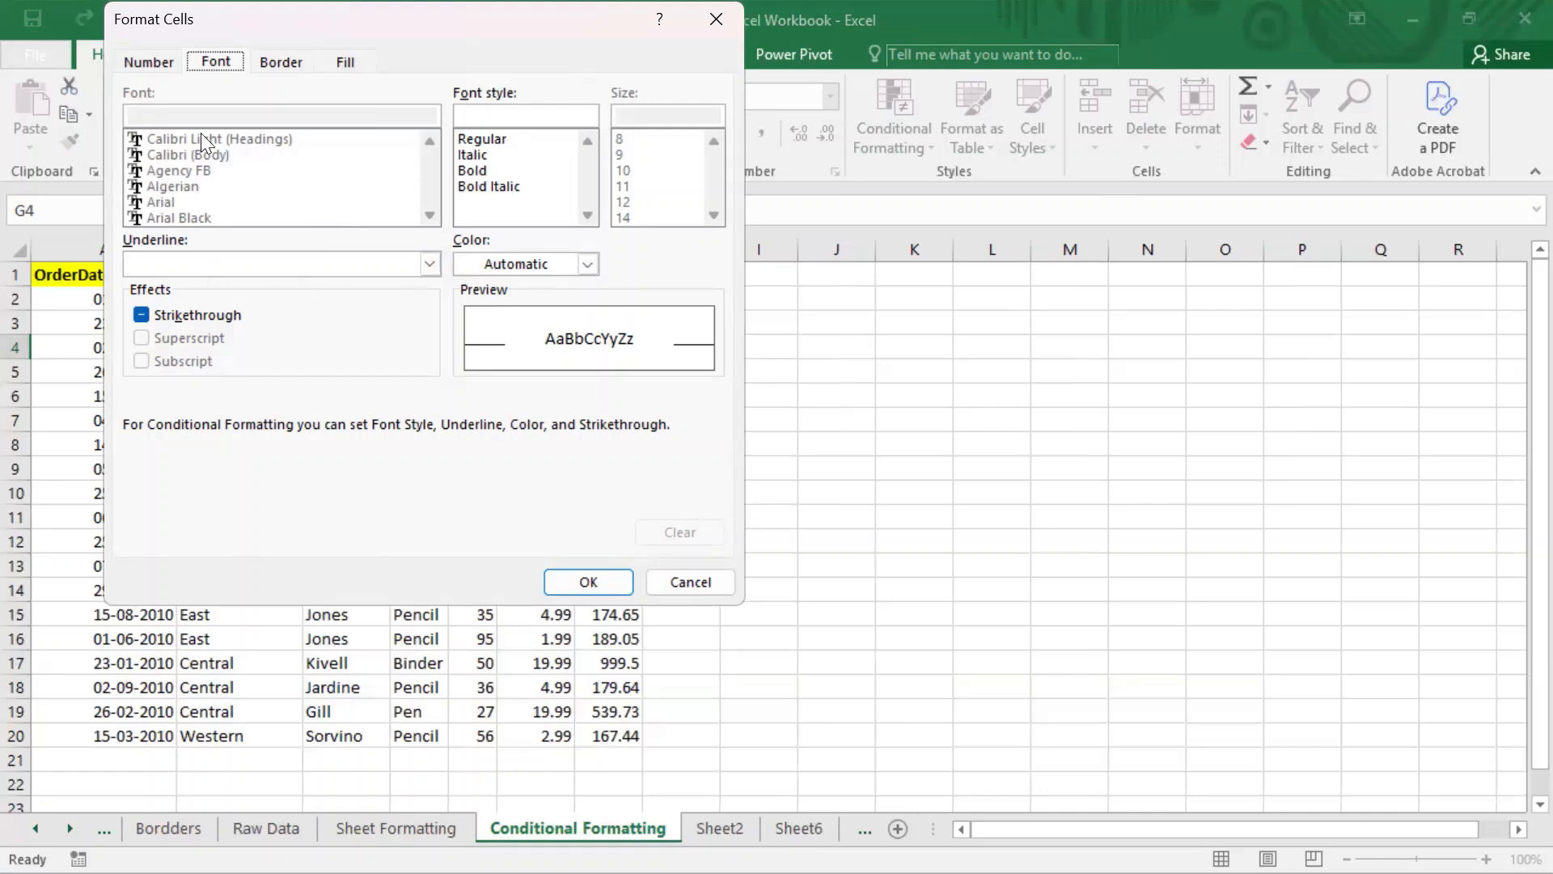
pyautogui.click(694, 577)
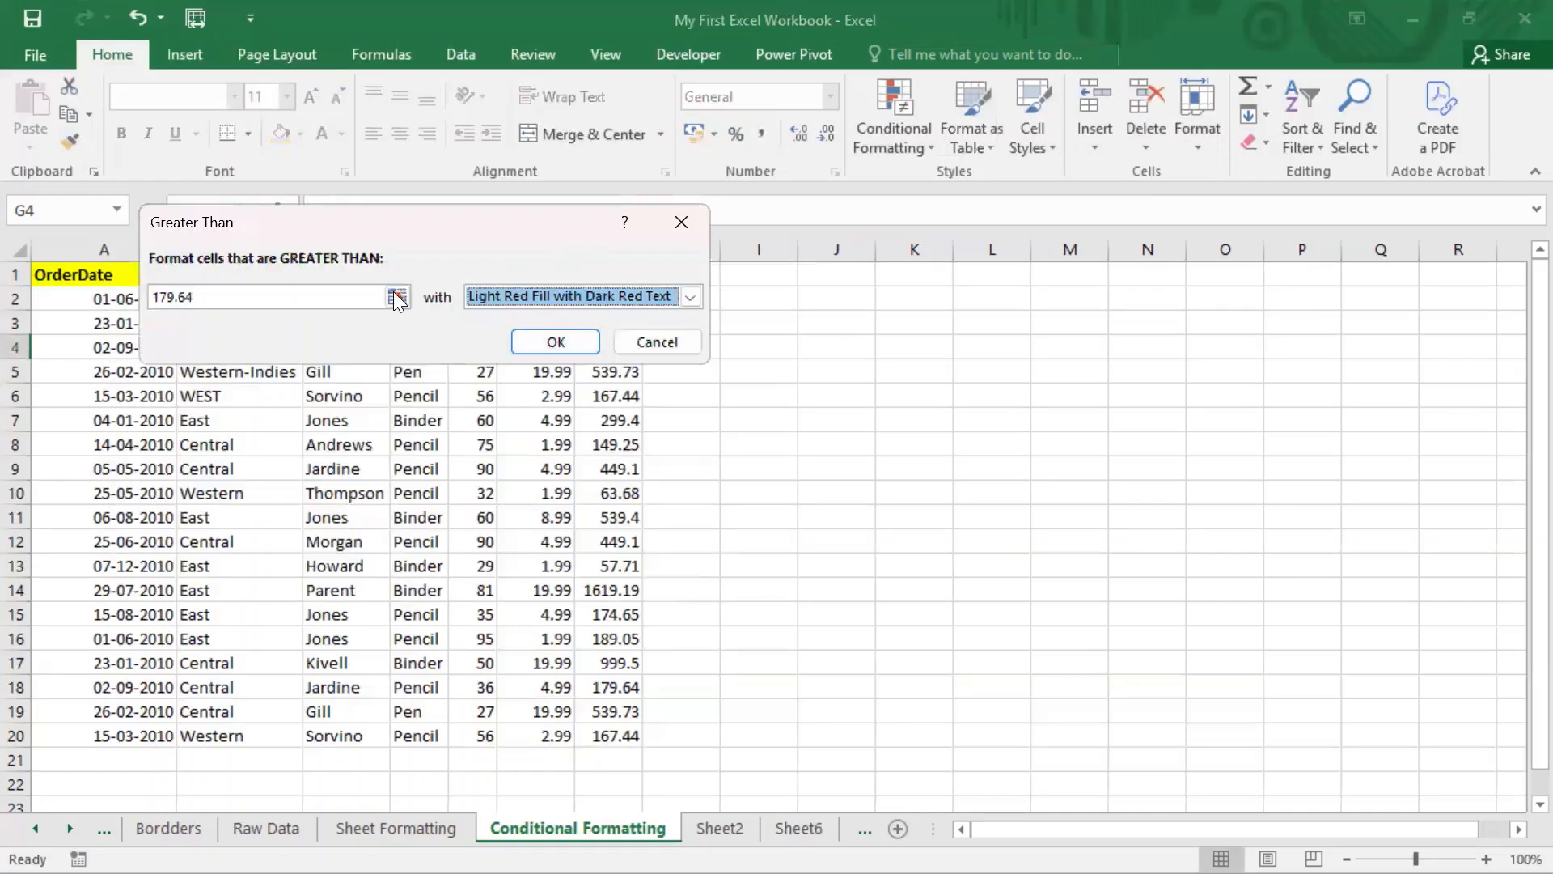
pyautogui.click(594, 290)
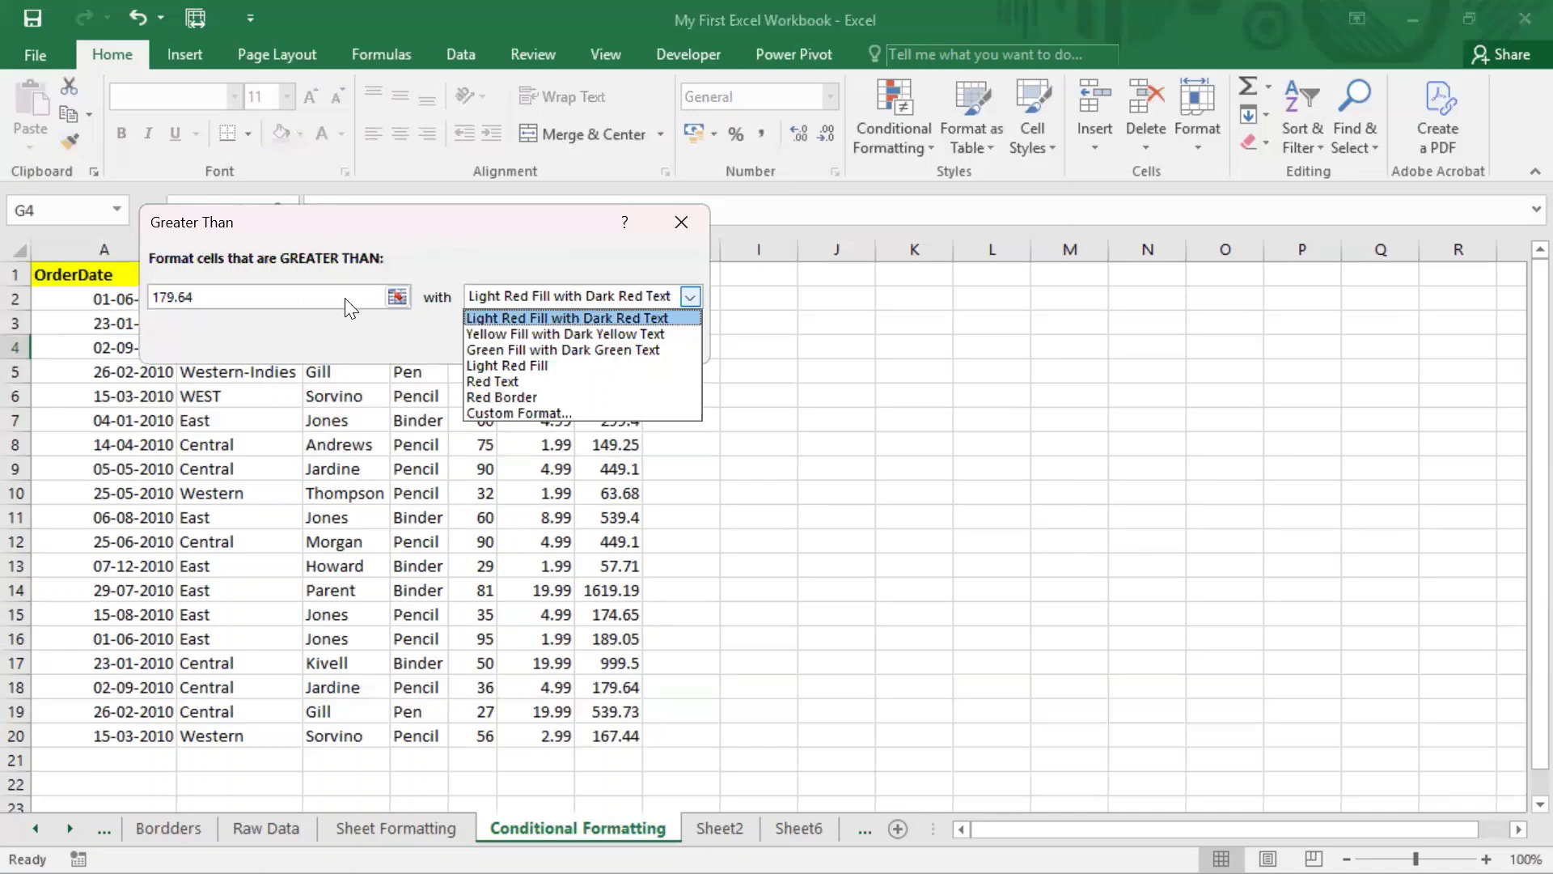
pyautogui.click(511, 204)
pyautogui.click(669, 336)
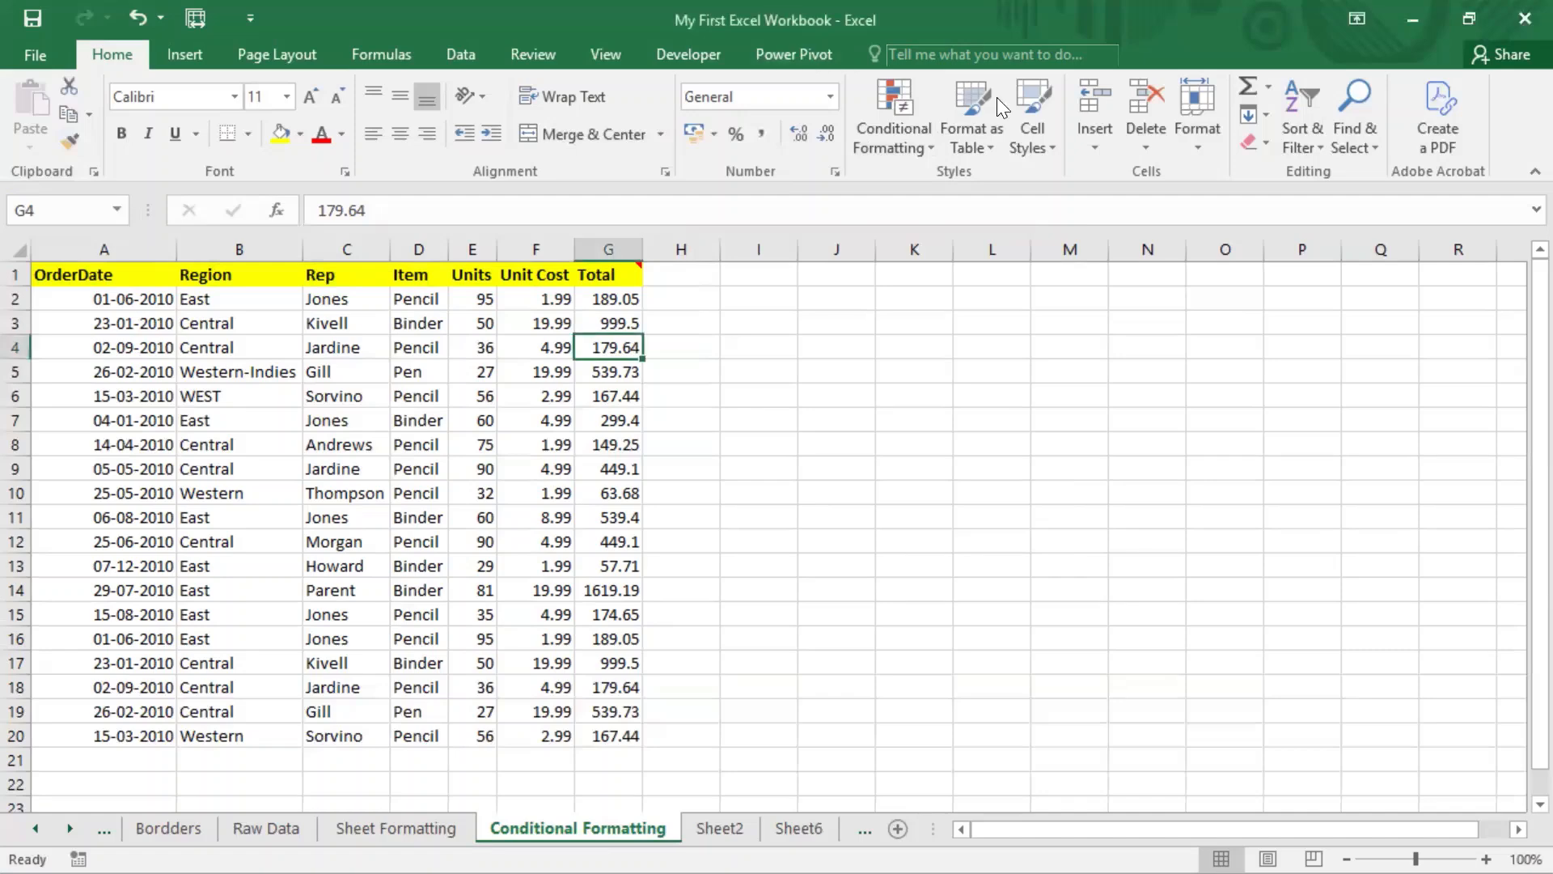
# Step: Select the Total column's values from G2 down to G20
pyautogui.click(925, 149)
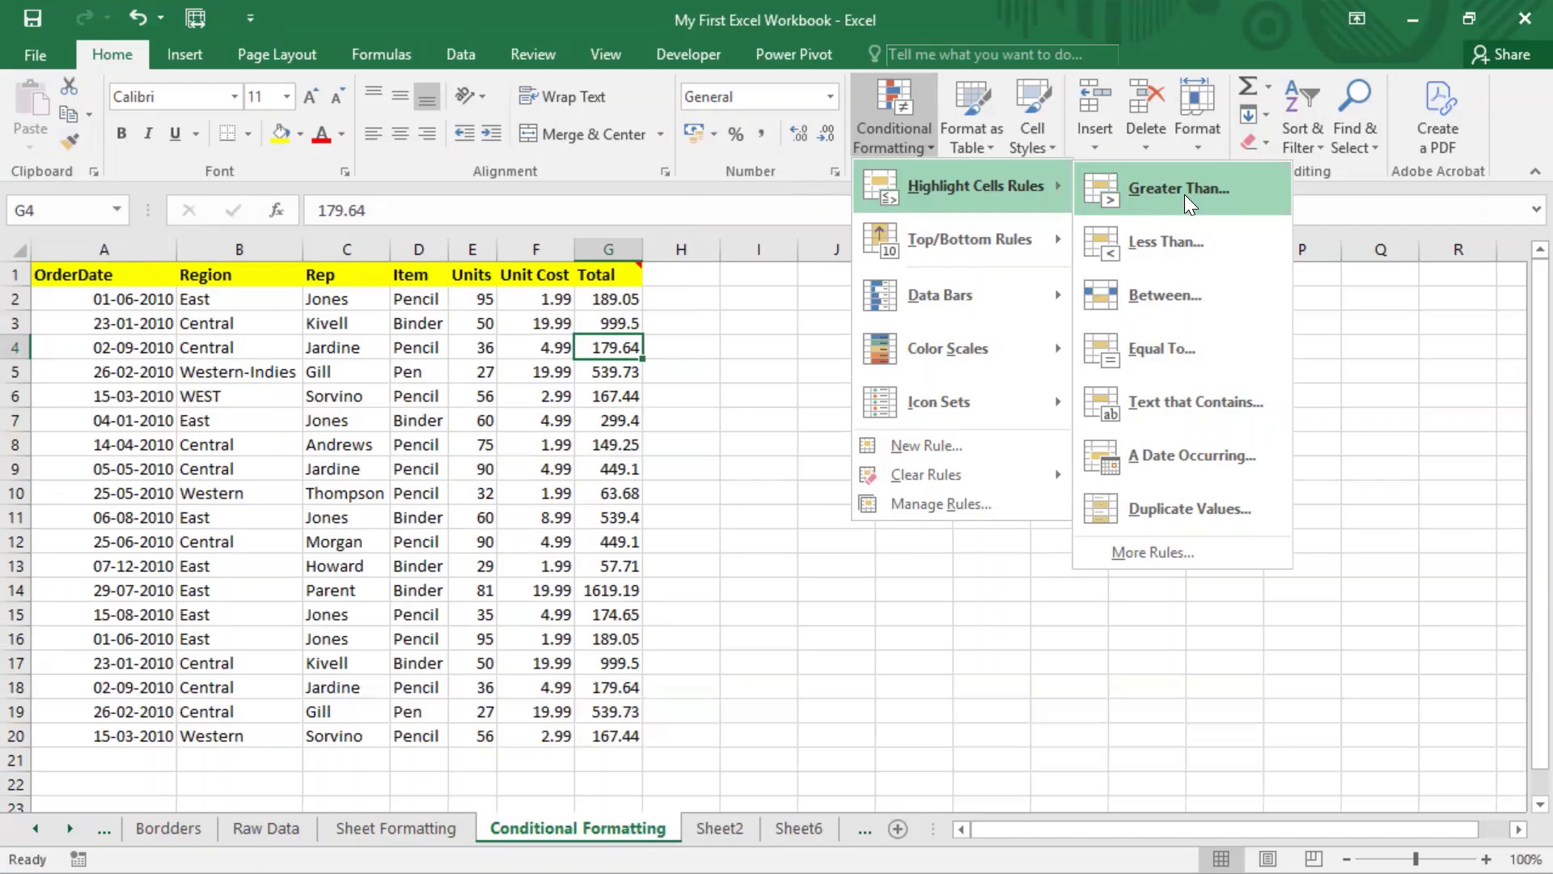
pyautogui.click(658, 312)
pyautogui.click(610, 249)
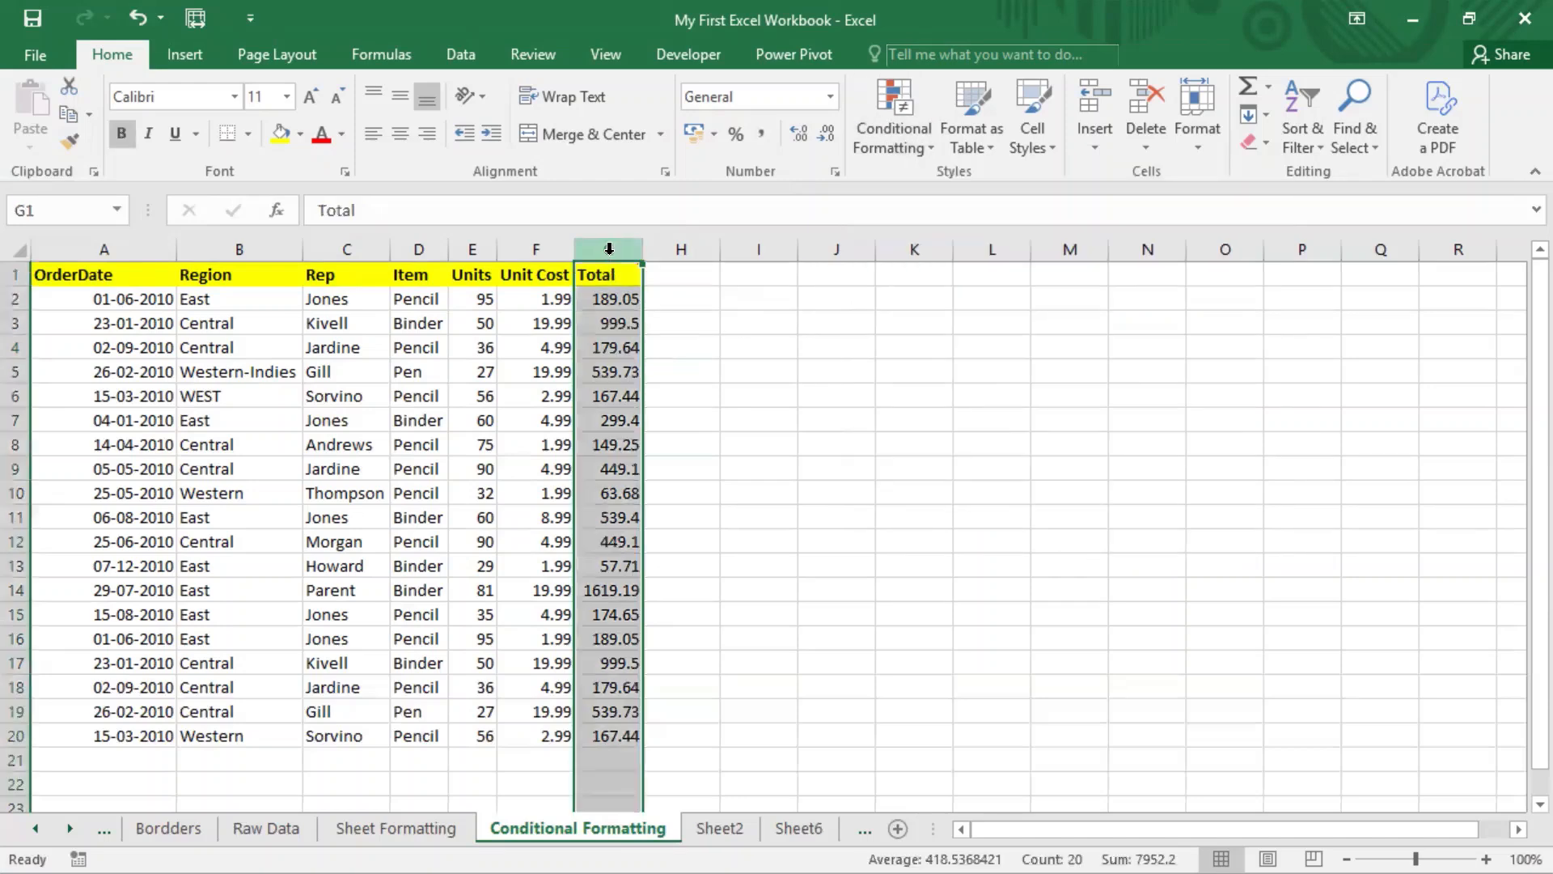
pyautogui.click(615, 469)
pyautogui.moveTo(616, 295); pyautogui.dragTo(627, 713)
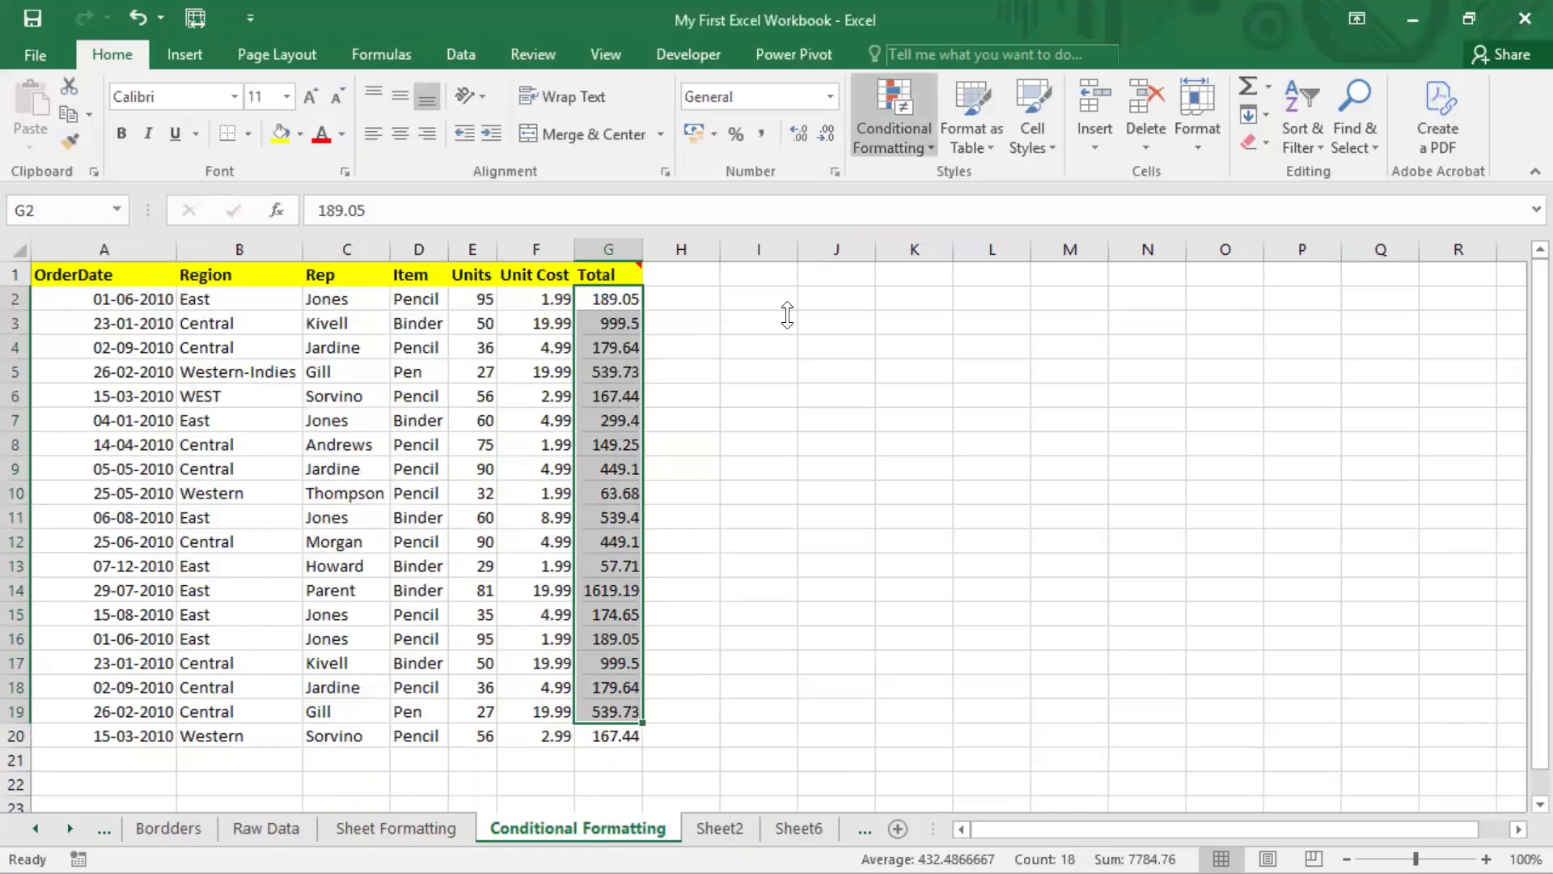
pyautogui.click(616, 734)
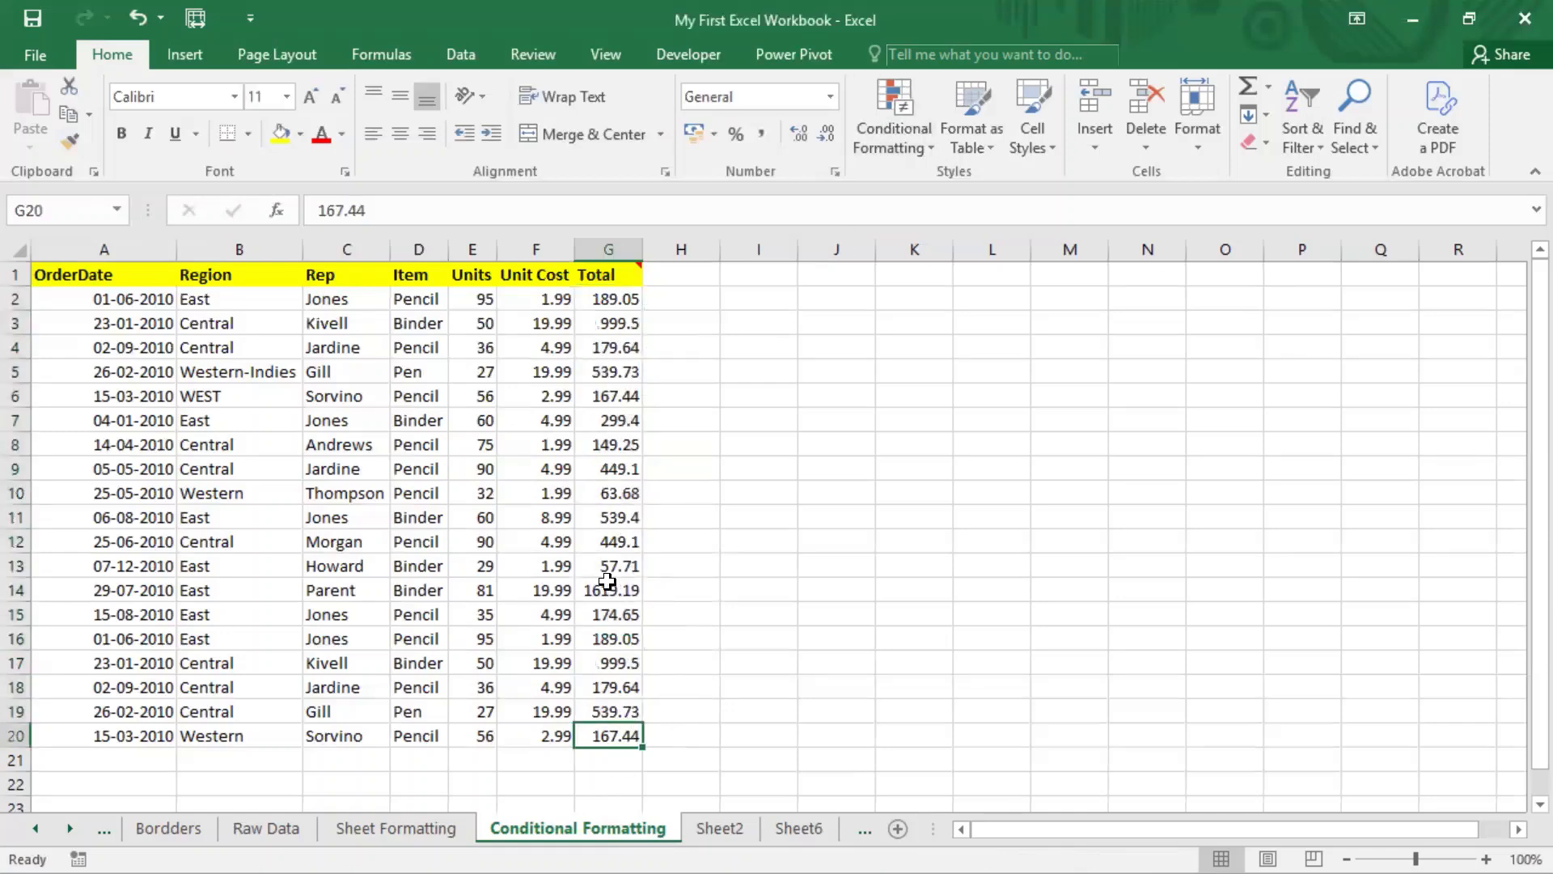
pyautogui.moveTo(607, 299); pyautogui.dragTo(606, 725)
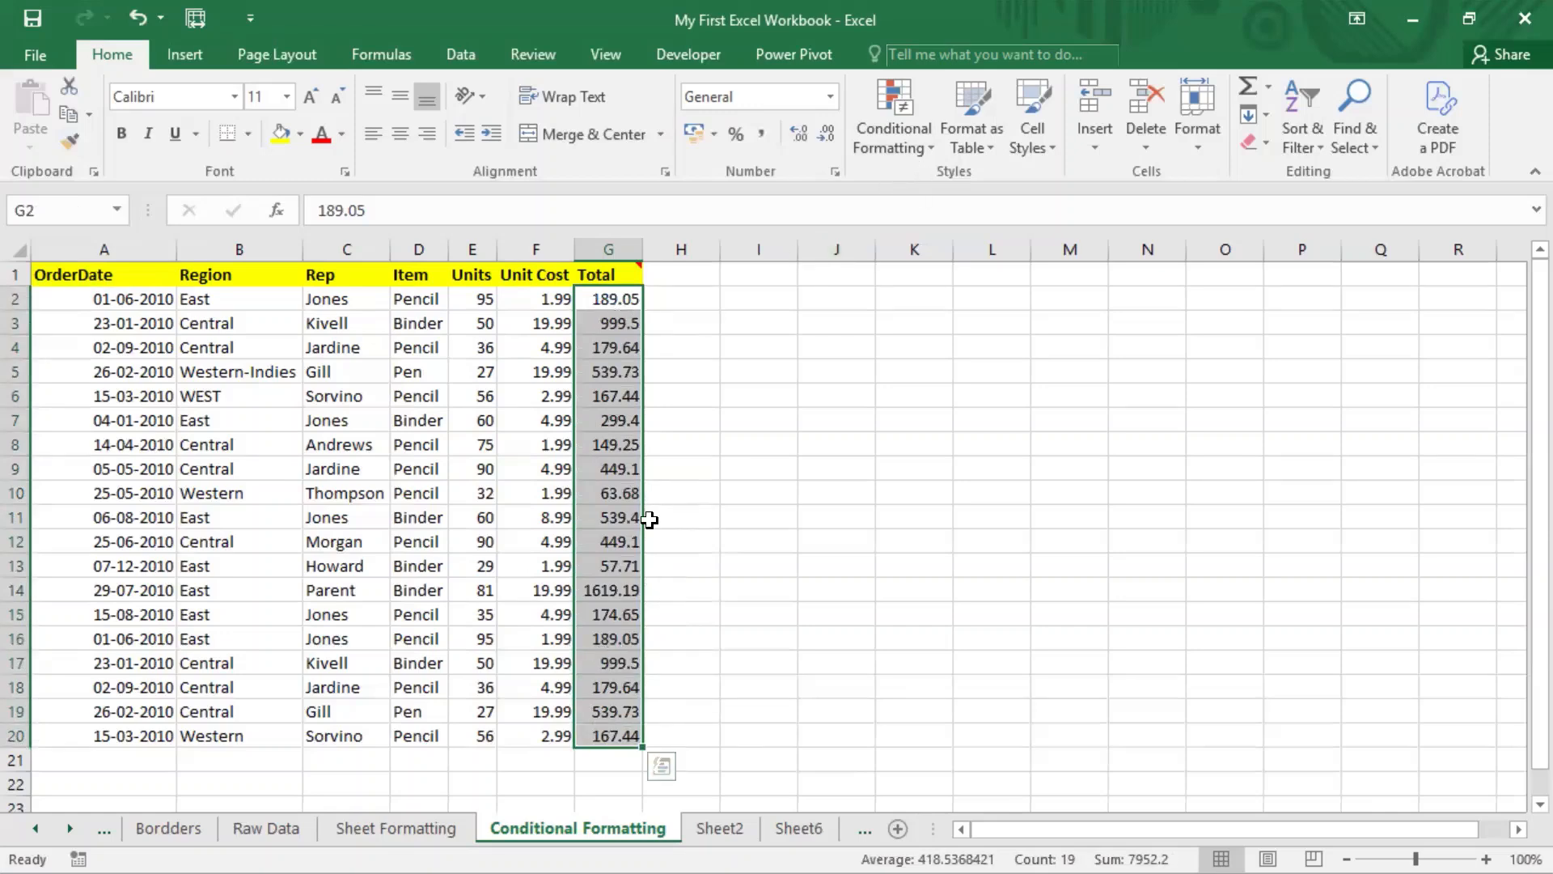
# Step: Start a Greater Than rule on the totals with threshold 100 and Light Red Fill
pyautogui.click(927, 146)
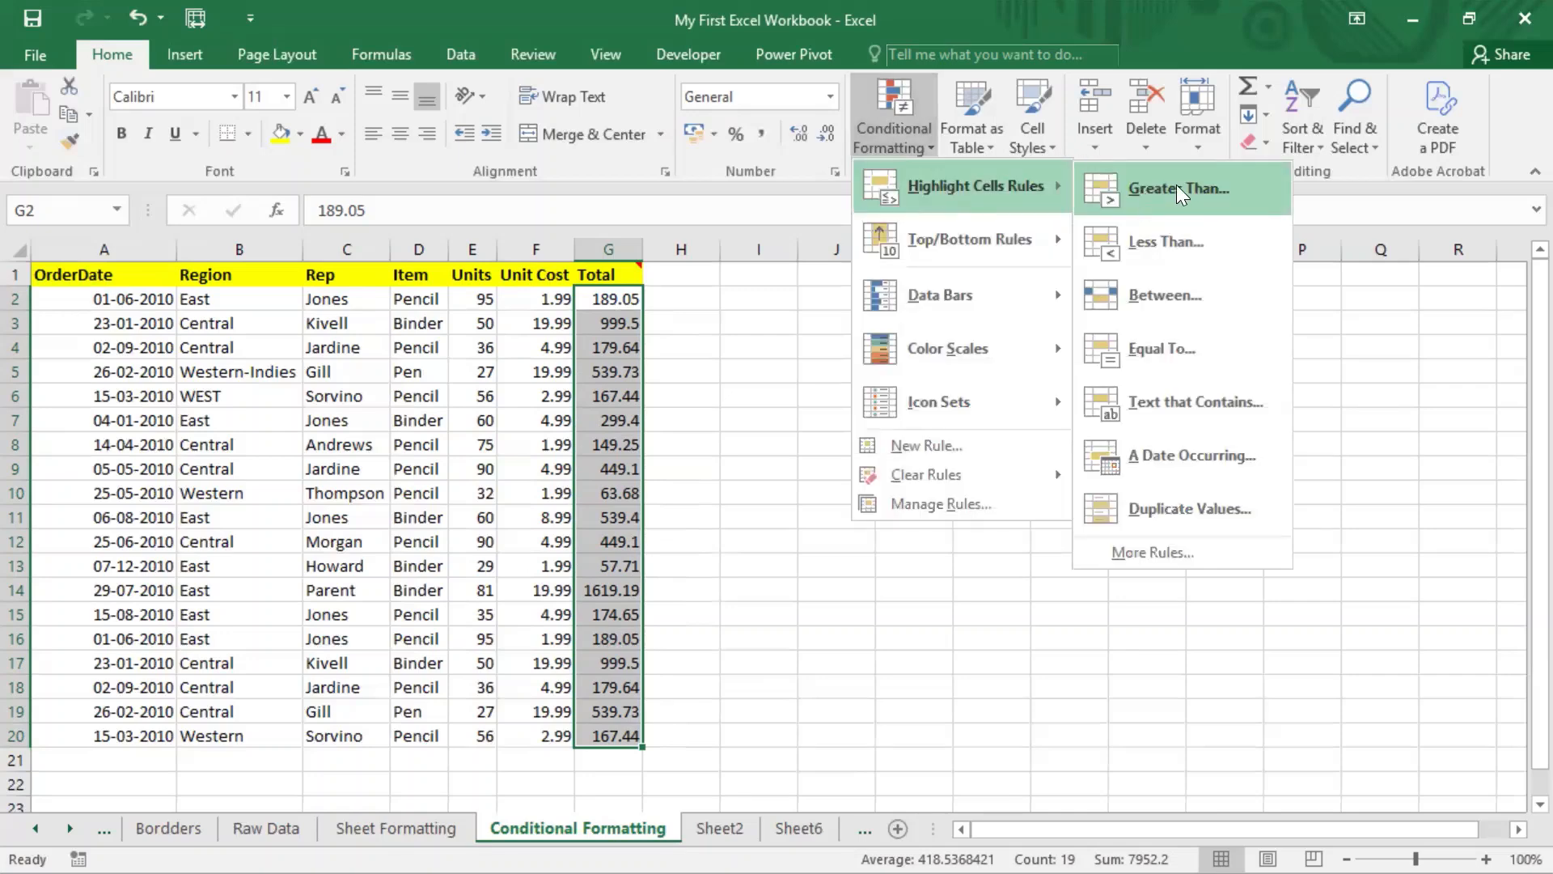
pyautogui.click(1176, 190)
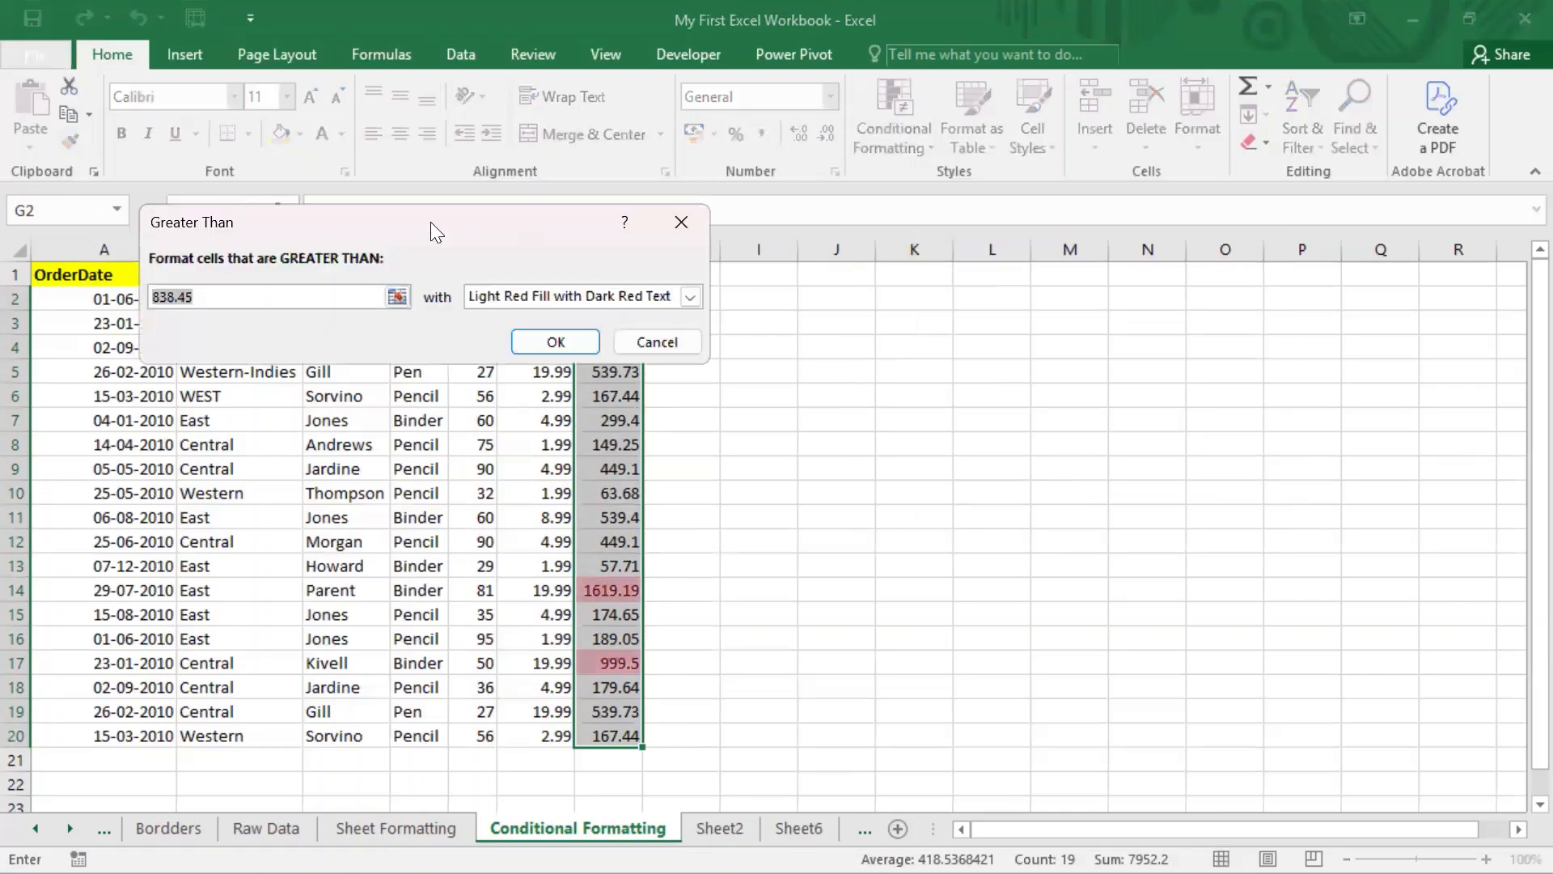
pyautogui.moveTo(440, 219); pyautogui.dragTo(963, 178)
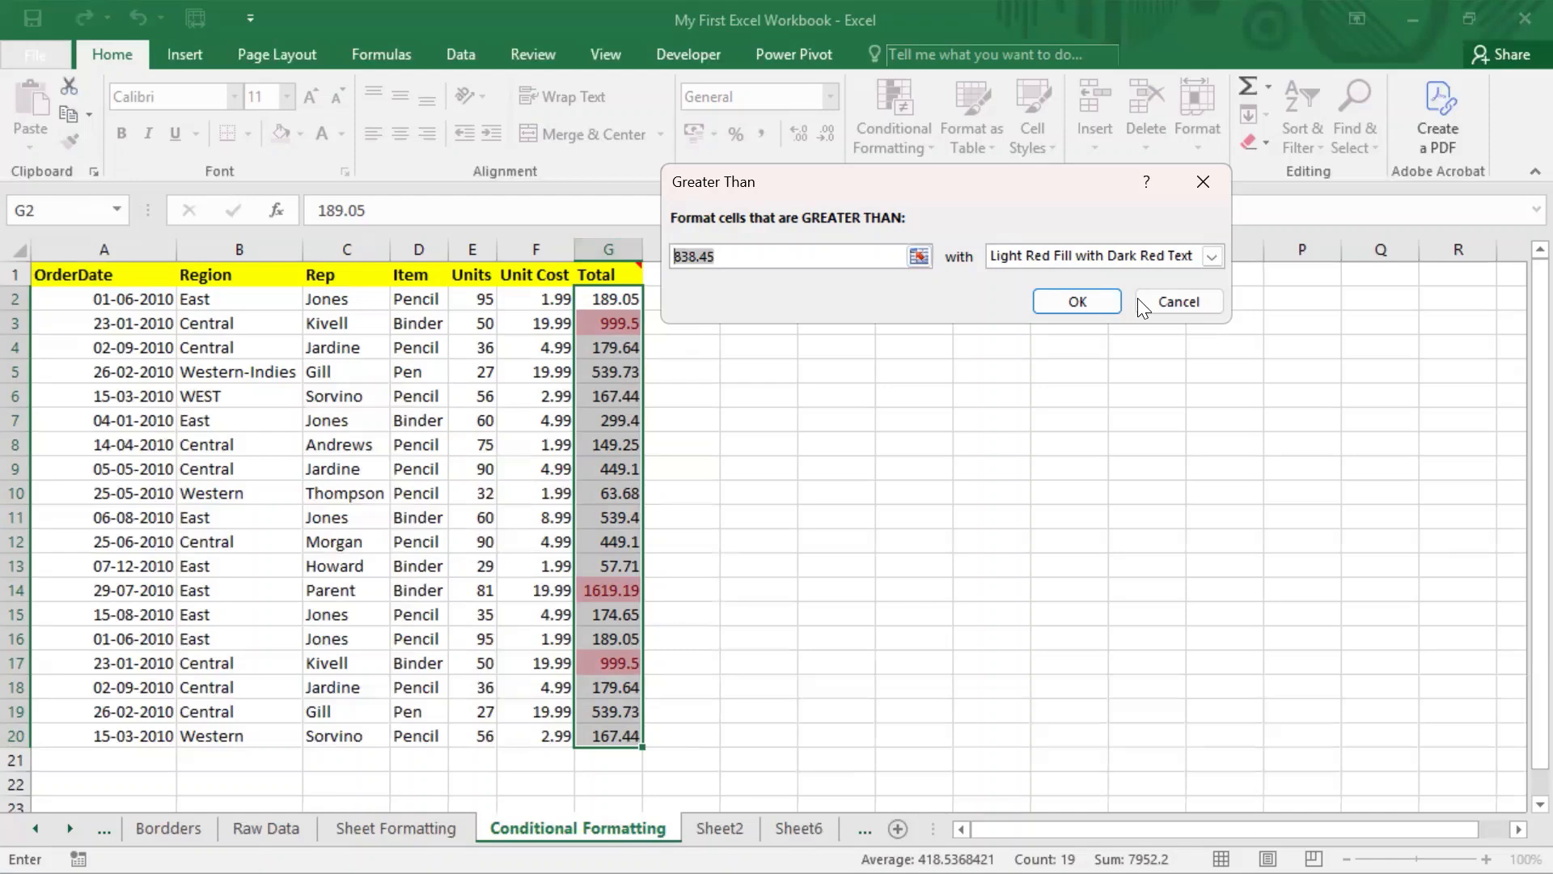
pyautogui.write('100')
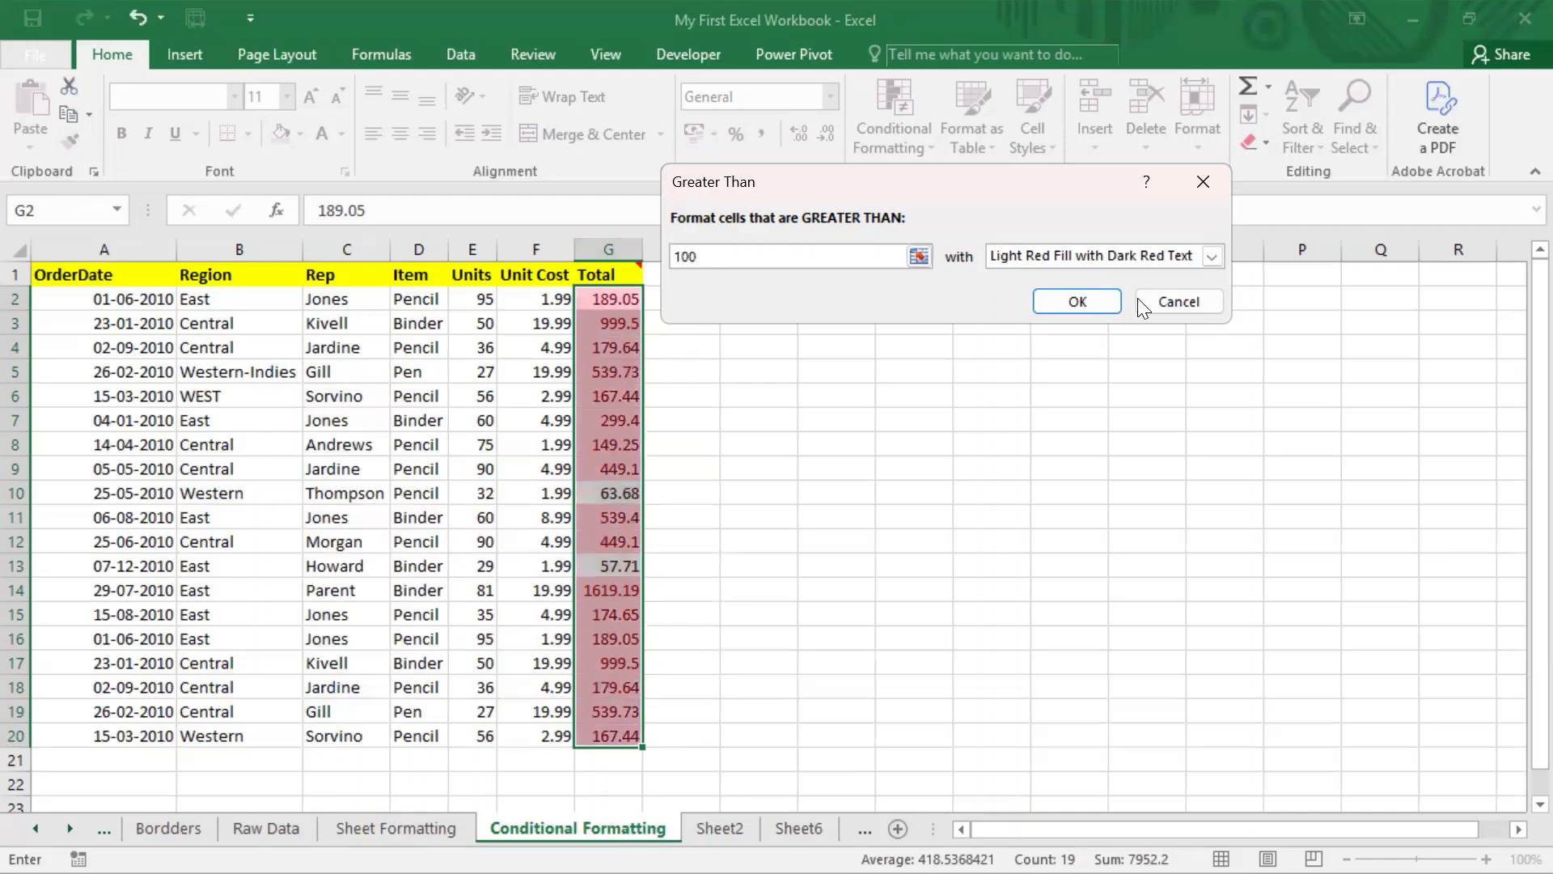
pyautogui.click(1121, 247)
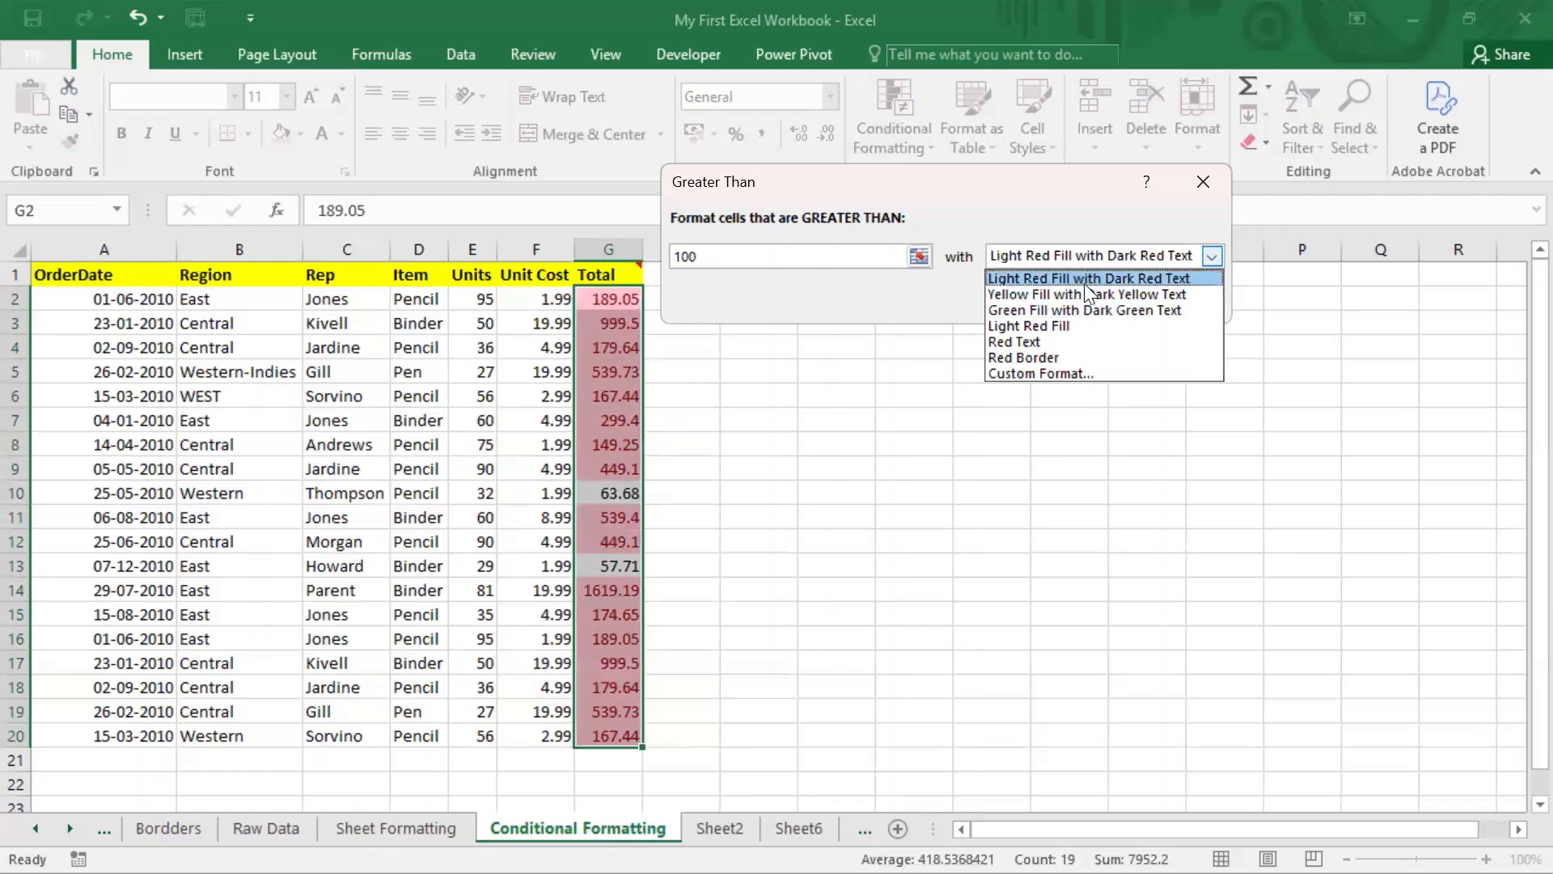
pyautogui.click(1103, 293)
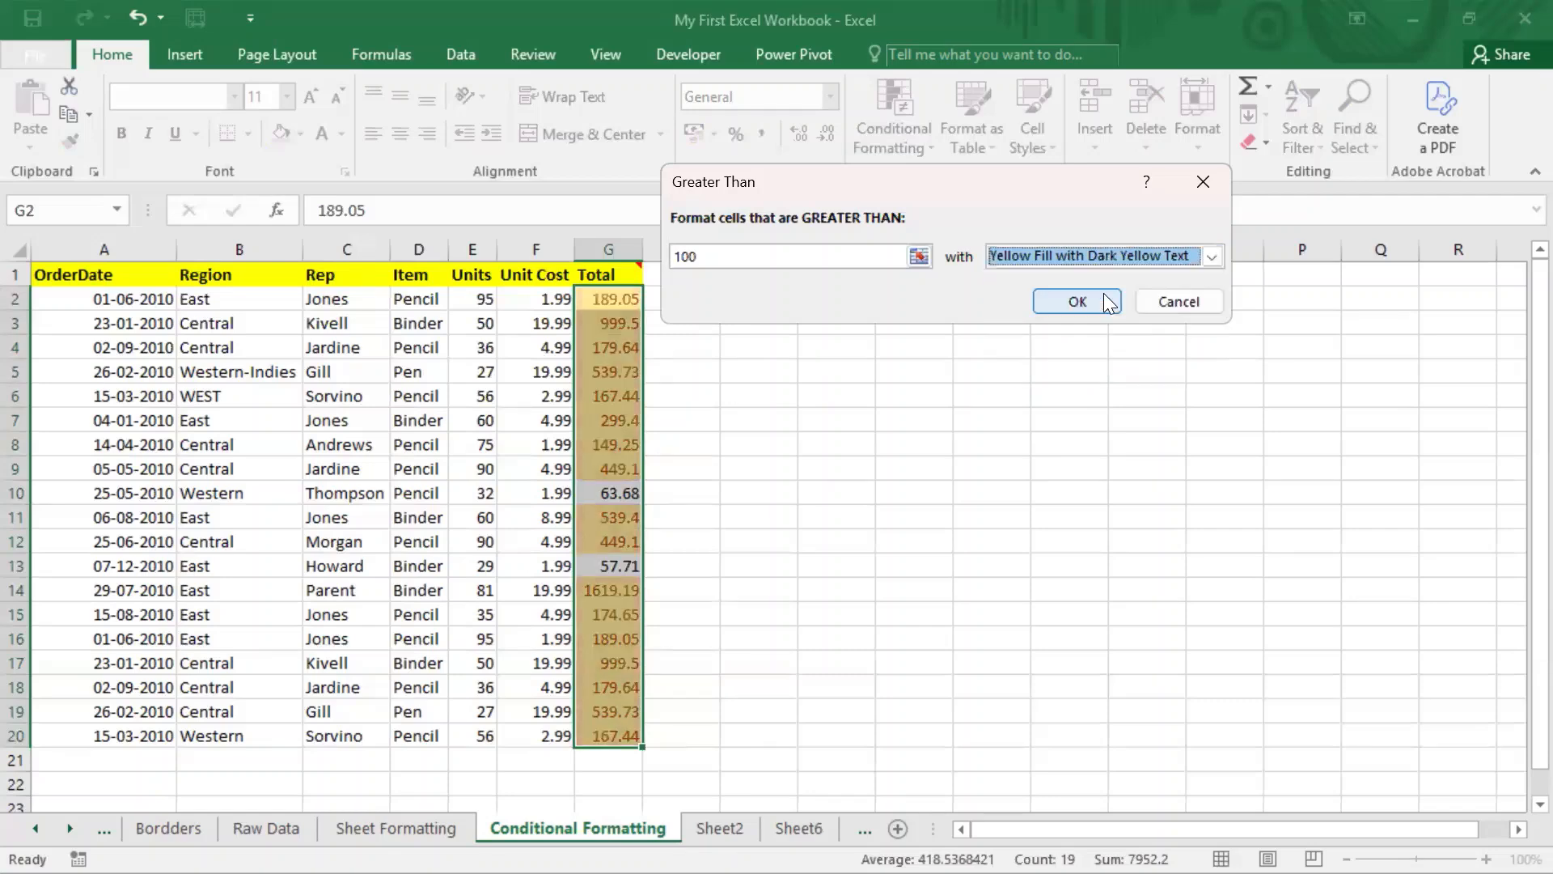
pyautogui.click(1124, 254)
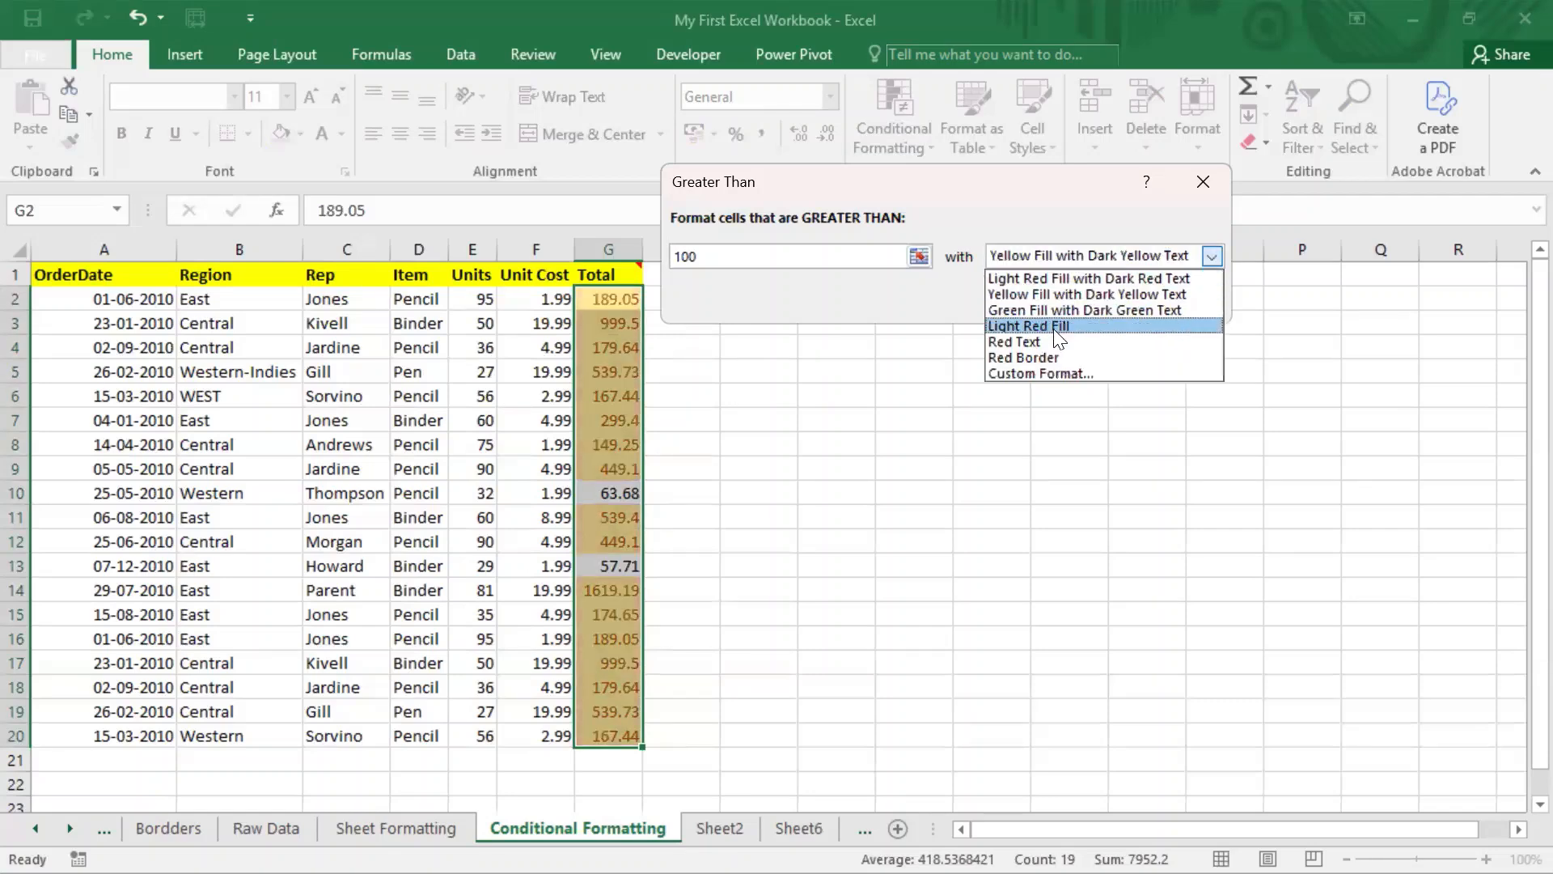
pyautogui.click(1058, 327)
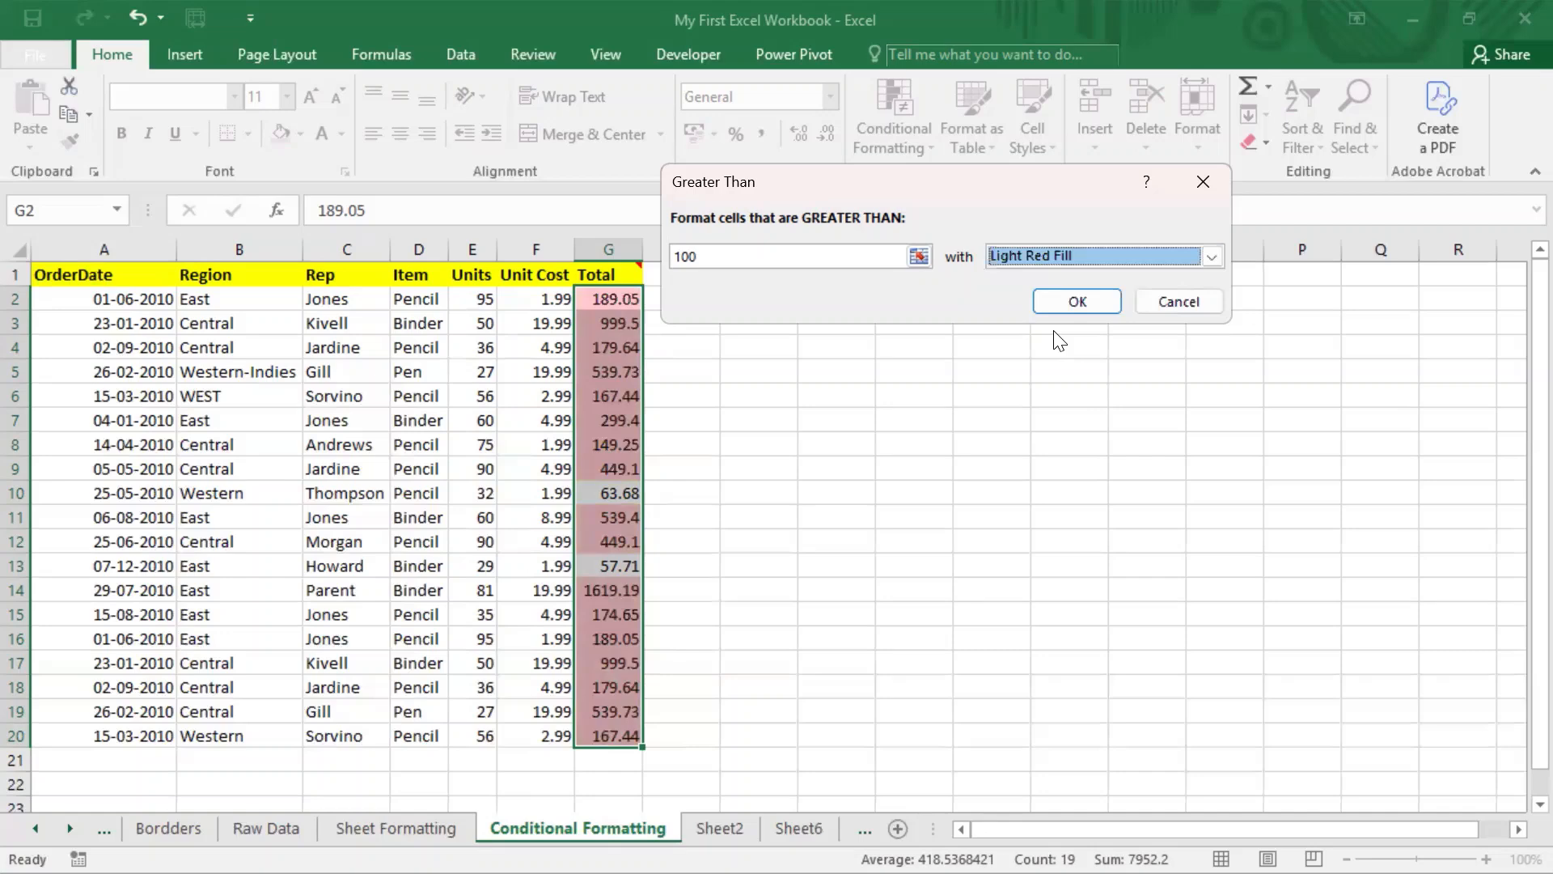
pyautogui.click(1116, 255)
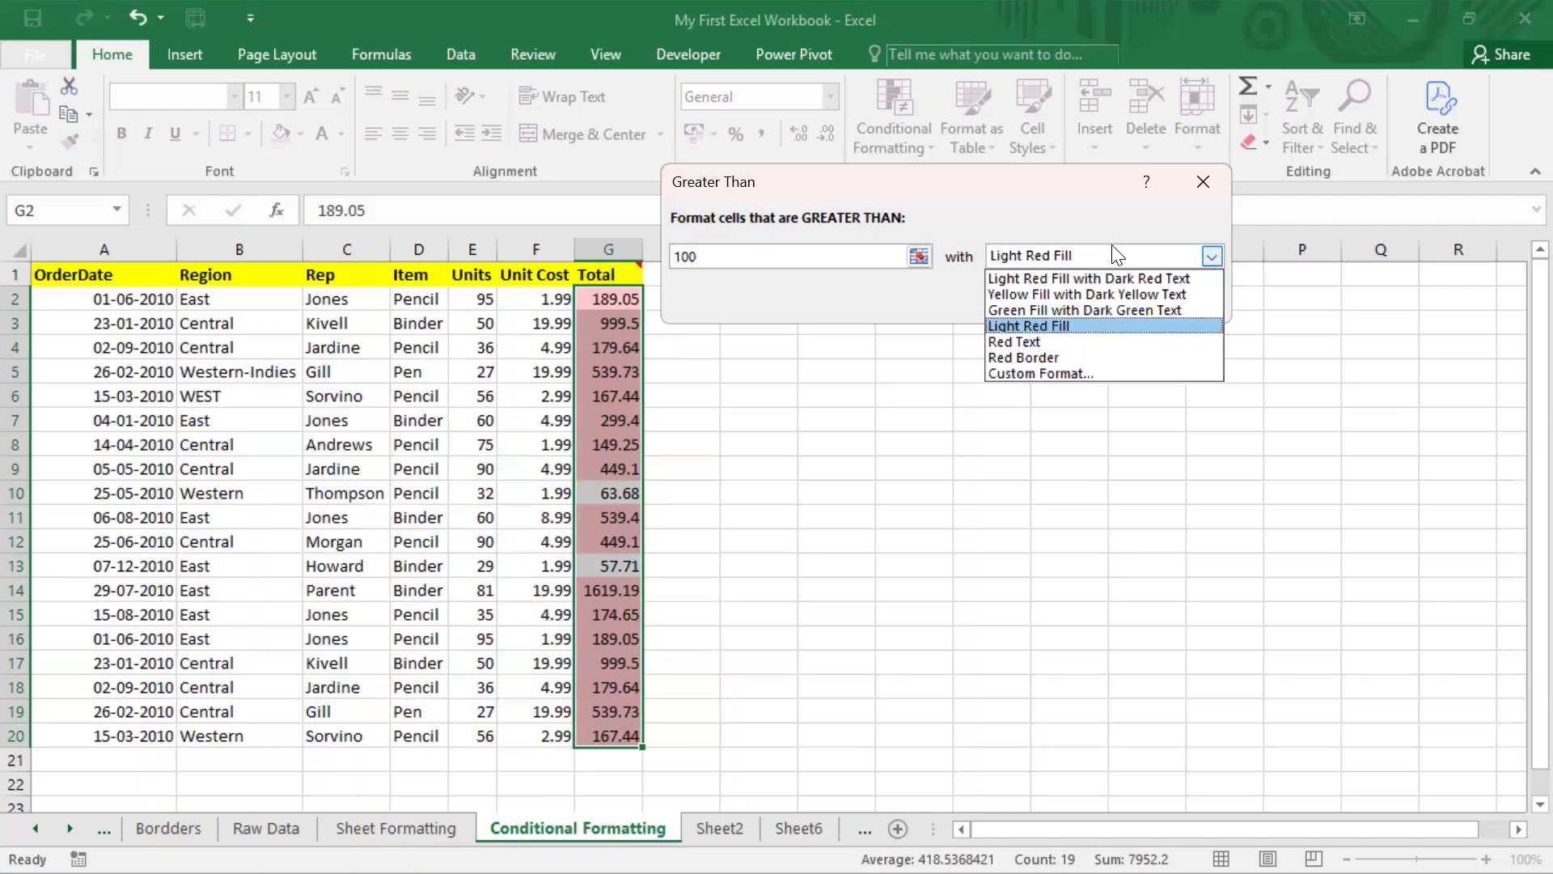
pyautogui.click(1112, 247)
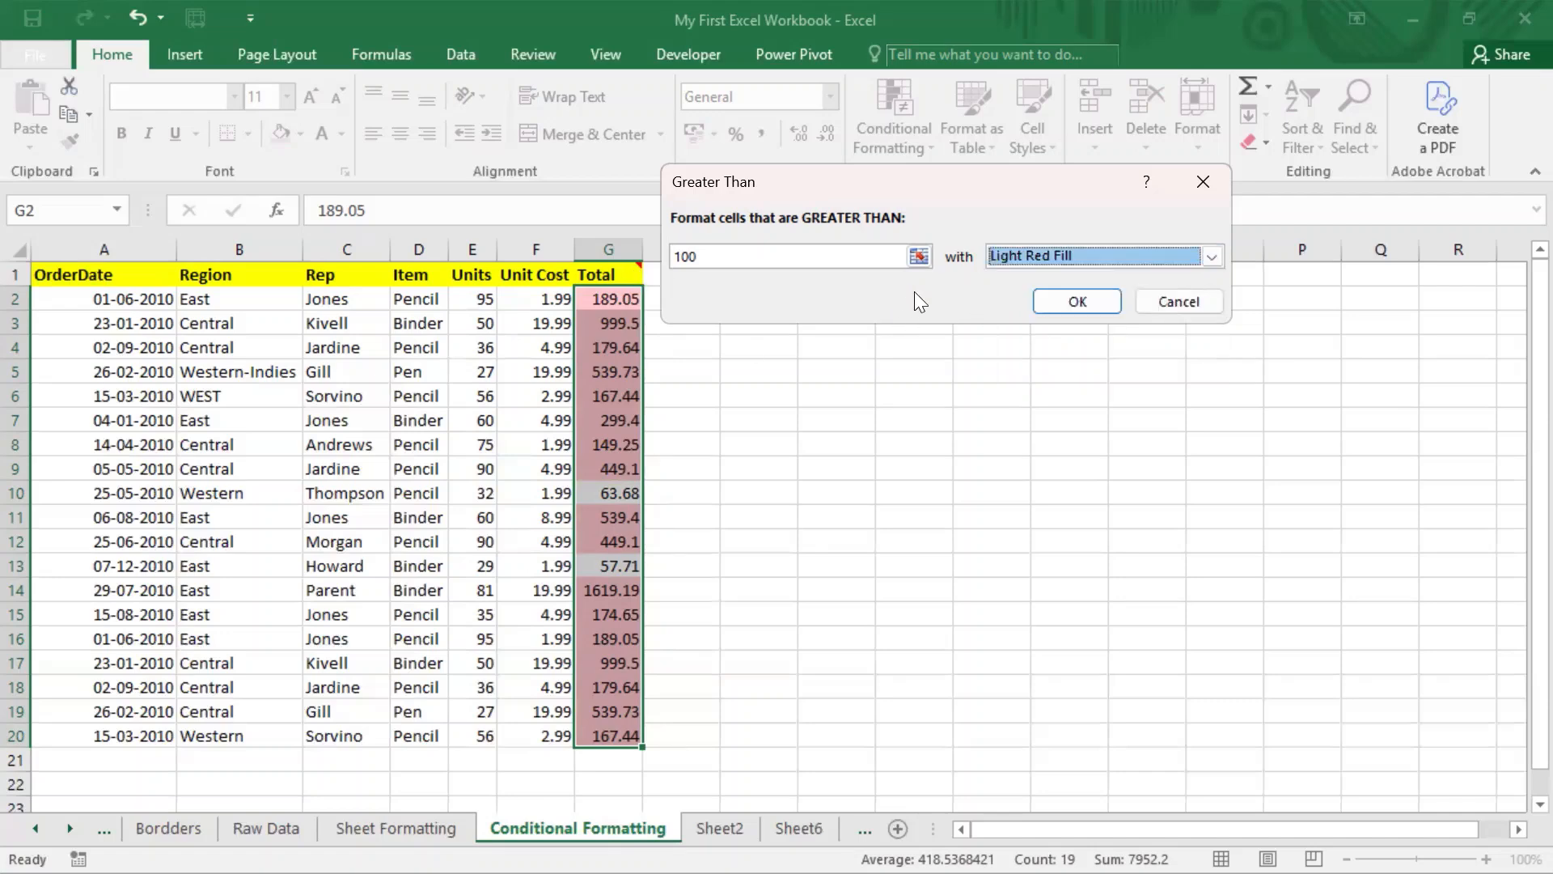
# Step: Change the threshold to 200 and apply the Light Red Fill rule to the totals
pyautogui.click(721, 257)
pyautogui.click(721, 257)
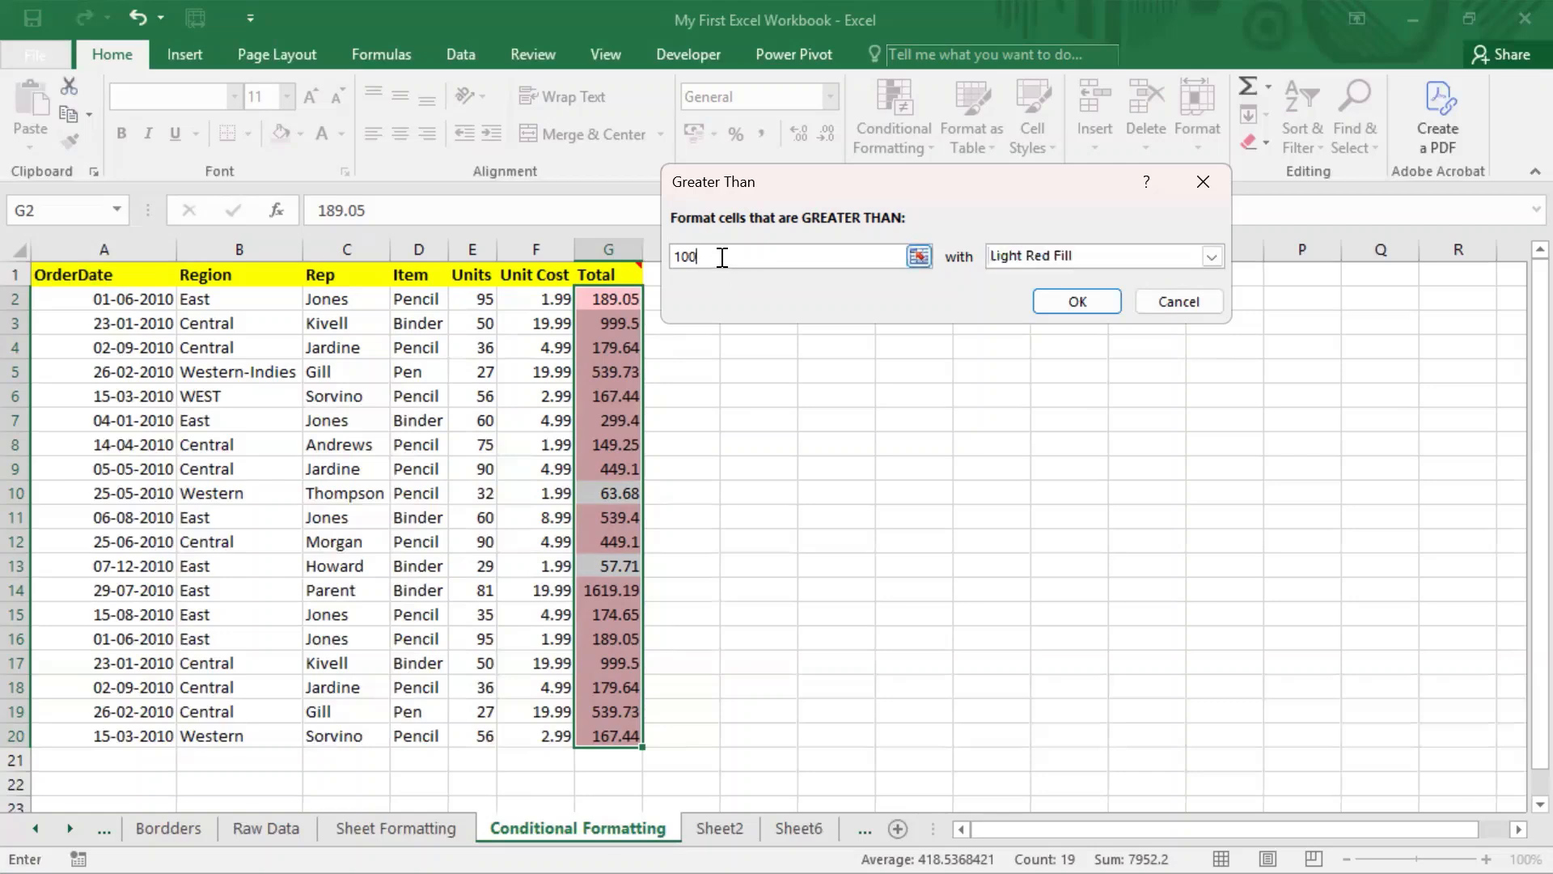
pyautogui.press('BackSpace')
pyautogui.press('BackSpace')
pyautogui.press('BackSpace')
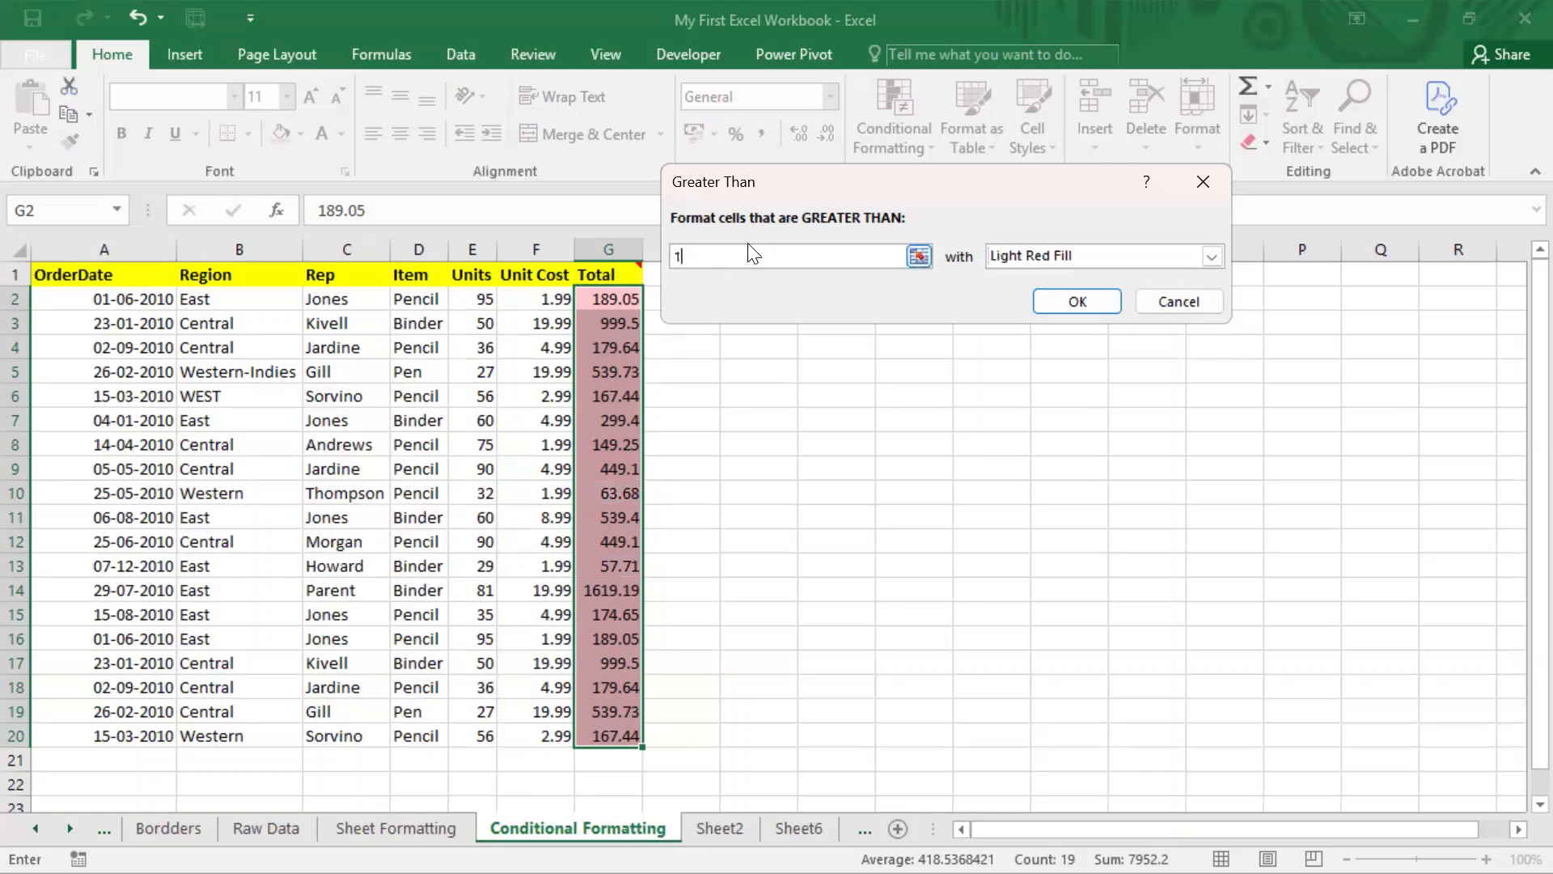
pyautogui.write('200')
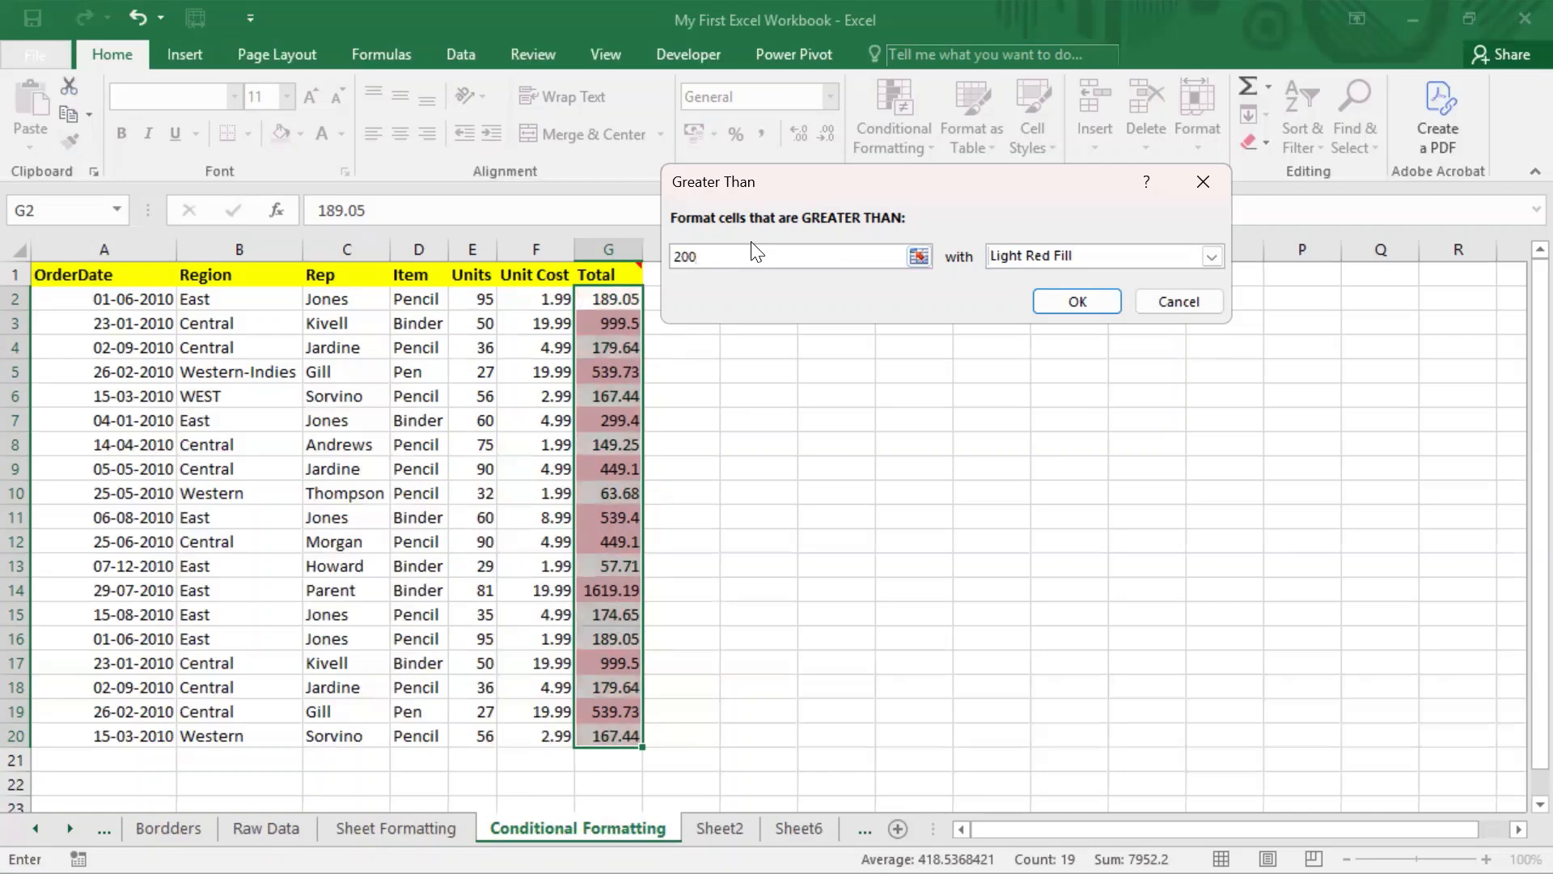
pyautogui.click(1085, 303)
pyautogui.click(785, 353)
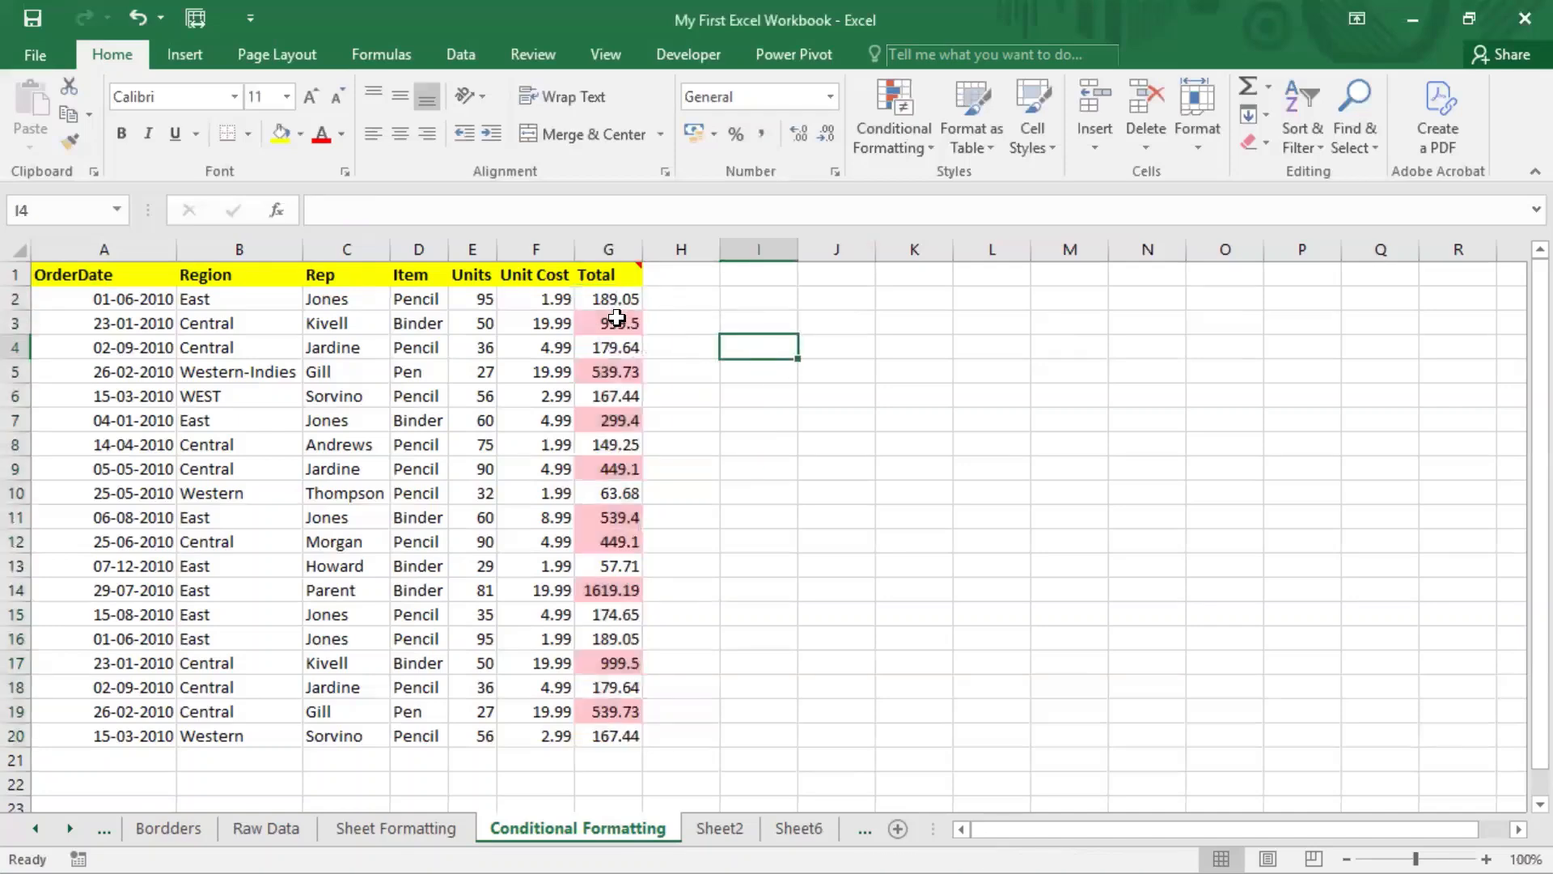
# Step: Dismiss the unused Conditional Formatting menu and select the Units values E2:E20
pyautogui.moveTo(619, 323); pyautogui.dragTo(625, 365)
pyautogui.click(618, 469)
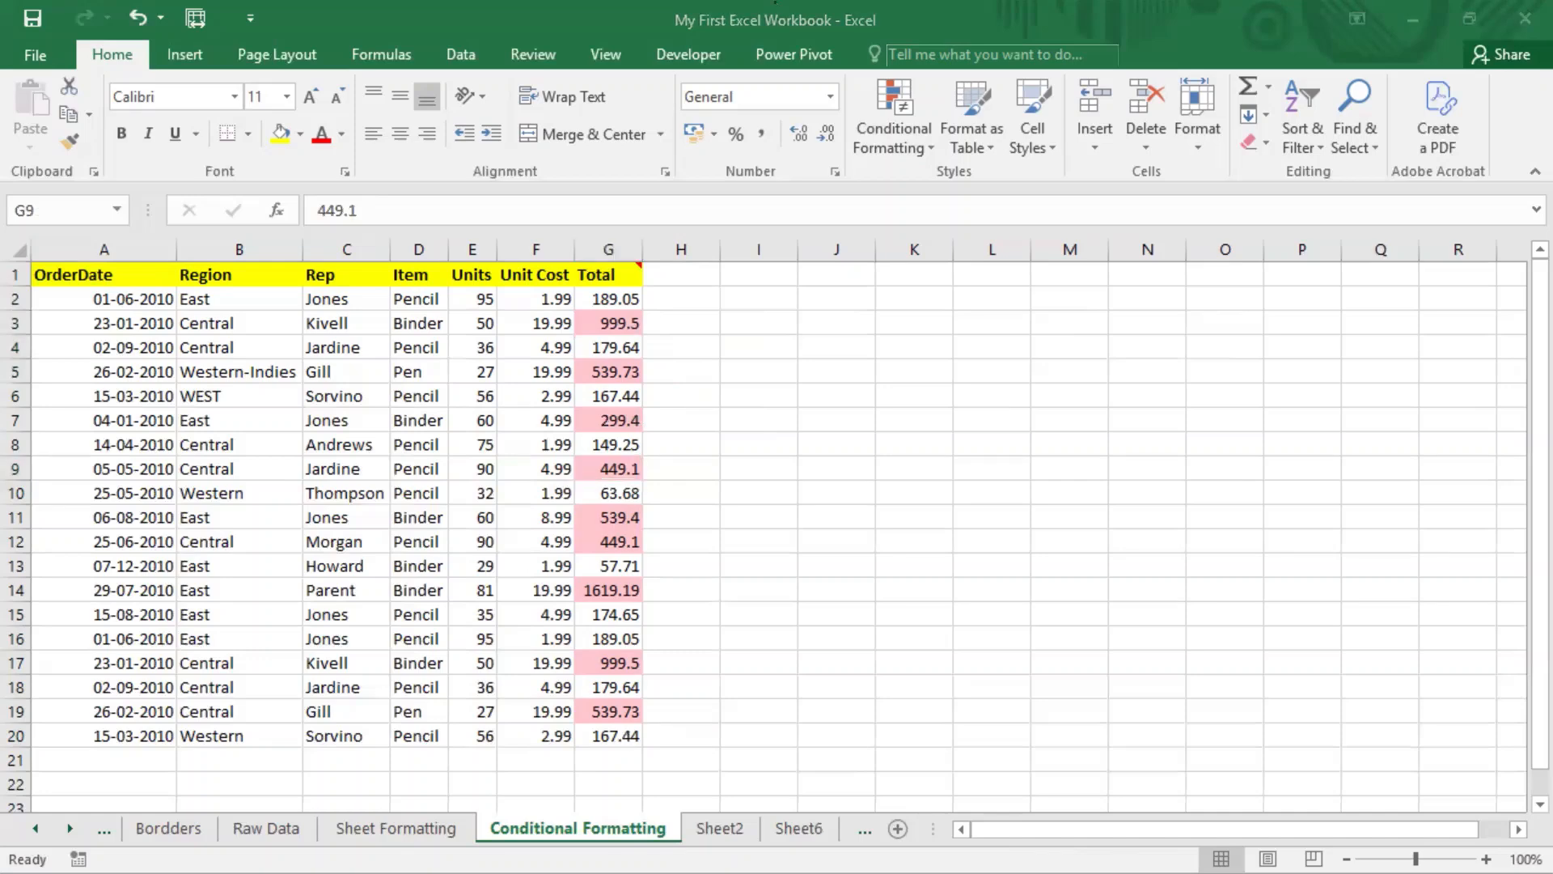
pyautogui.click(530, 6)
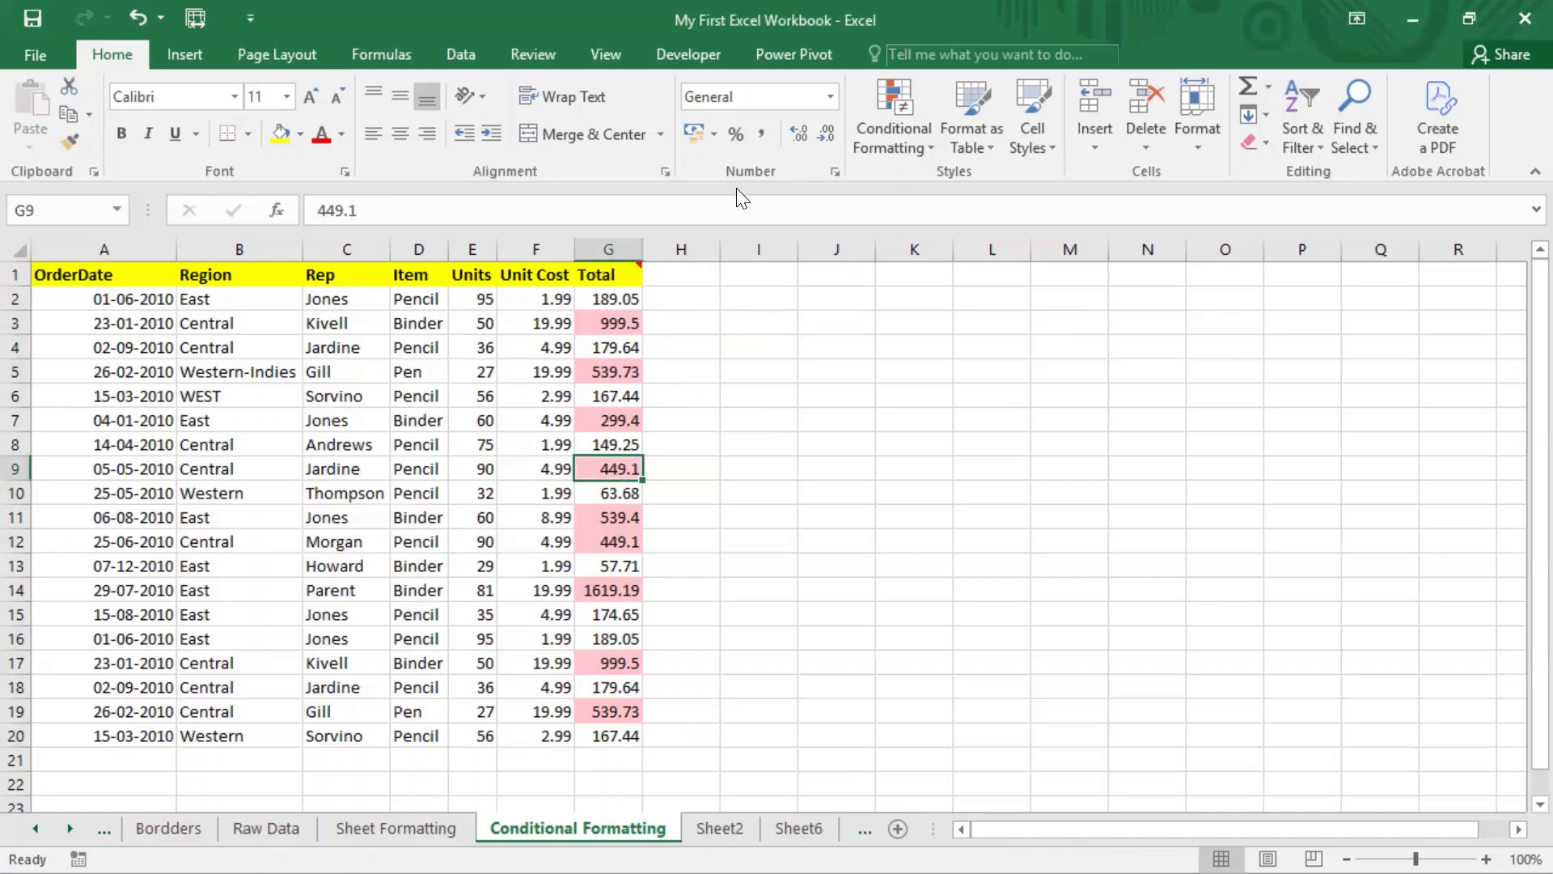
pyautogui.click(894, 136)
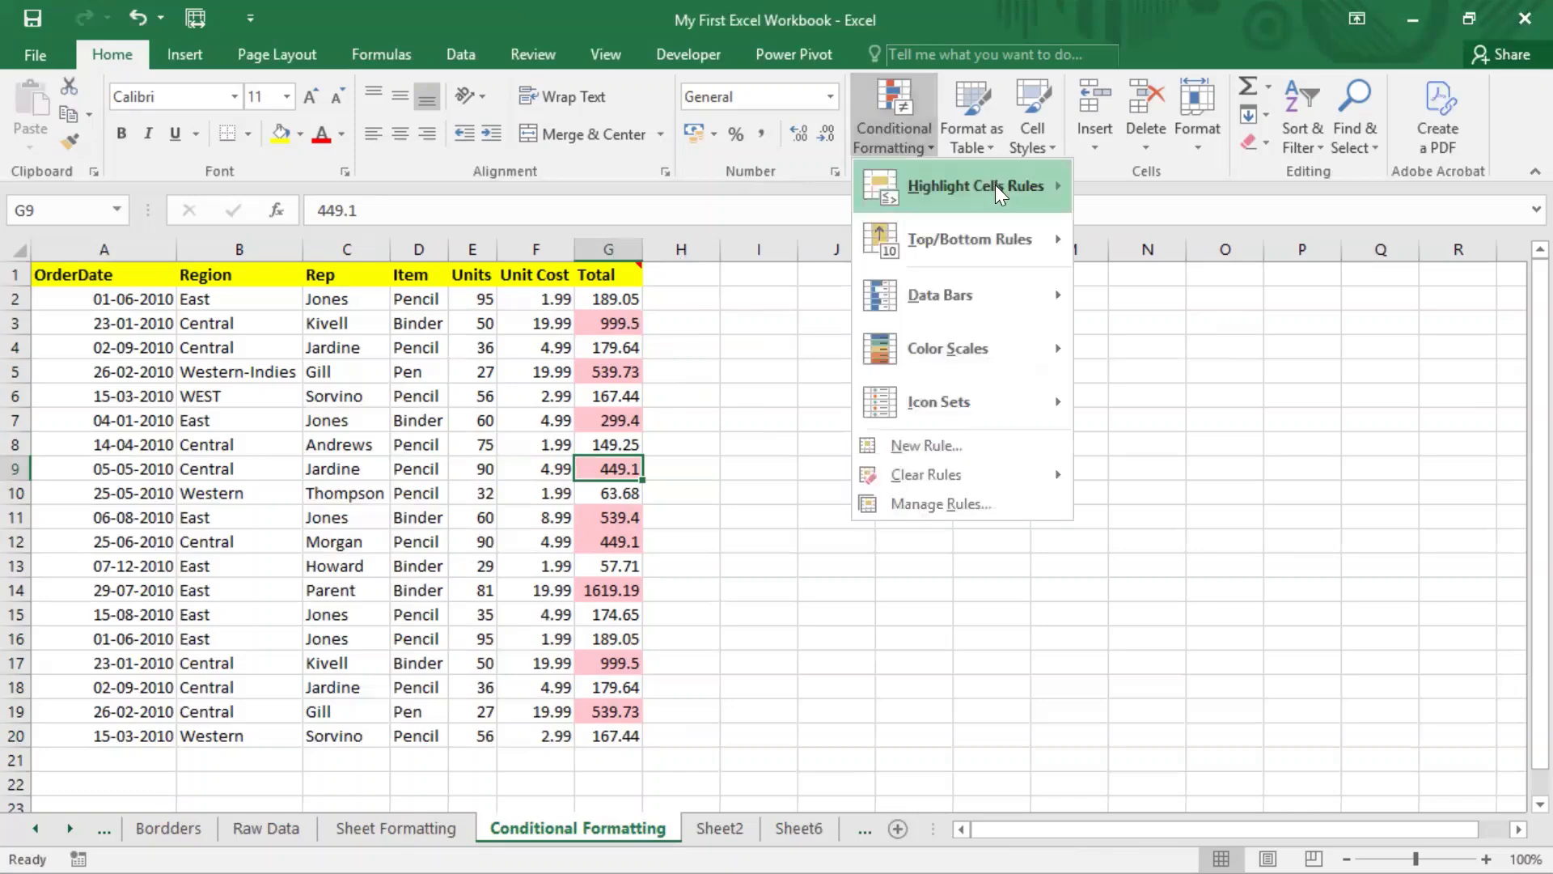
pyautogui.moveTo(1066, 201)
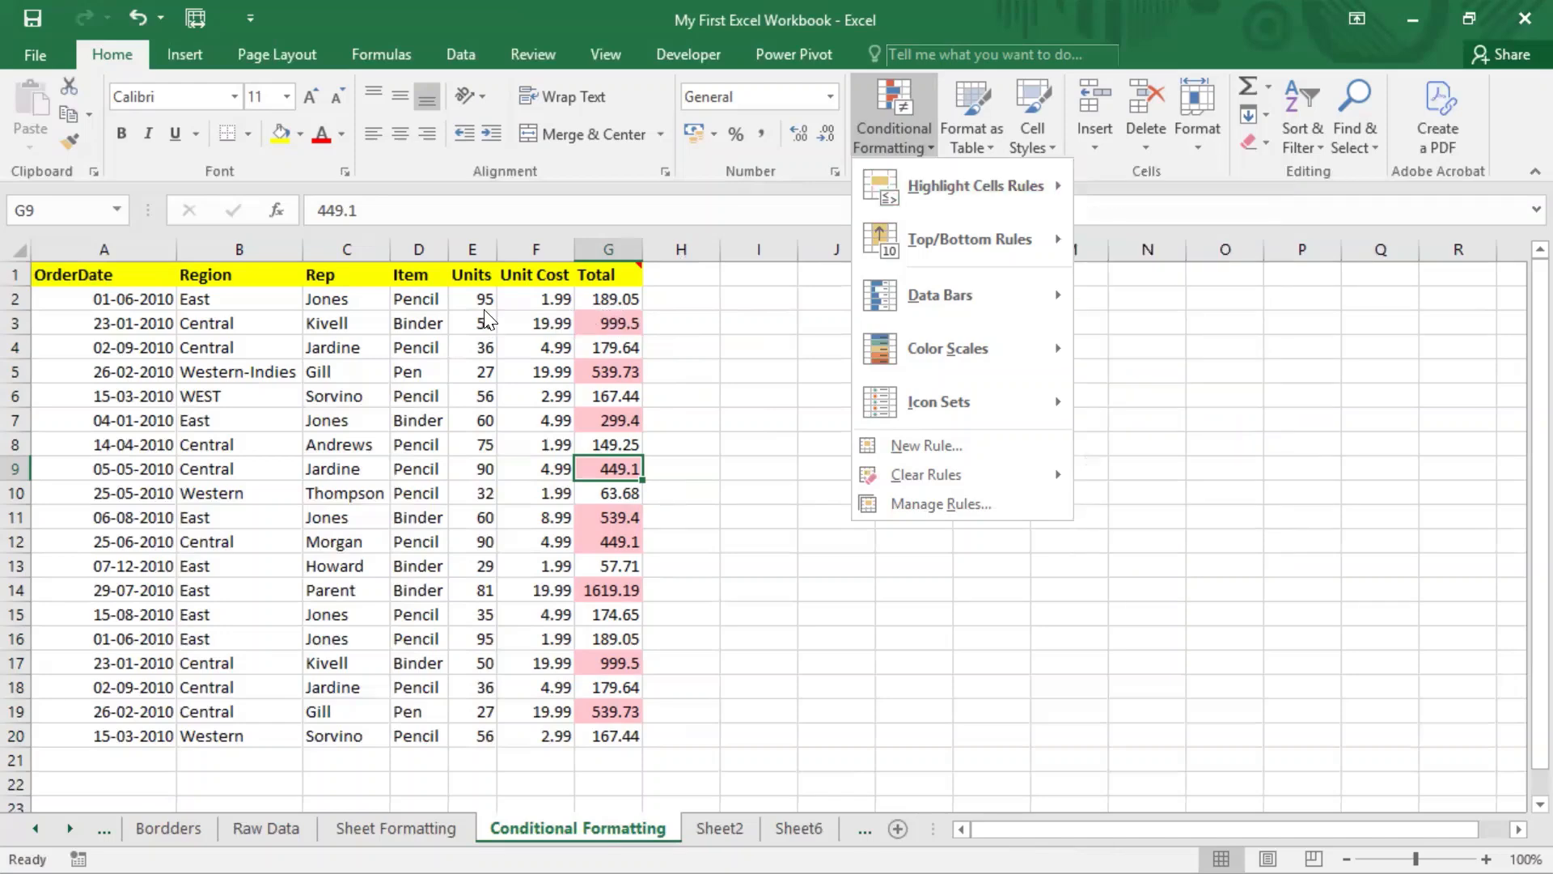
pyautogui.click(483, 451)
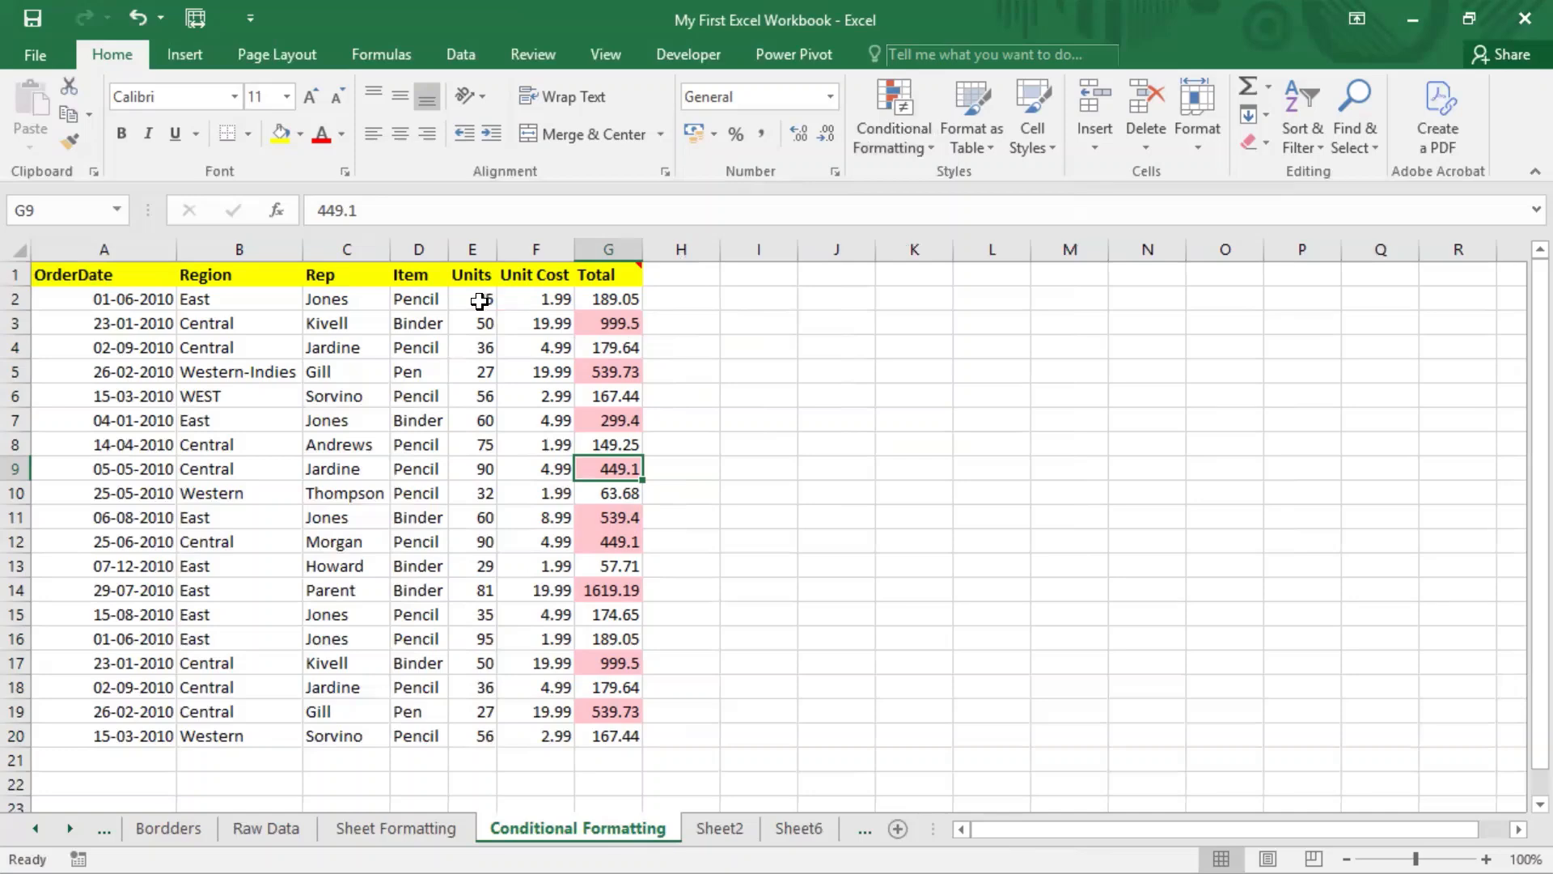
pyautogui.moveTo(480, 301); pyautogui.dragTo(494, 732)
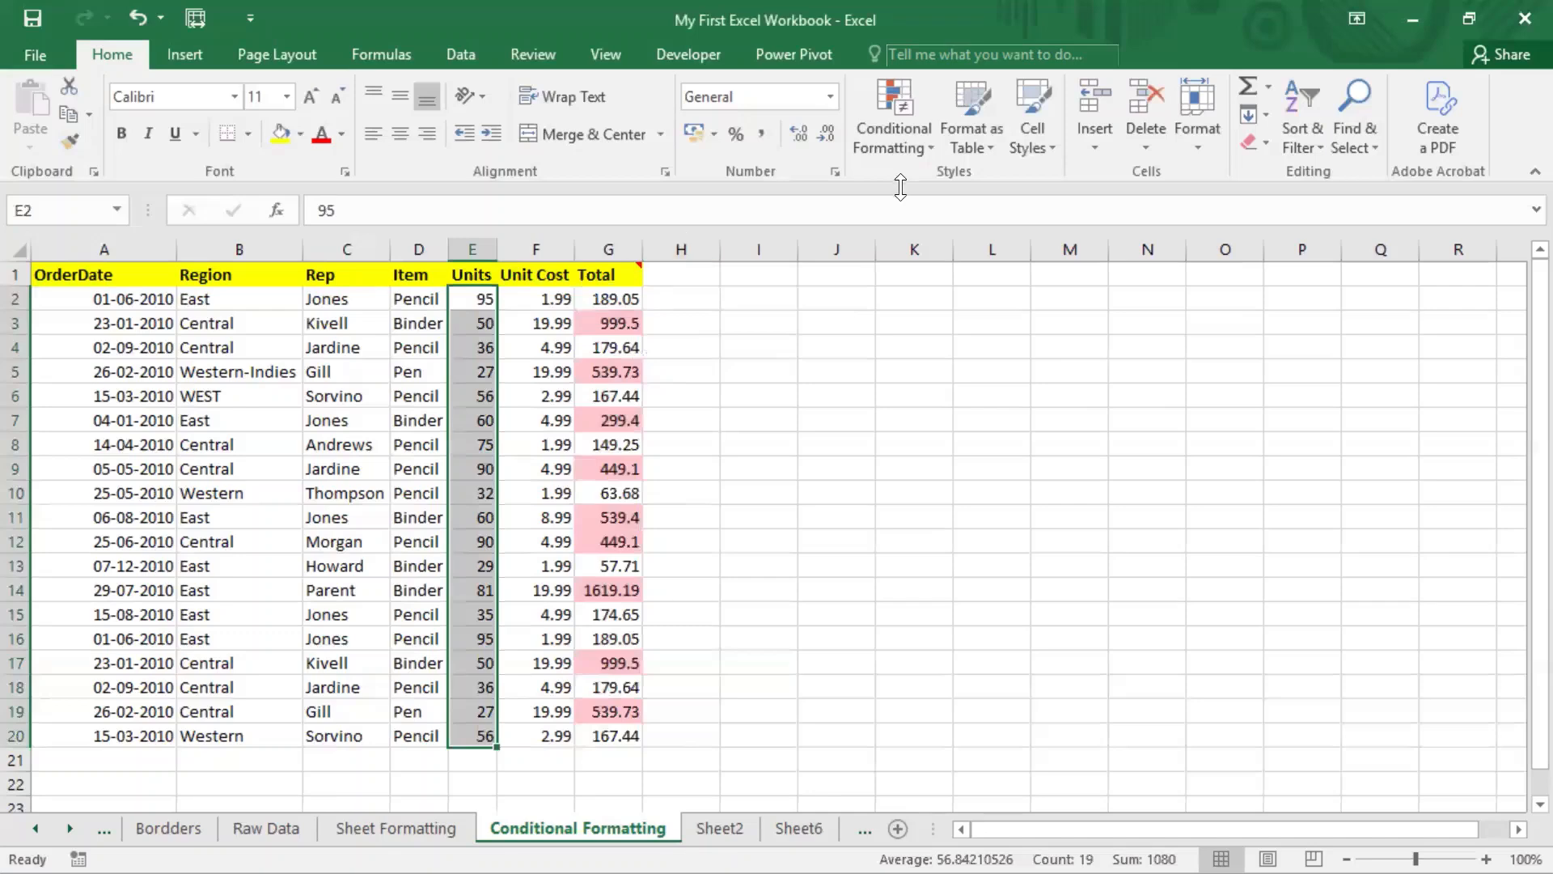
# Step: Apply a Less Than 50 rule to E2:E20 using Light Red Fill with Dark Red Text
pyautogui.click(914, 143)
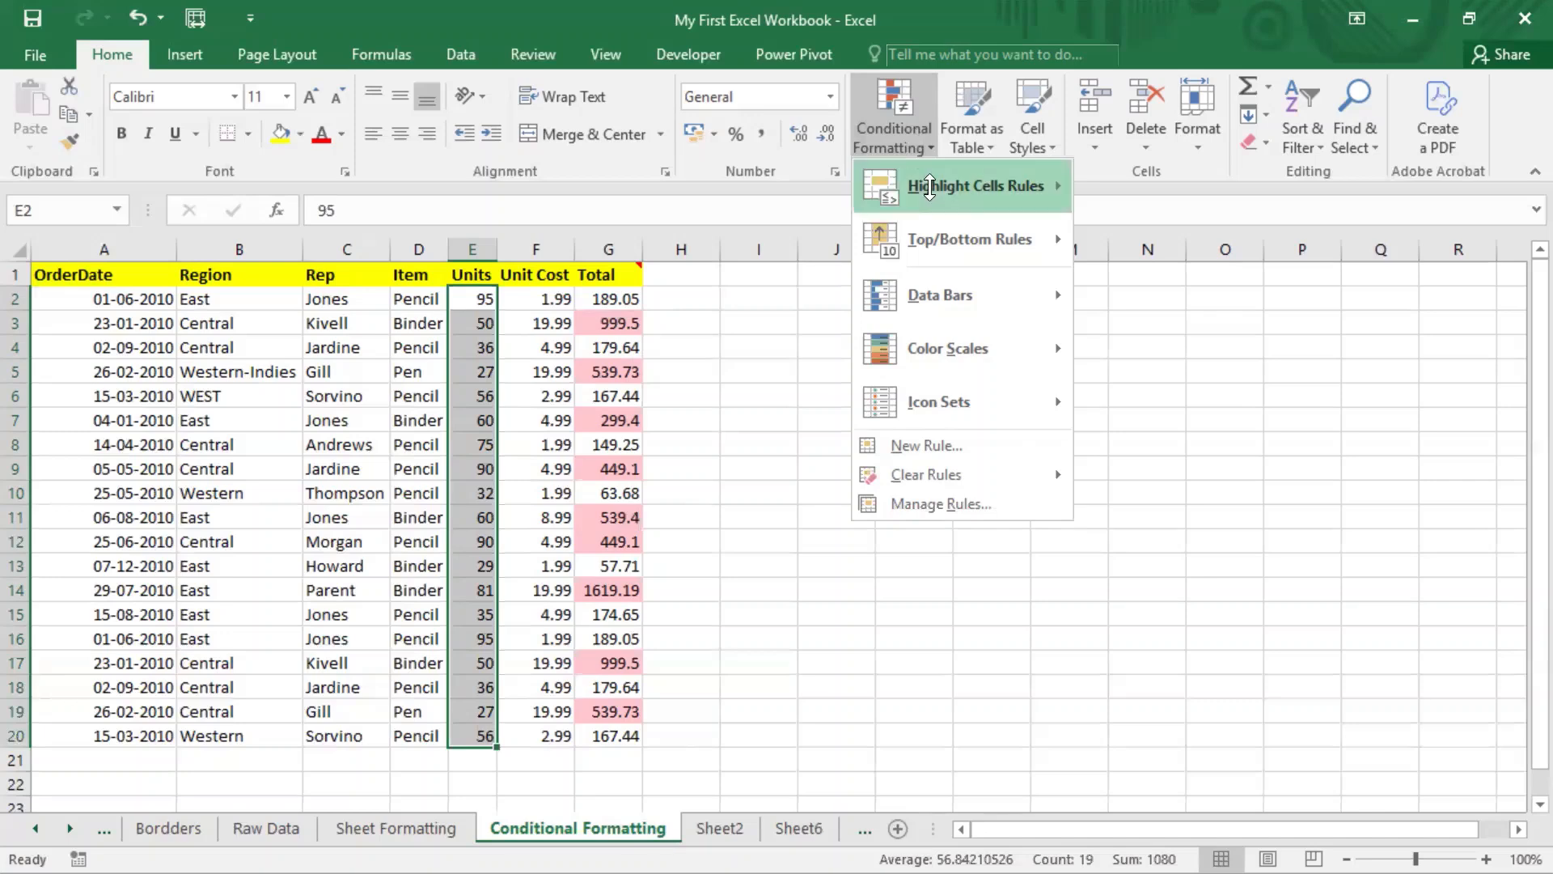
pyautogui.moveTo(931, 186)
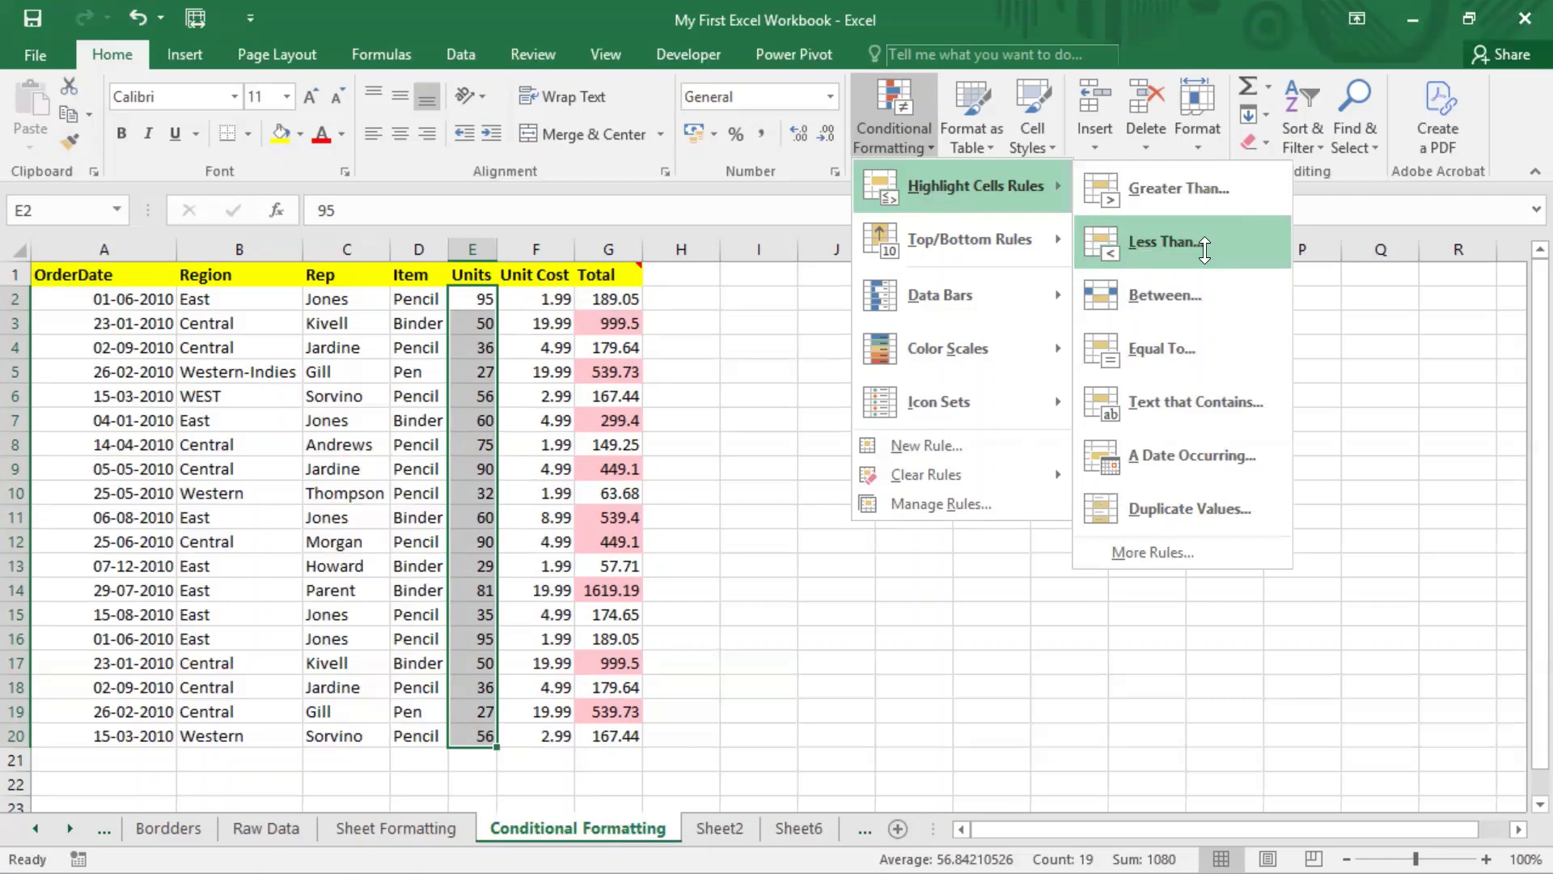
pyautogui.click(1205, 251)
pyautogui.write('61')
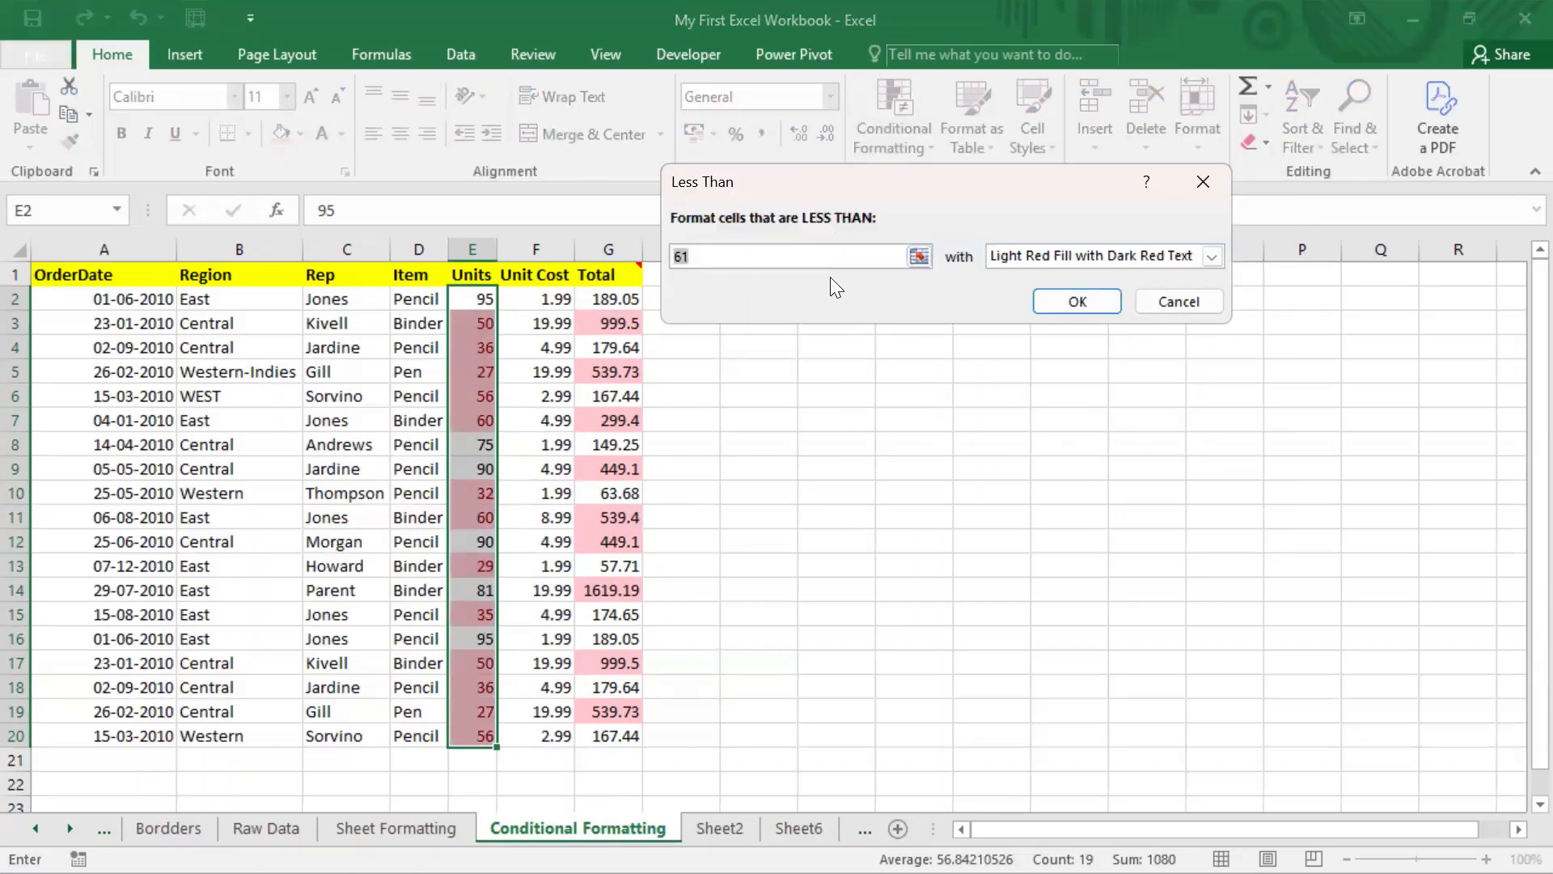
pyautogui.write('50')
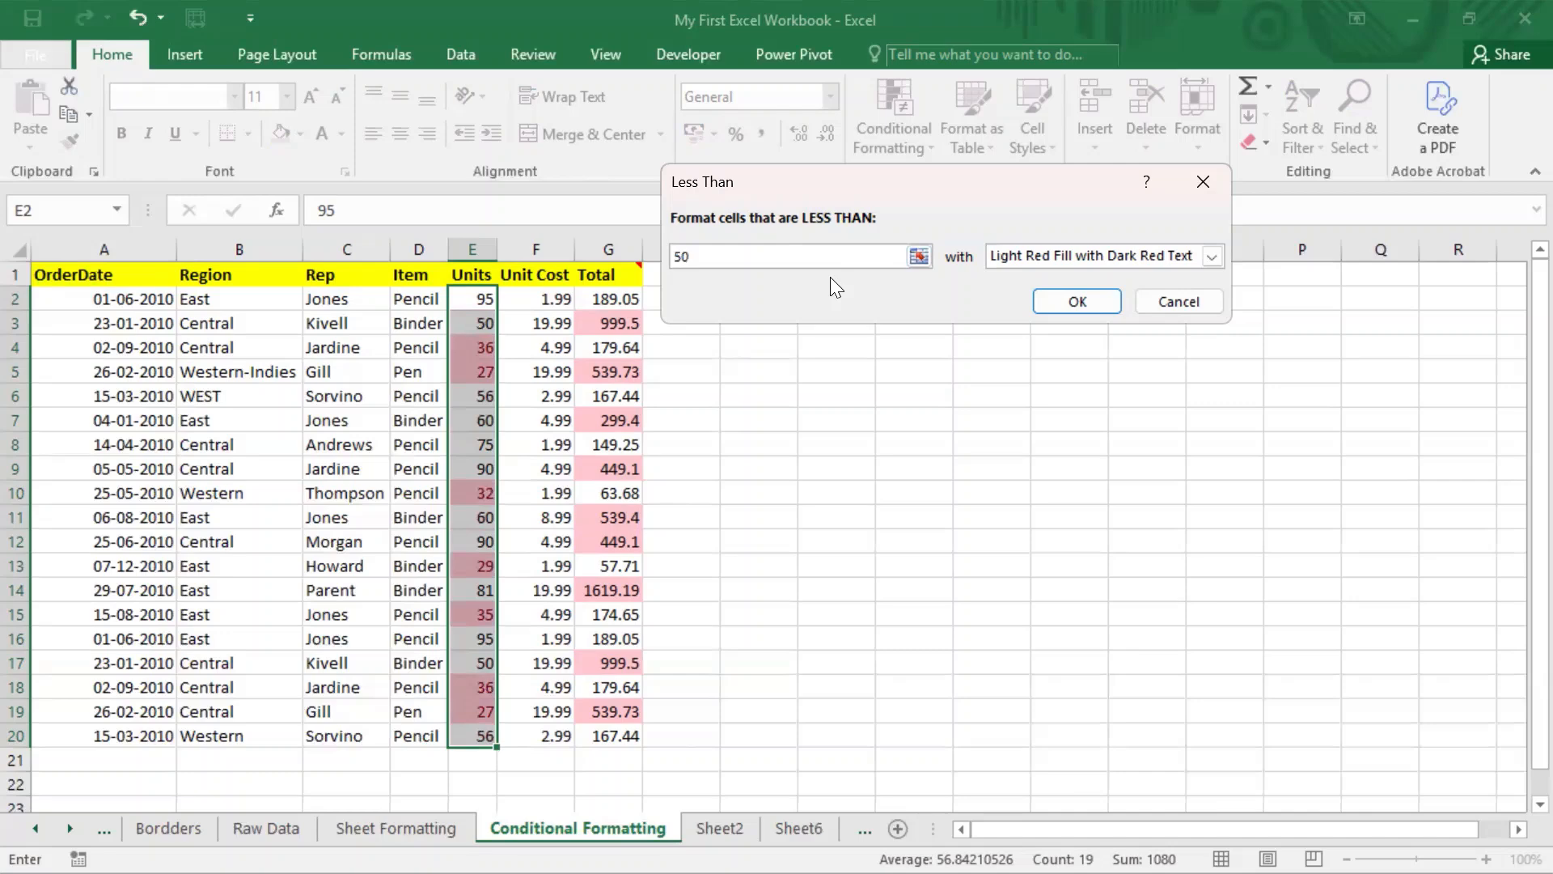
pyautogui.click(1102, 304)
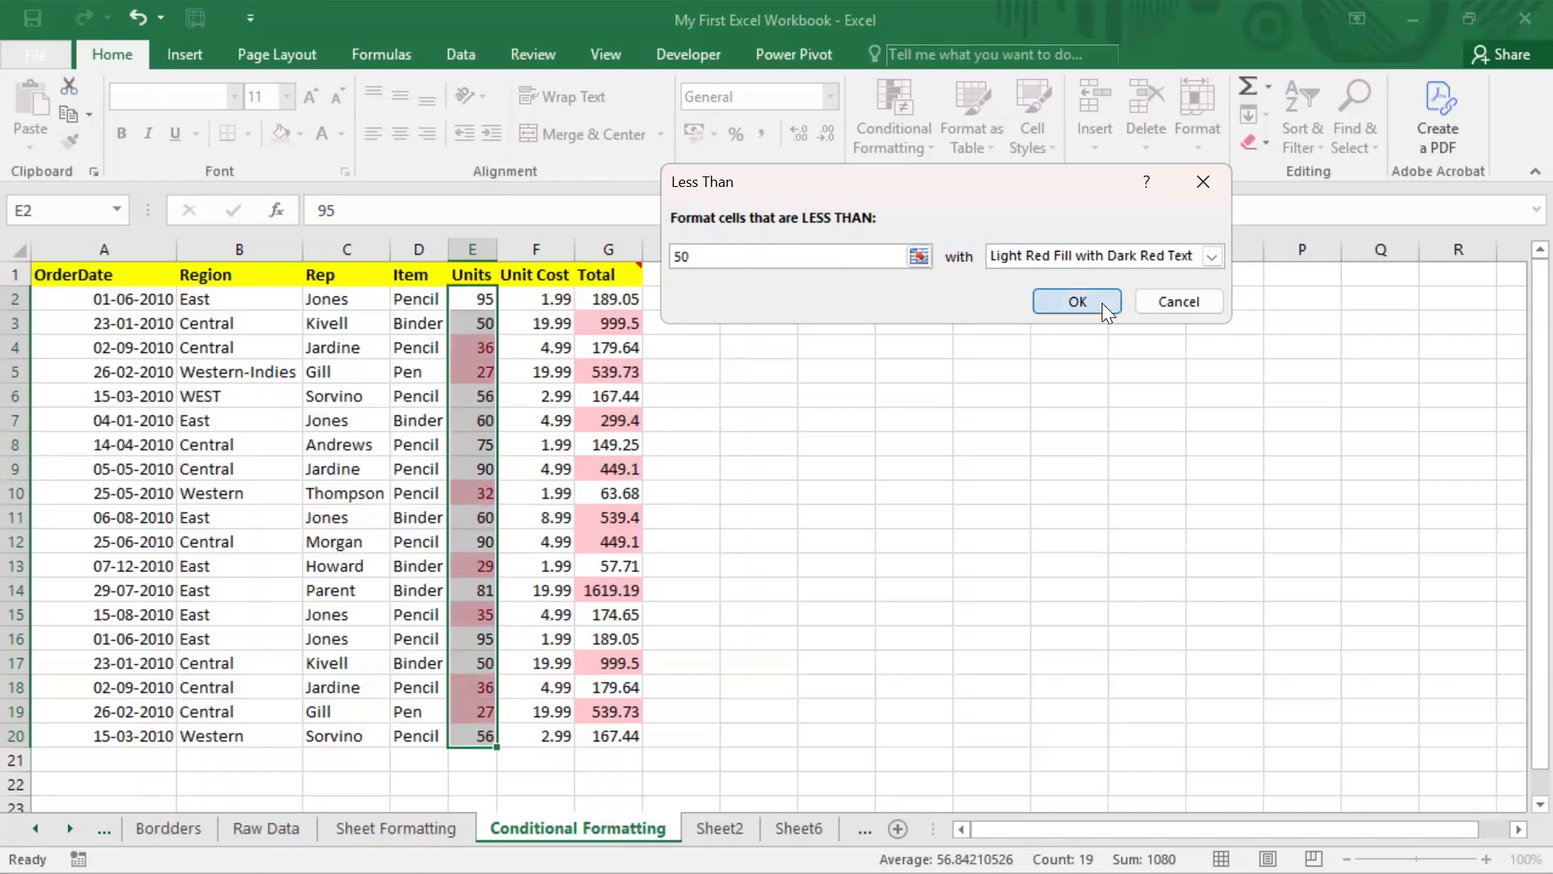
pyautogui.click(489, 414)
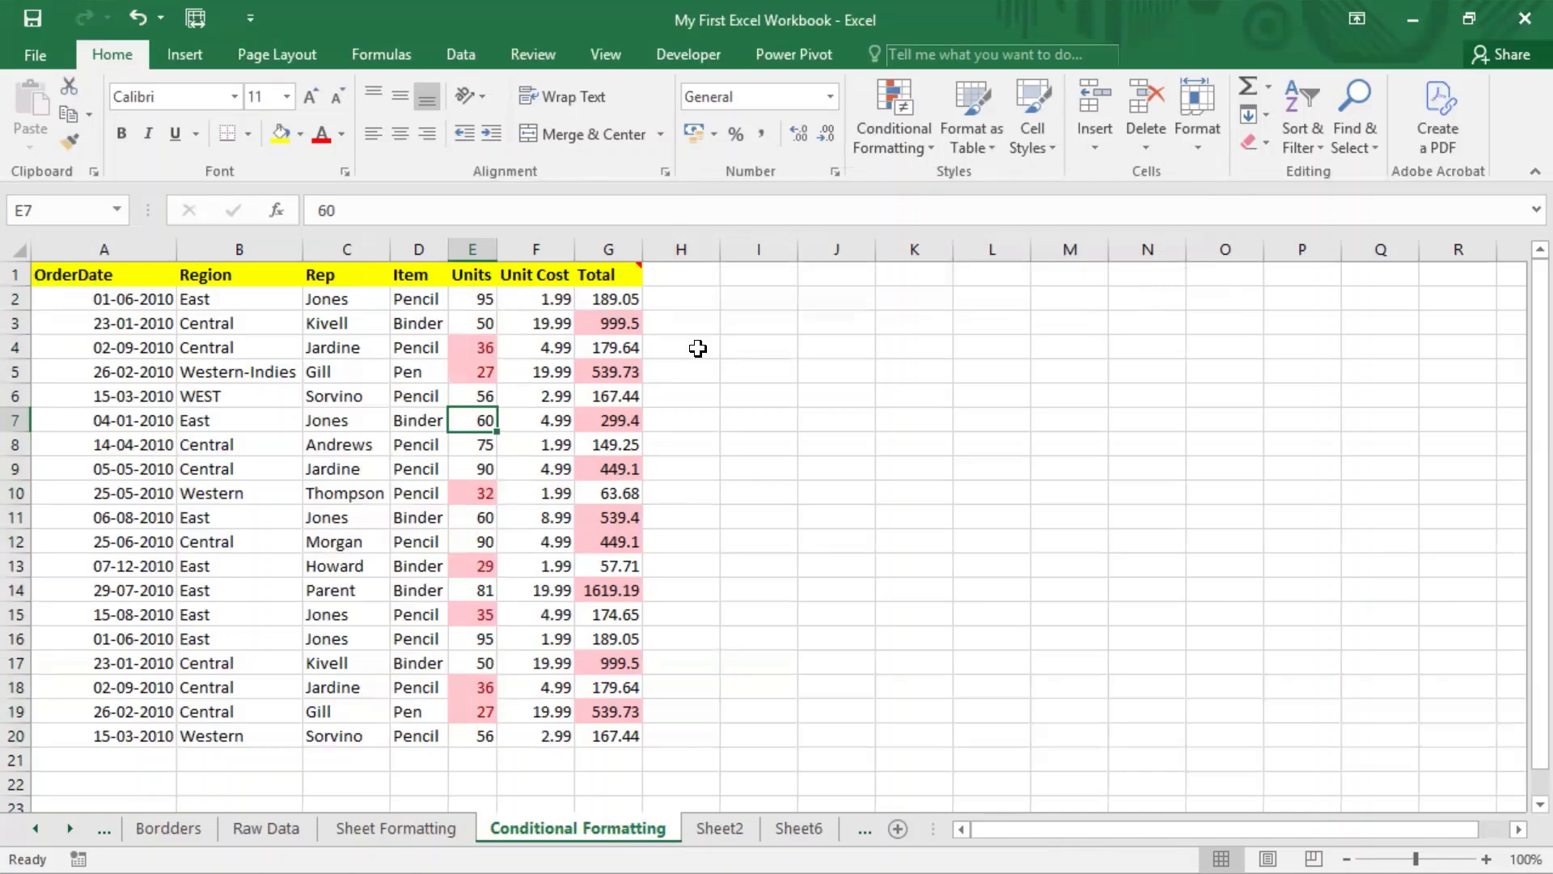
# Step: Reselect the Units values E2:E20 after dismissing the Conditional Formatting menu
pyautogui.click(776, 4)
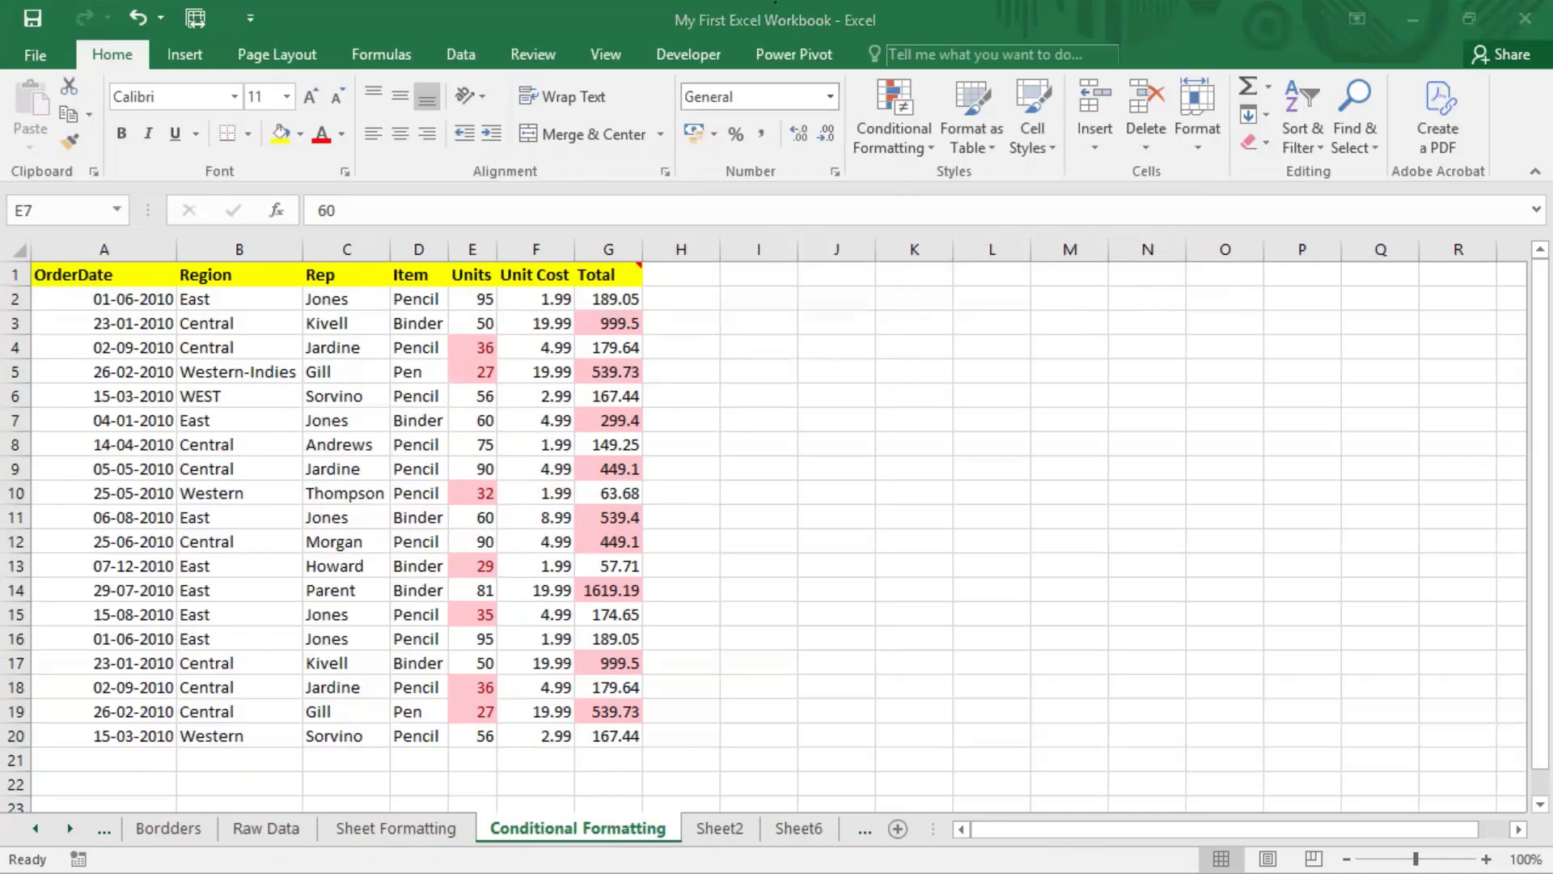
pyautogui.click(939, 136)
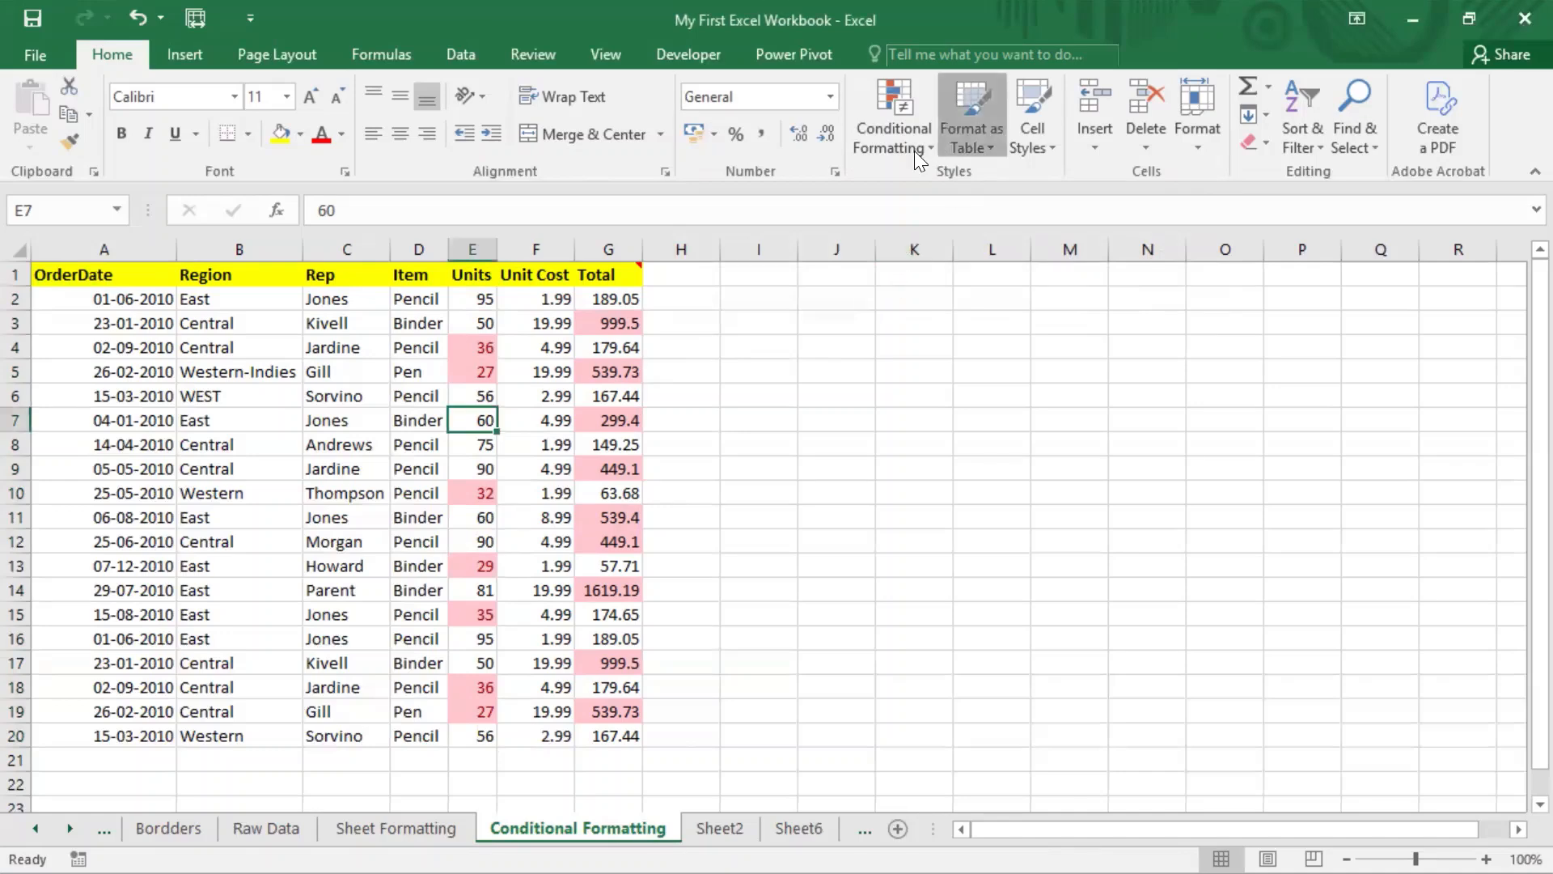
pyautogui.click(906, 141)
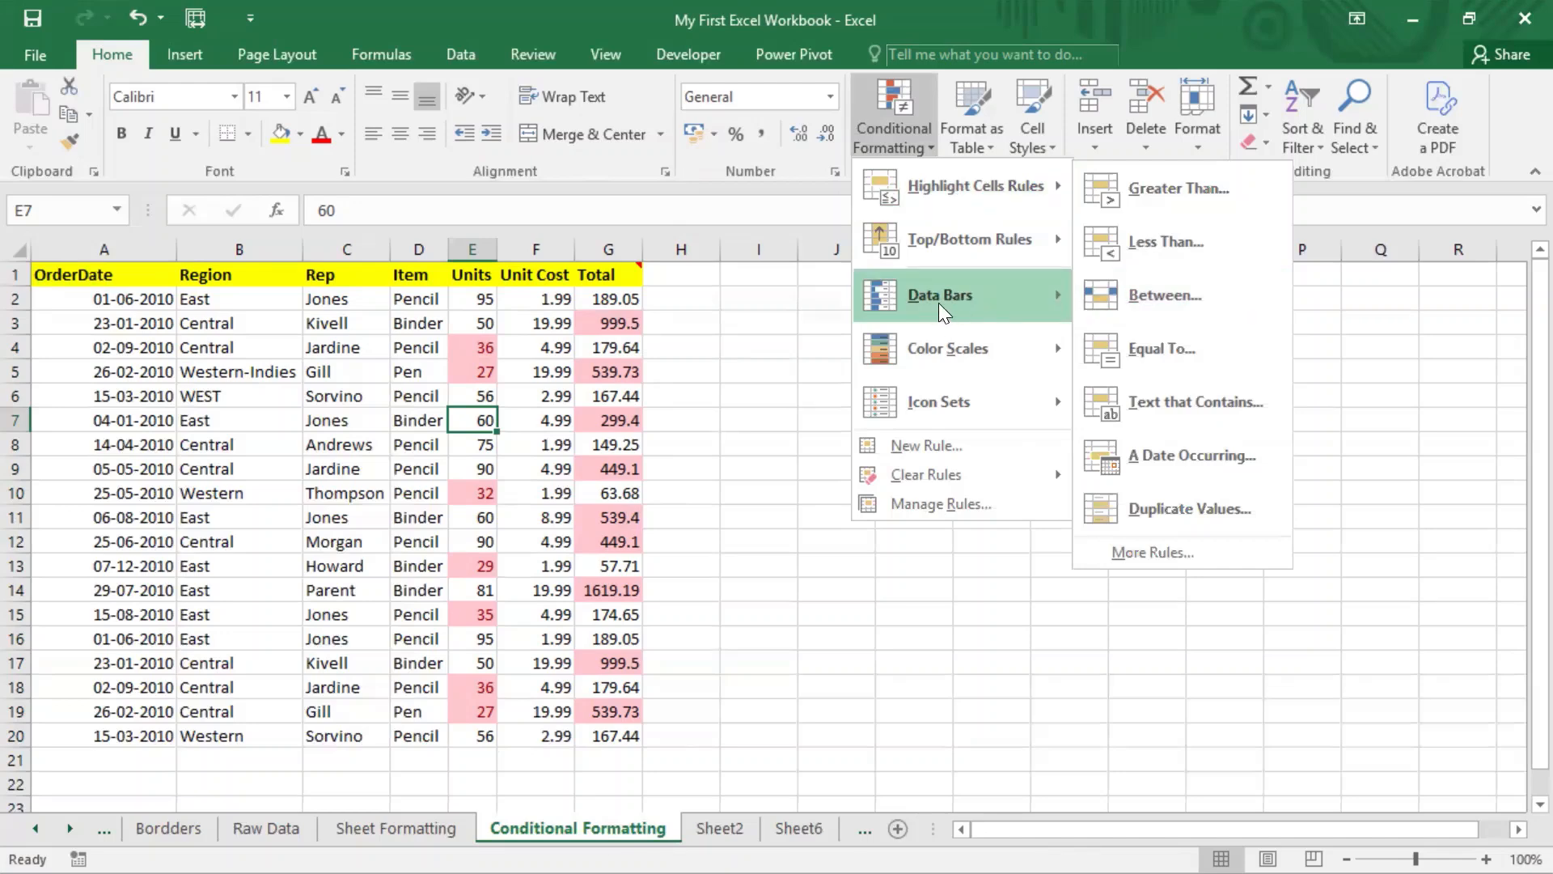
pyautogui.click(761, 338)
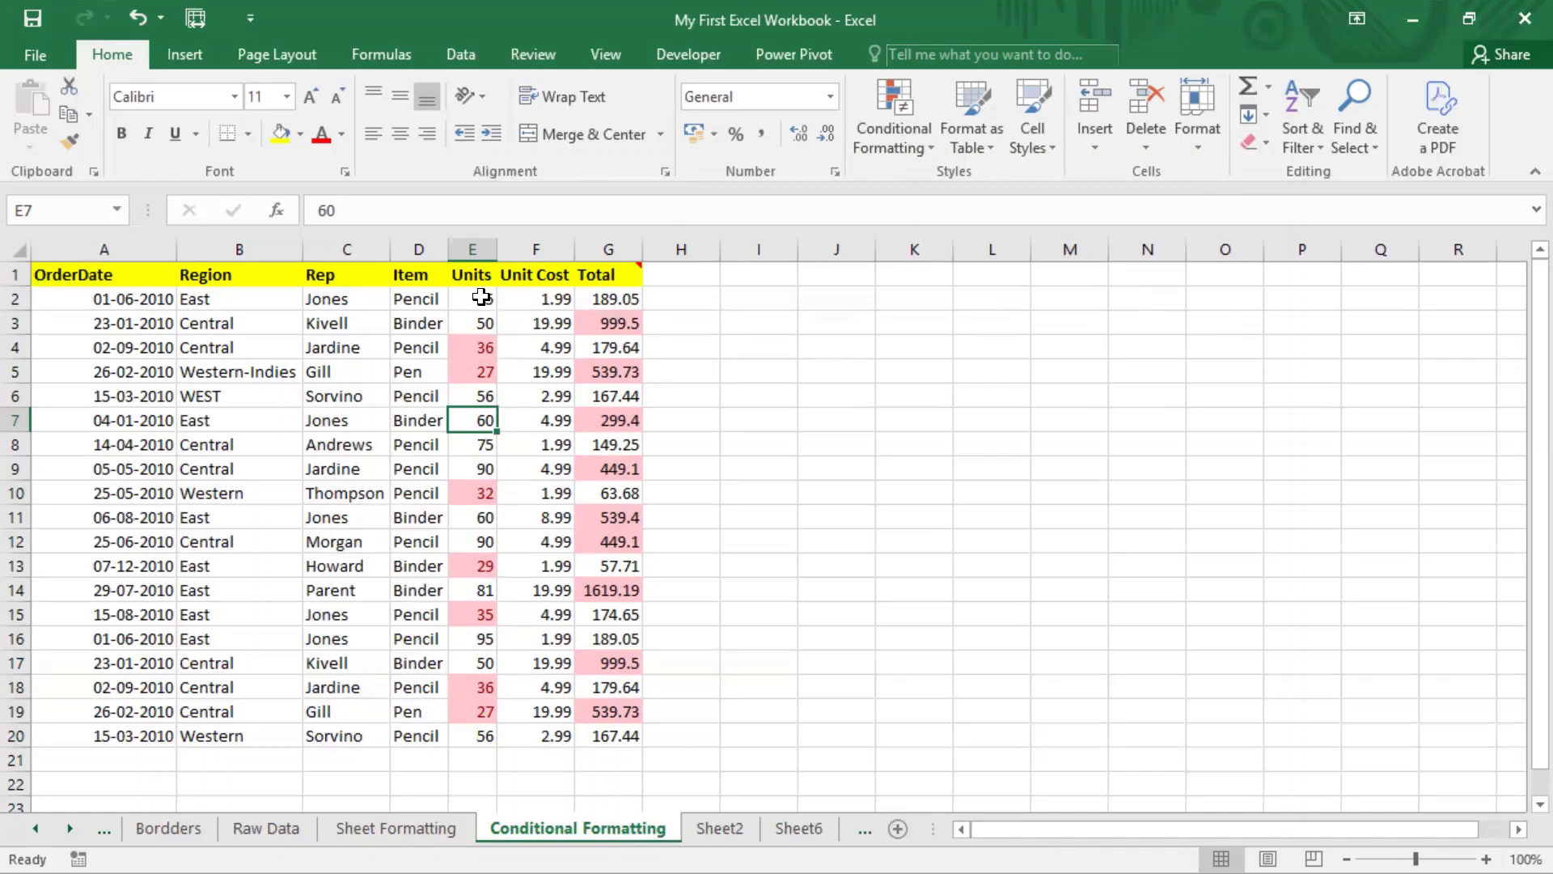
pyautogui.moveTo(481, 298); pyautogui.dragTo(458, 731)
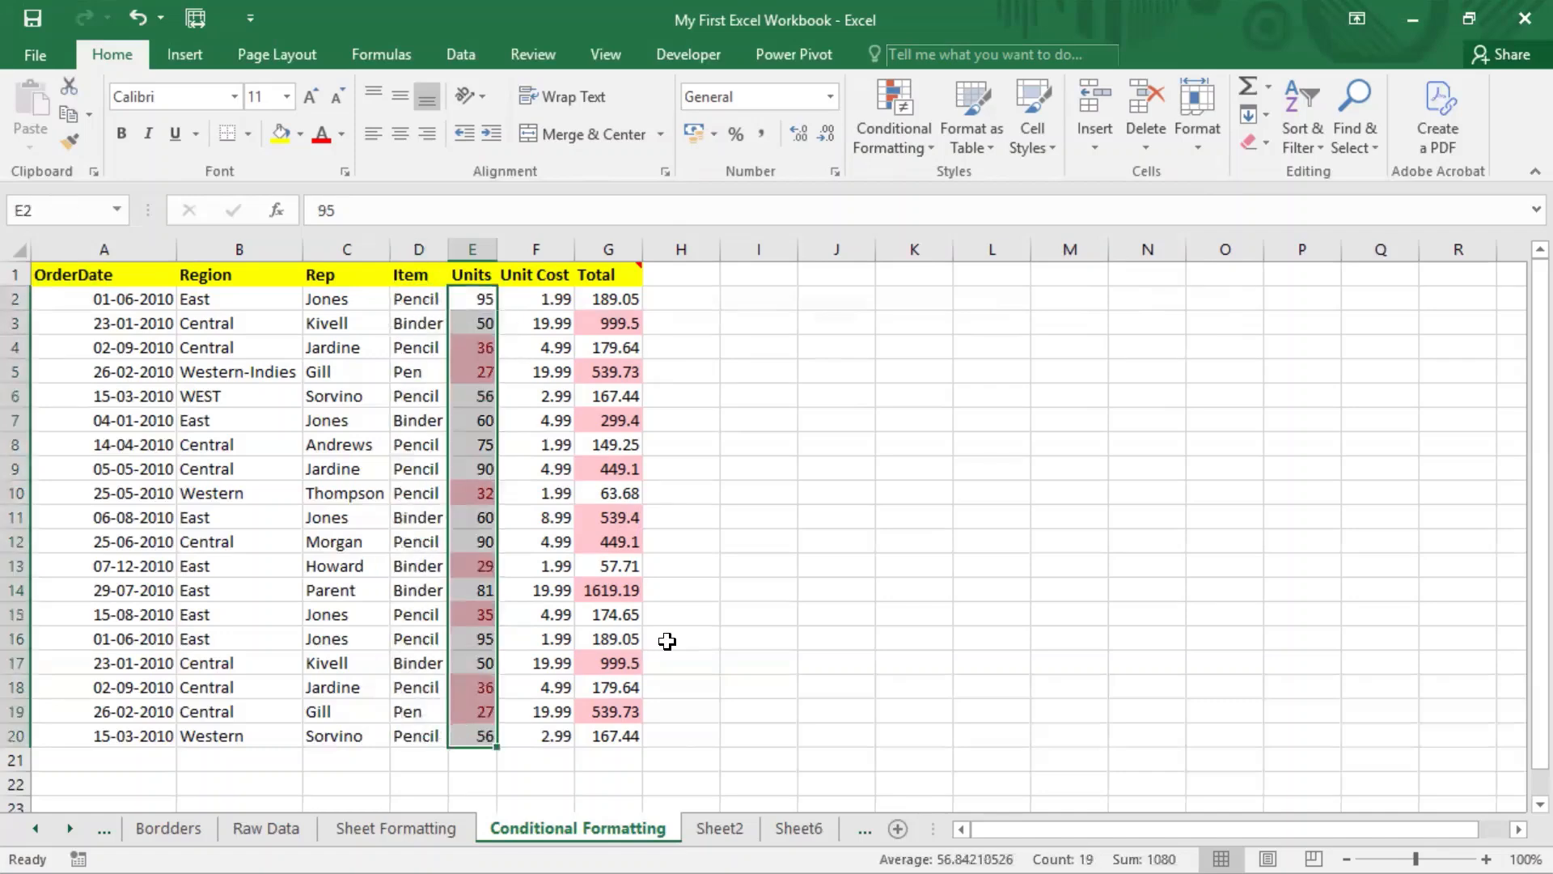
# Step: Clear the conditional formatting rules from the selected Units cells
pyautogui.click(917, 147)
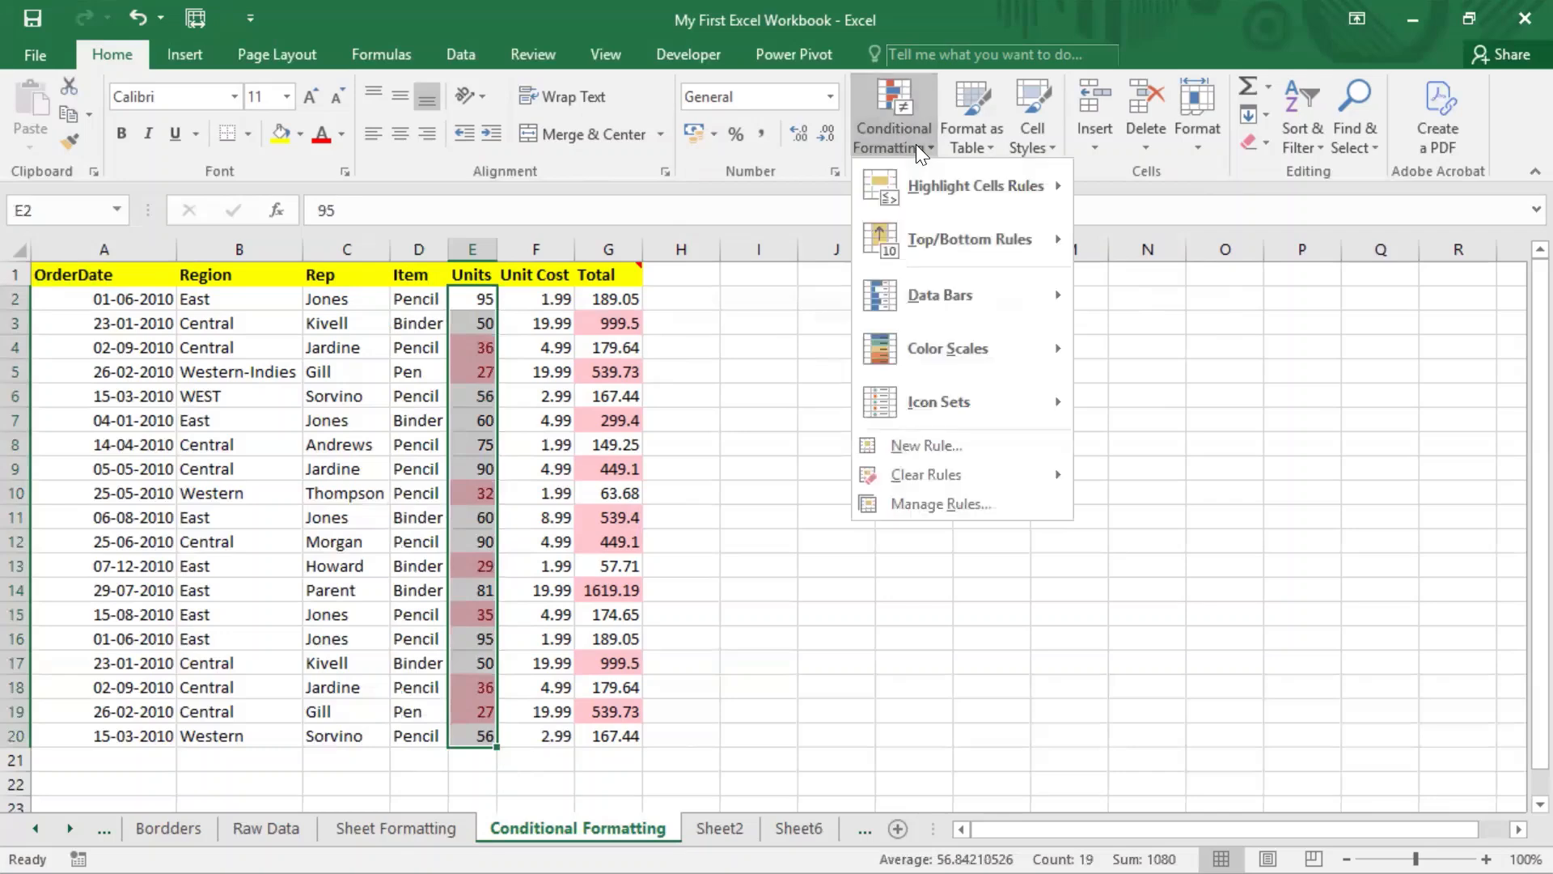
pyautogui.moveTo(1015, 484)
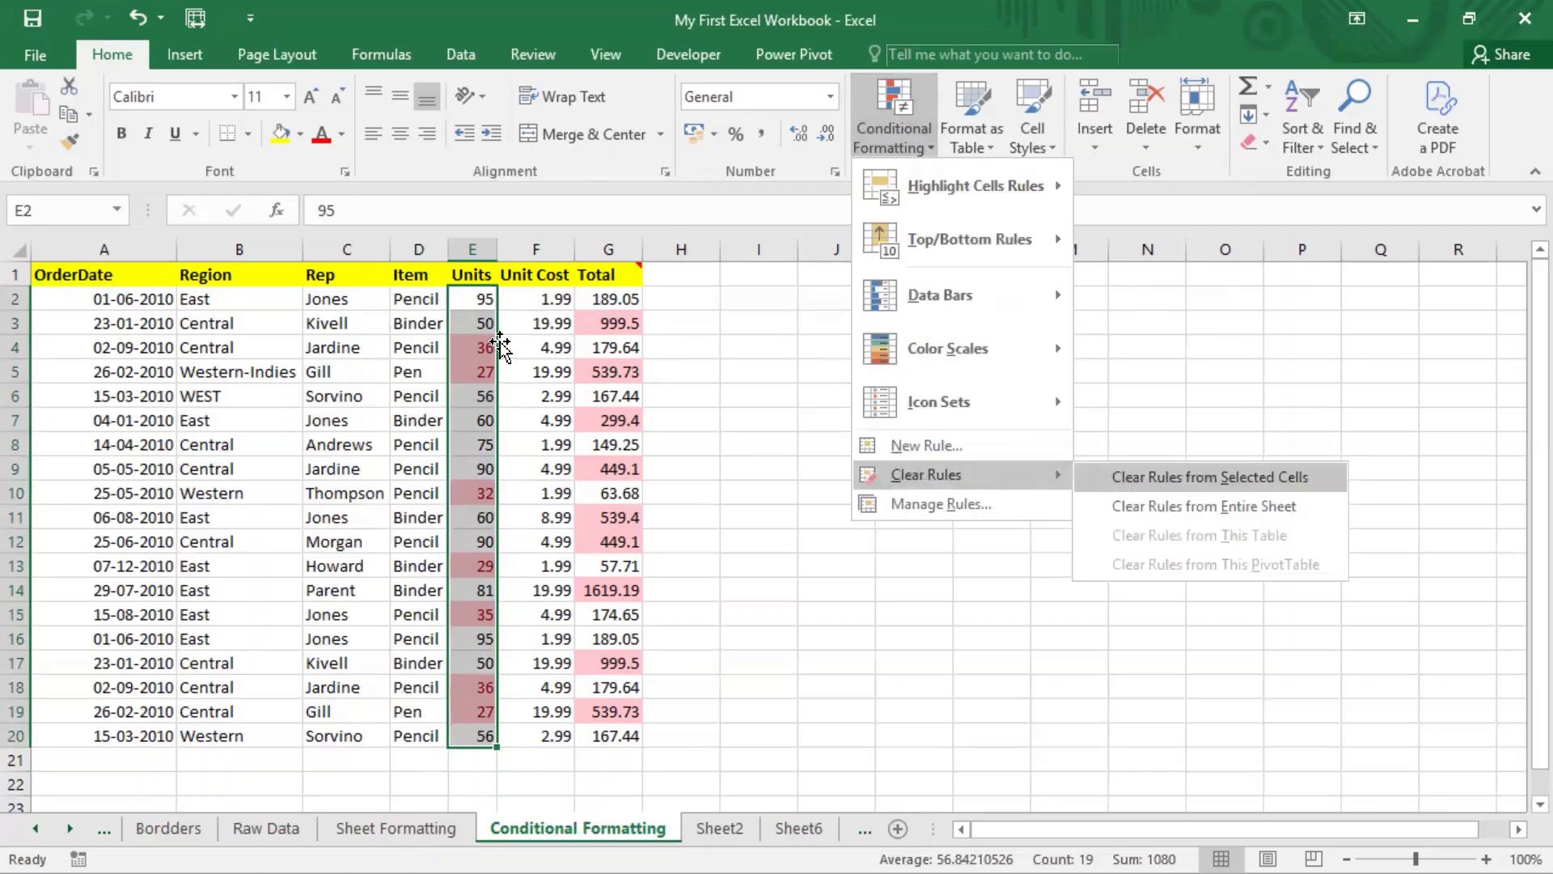
pyautogui.click(1170, 478)
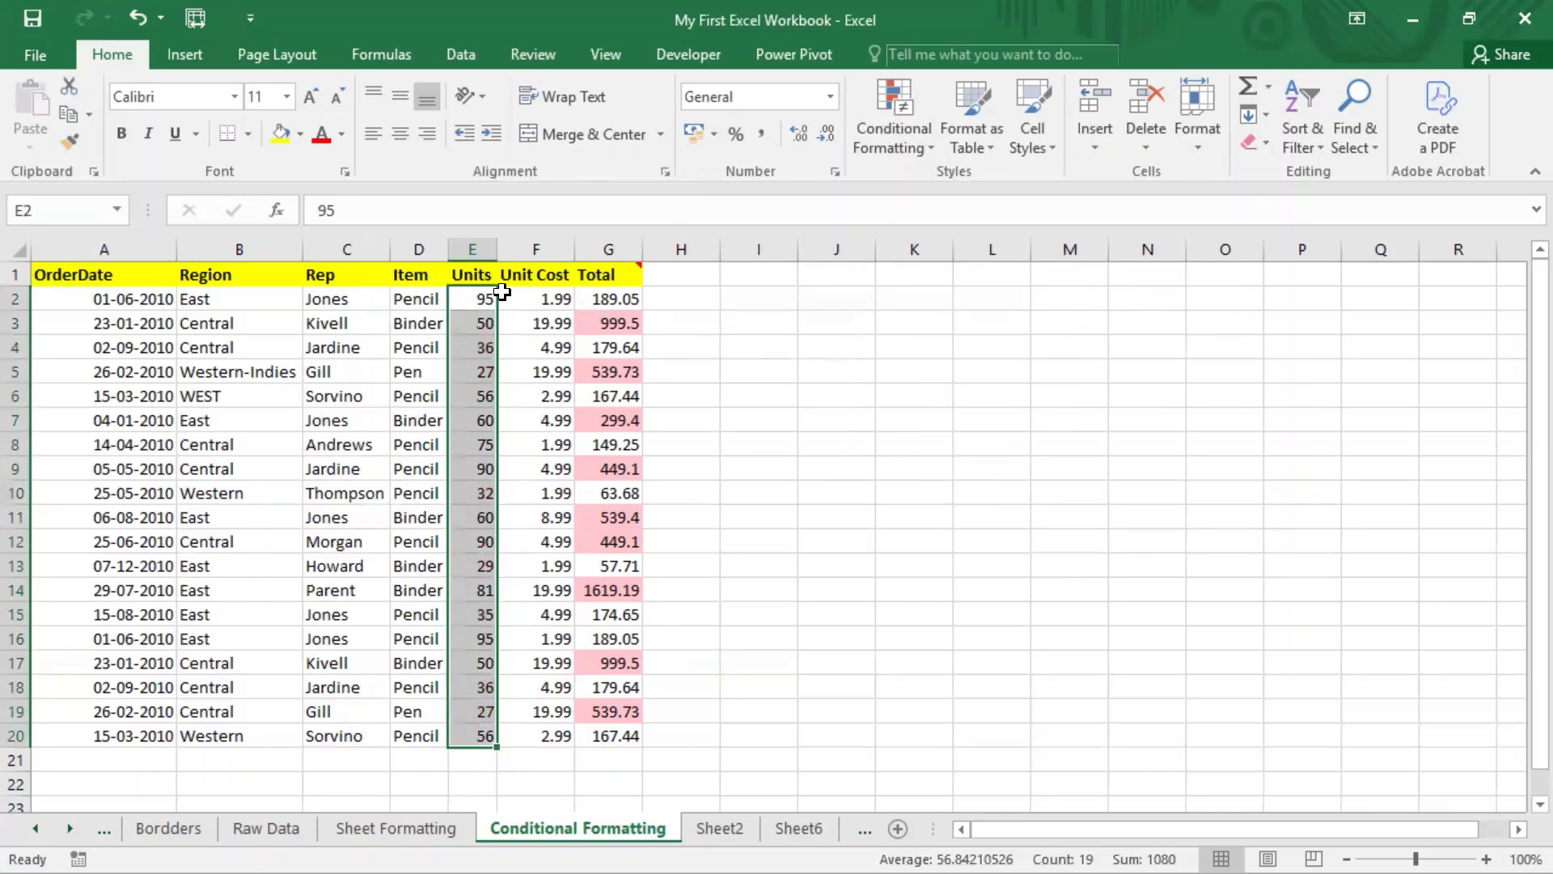
pyautogui.click(927, 149)
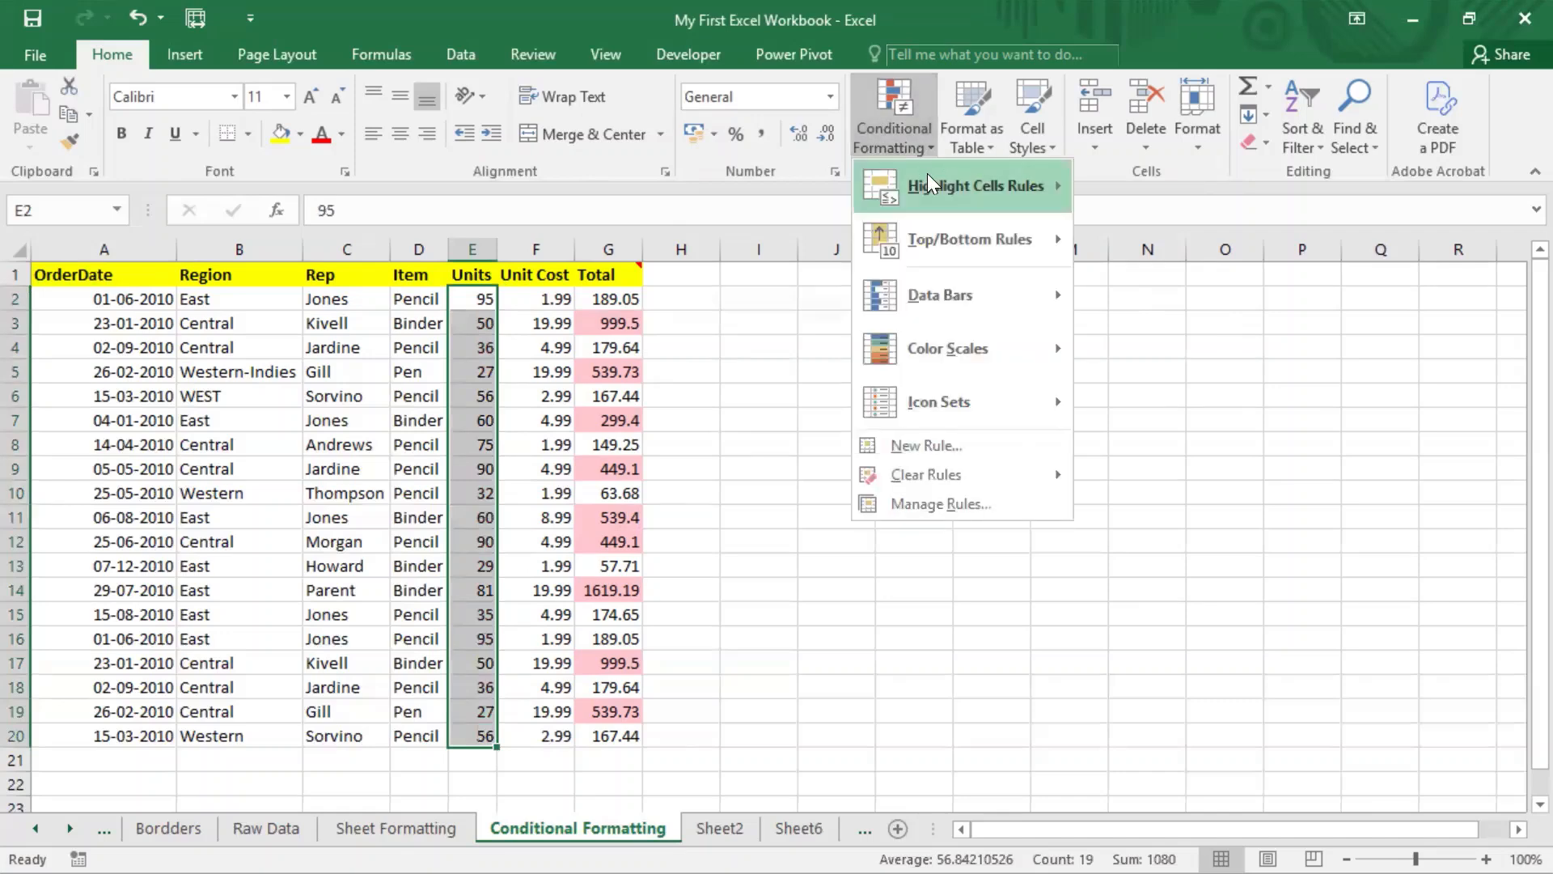
# Step: Add a Between rule shading Units values from 50 to 60 with light red fill and dark red text
pyautogui.moveTo(927, 173)
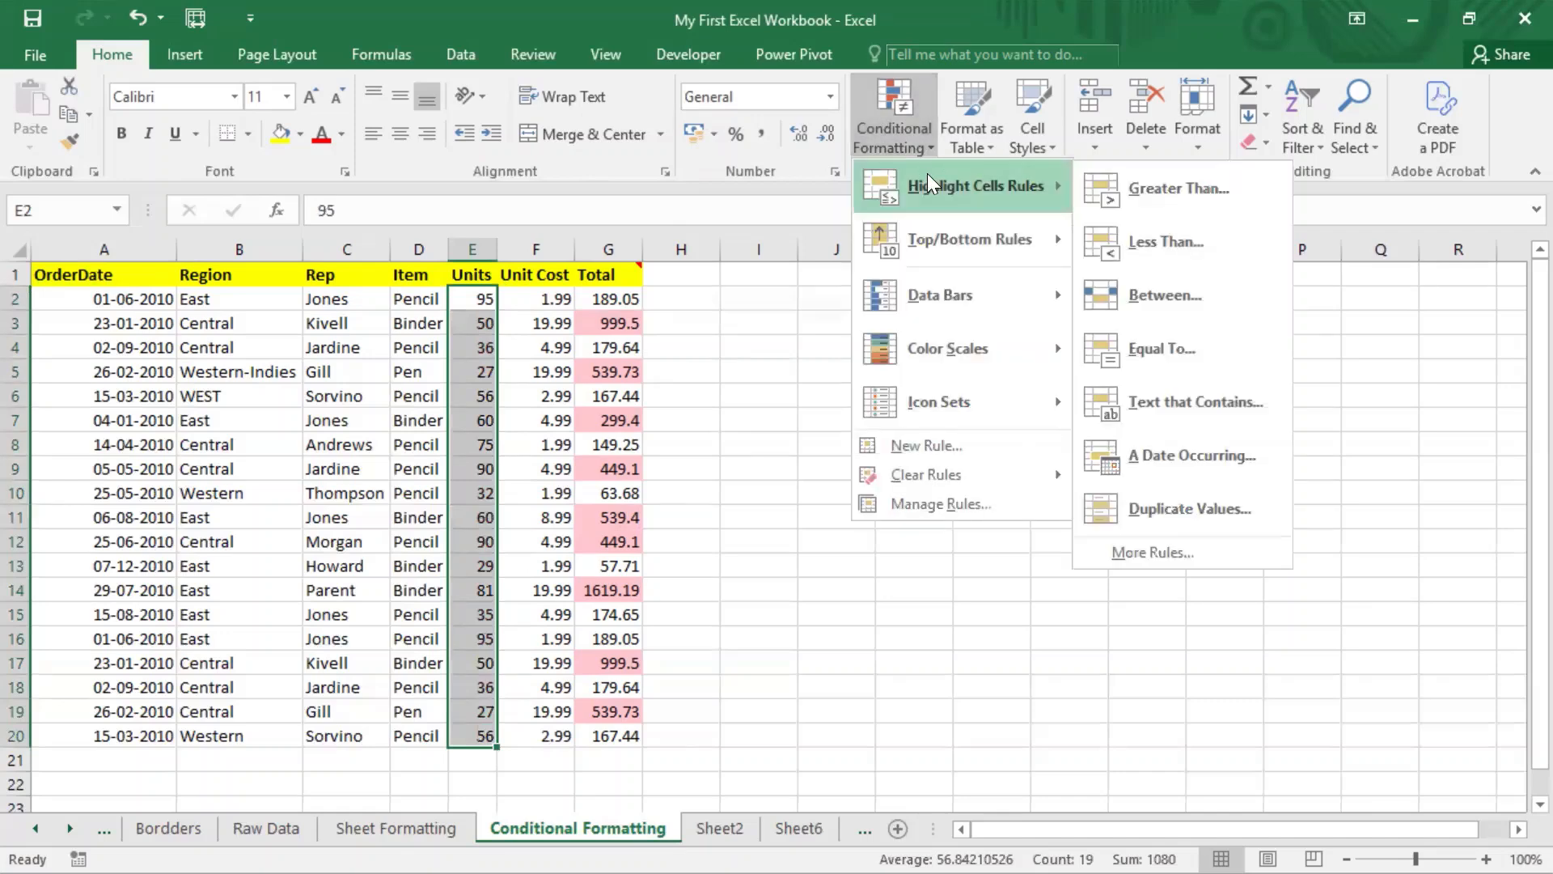
pyautogui.click(1159, 294)
pyautogui.moveTo(885, 181); pyautogui.dragTo(969, 205)
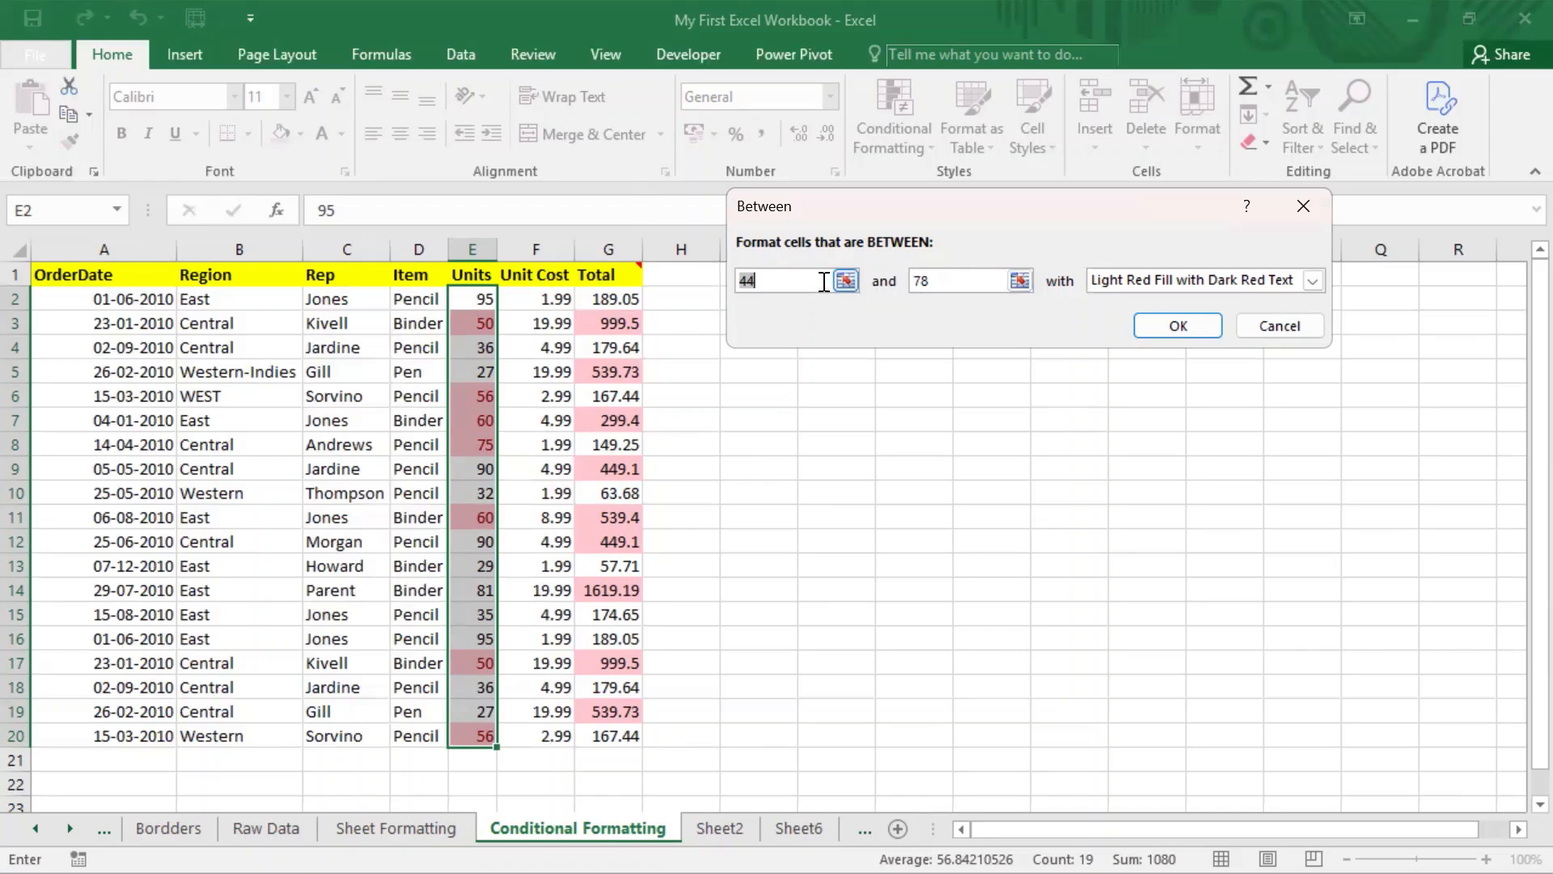
pyautogui.write('50')
pyautogui.press('Tab')
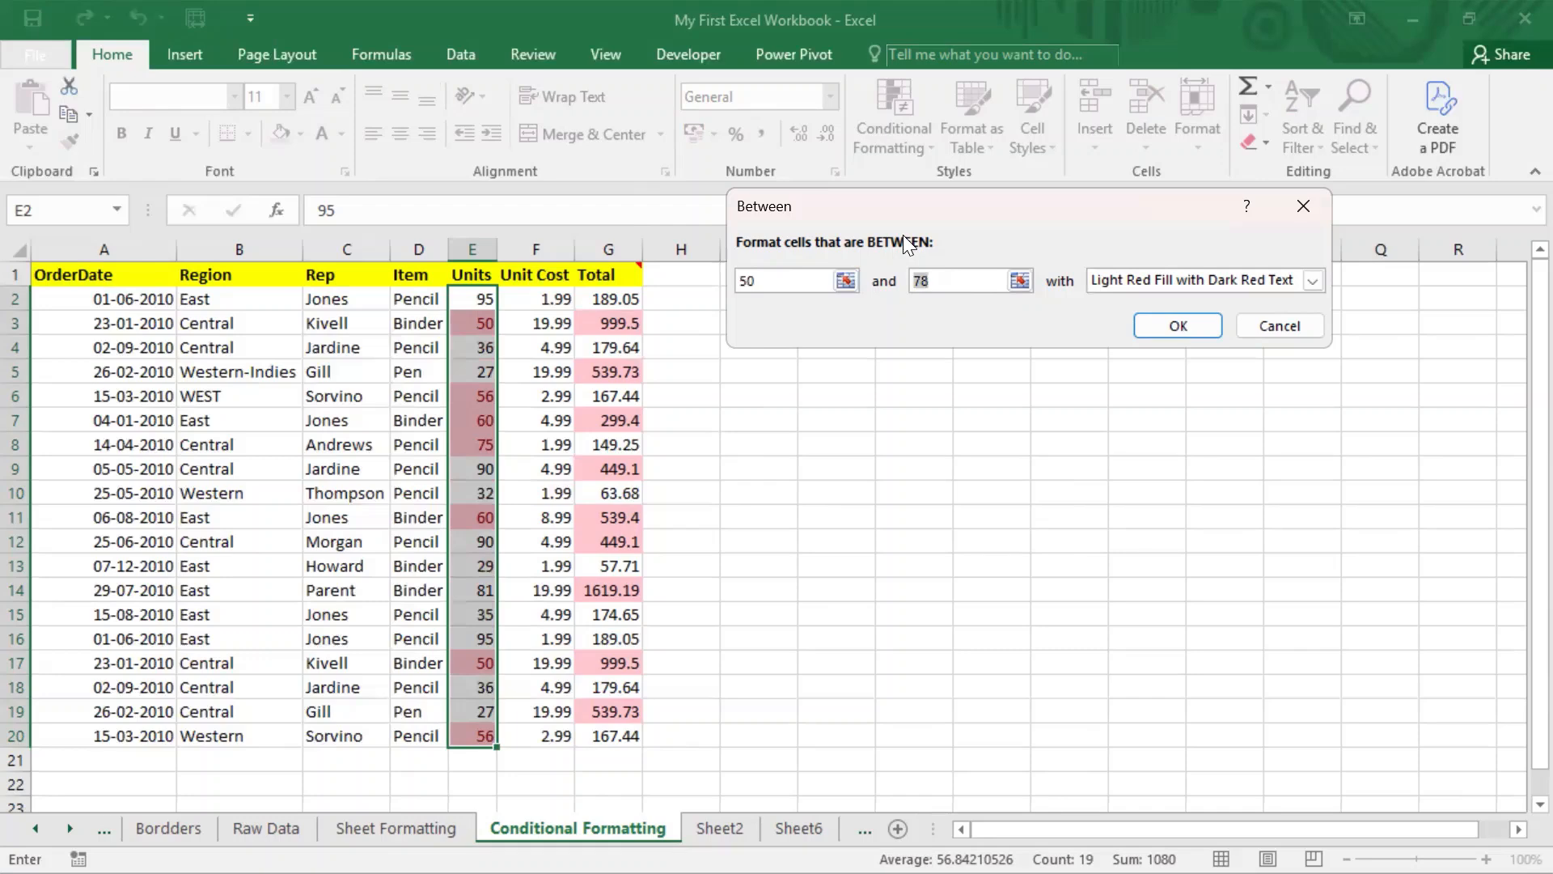
pyautogui.write('60')
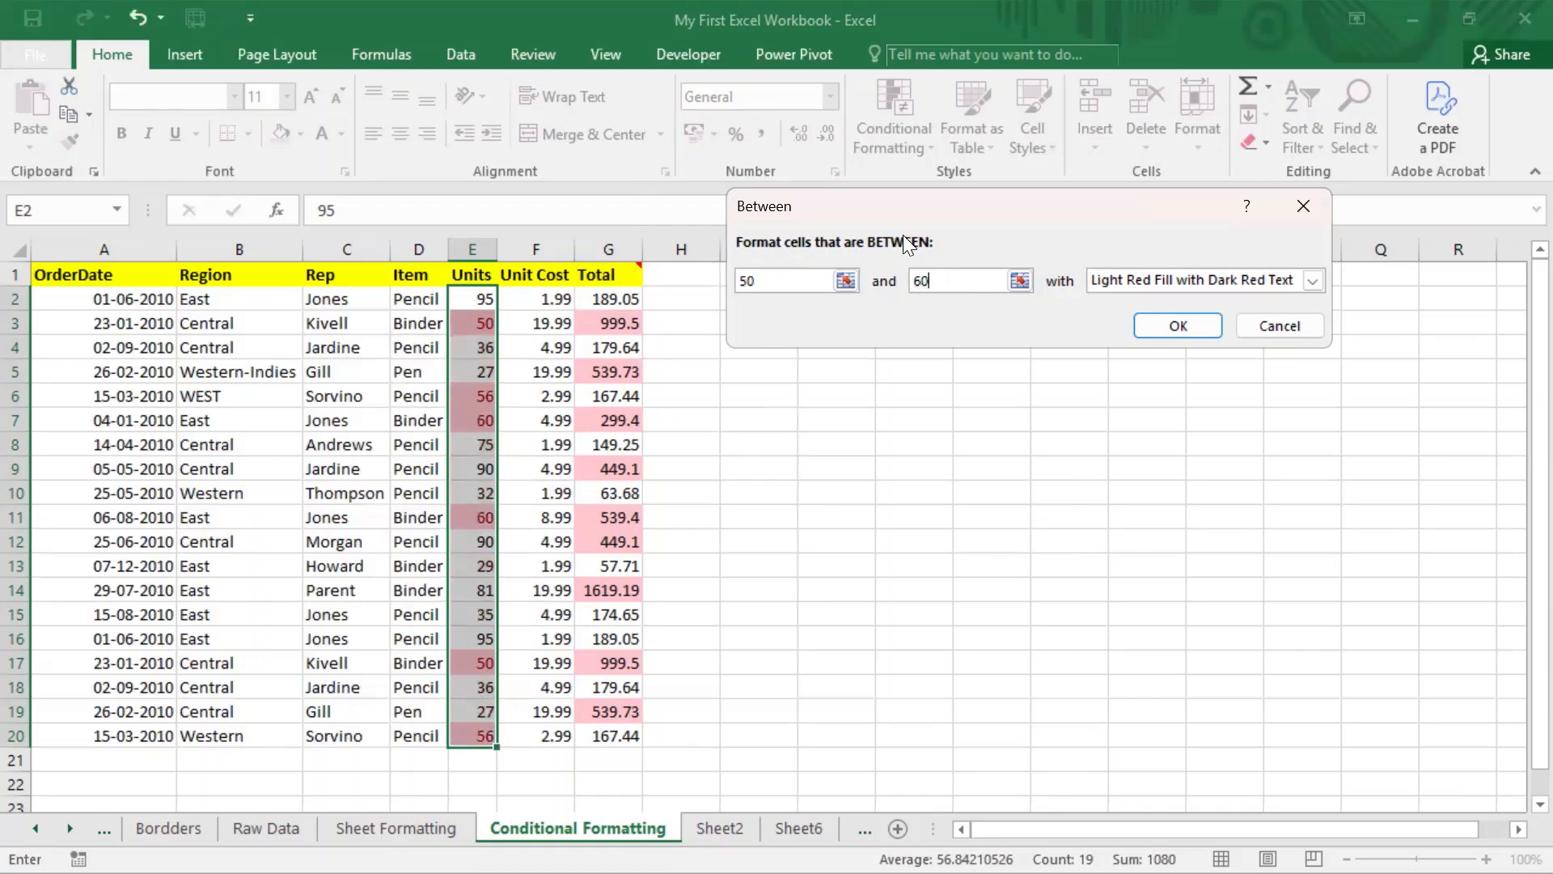
pyautogui.click(1194, 326)
pyautogui.click(608, 444)
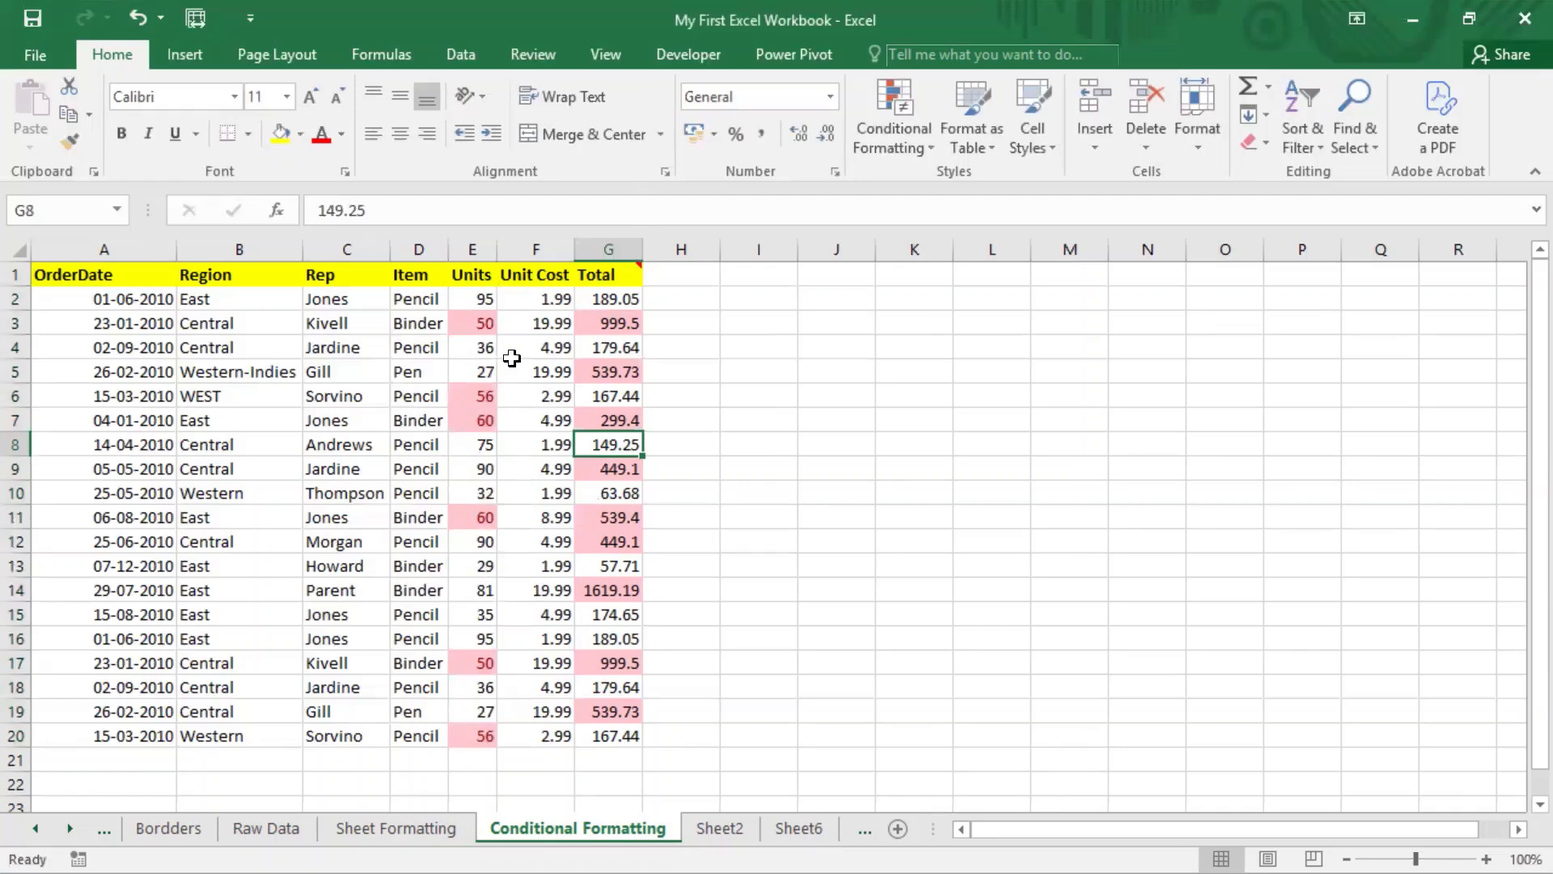
pyautogui.click(479, 475)
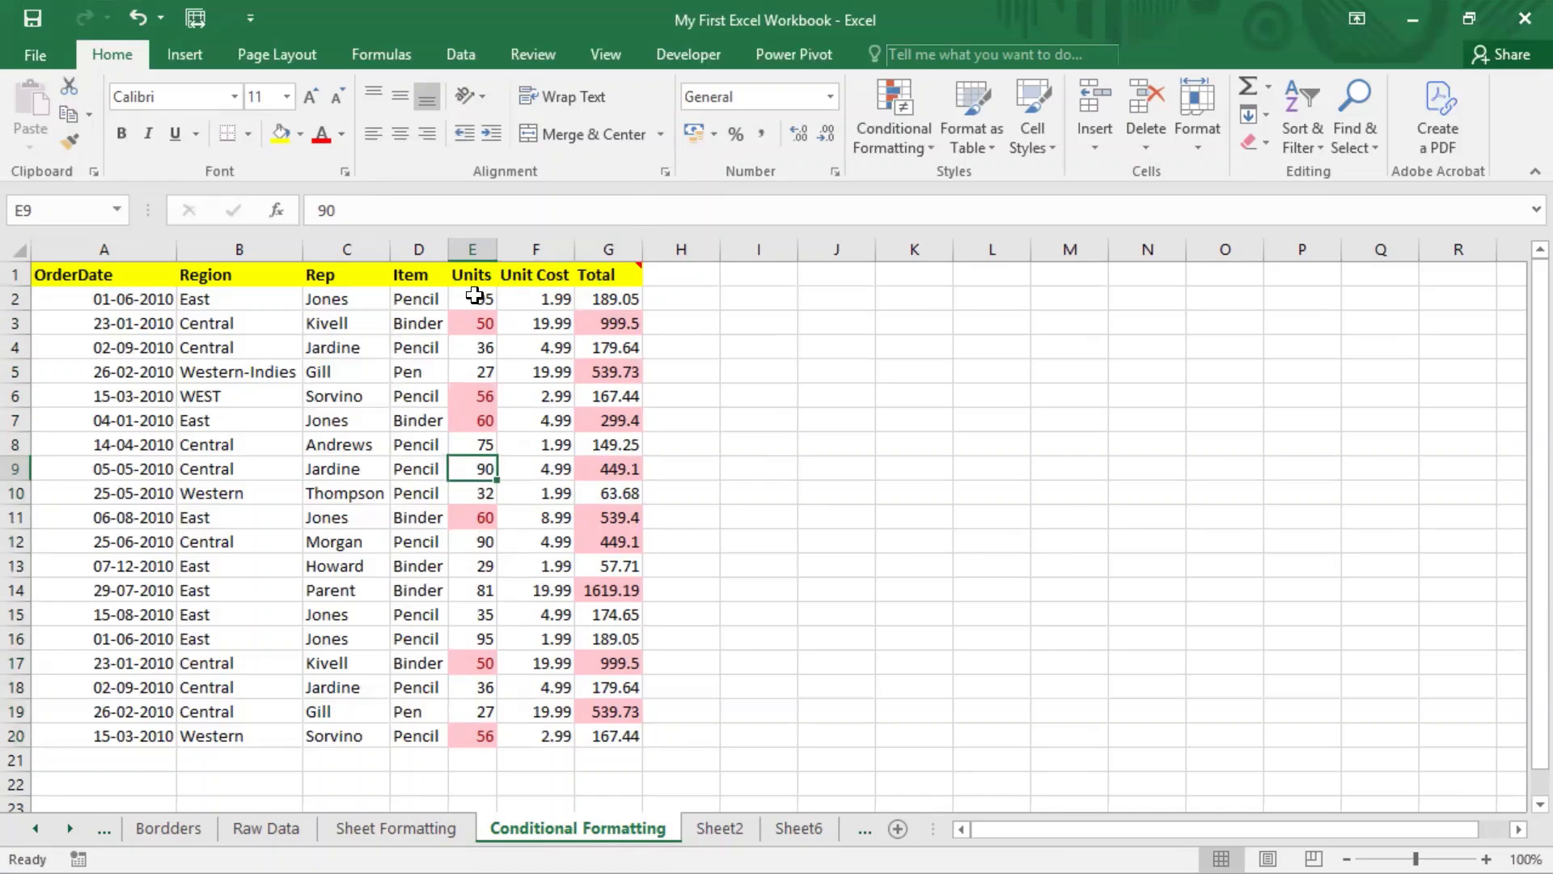
# Step: Change the Units value in E11 to 40
pyautogui.moveTo(473, 299); pyautogui.dragTo(469, 732)
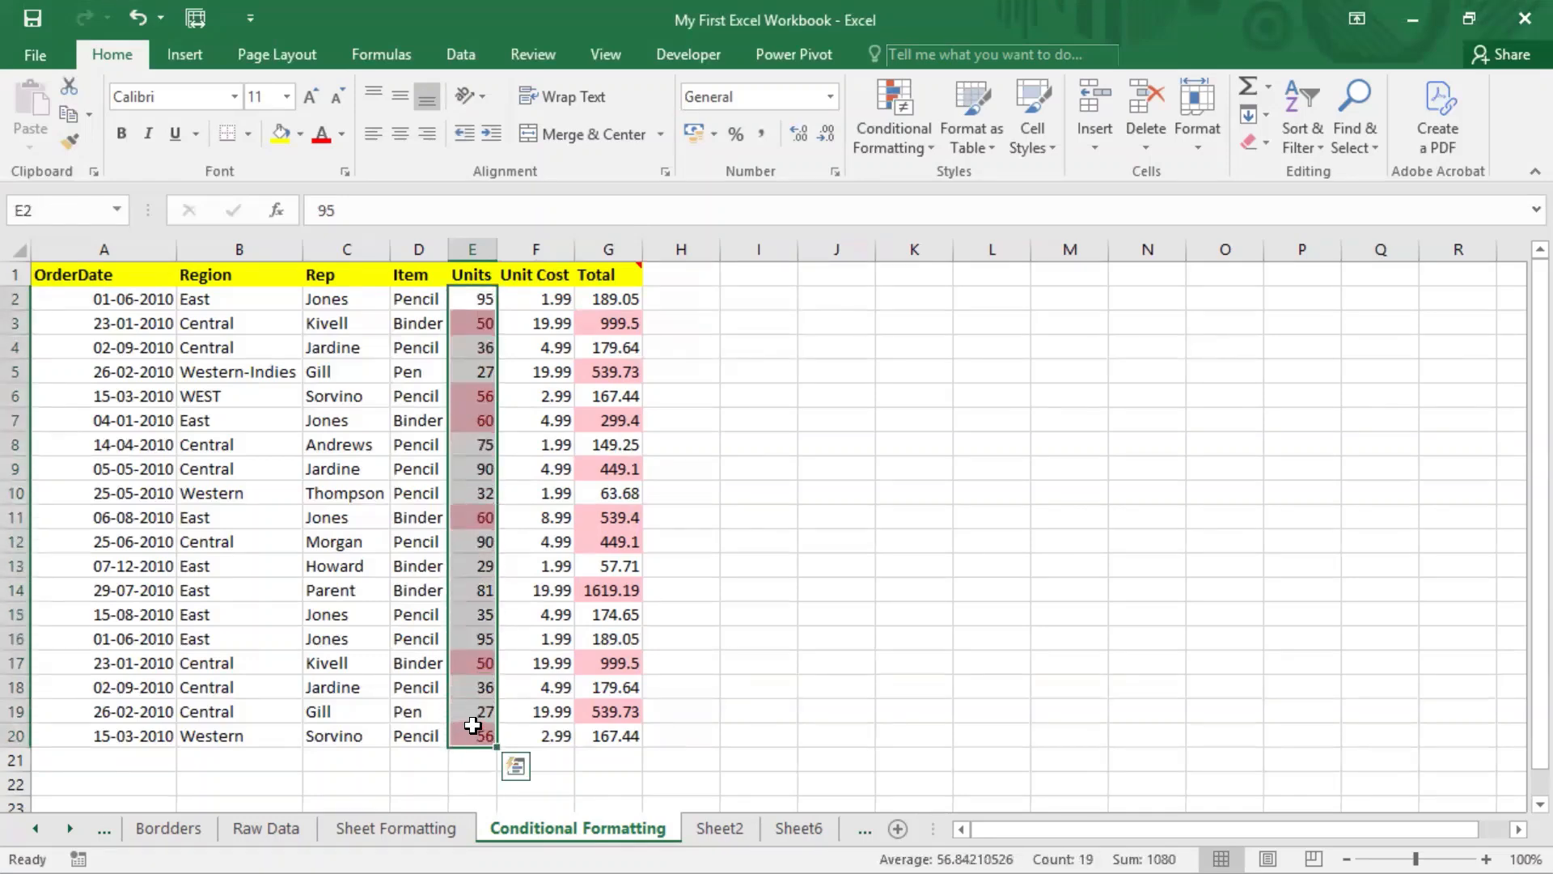
pyautogui.click(474, 612)
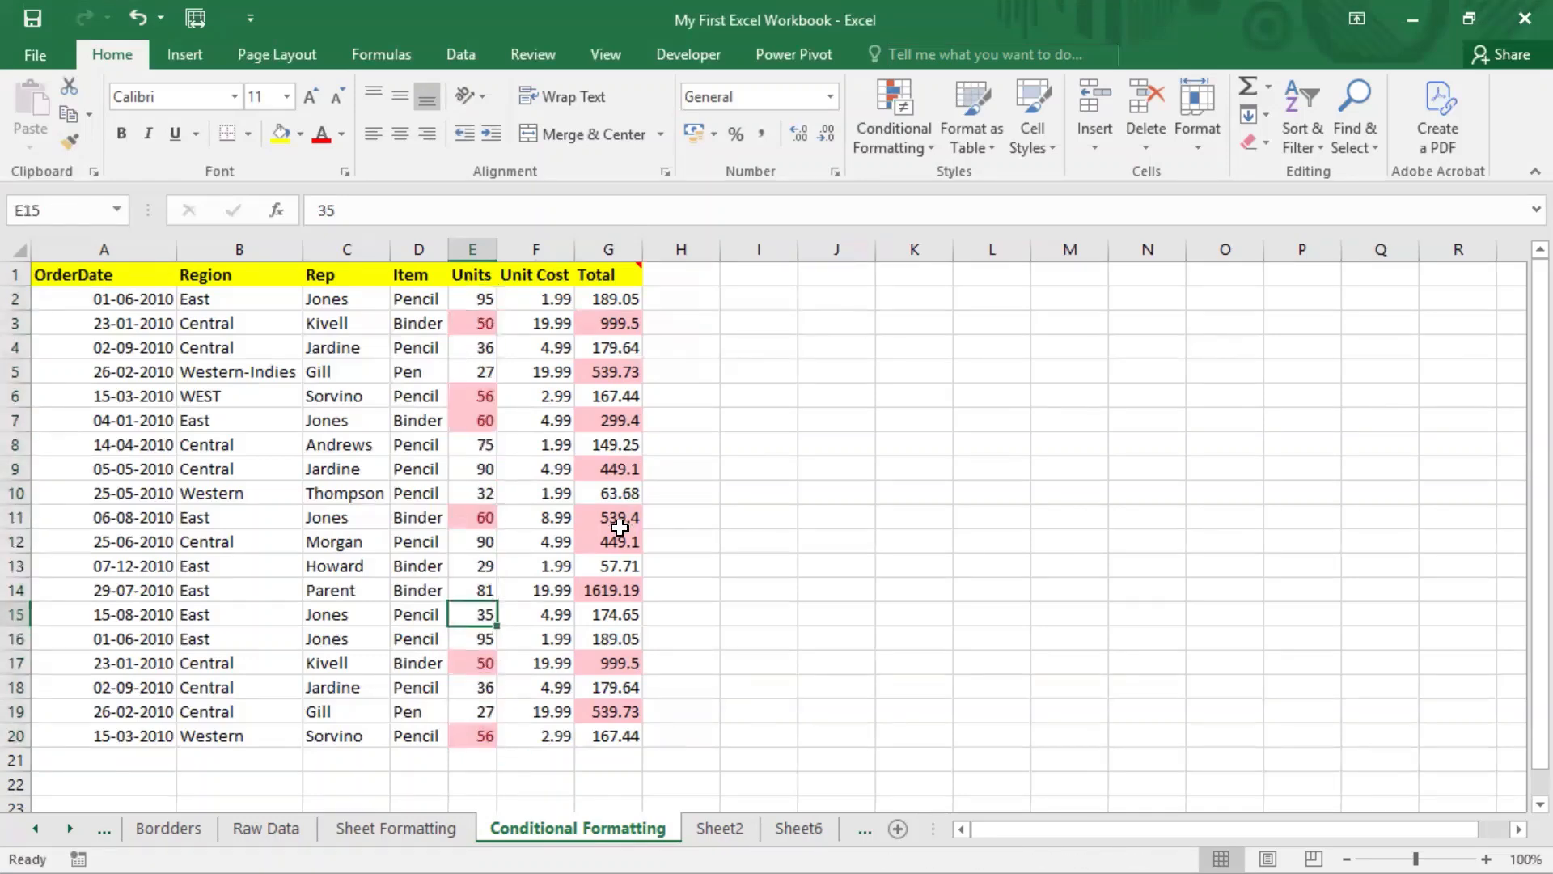
pyautogui.click(477, 516)
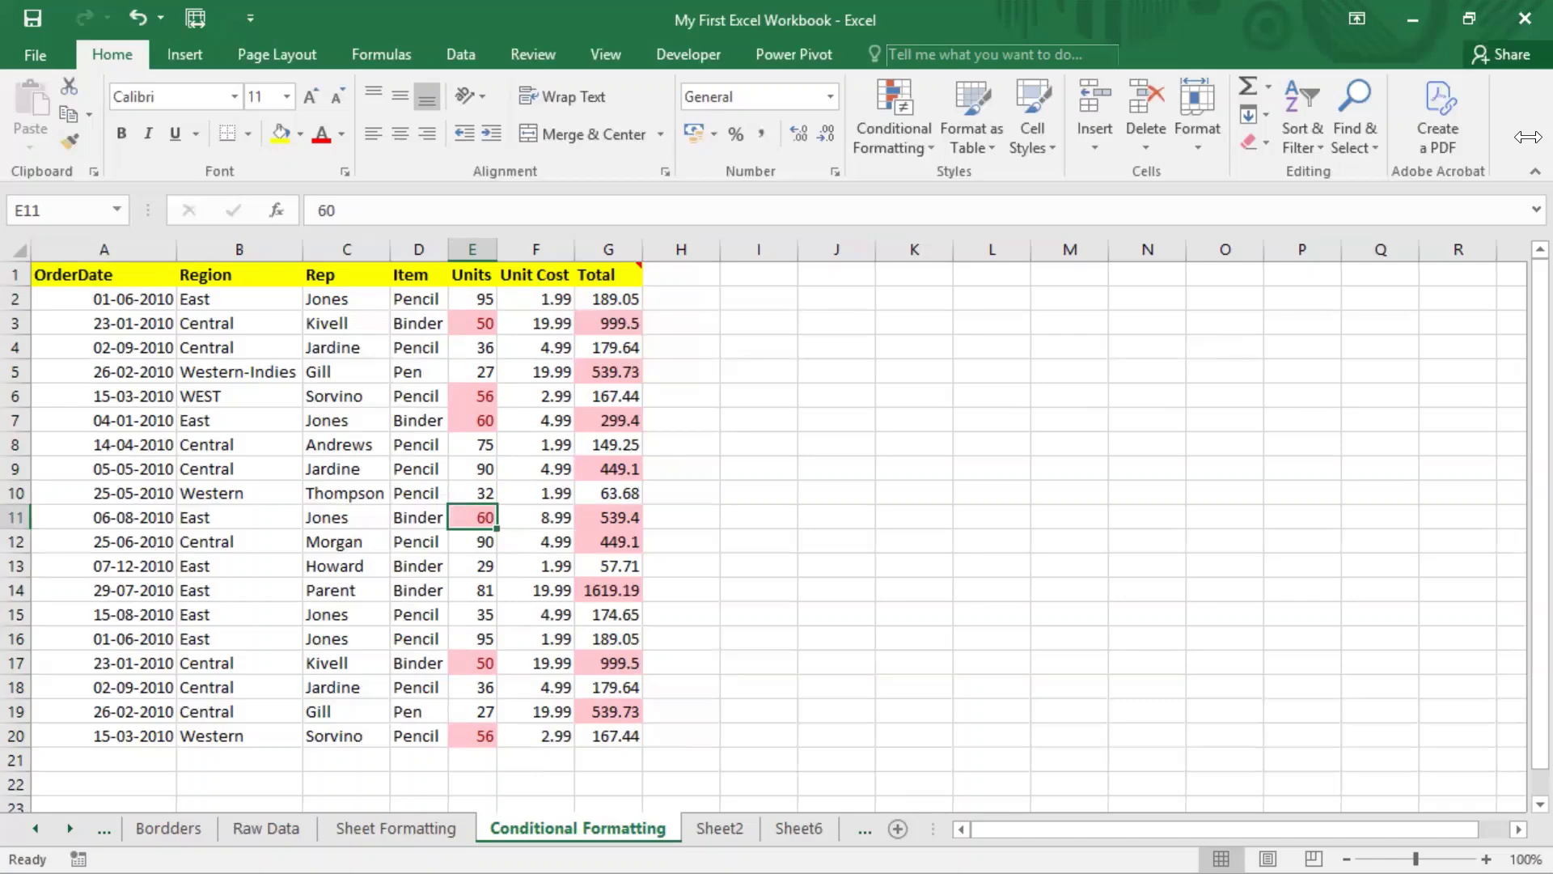
pyautogui.write('40')
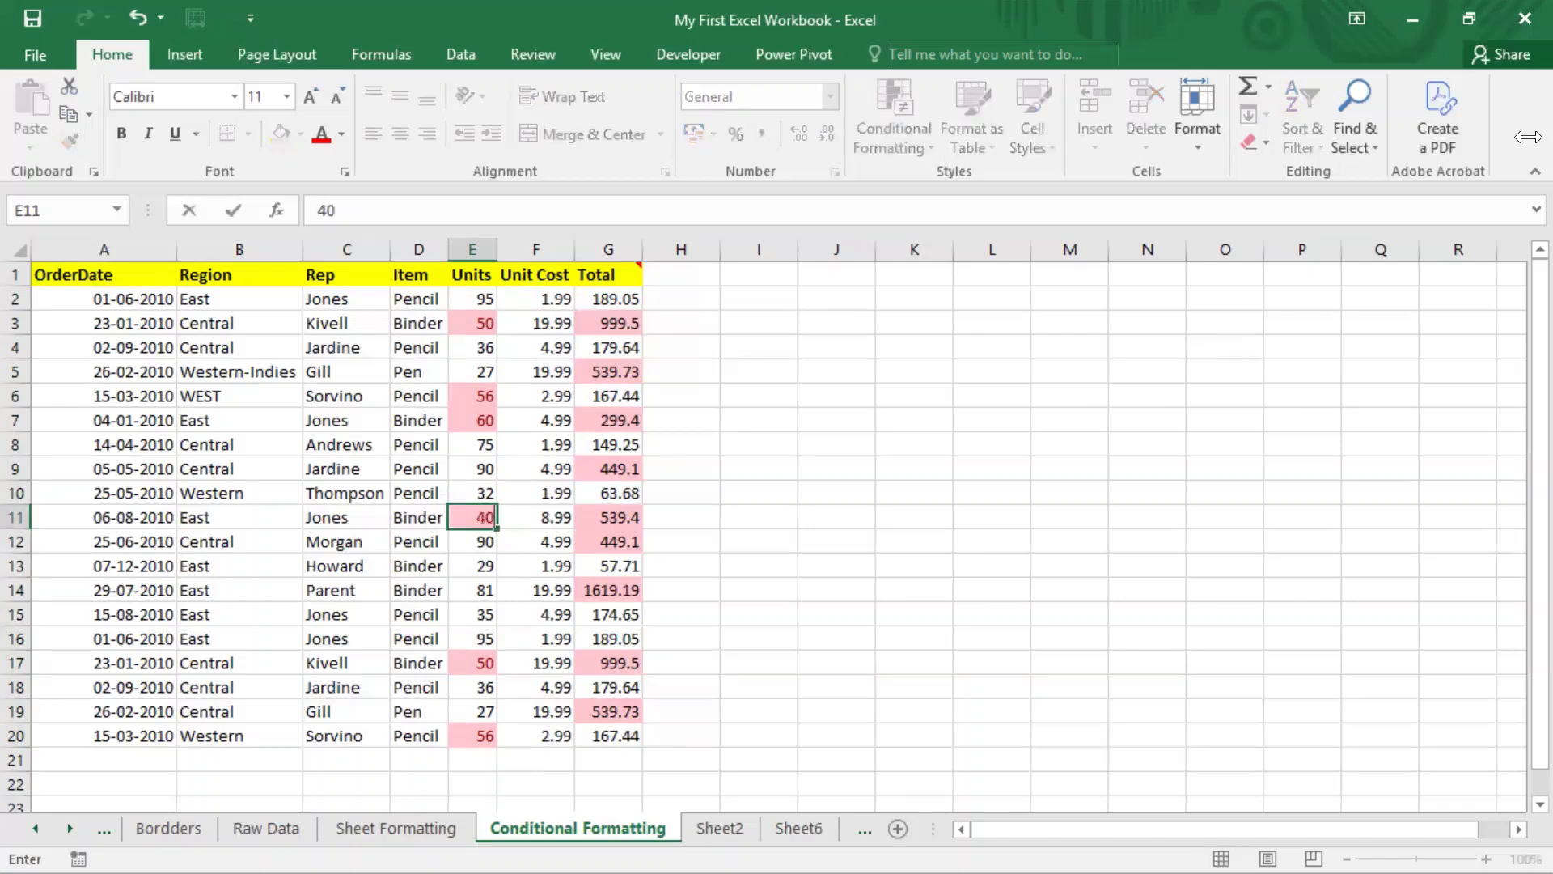
pyautogui.press('Return')
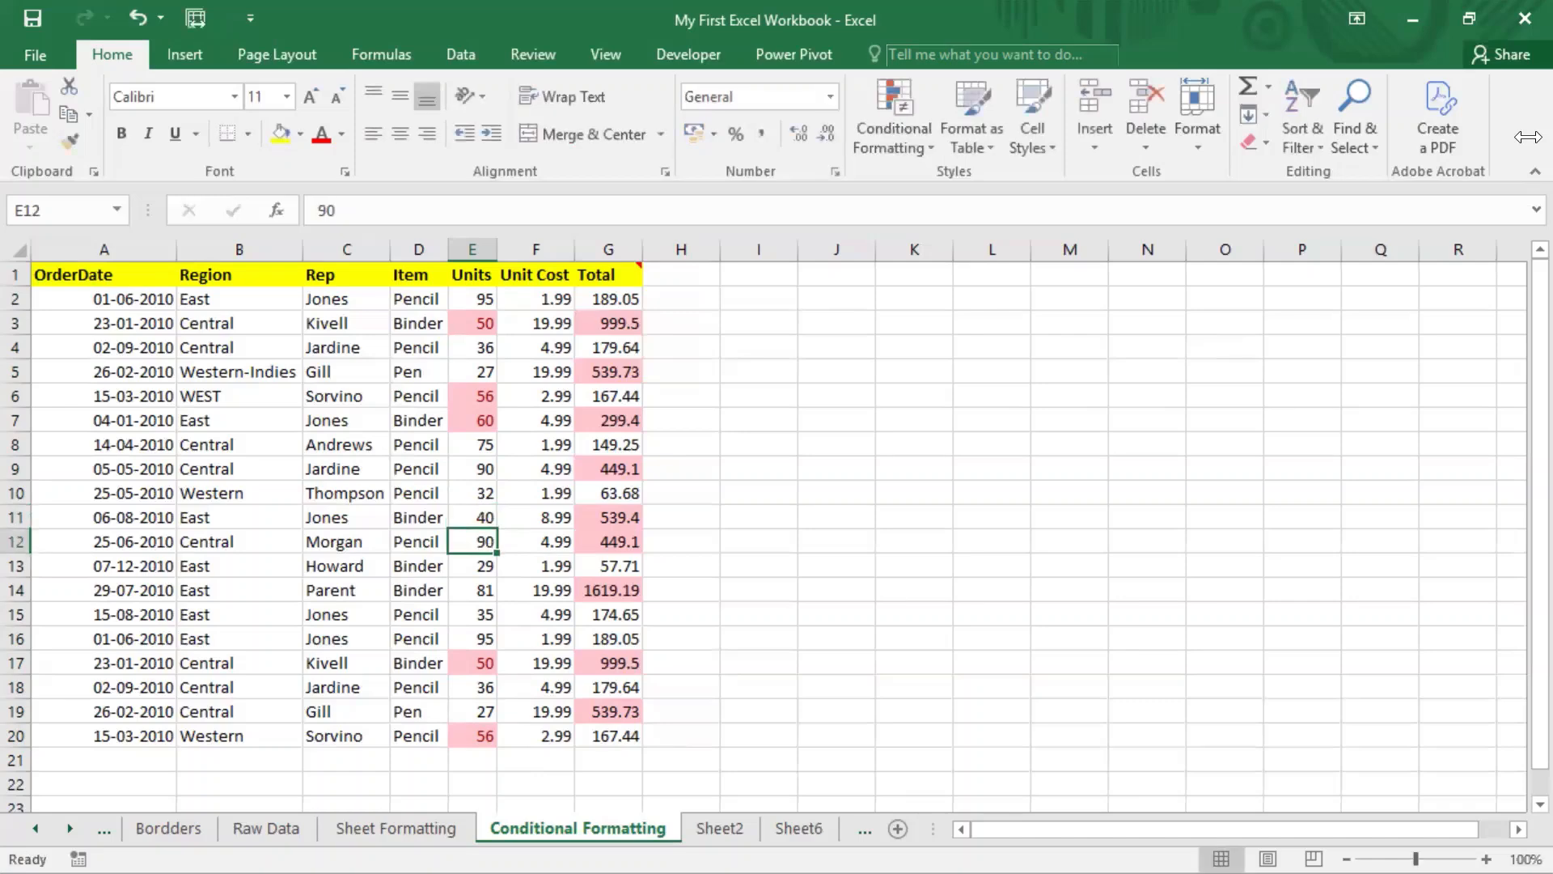
# Step: Change the Units value in E10 from 32 to 55
pyautogui.click(479, 494)
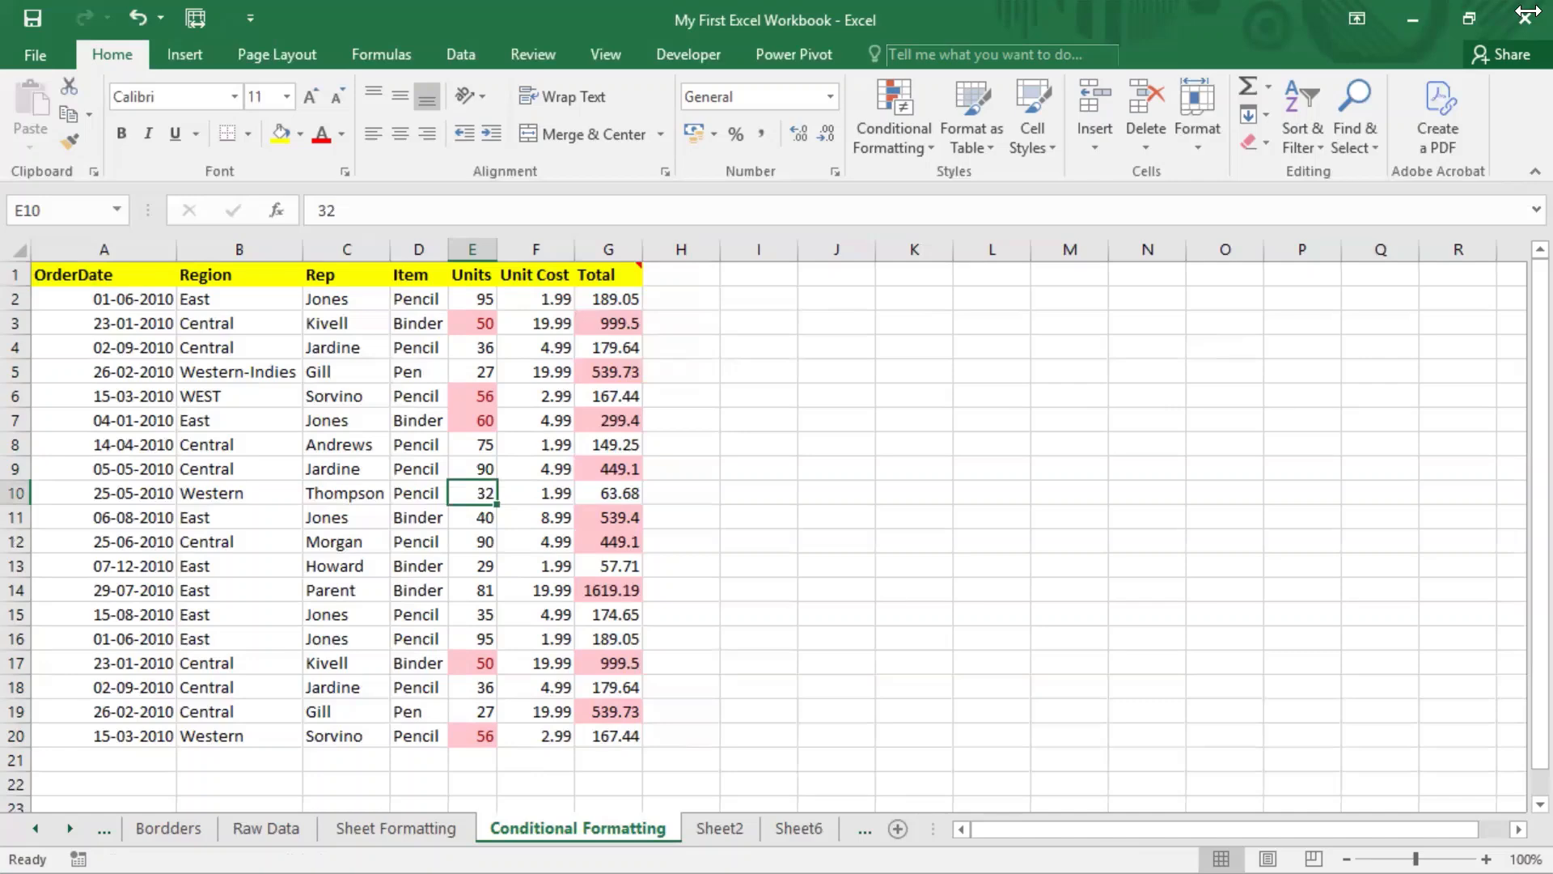
pyautogui.write('55')
pyautogui.press('Return')
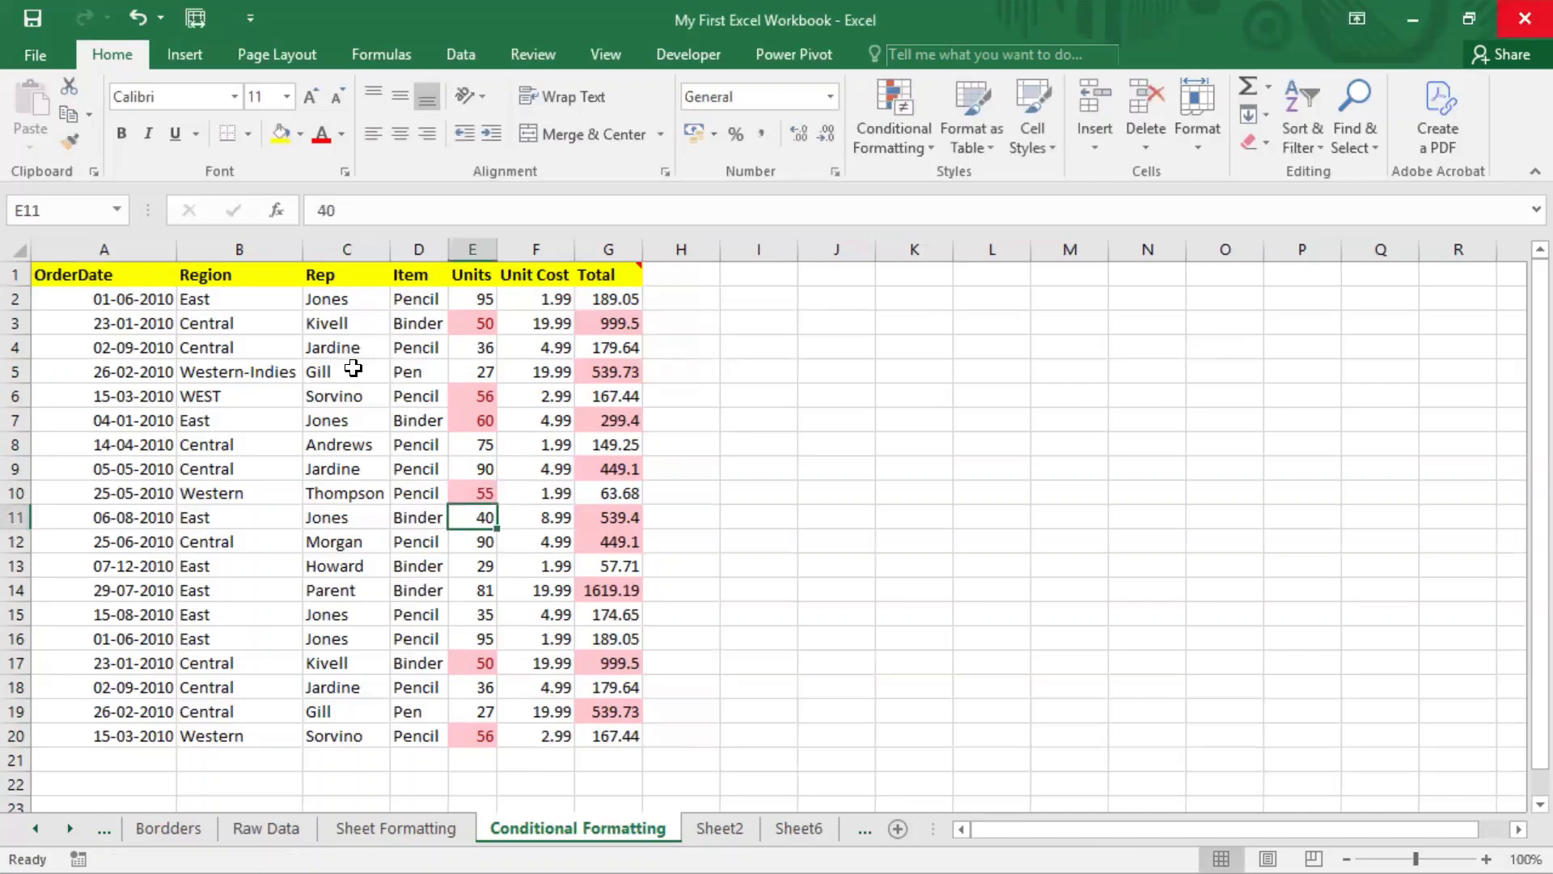
# Step: Reselect Units values E2:E20, then dismiss the Conditional Formatting menu without adding a rule
pyautogui.click(516, 628)
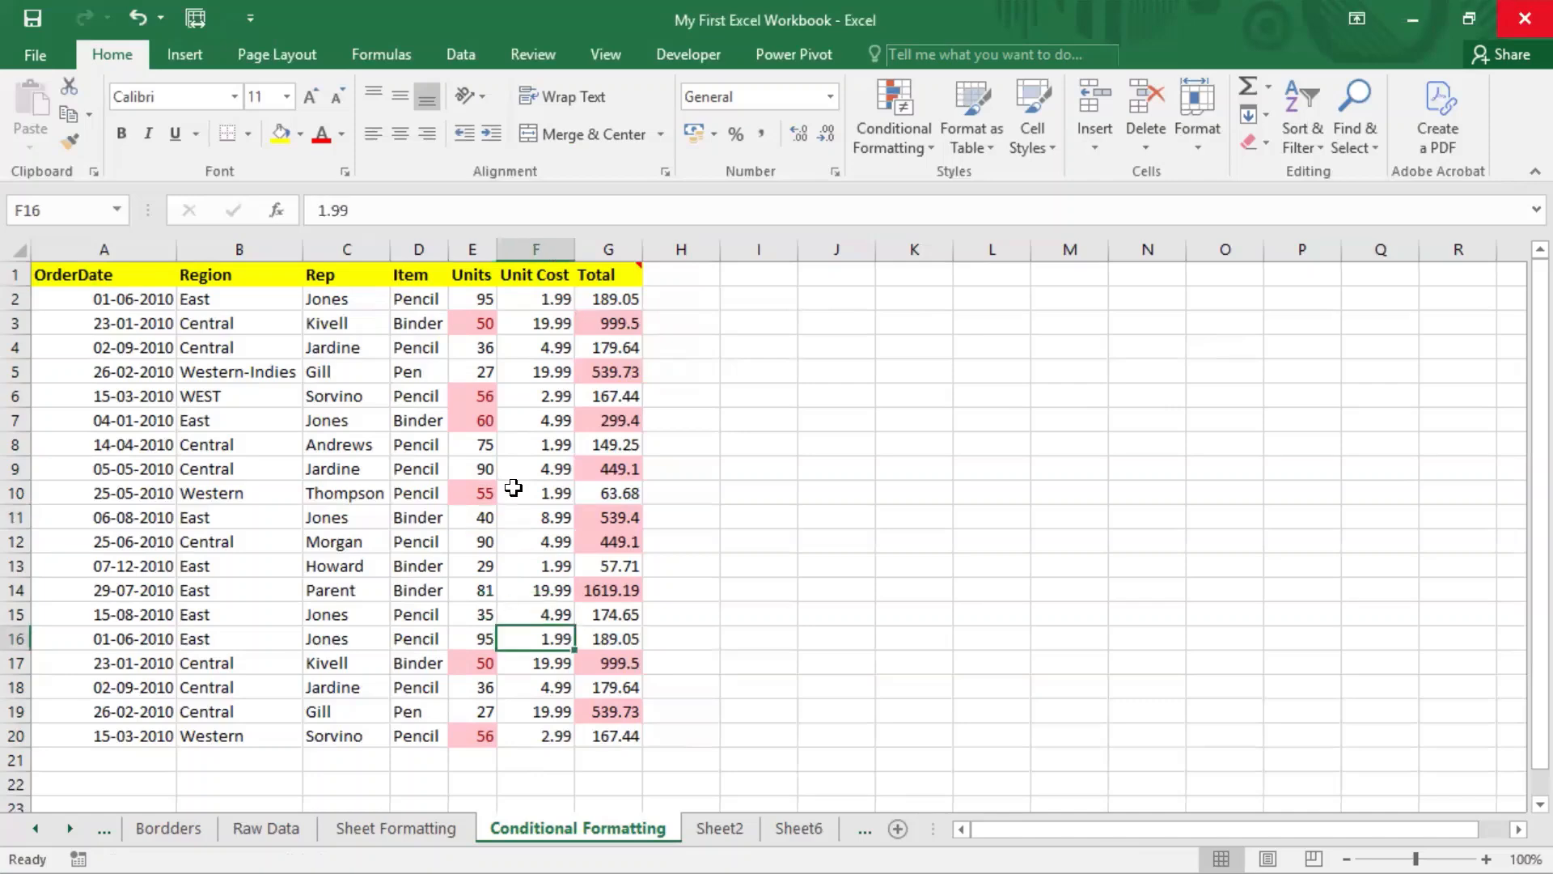
pyautogui.click(483, 297)
pyautogui.moveTo(483, 398); pyautogui.dragTo(481, 721)
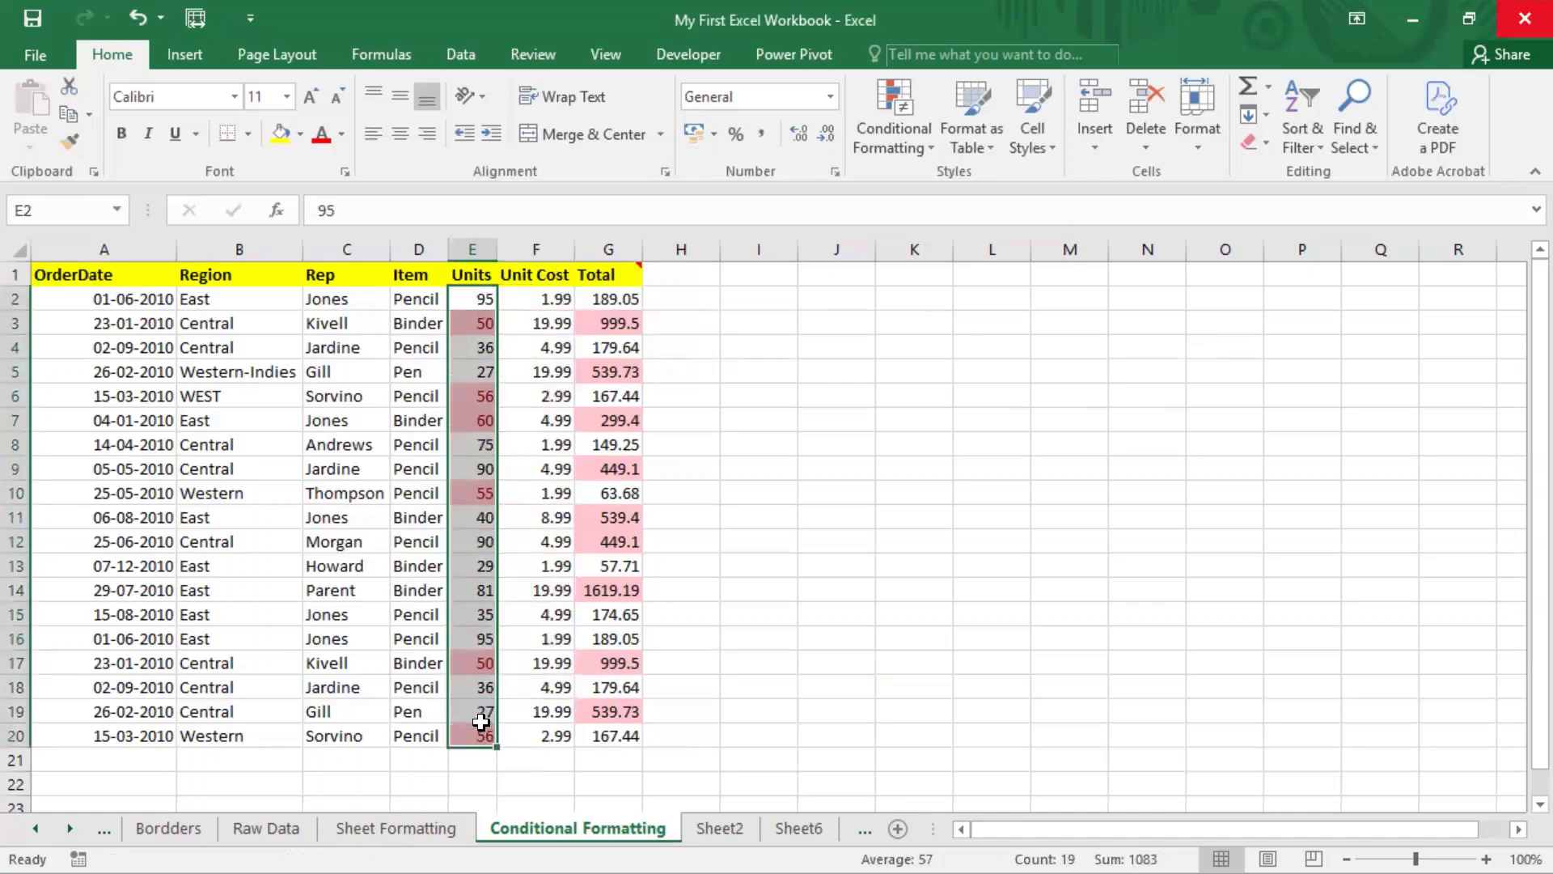
pyautogui.click(519, 589)
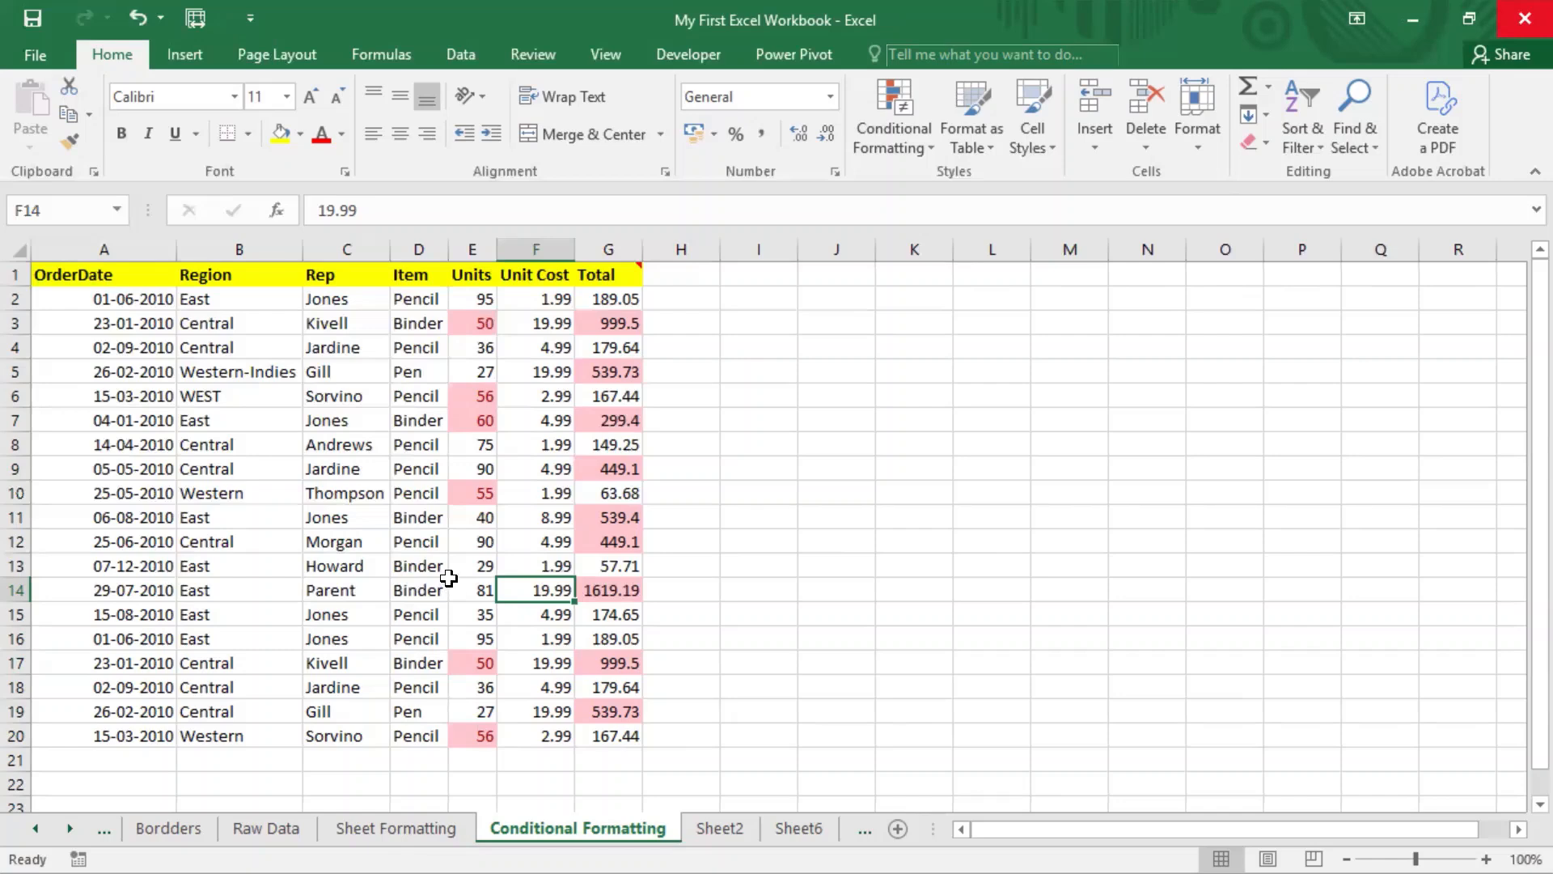
pyautogui.click(919, 153)
pyautogui.moveTo(963, 195)
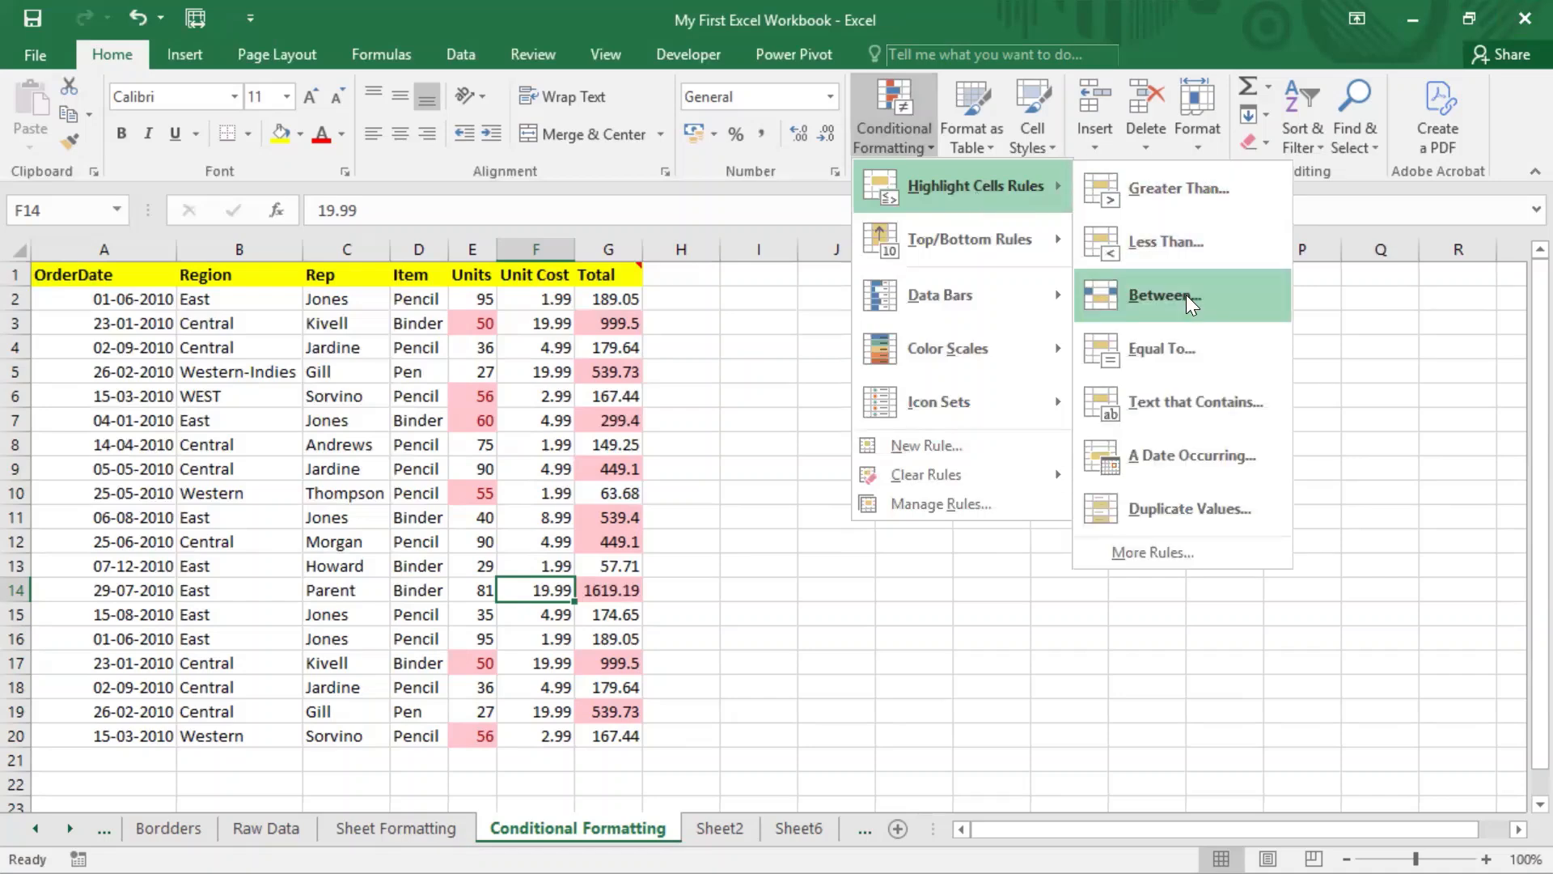
pyautogui.click(429, 466)
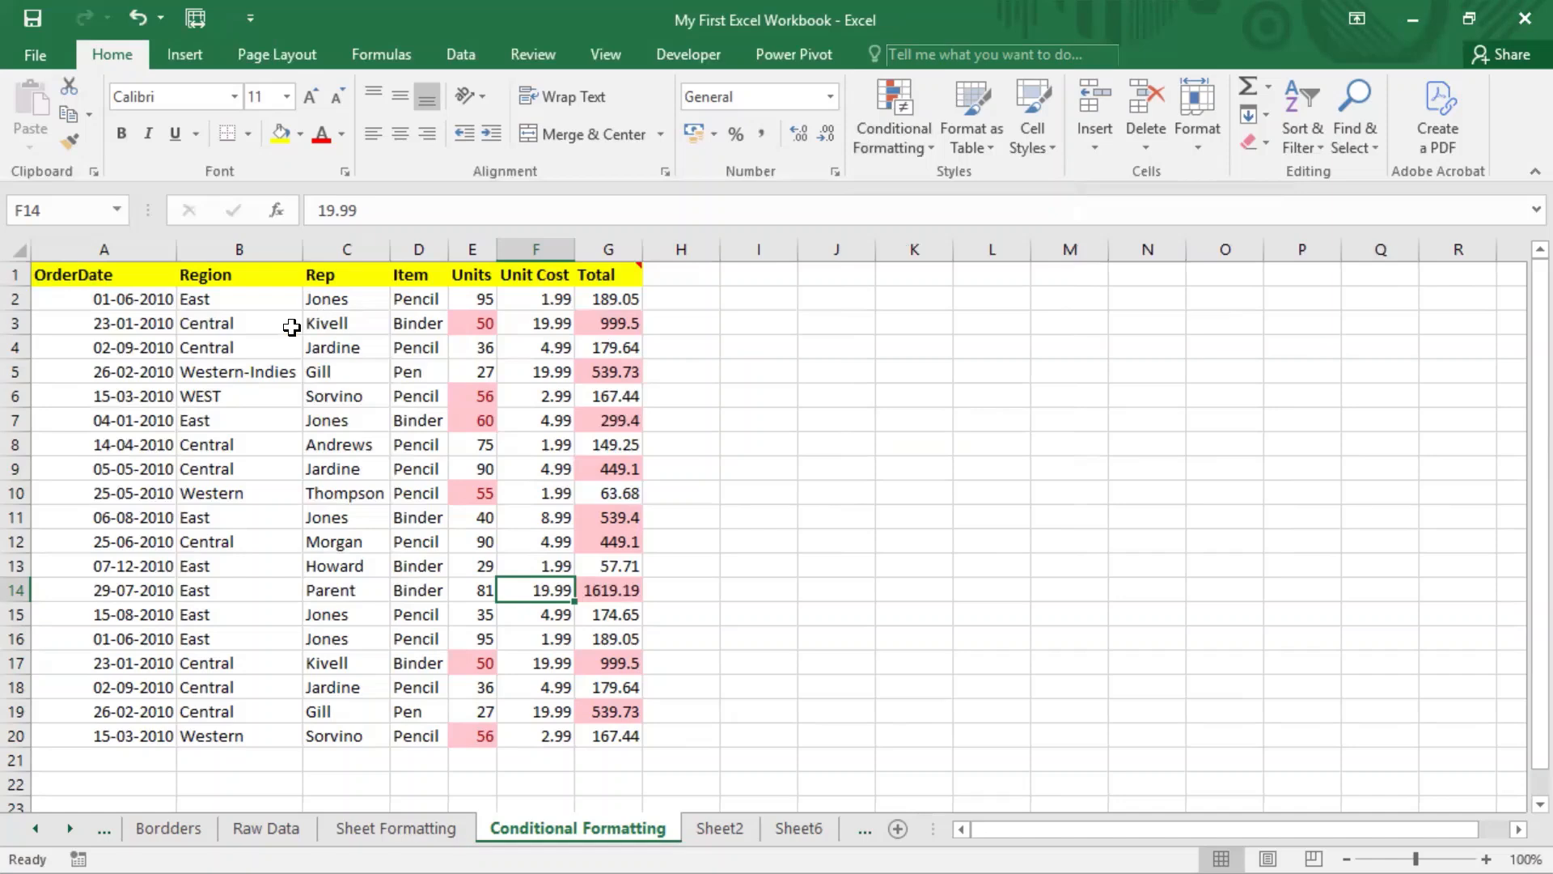
# Step: Add an Equal To 'Pen' rule on Item cells D2:D20 with light red fill and dark red text
pyautogui.moveTo(417, 301); pyautogui.dragTo(422, 718)
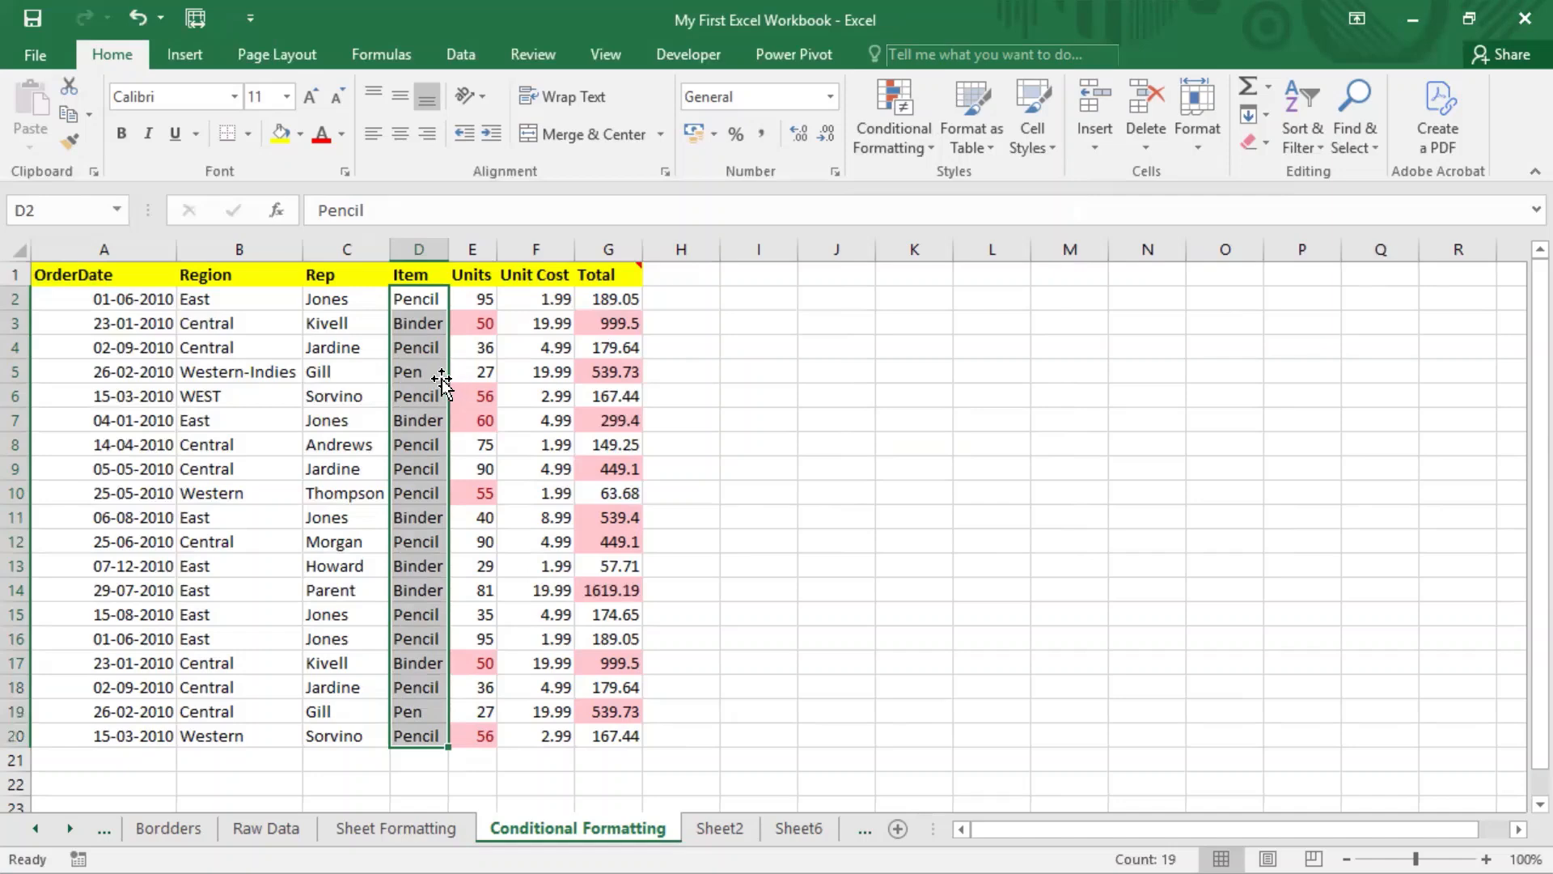
pyautogui.click(930, 145)
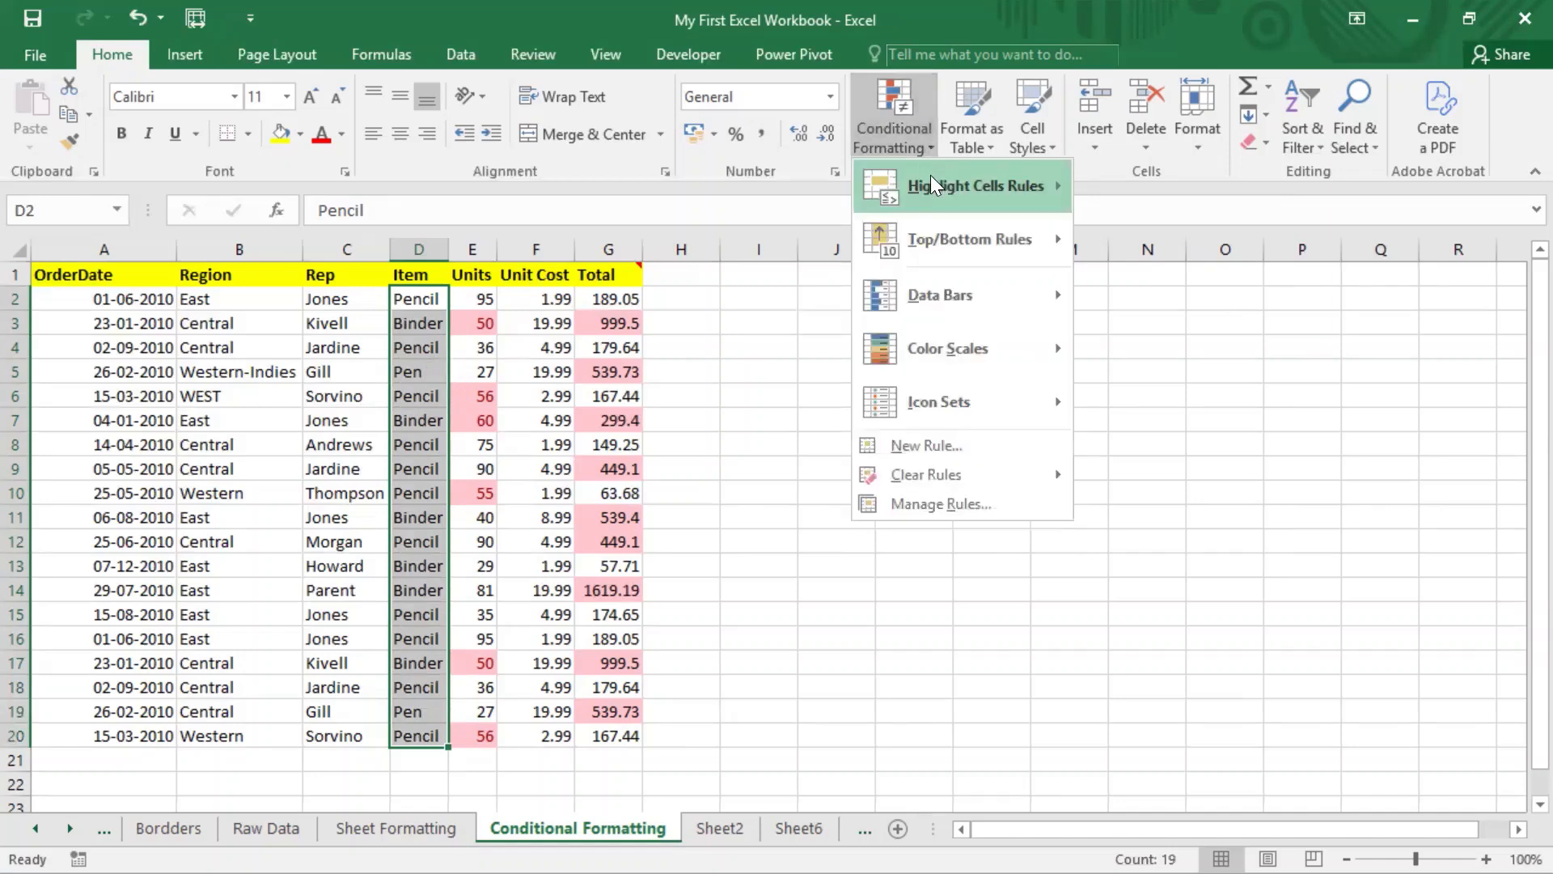
pyautogui.moveTo(930, 174)
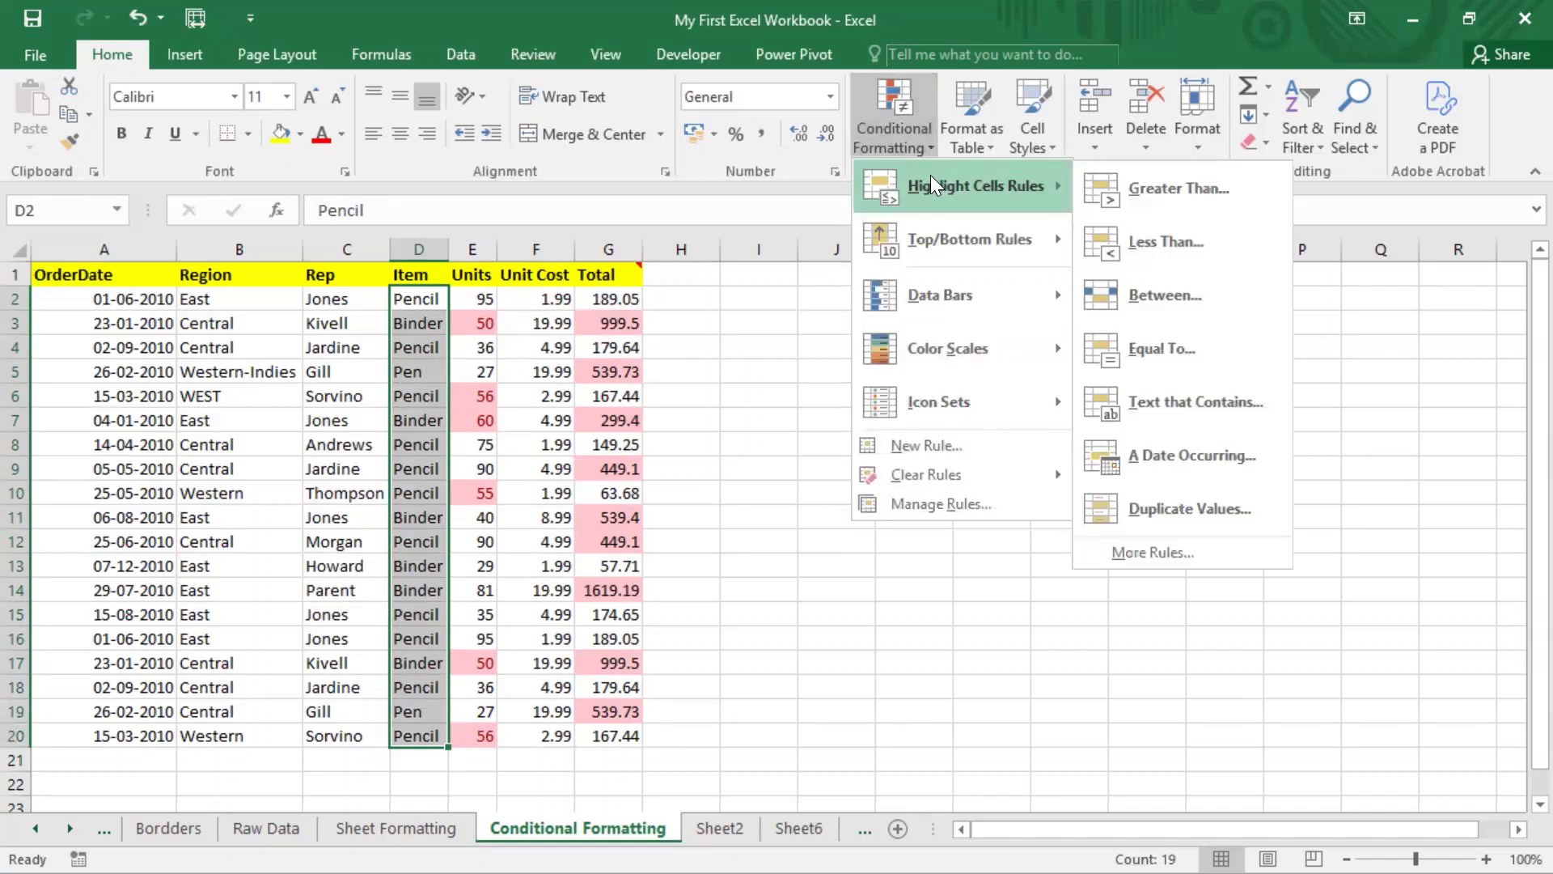
pyautogui.click(1155, 356)
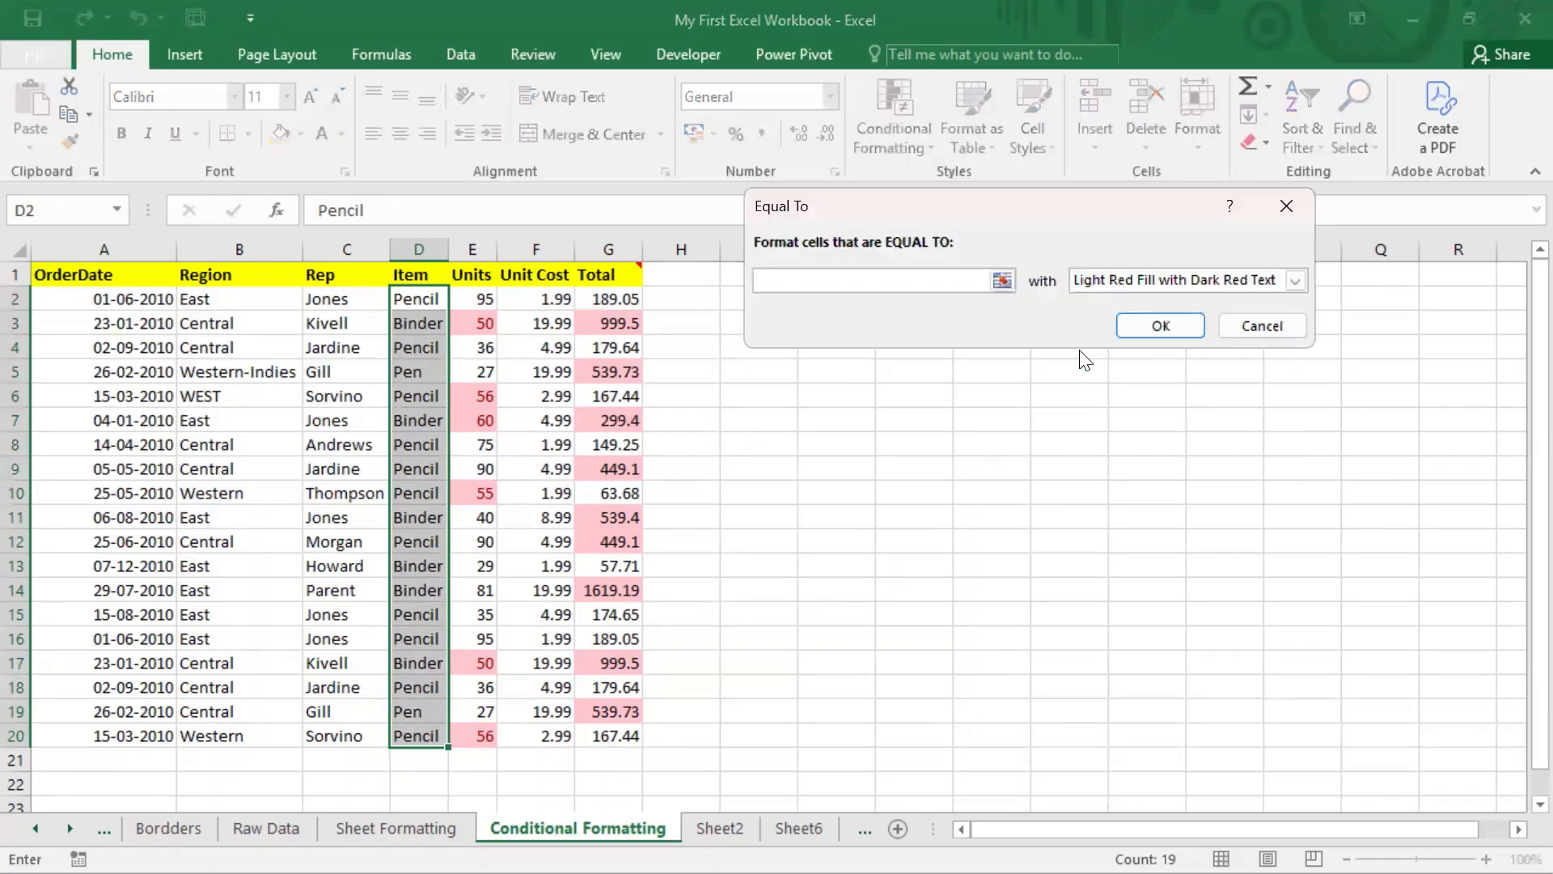
pyautogui.write('Pen')
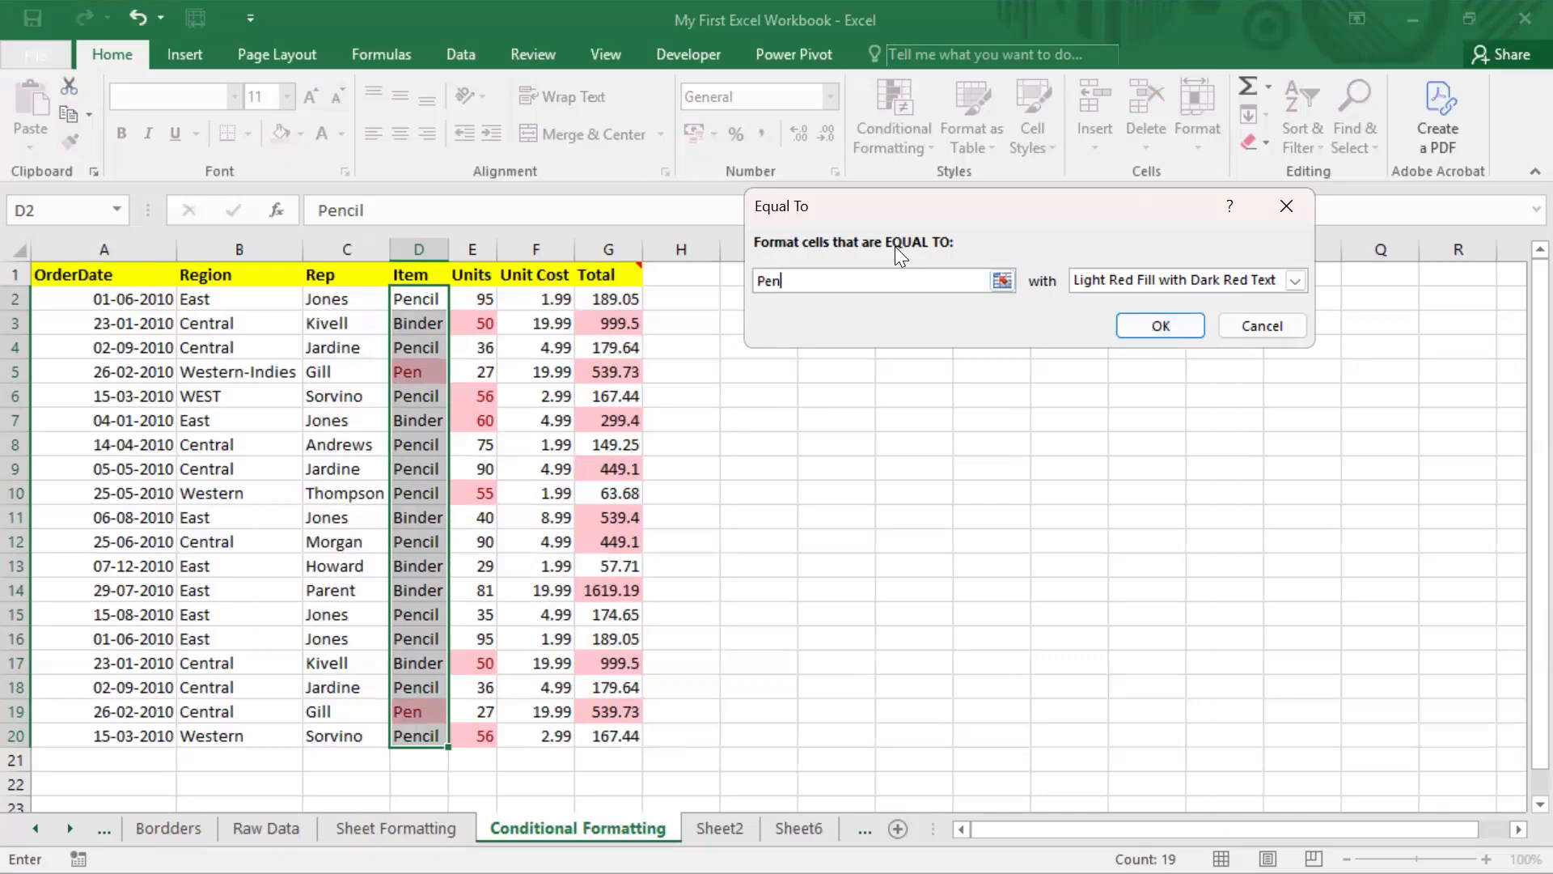
pyautogui.click(1160, 326)
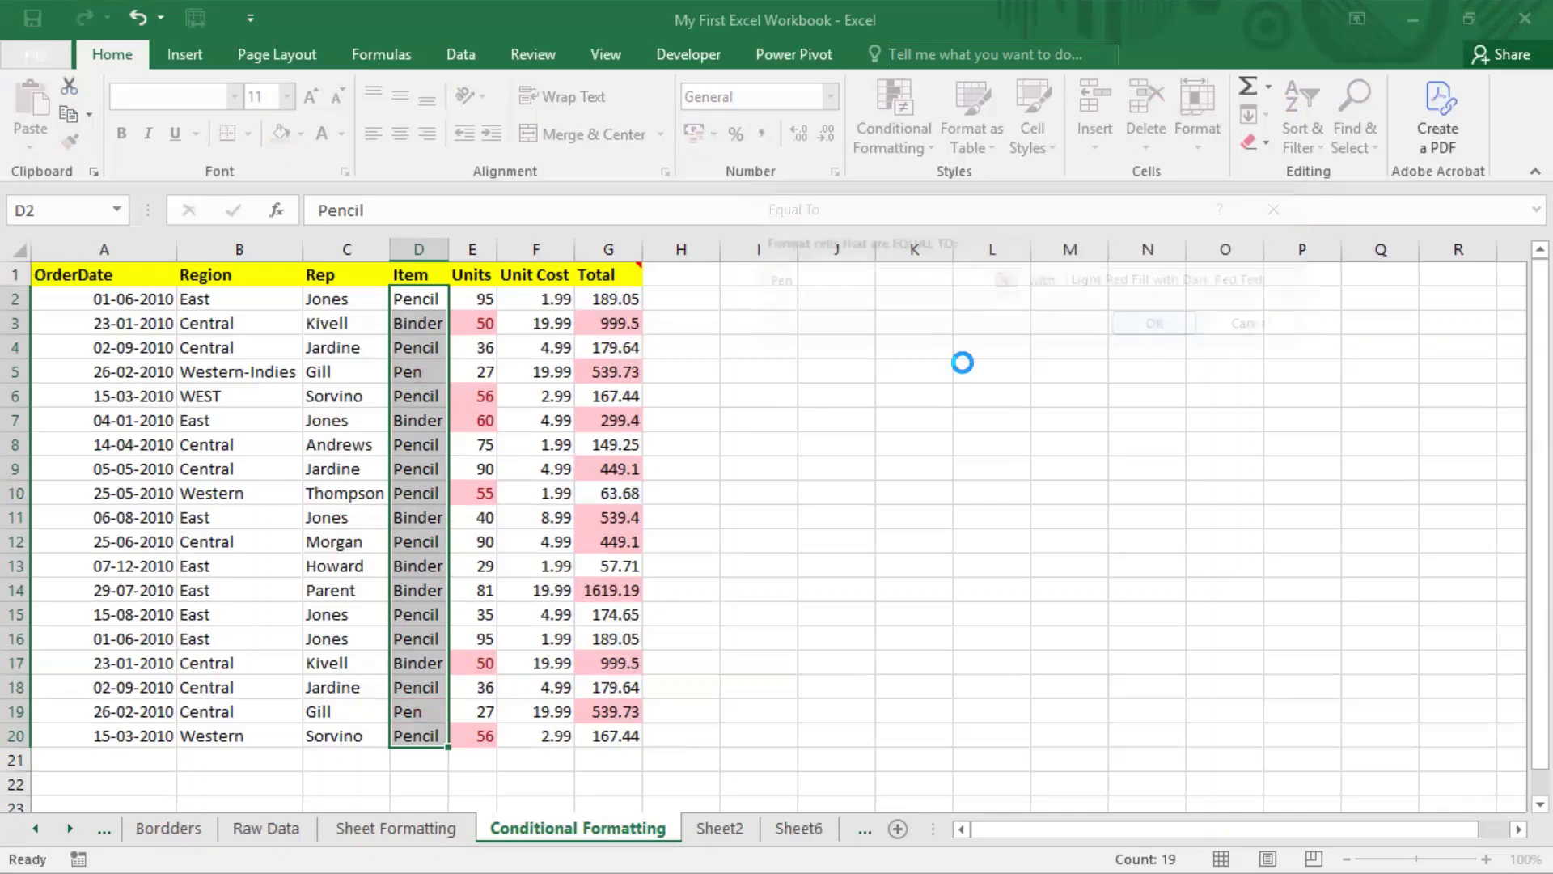
pyautogui.click(536, 397)
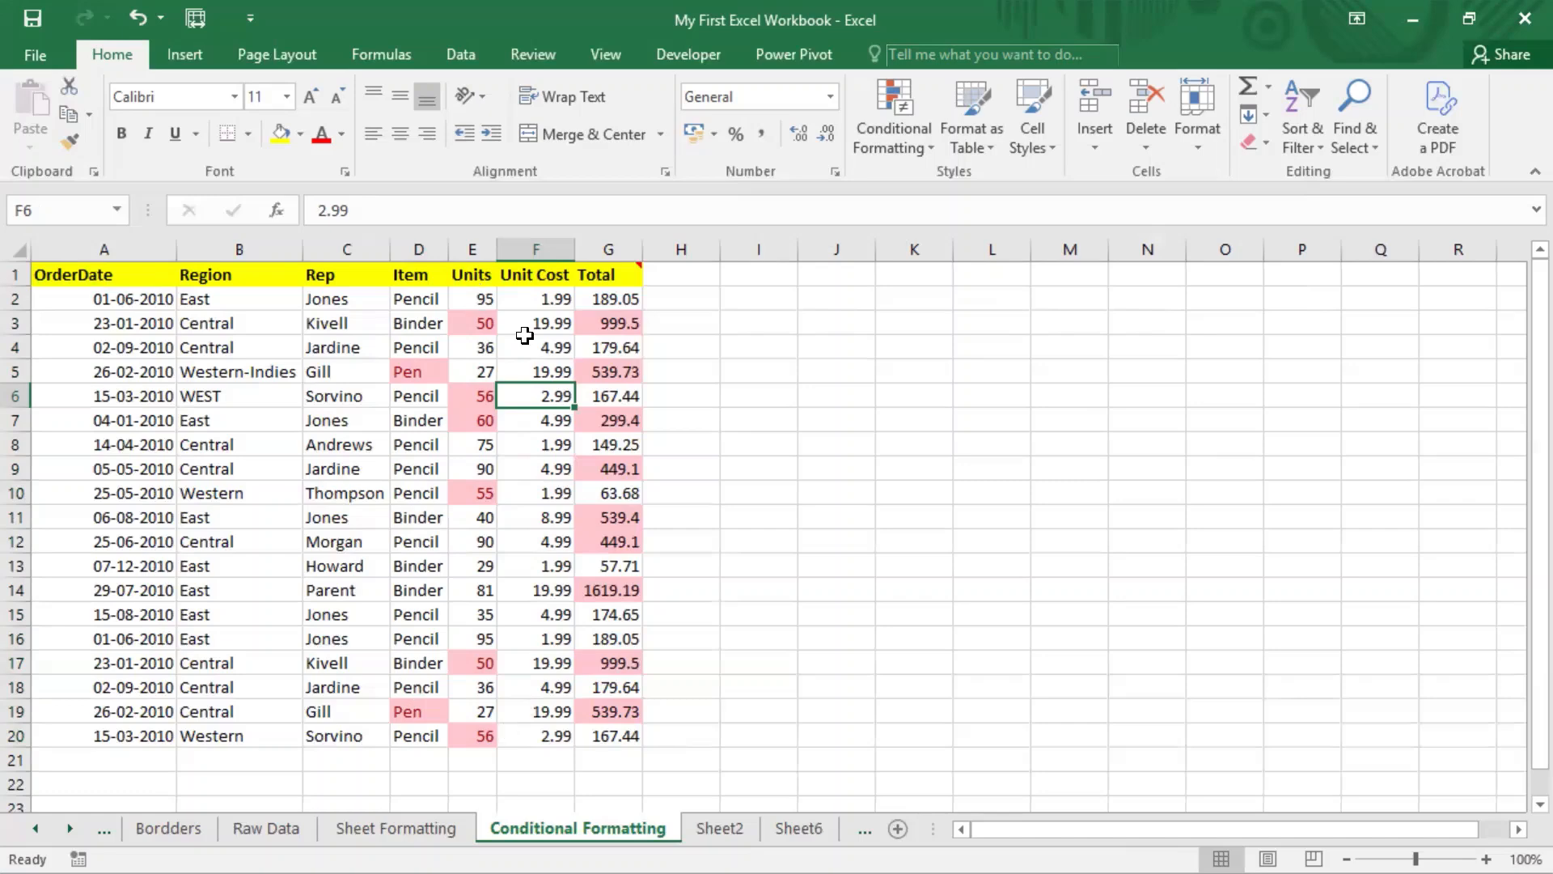
# Step: Add an Equal To 4.99 rule on Unit Cost cells F2:F20 using Green Fill with Dark Green Text
pyautogui.click(549, 299)
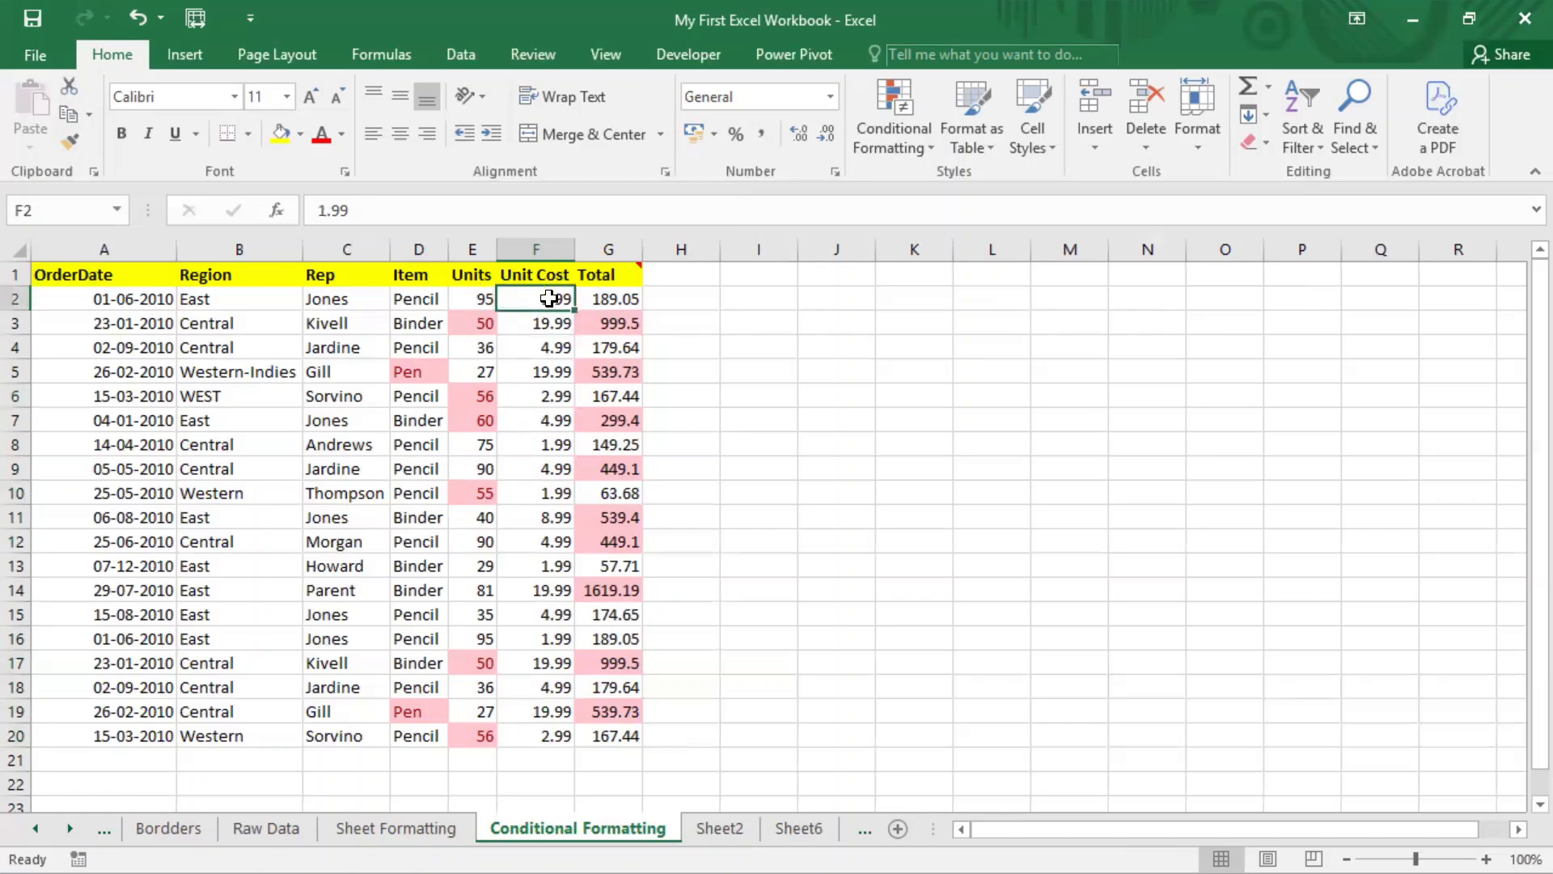
pyautogui.moveTo(550, 299); pyautogui.dragTo(547, 733)
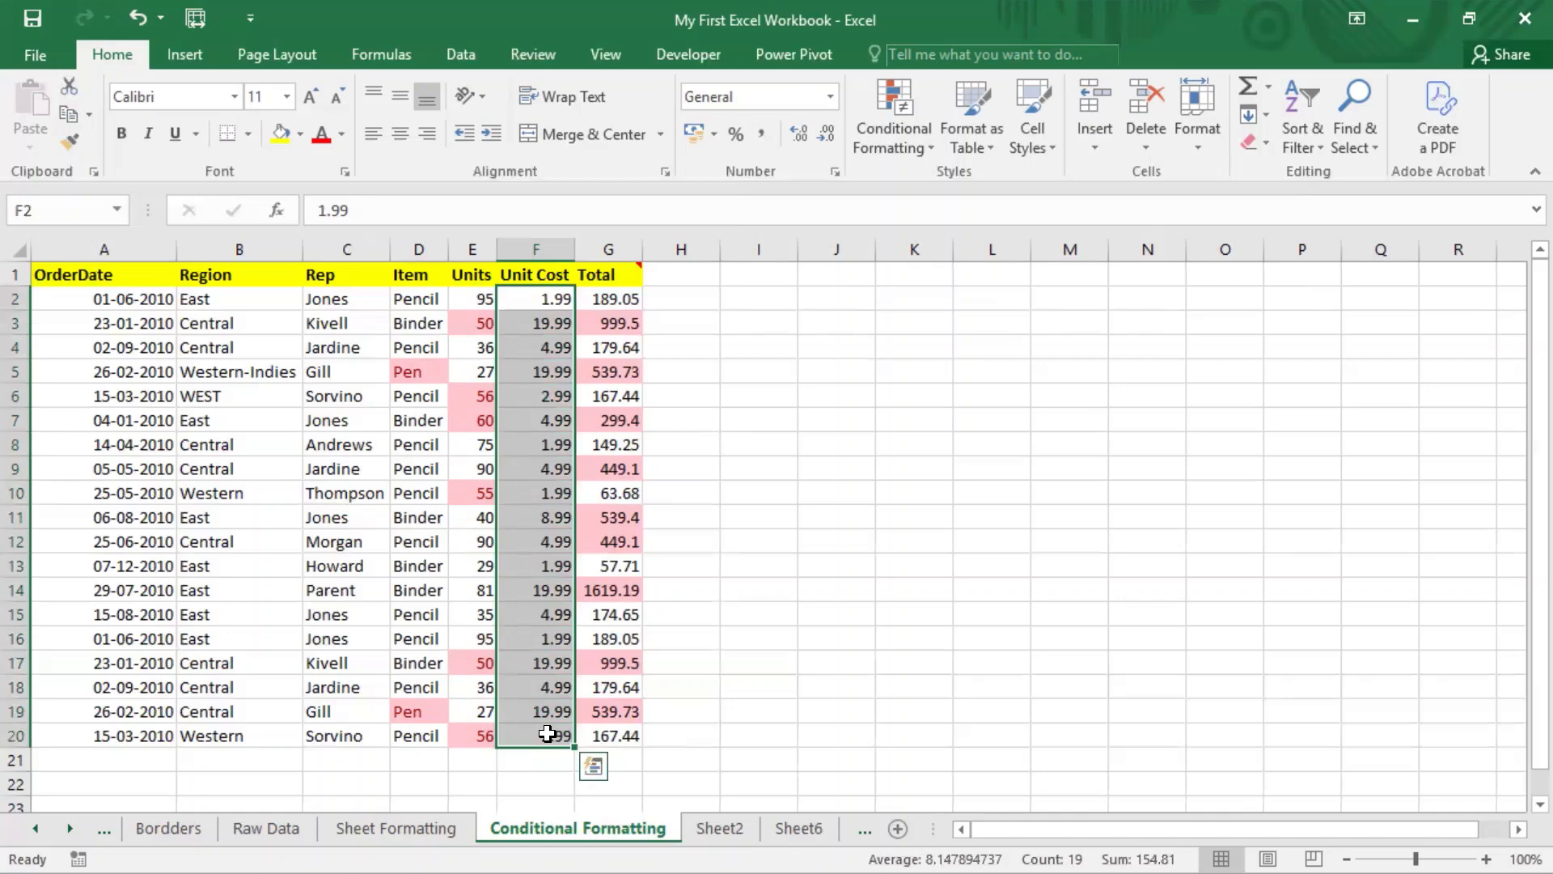
pyautogui.click(891, 154)
pyautogui.moveTo(951, 168)
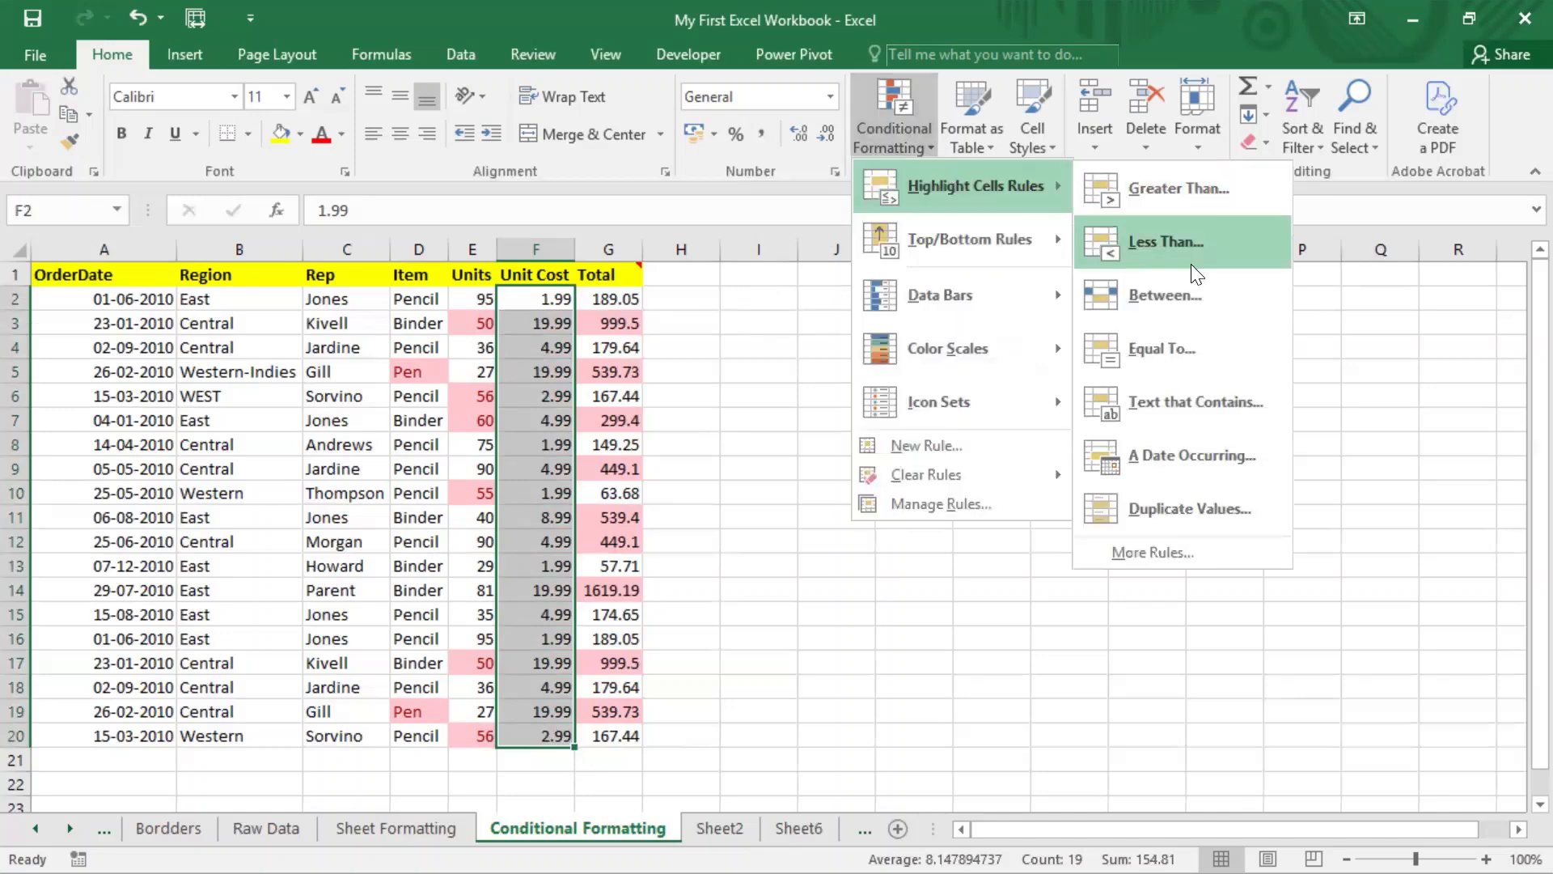
pyautogui.click(1175, 354)
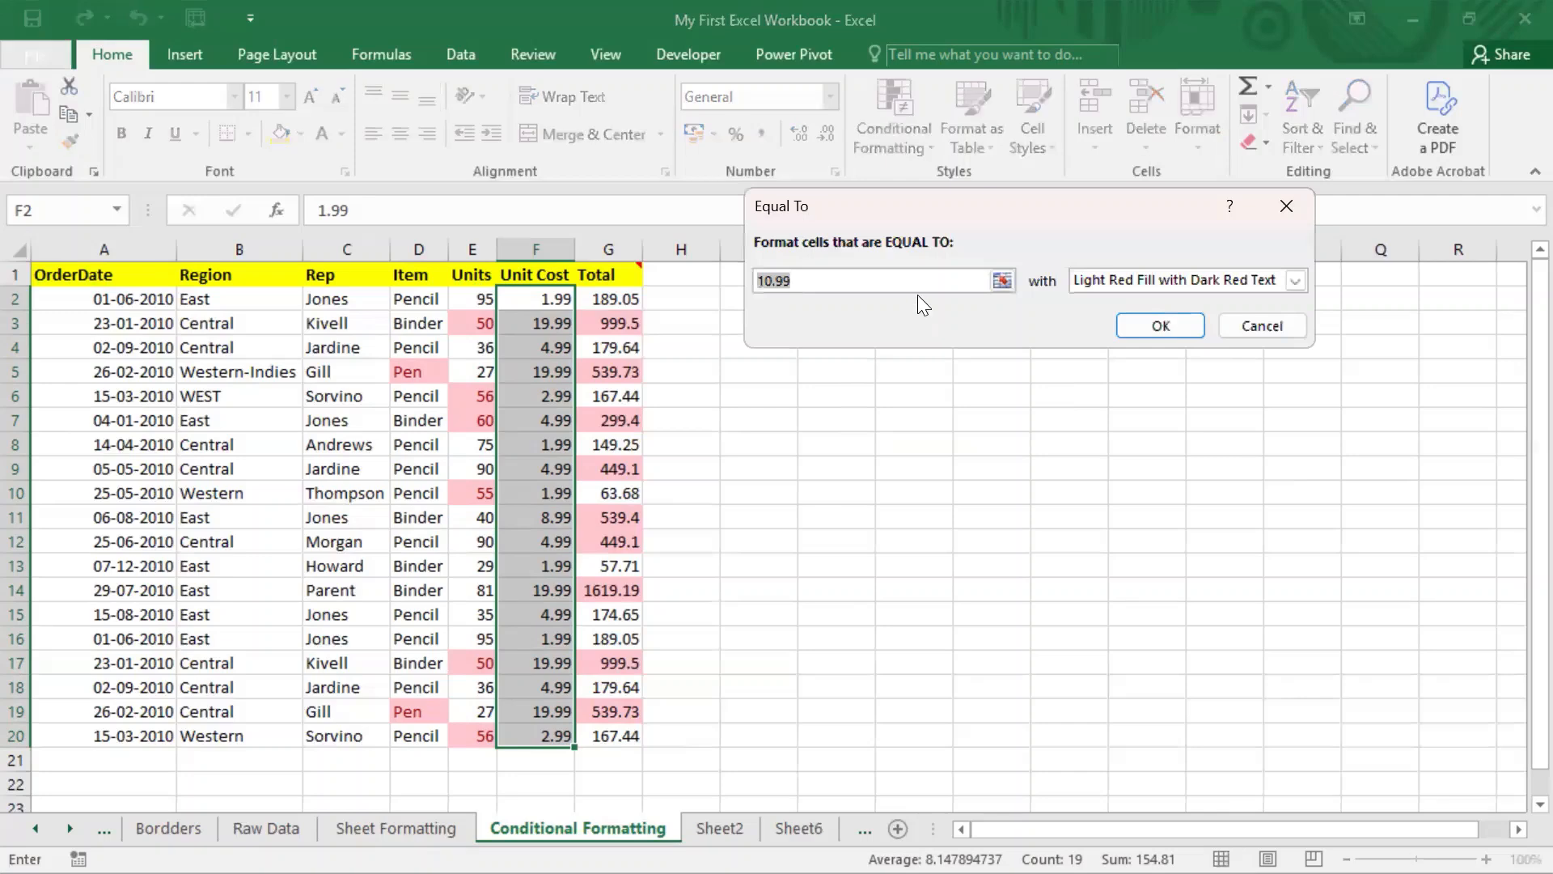
pyautogui.write('4.99')
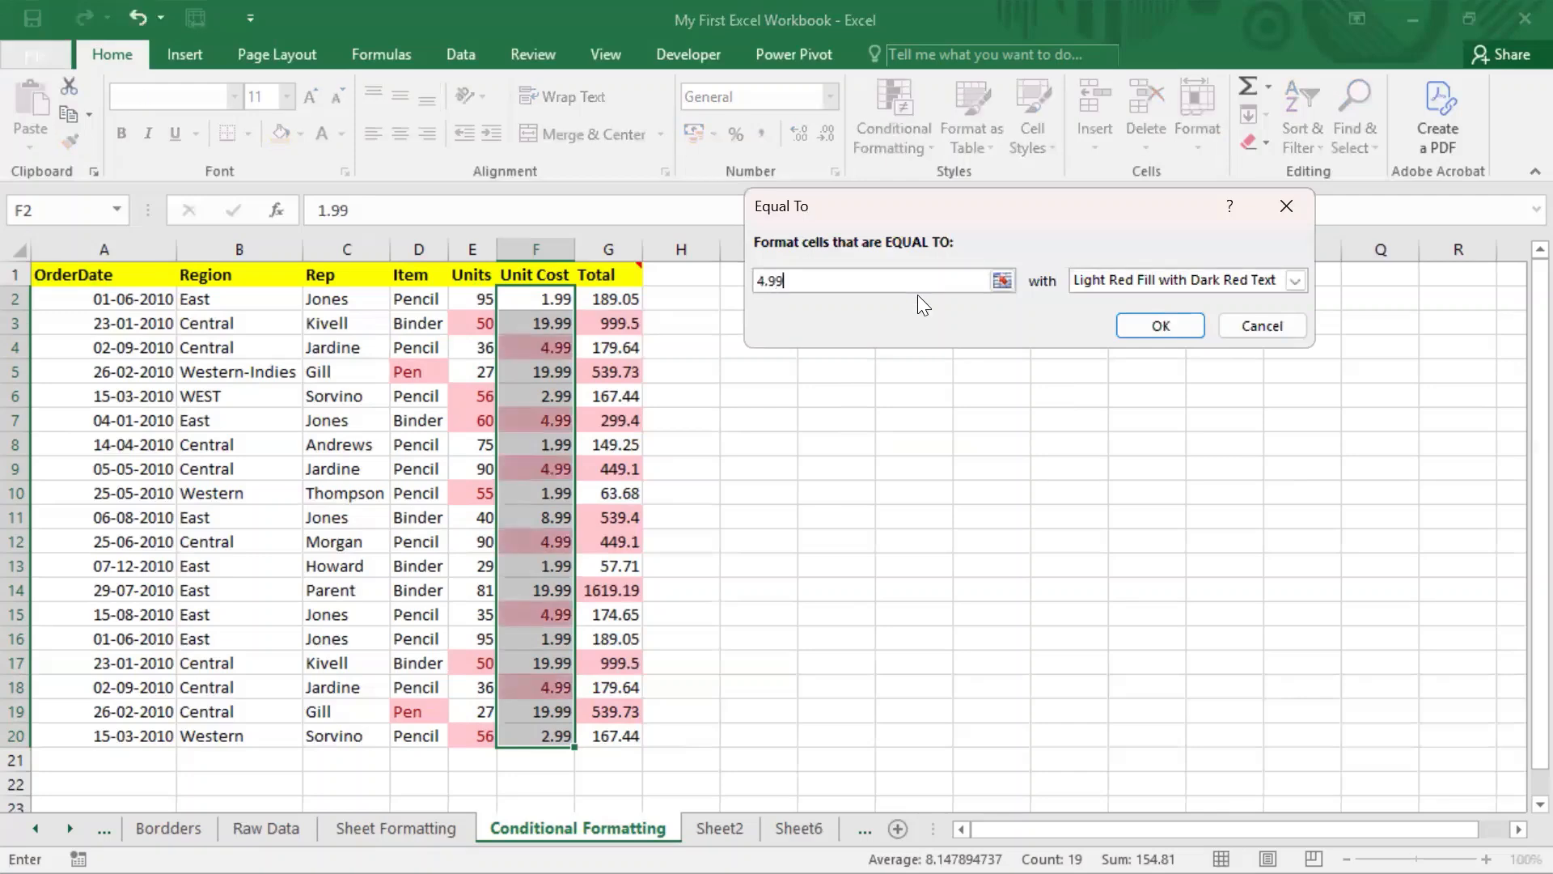
pyautogui.click(1236, 275)
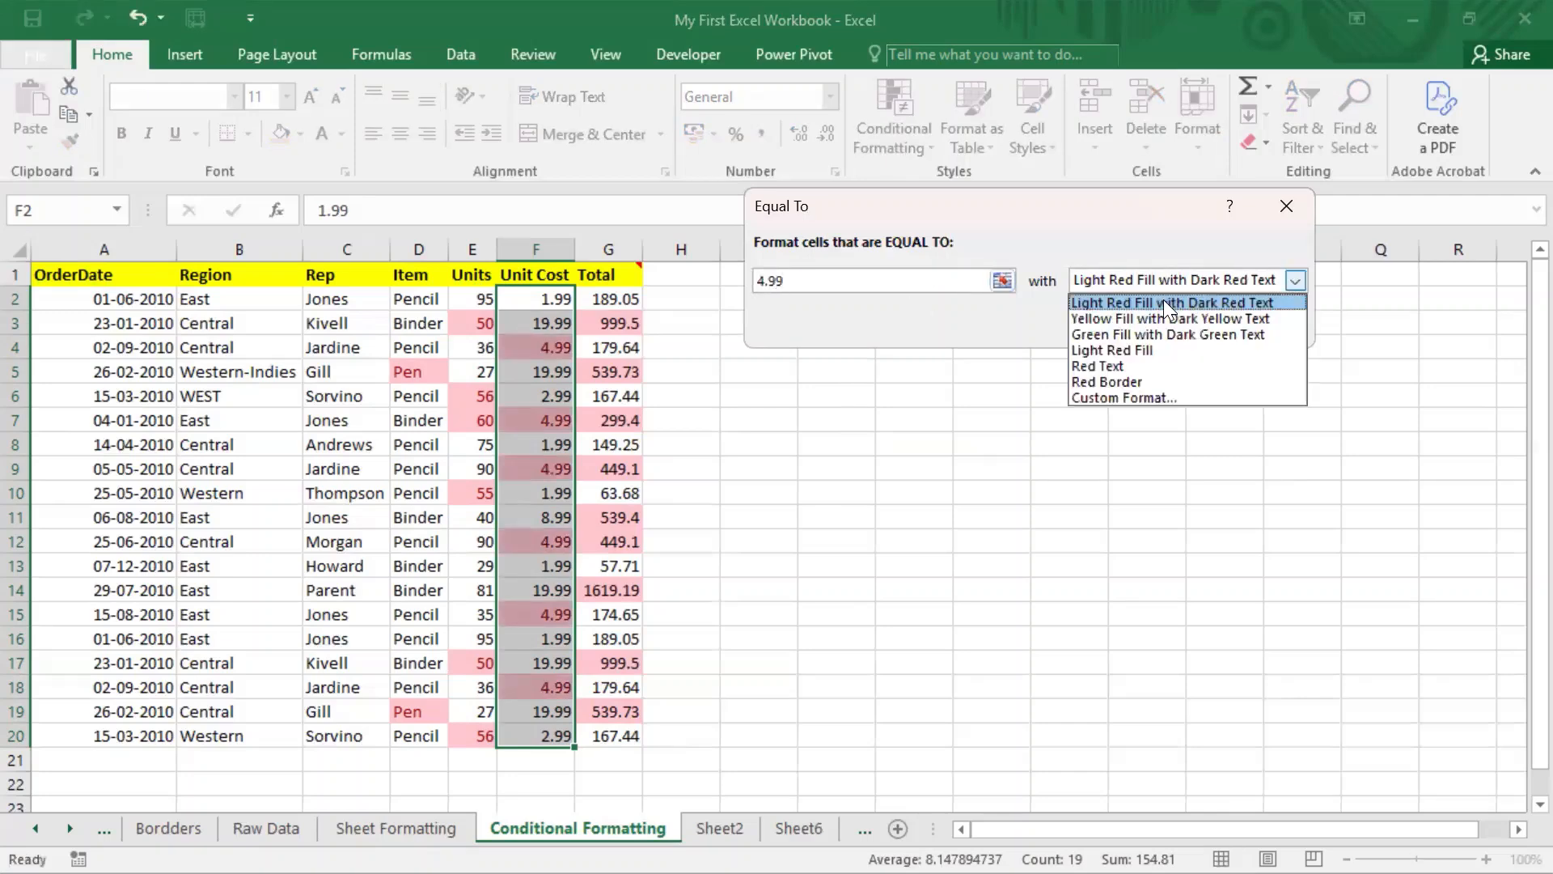
pyautogui.click(1128, 380)
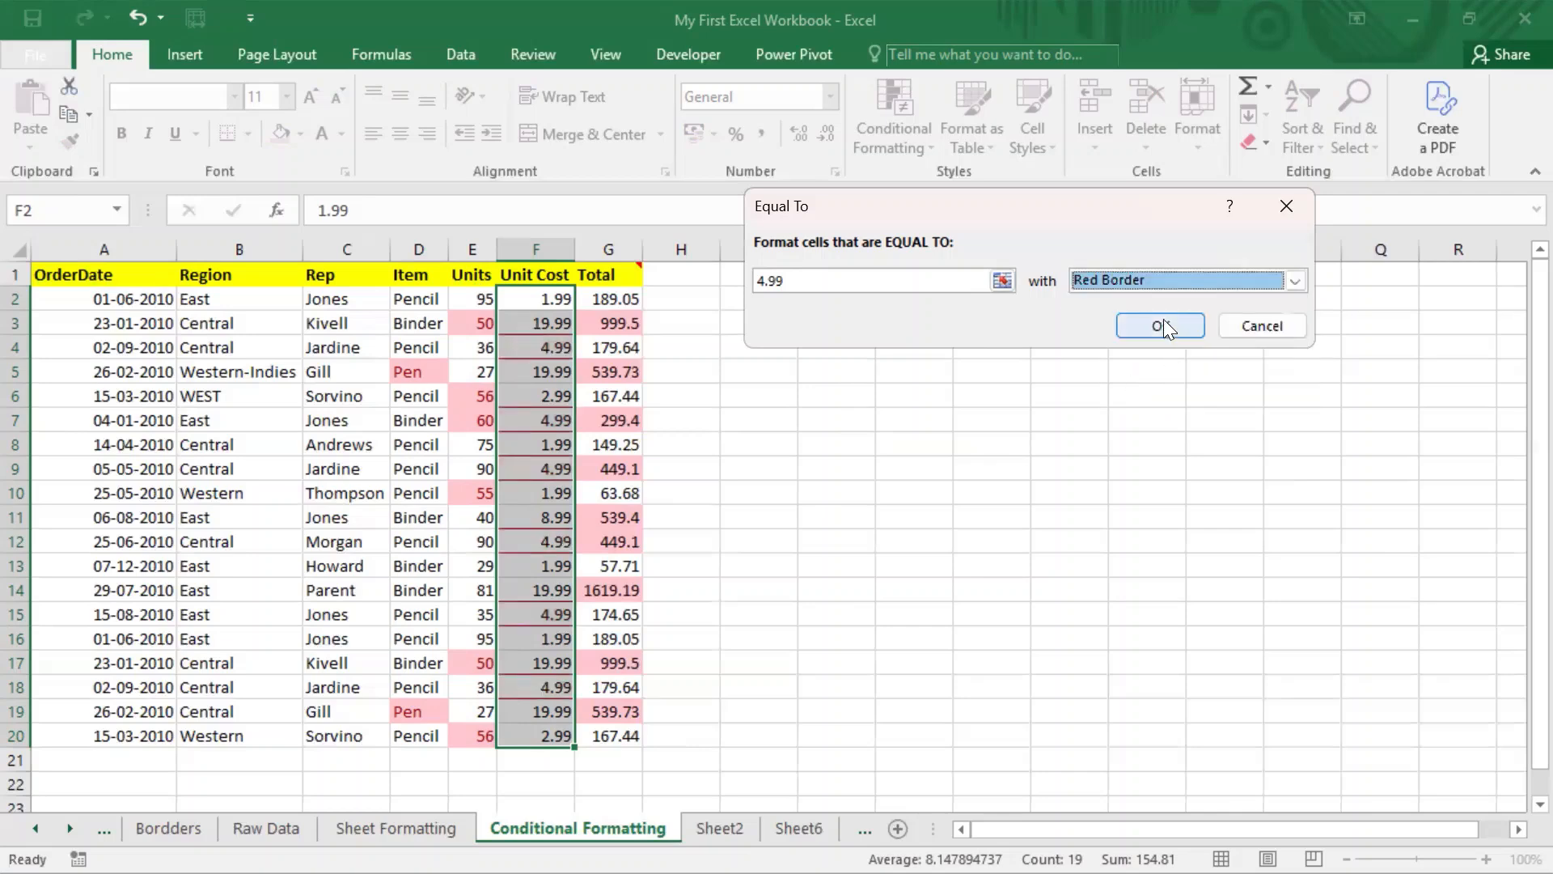
pyautogui.click(1165, 277)
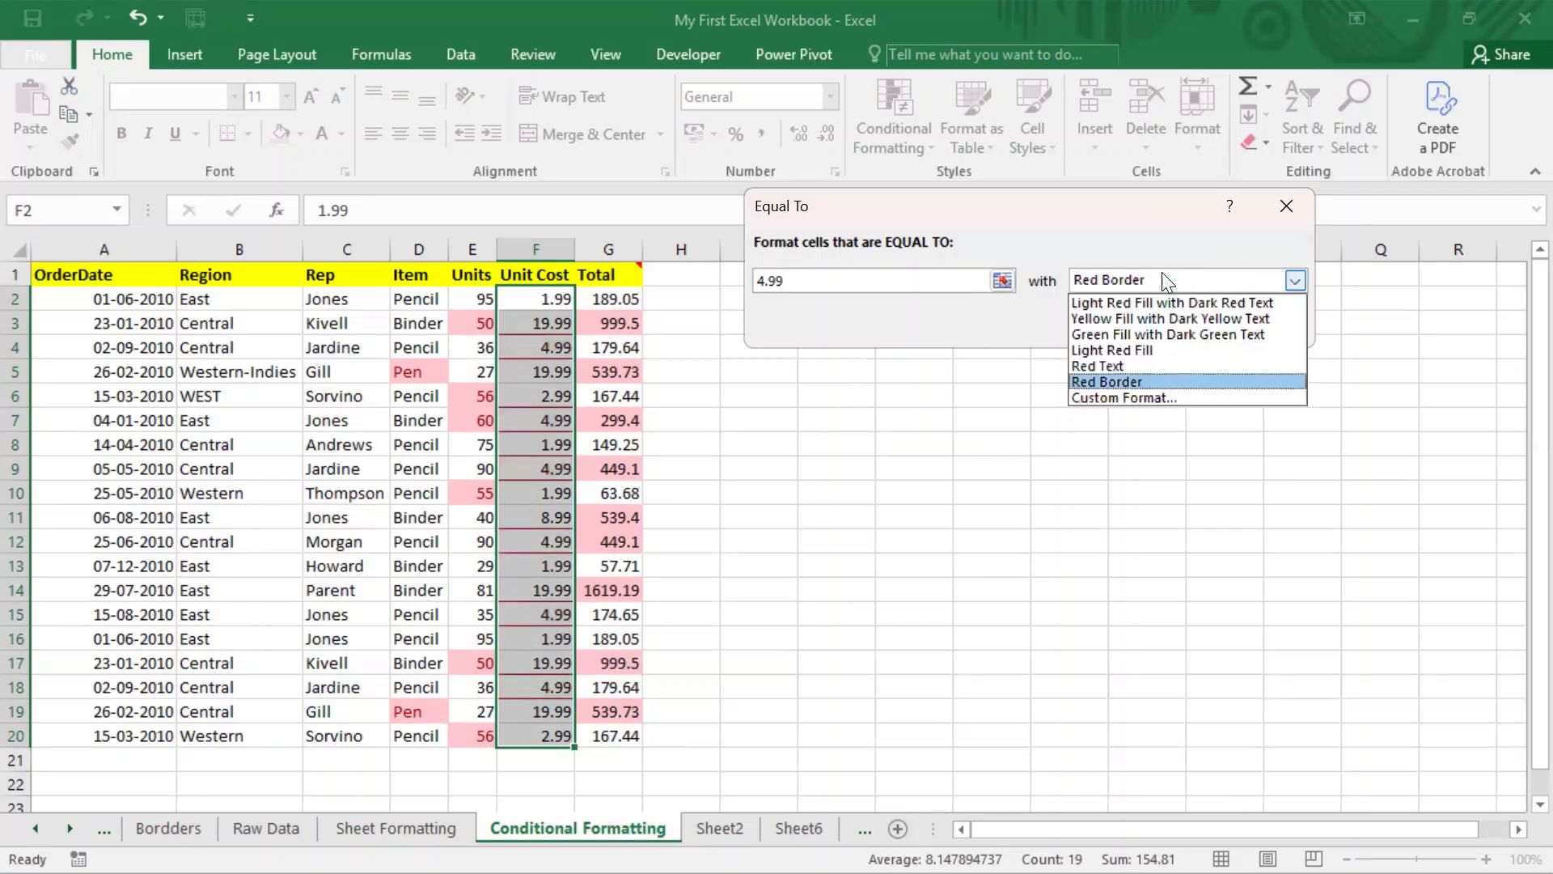
pyautogui.click(1144, 333)
pyautogui.click(1172, 329)
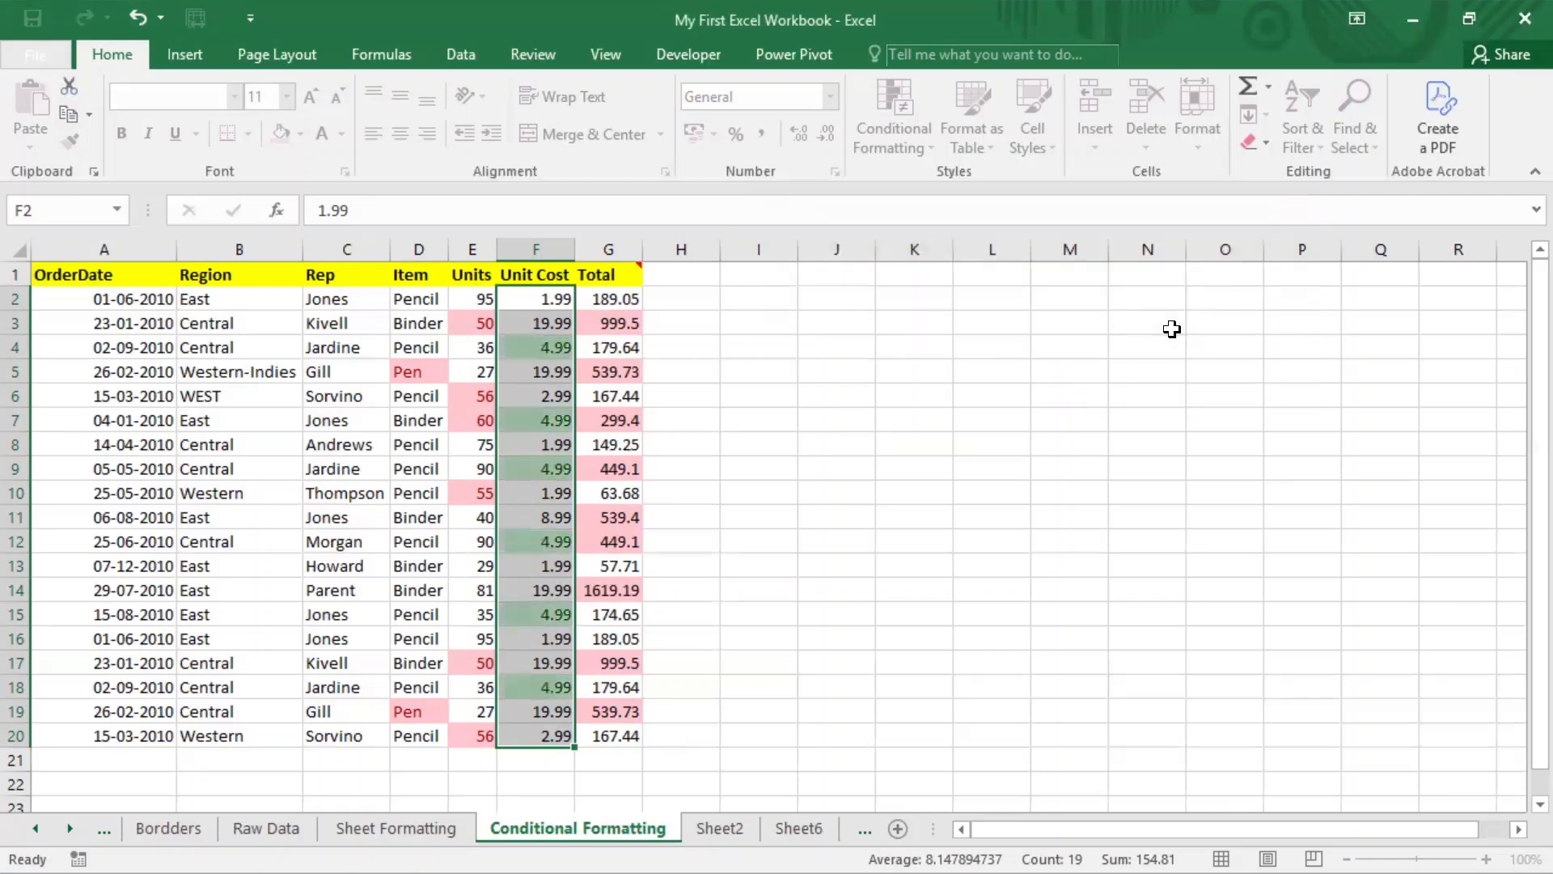
pyautogui.click(548, 352)
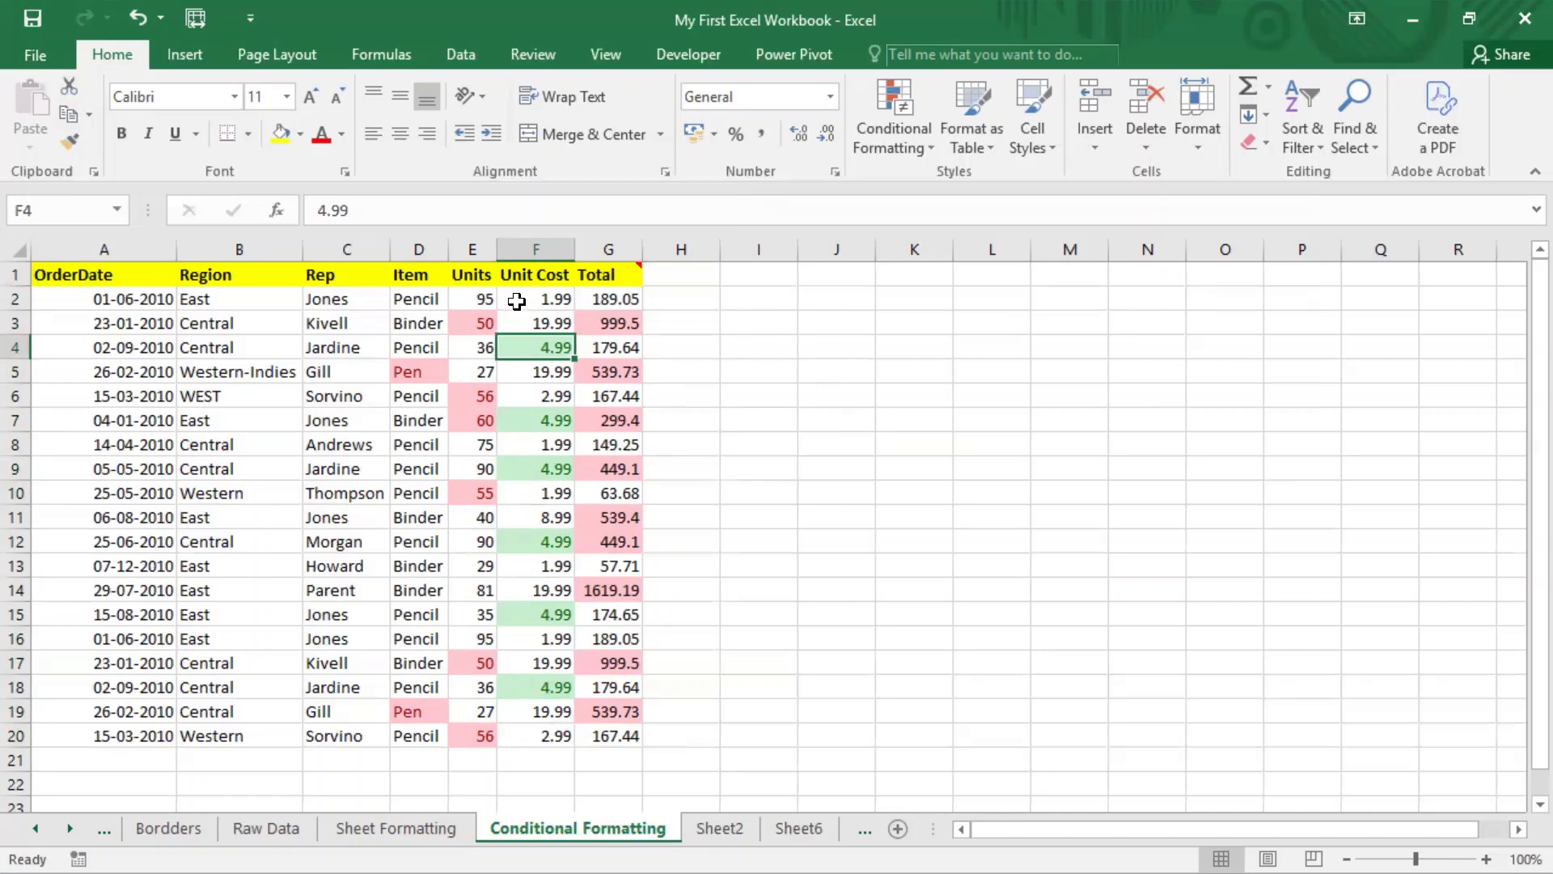
# Step: Close the Conditional Formatting menu without choosing a rule
pyautogui.click(911, 146)
pyautogui.moveTo(1033, 172)
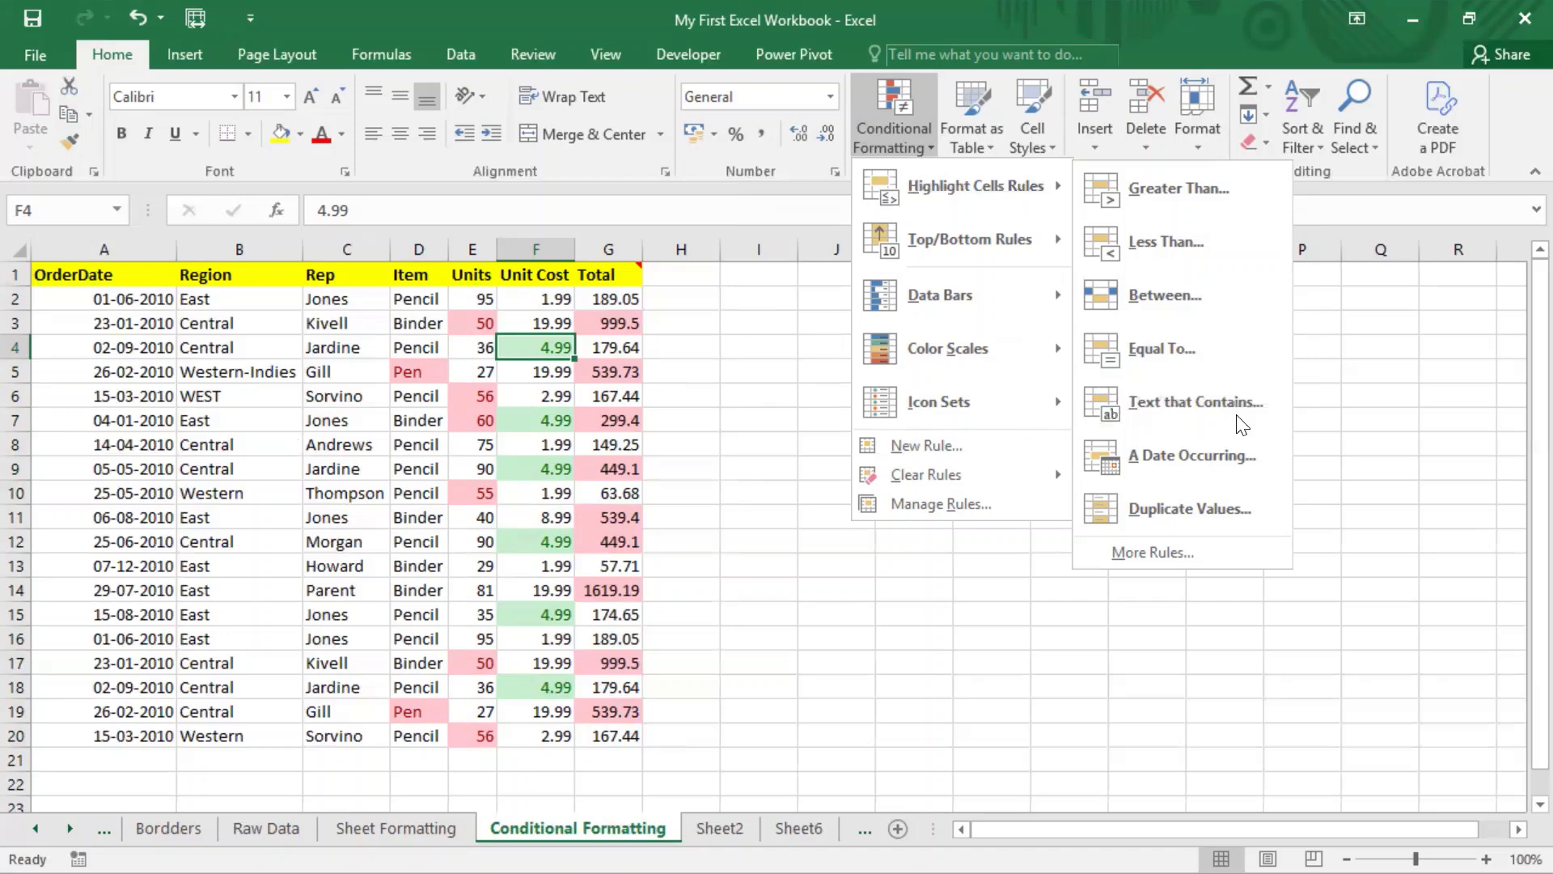
pyautogui.press('Escape')
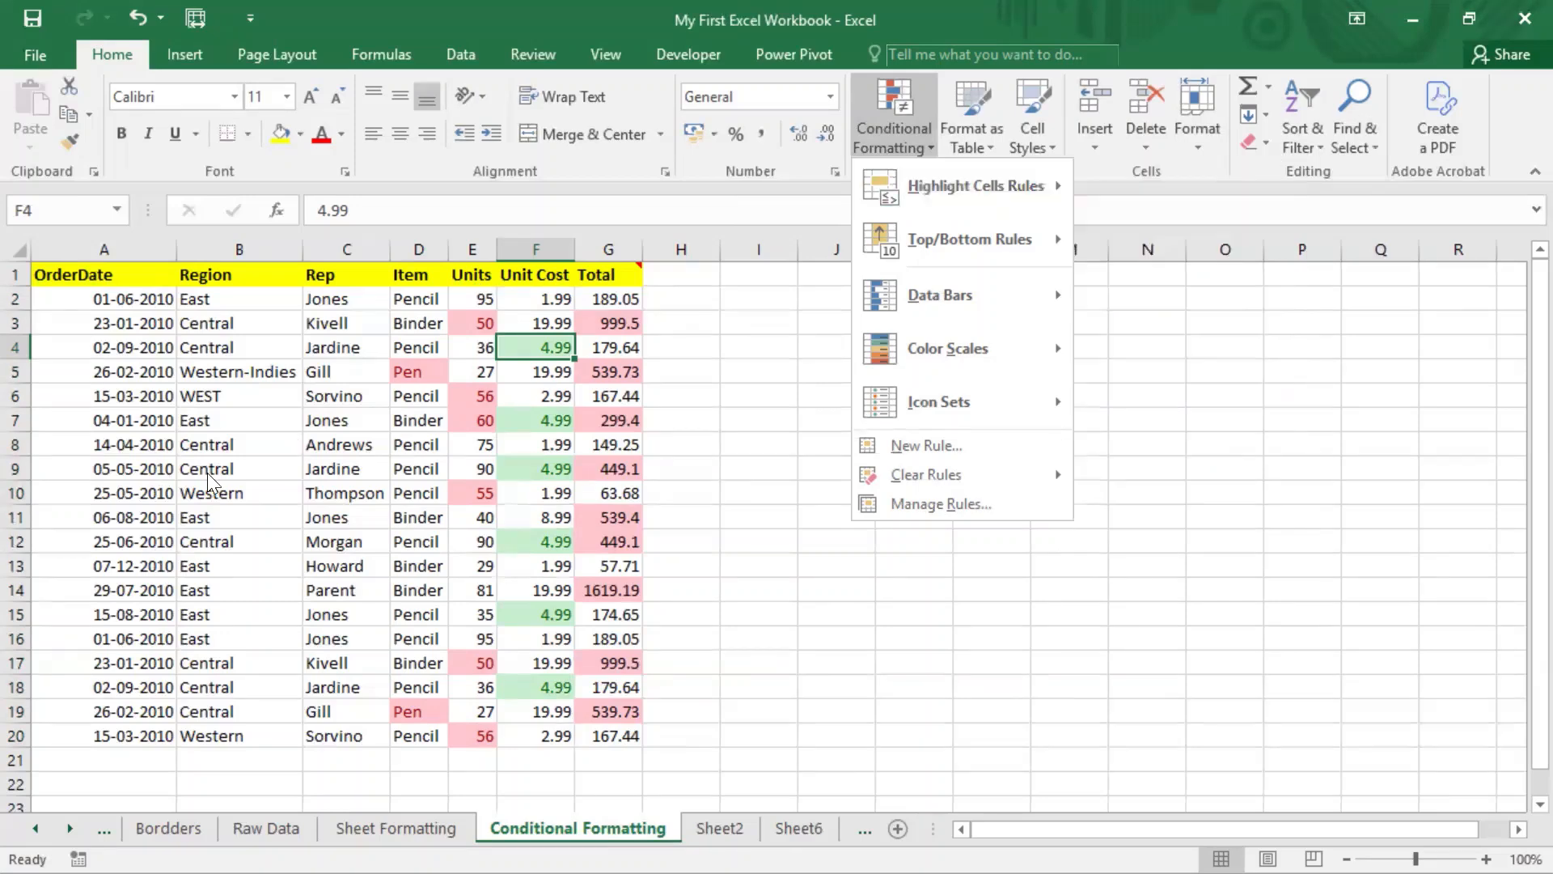
pyautogui.press('Escape')
# Step: Select Rep names C2:C20 and add a Text That Contains 'on' highlight rule
pyautogui.moveTo(342, 299); pyautogui.dragTo(376, 734)
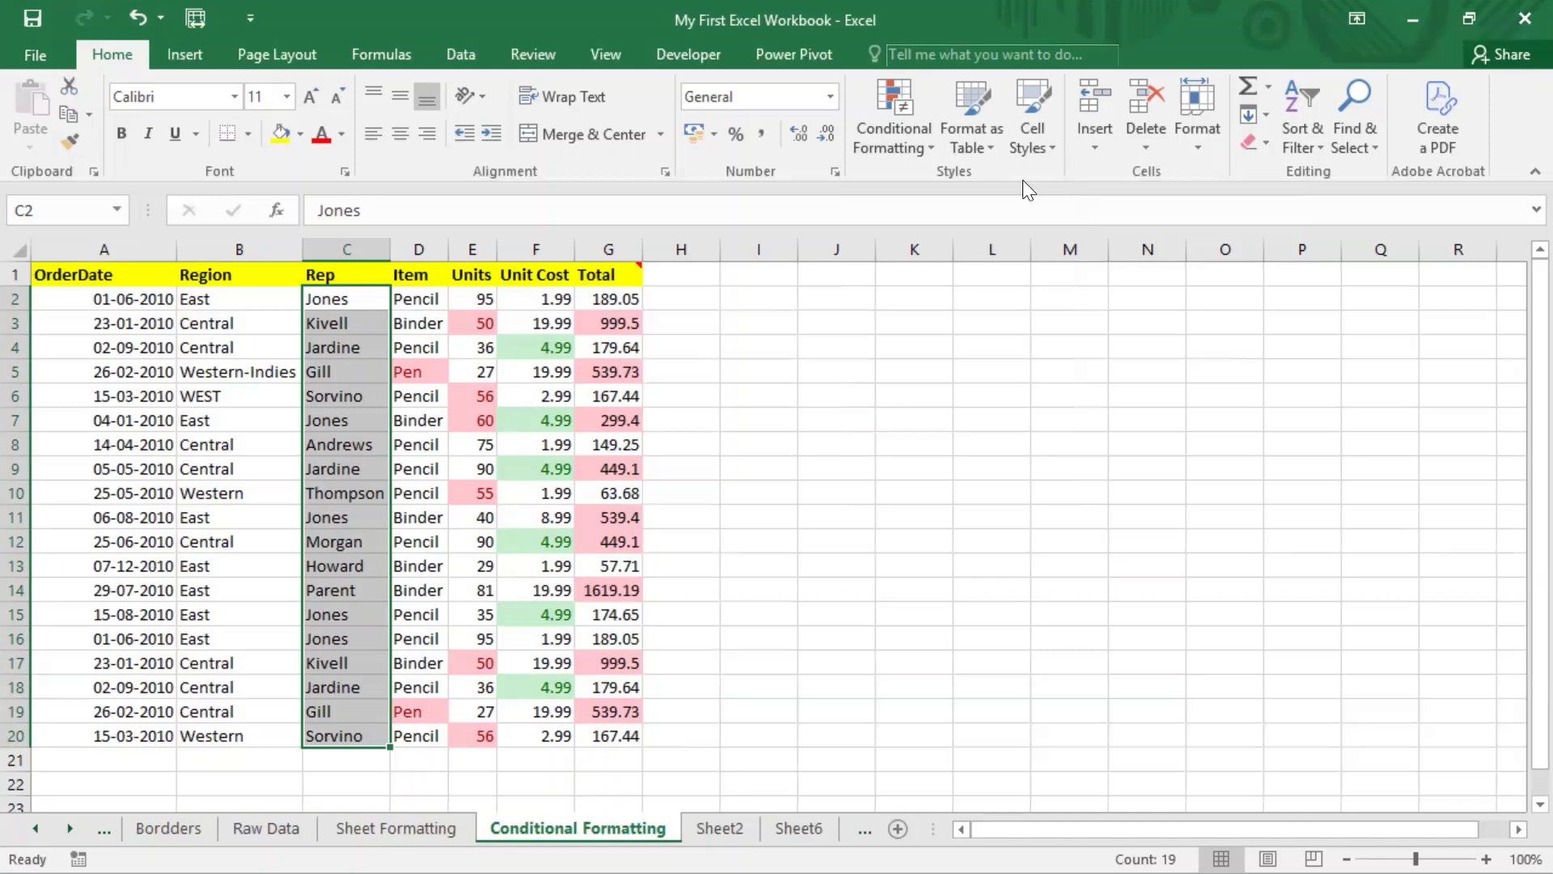
pyautogui.click(903, 147)
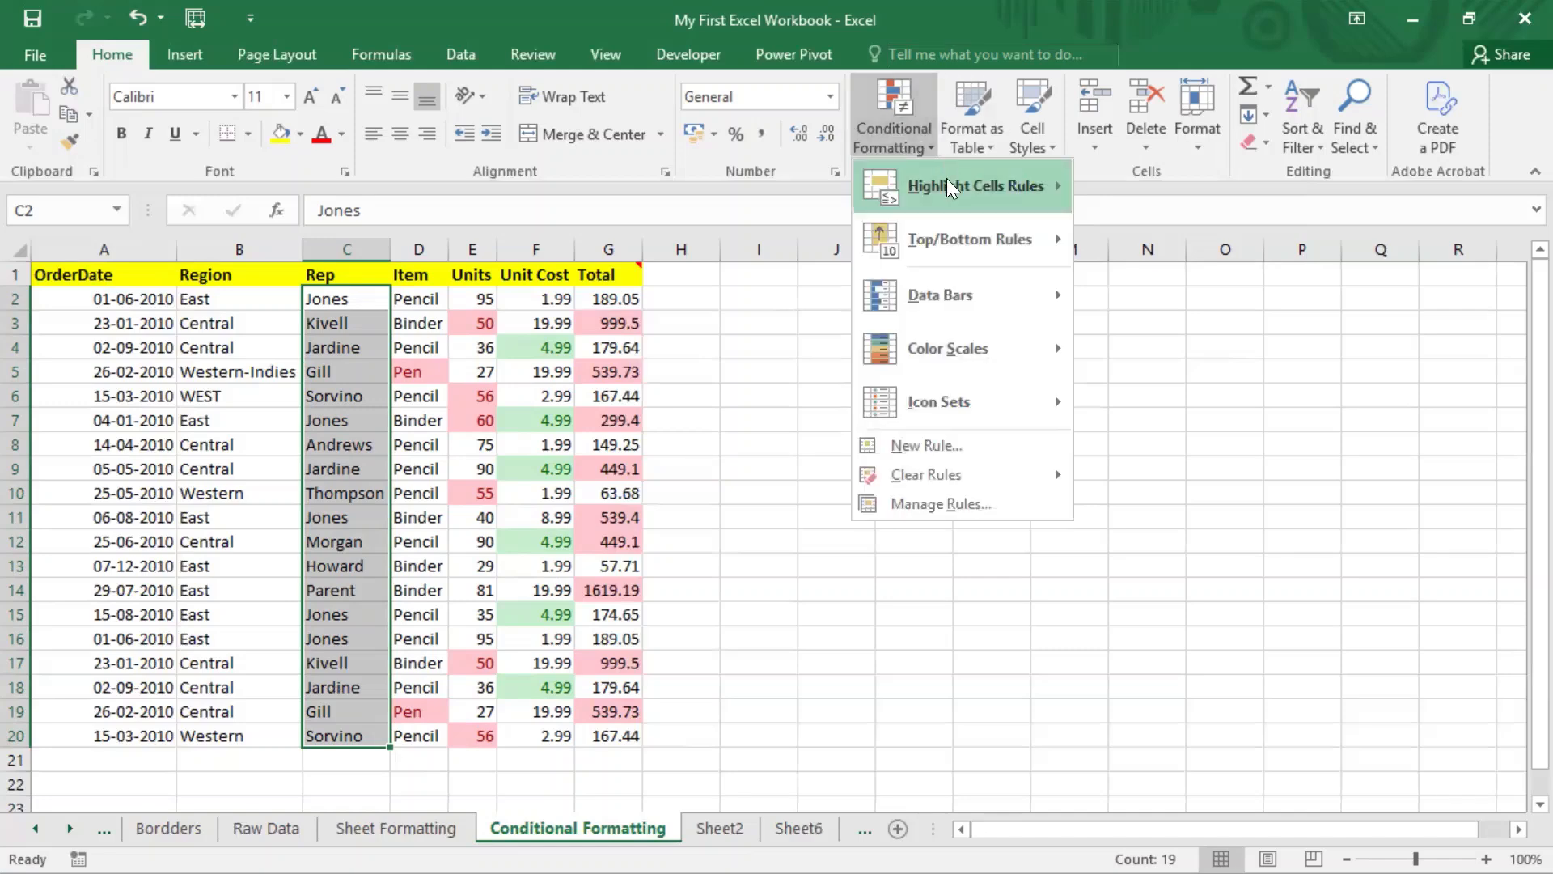
pyautogui.moveTo(947, 181)
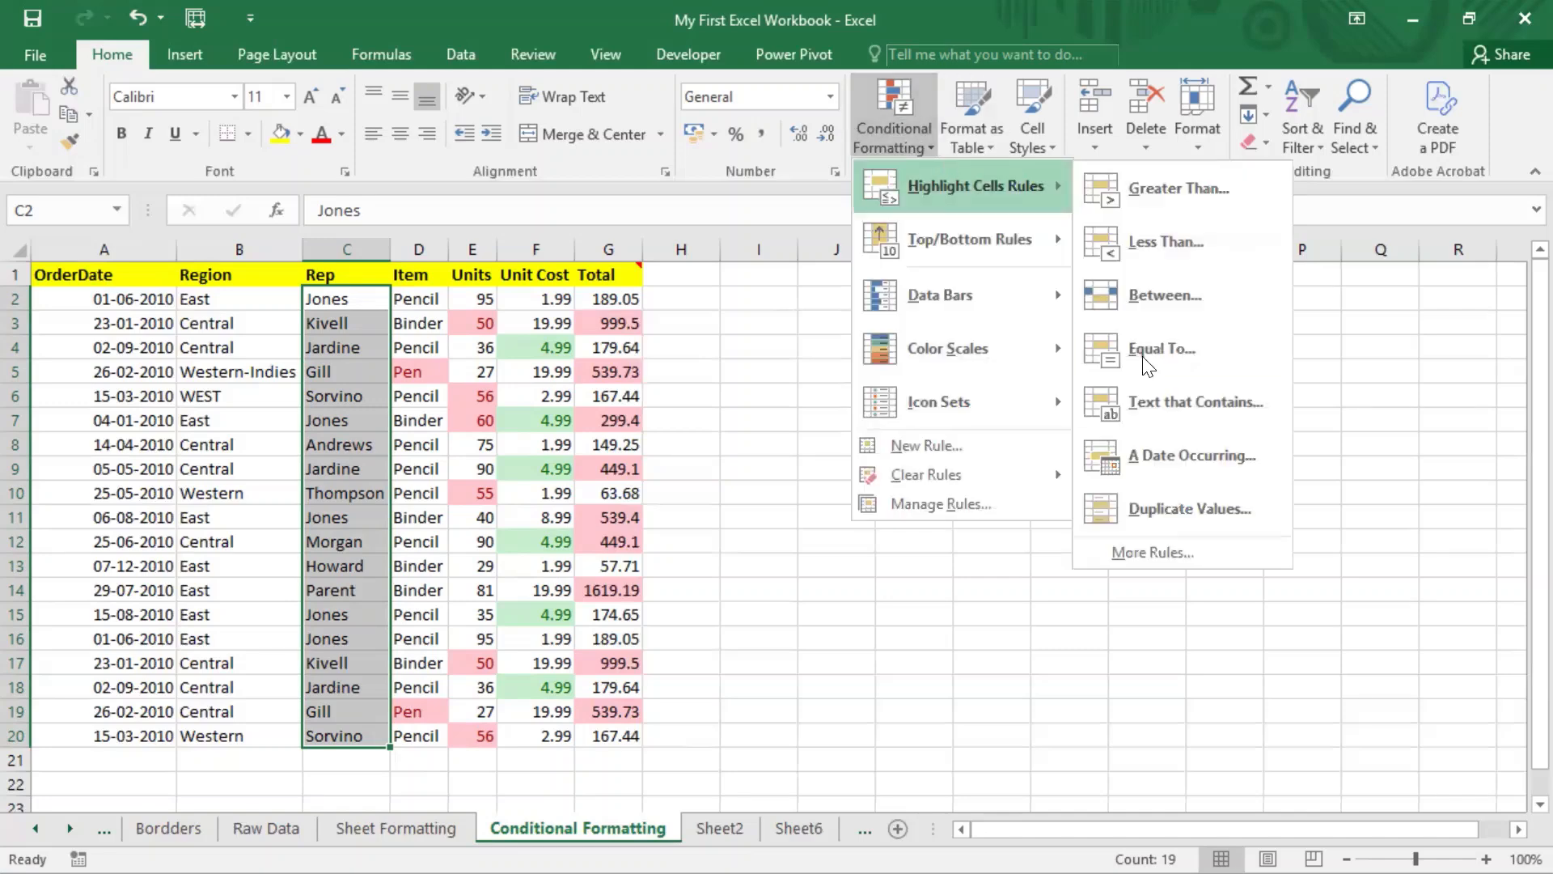
pyautogui.click(1183, 402)
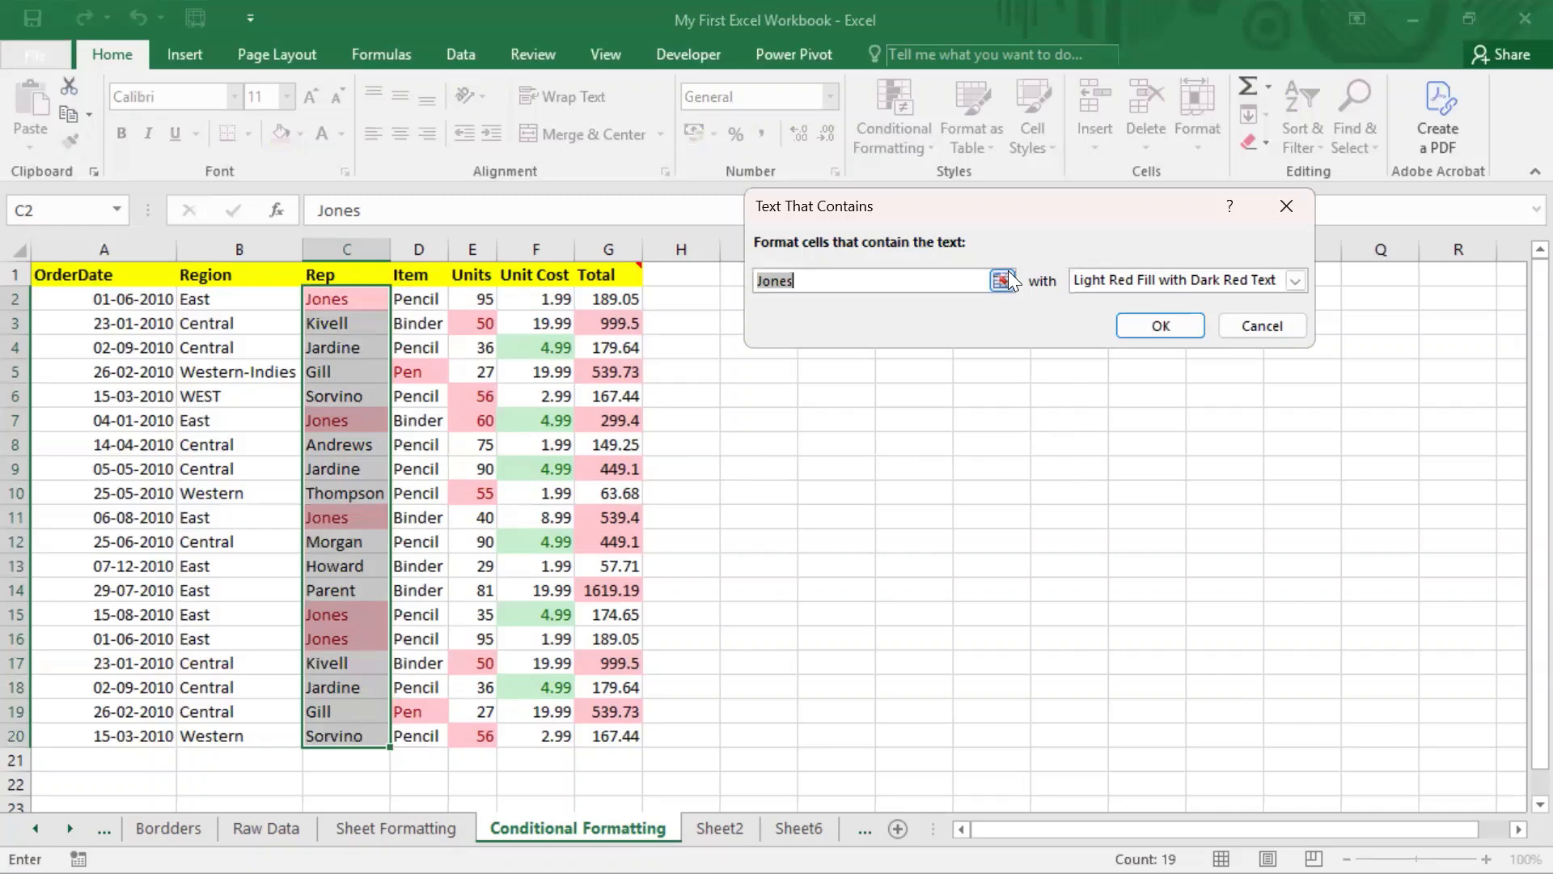
pyautogui.write('on')
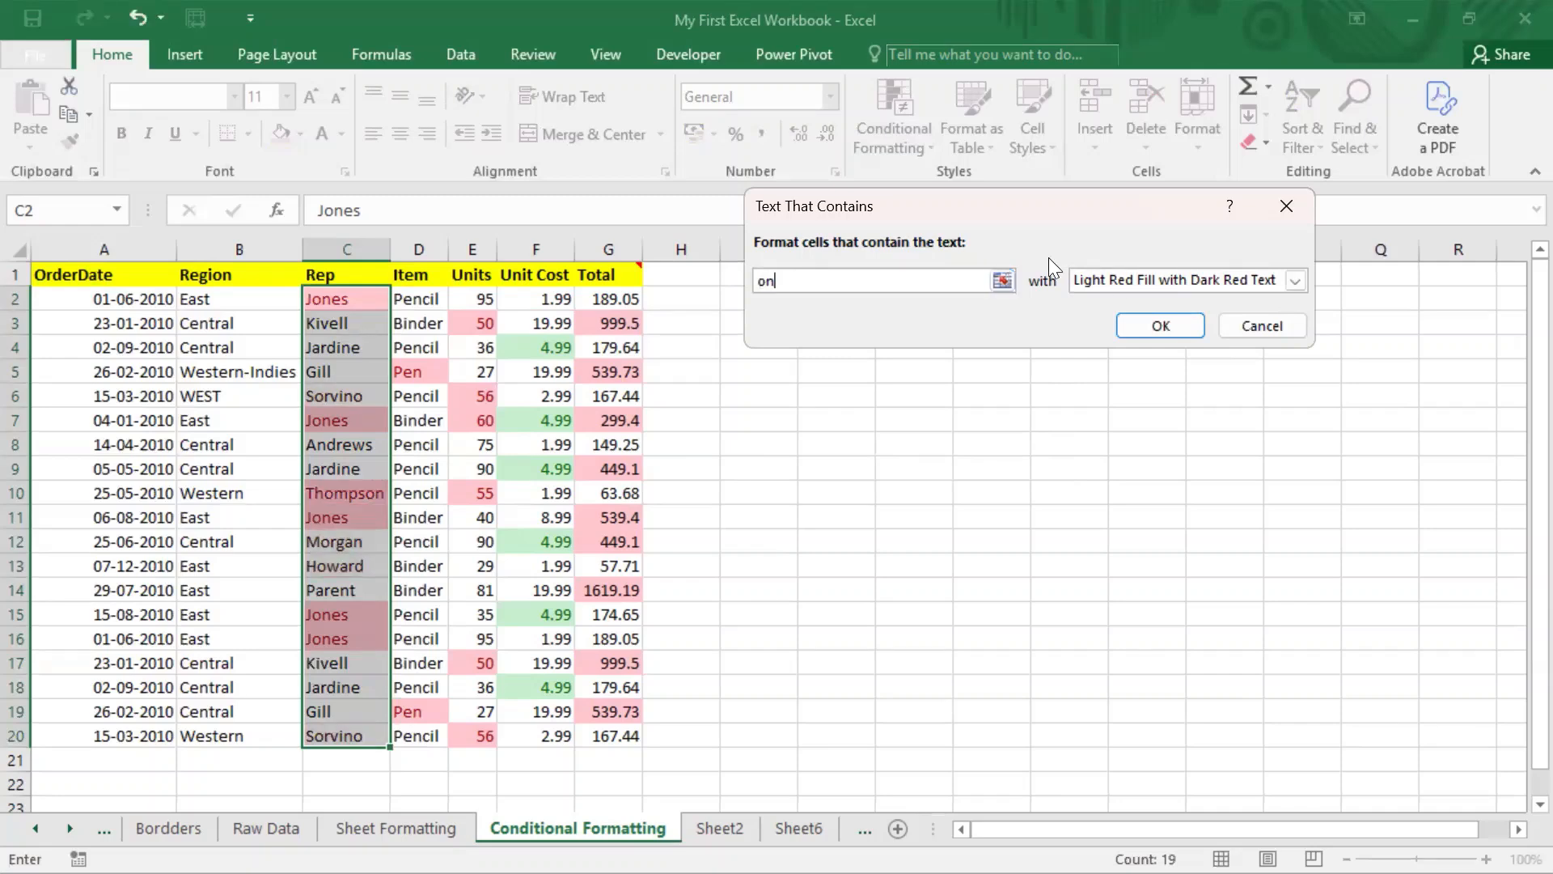
pyautogui.click(1161, 324)
pyautogui.click(361, 402)
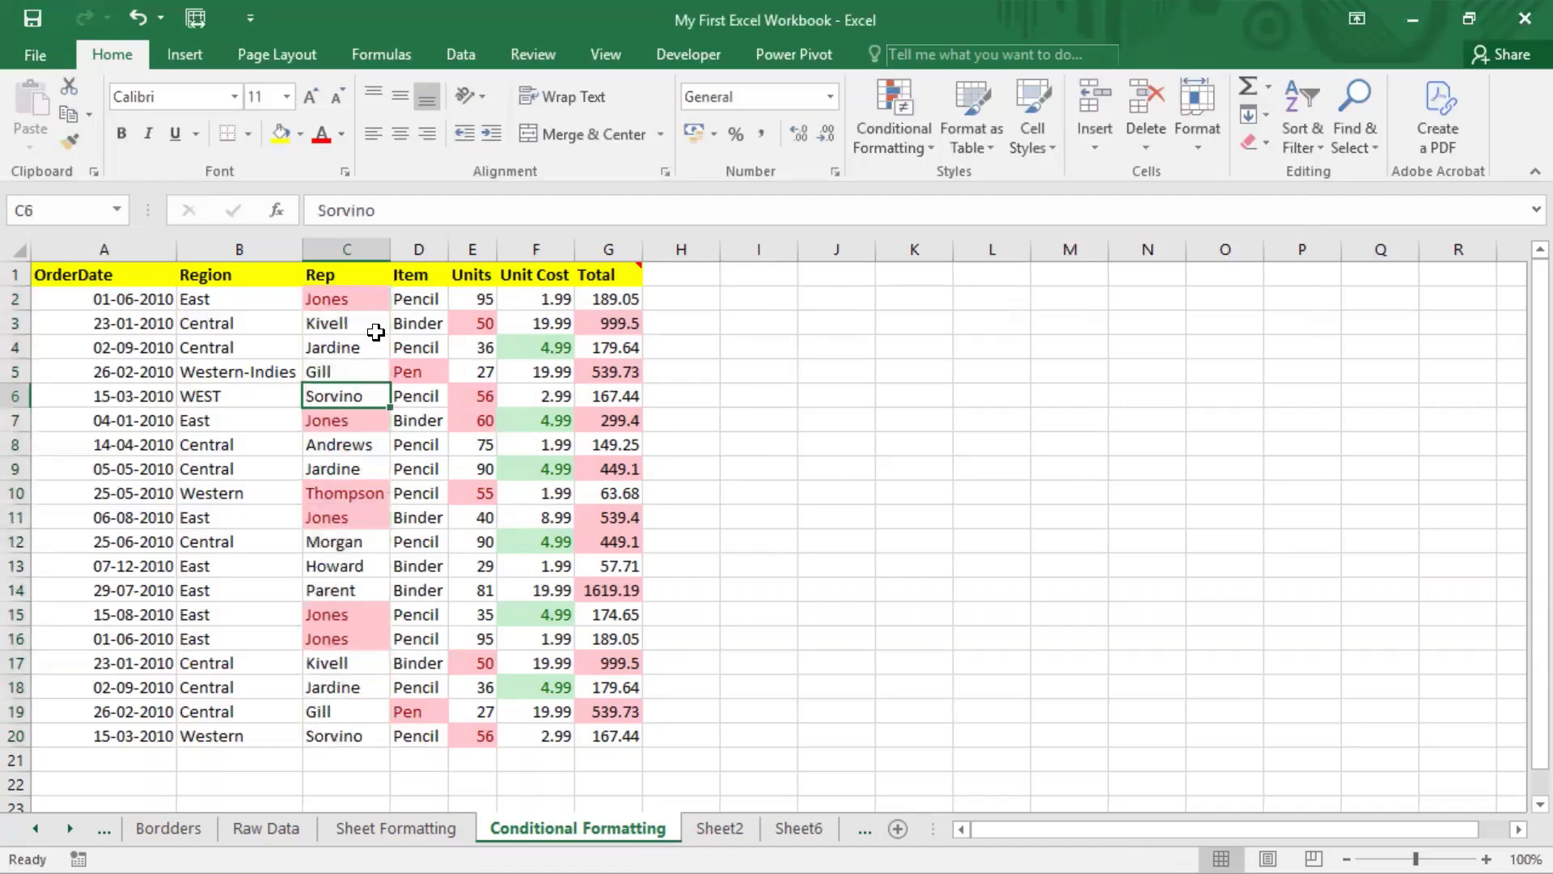
pyautogui.moveTo(371, 299); pyautogui.dragTo(362, 732)
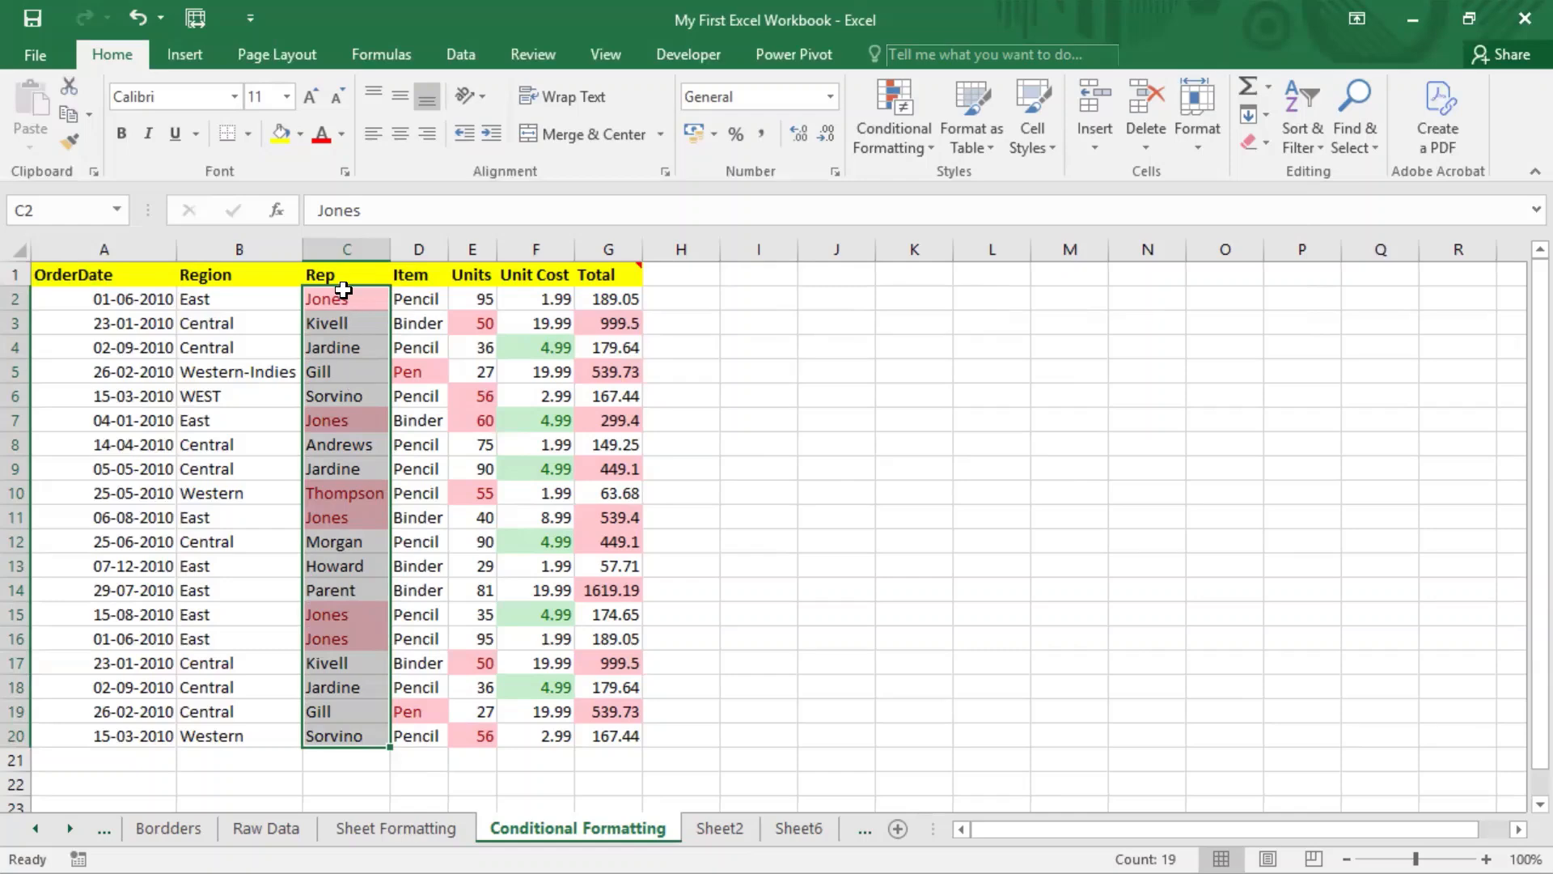
pyautogui.click(341, 644)
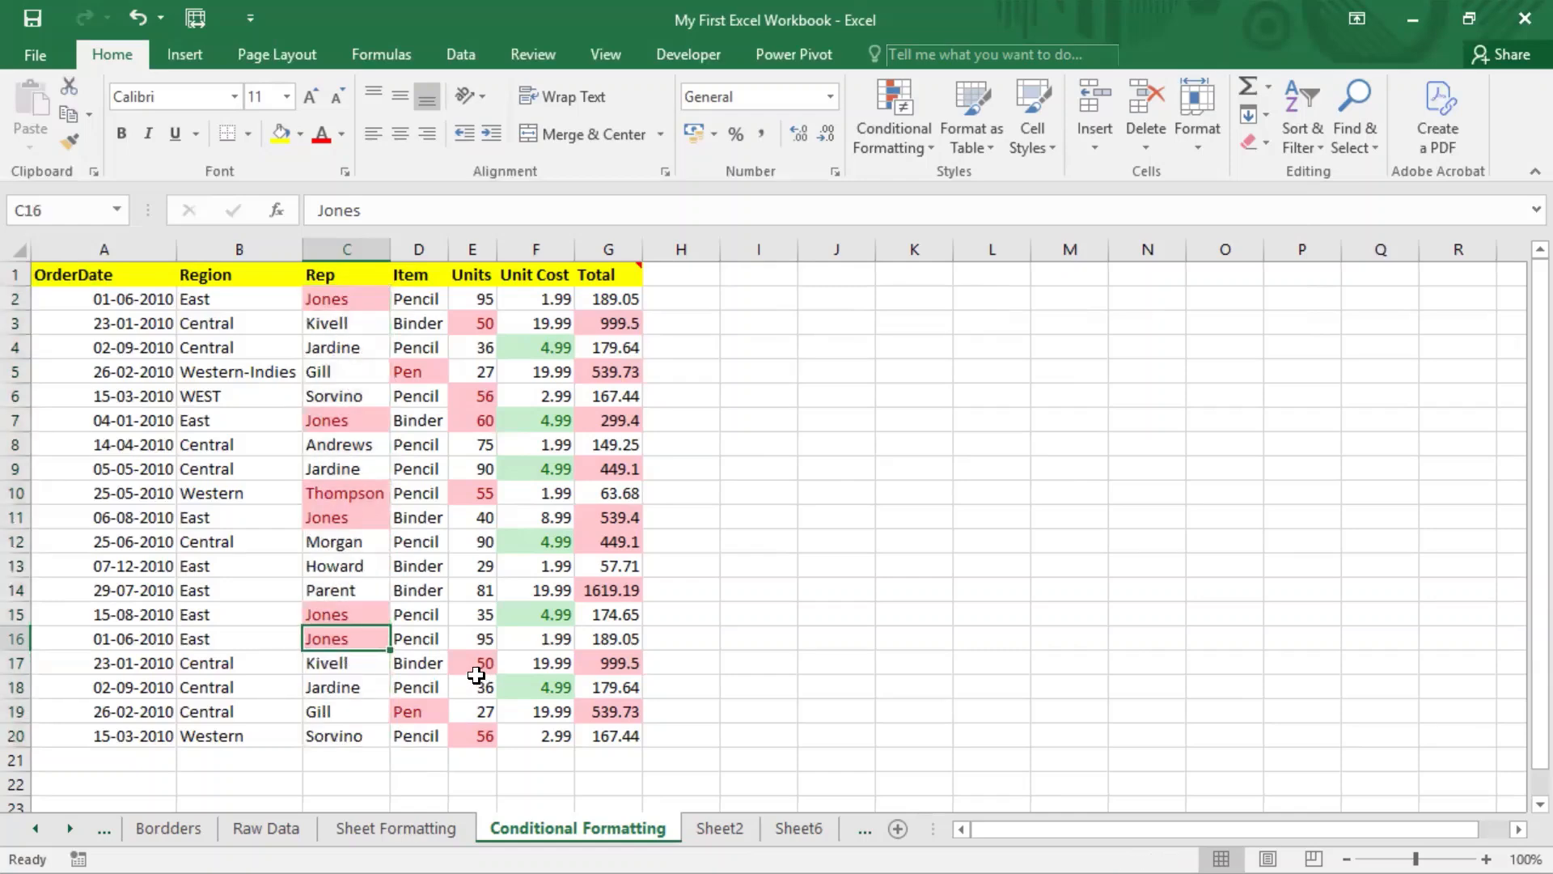
pyautogui.click(361, 296)
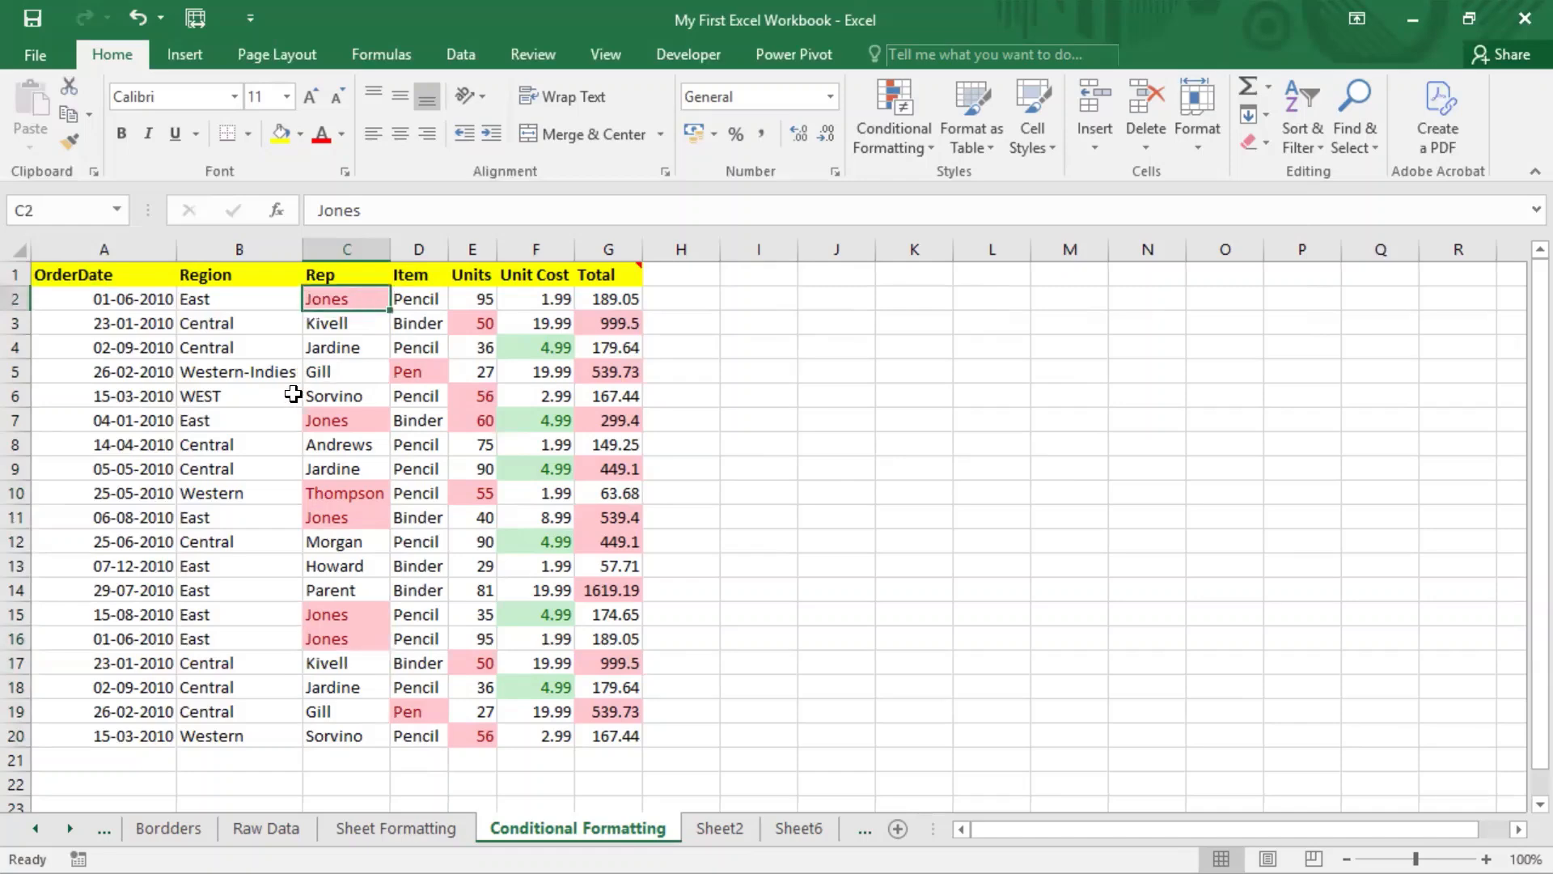
pyautogui.moveTo(335, 298); pyautogui.dragTo(346, 725)
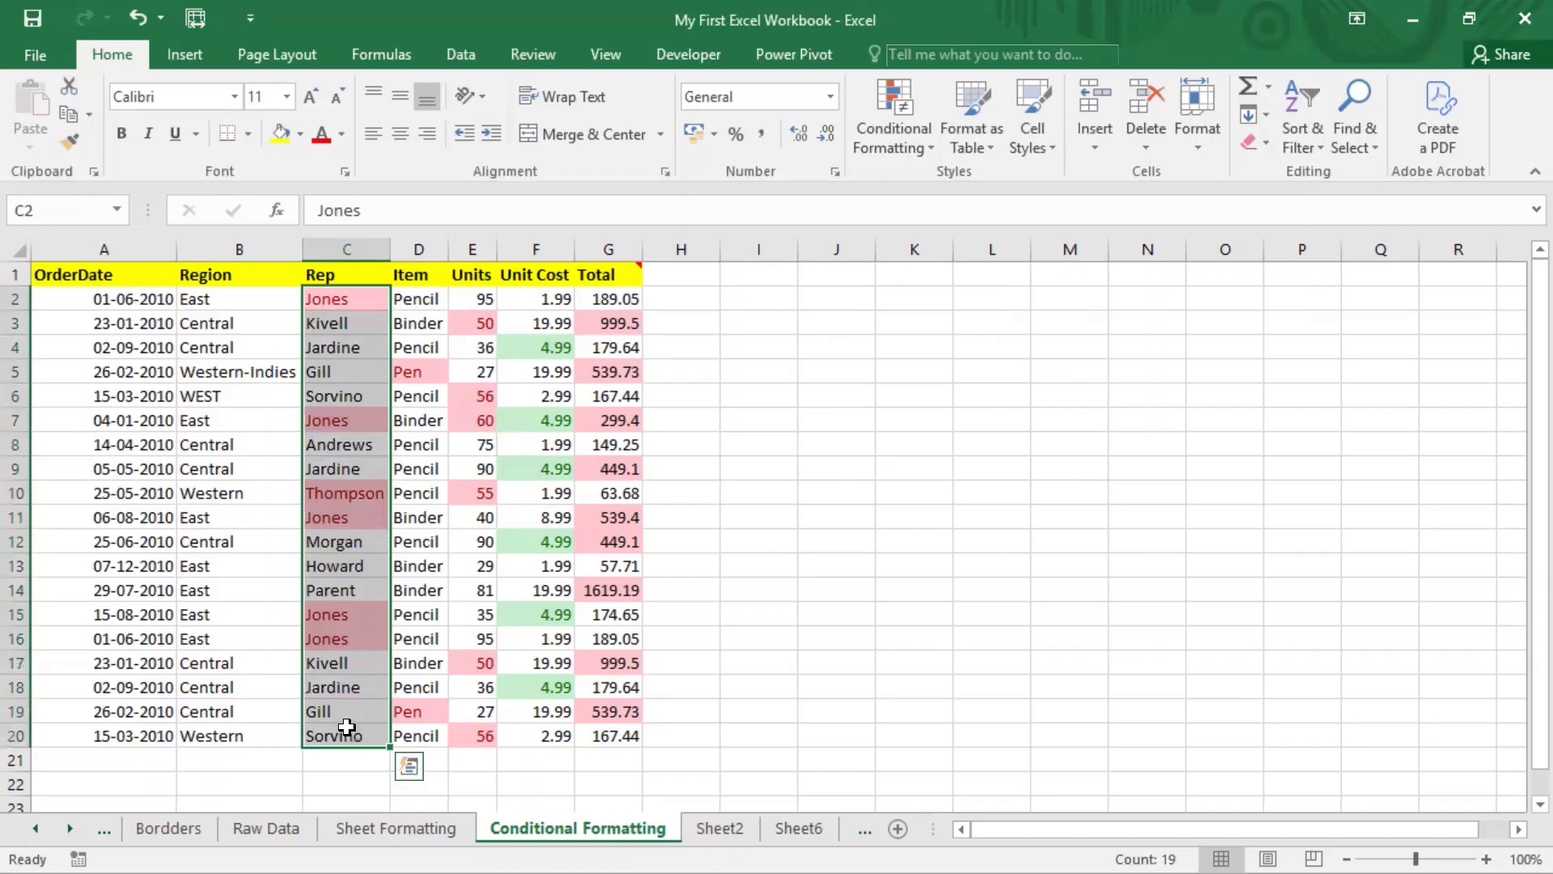
# Step: Add a Text That Contains 'll' rule so Kivell and Gill names show light red
pyautogui.click(922, 147)
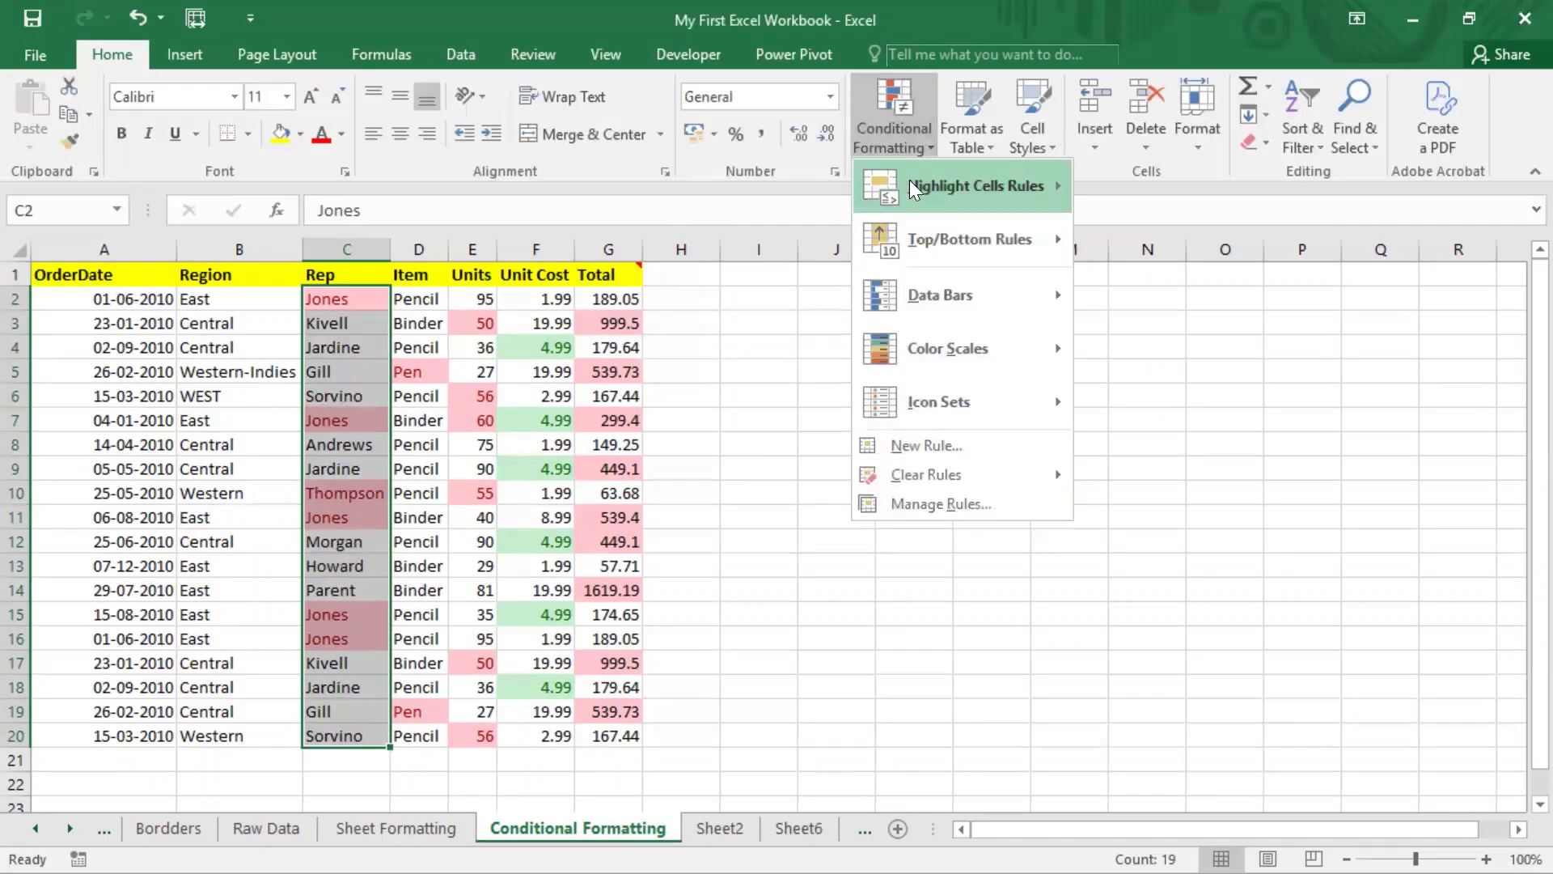
pyautogui.moveTo(1016, 184)
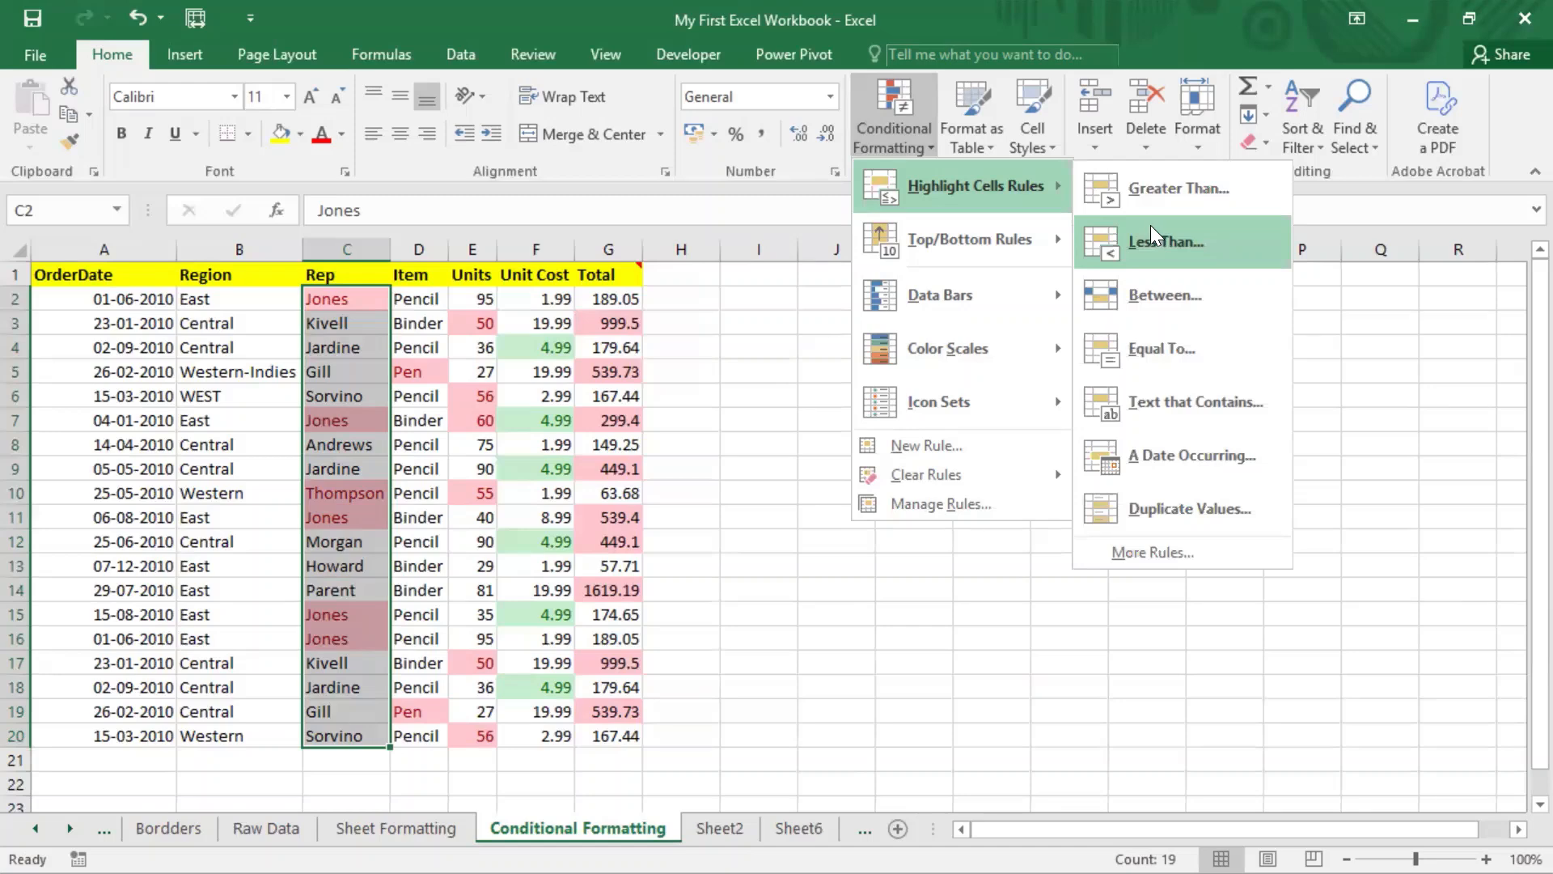
pyautogui.click(1191, 402)
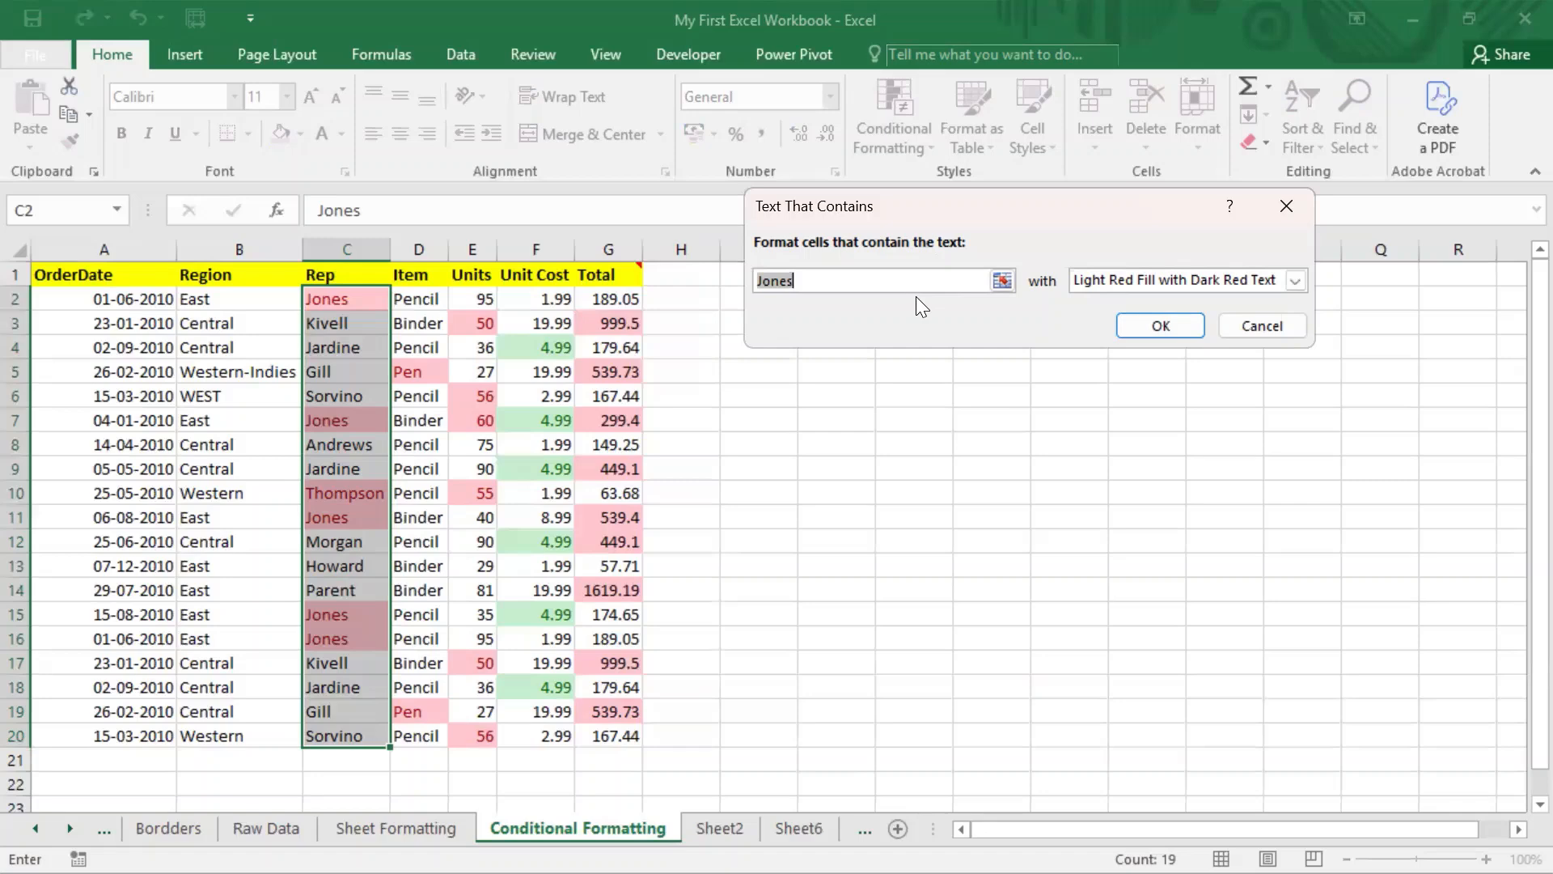
pyautogui.write('ll')
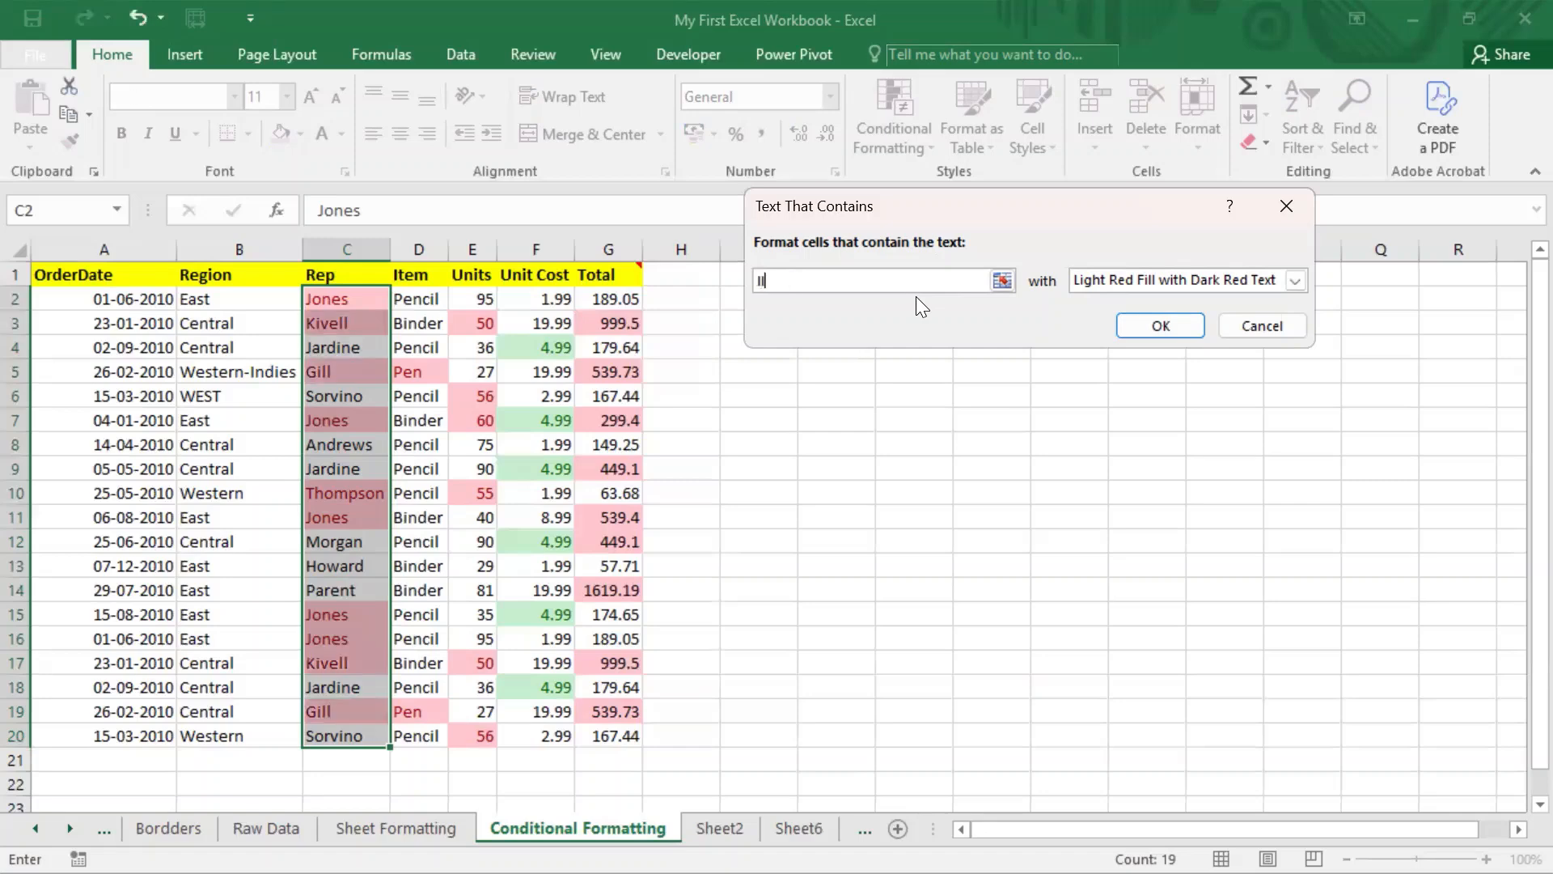
pyautogui.click(1153, 329)
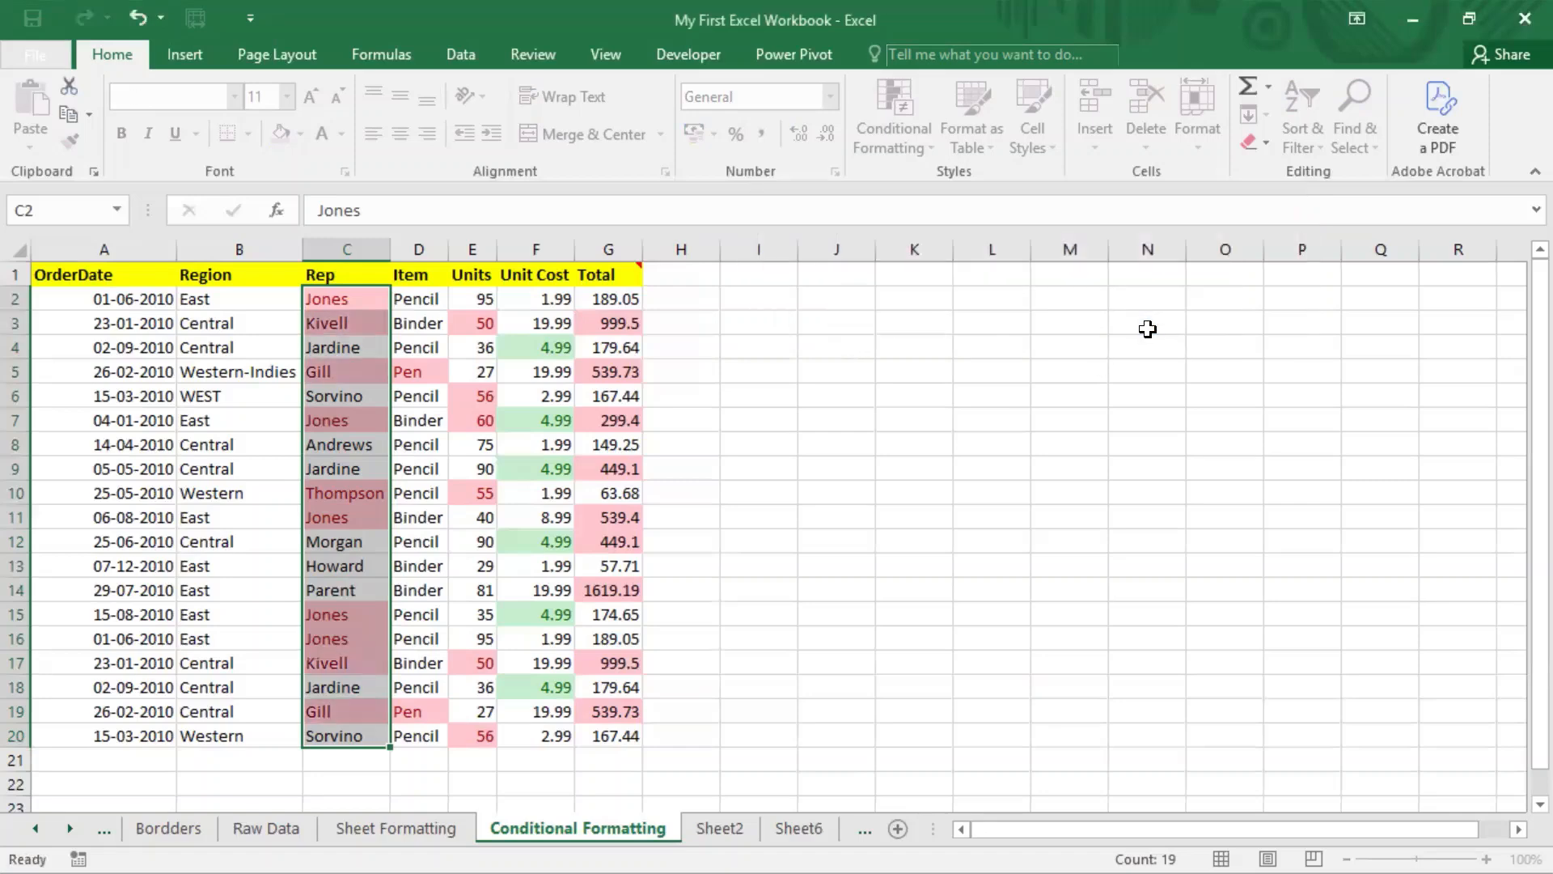
pyautogui.click(473, 423)
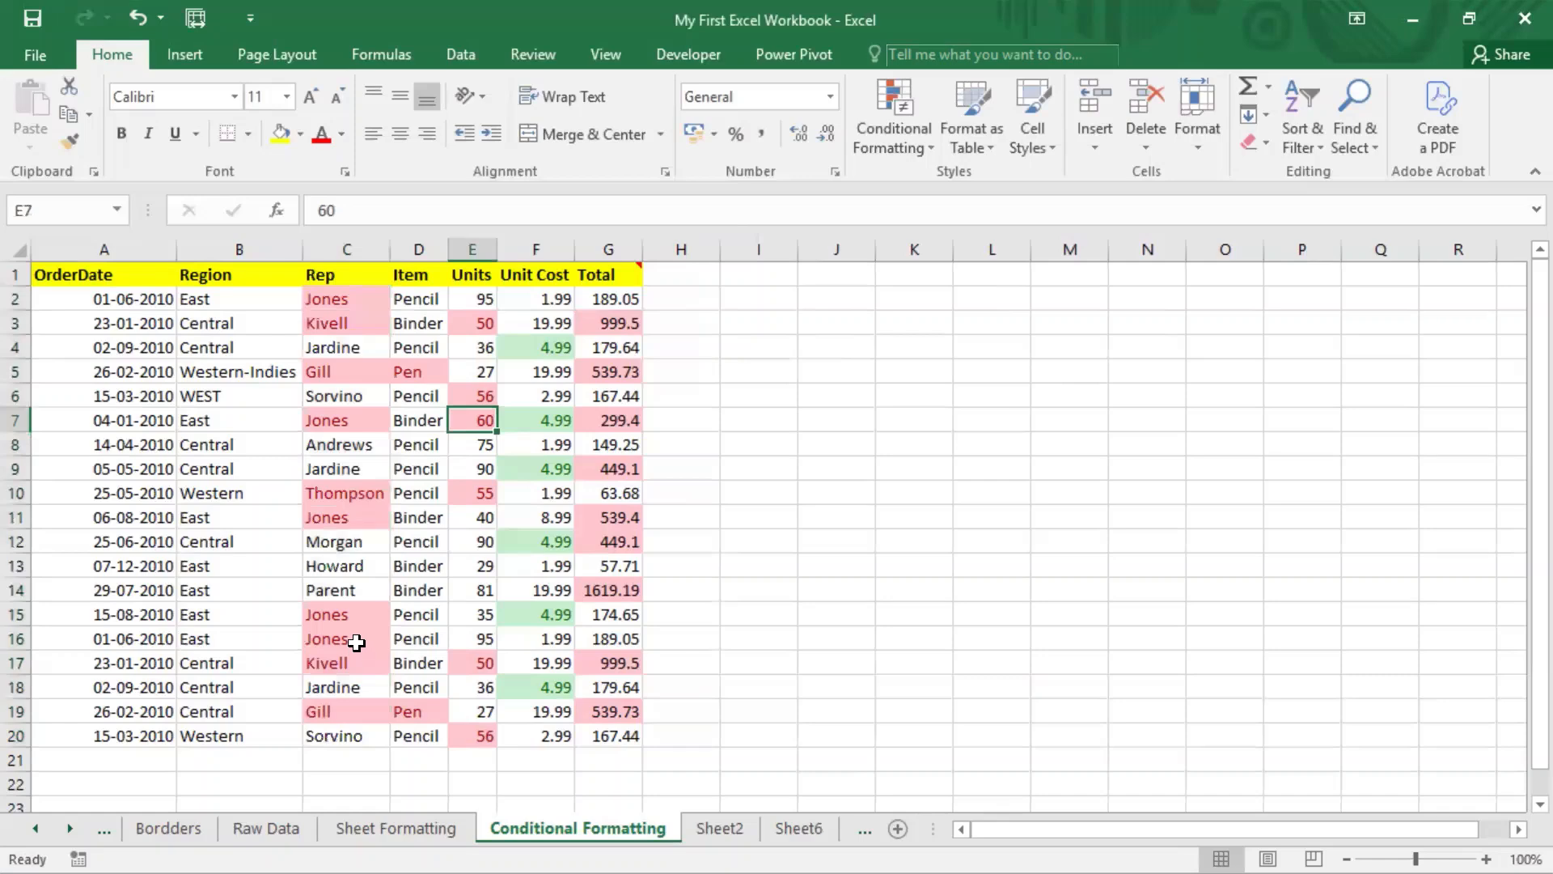
pyautogui.click(354, 670)
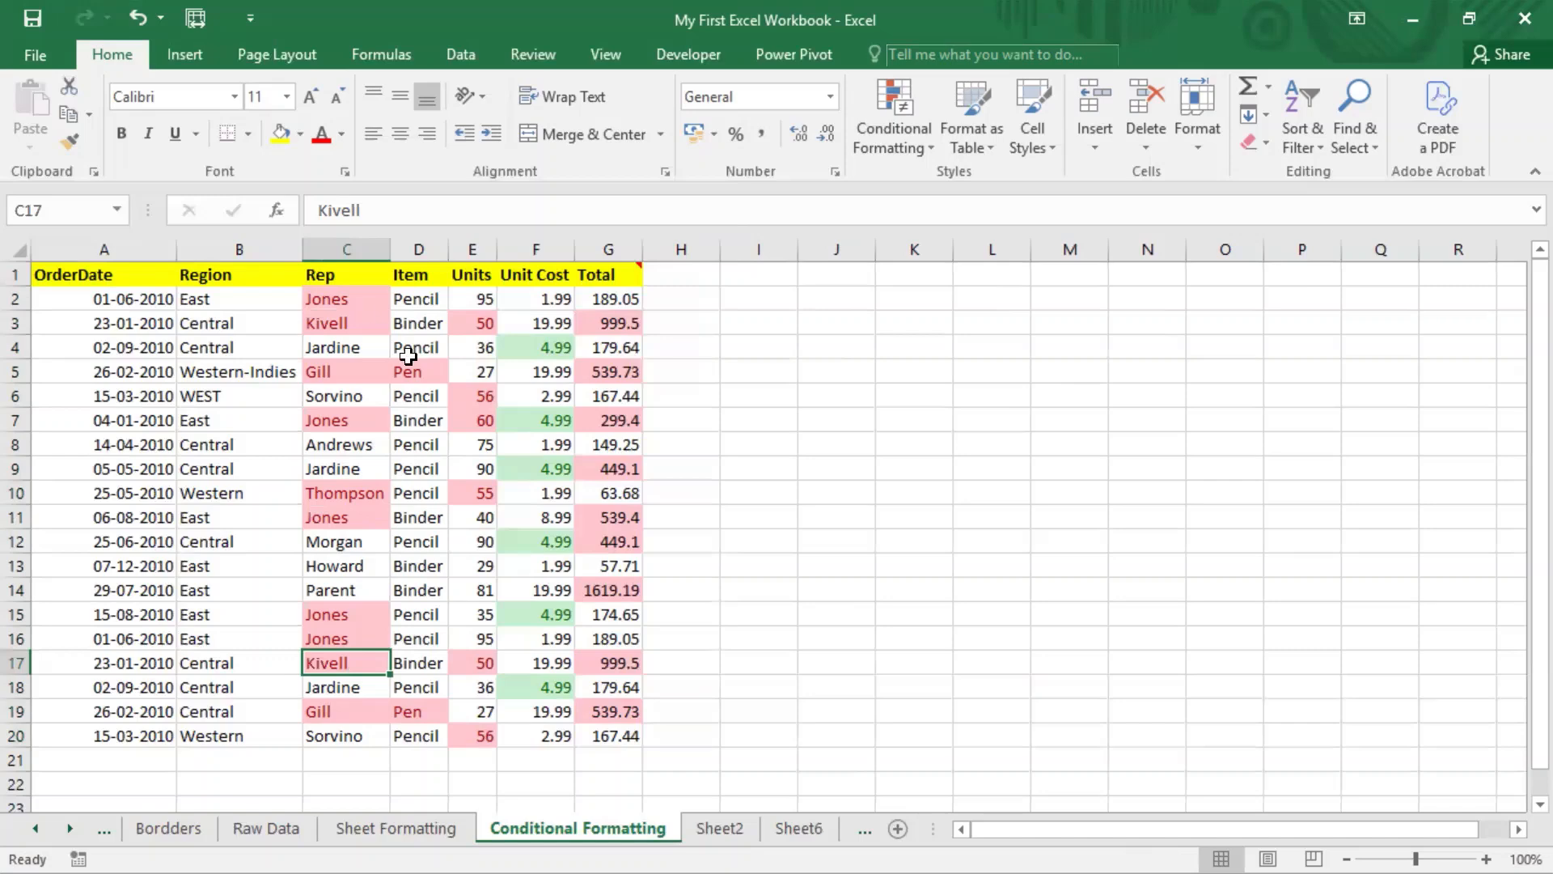
pyautogui.click(896, 153)
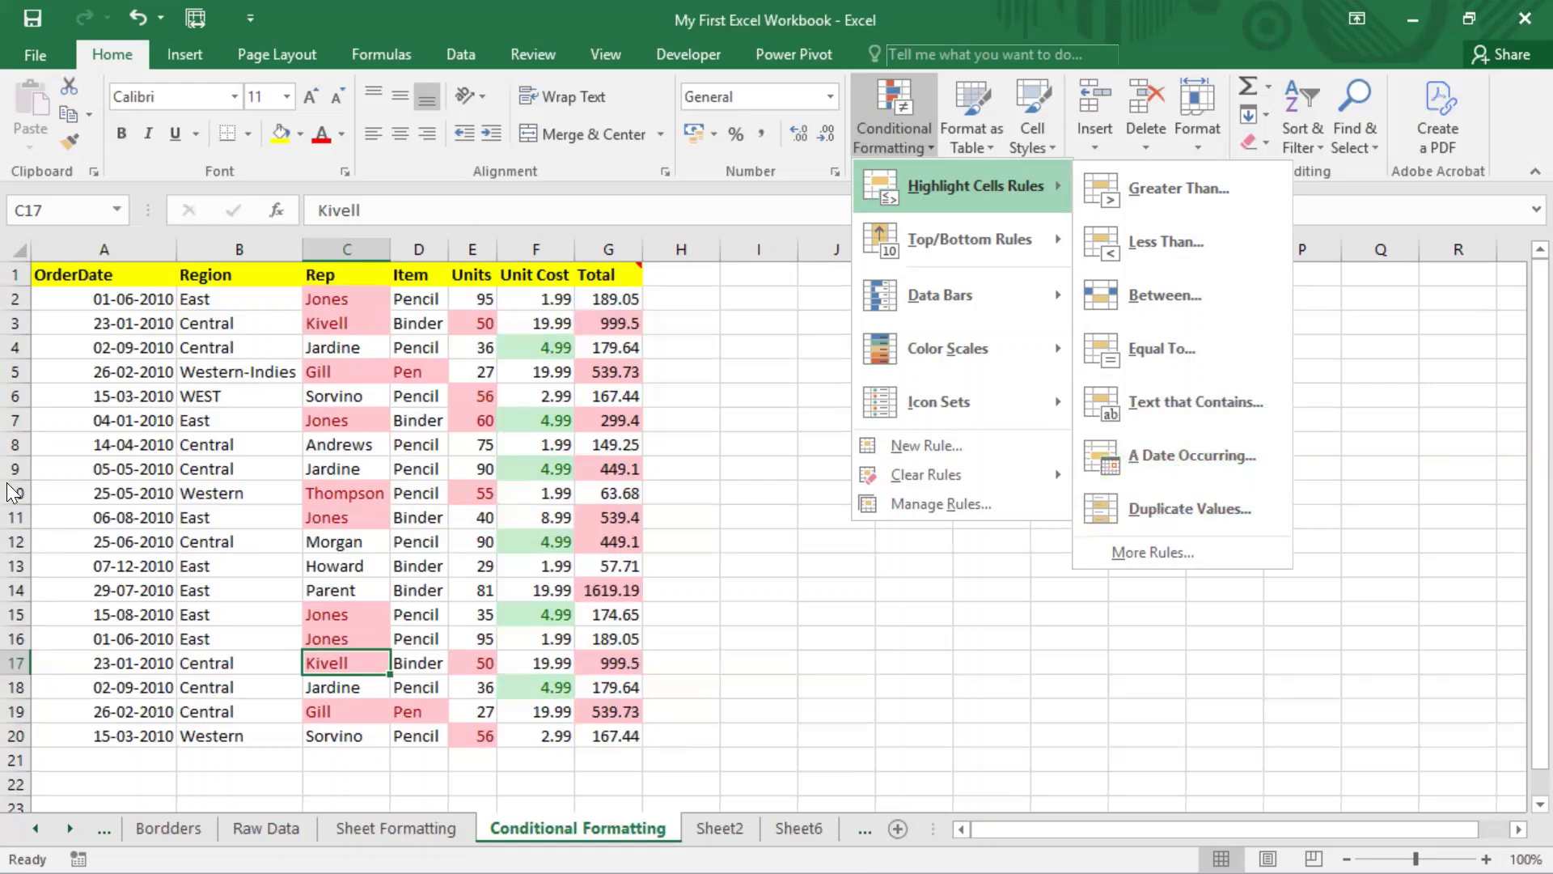
# Step: Select OrderDate cells A2:A20 and add an A Date Occurring 'Last month' light red rule
pyautogui.click(153, 377)
pyautogui.moveTo(129, 298); pyautogui.dragTo(129, 347)
pyautogui.moveTo(144, 519); pyautogui.dragTo(156, 736)
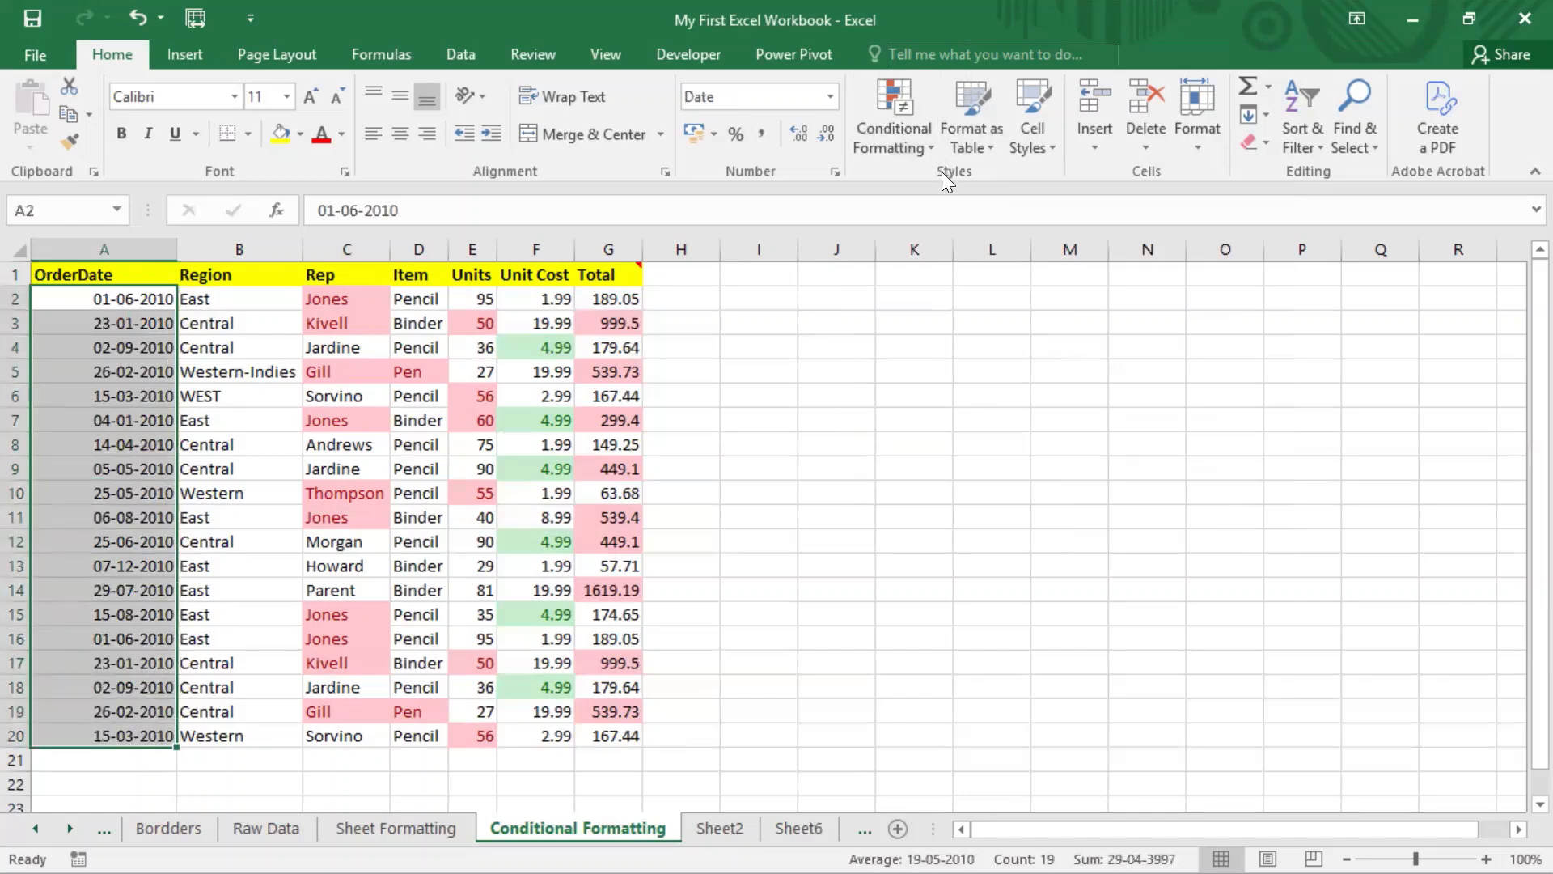
pyautogui.click(918, 147)
pyautogui.moveTo(952, 185)
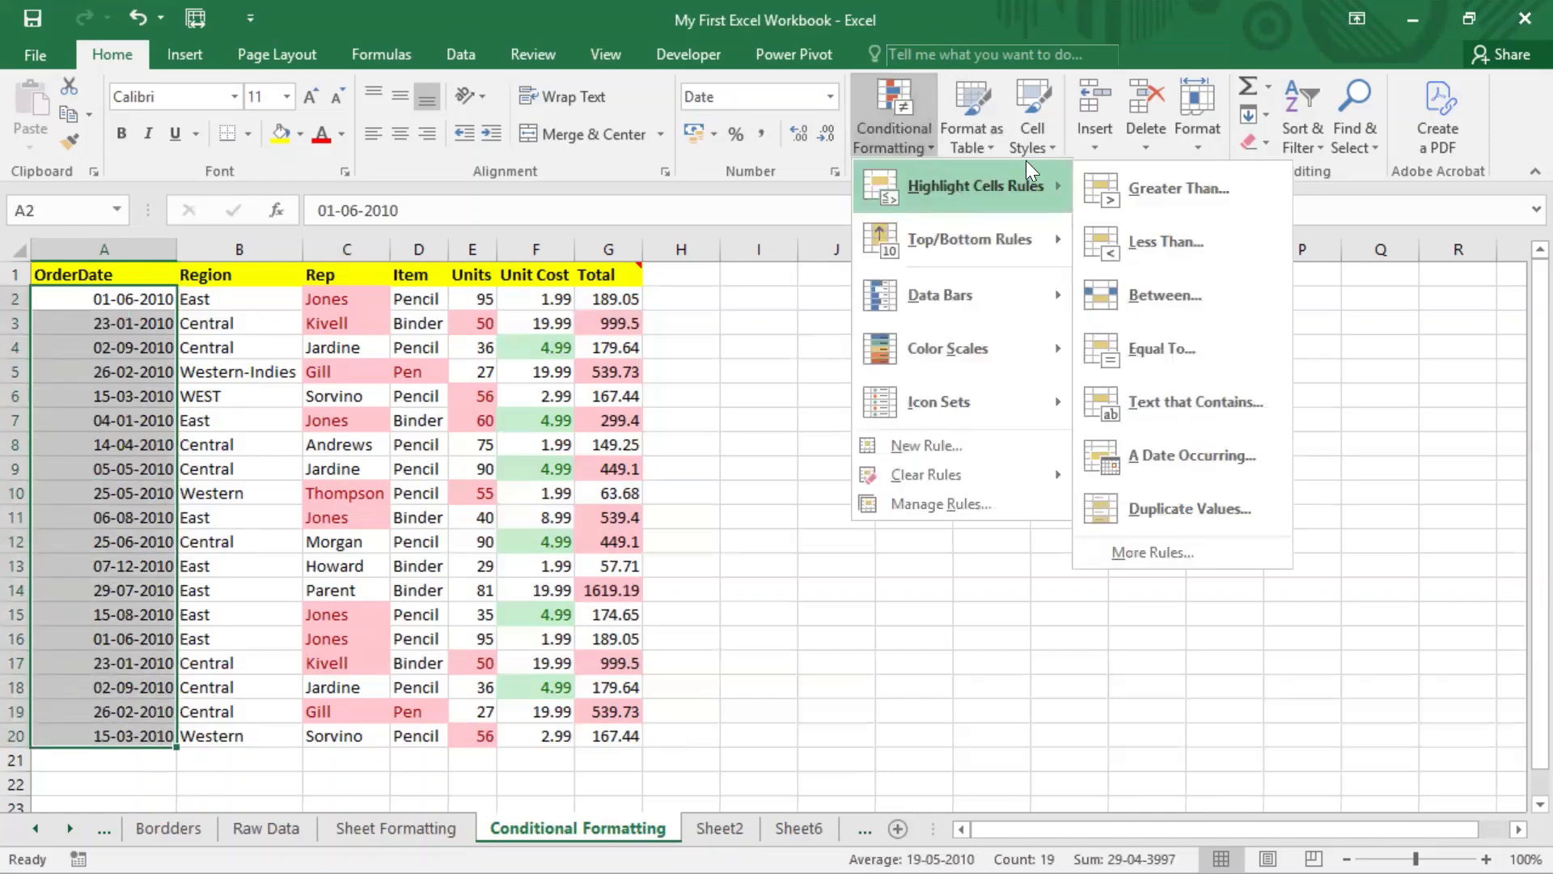
pyautogui.click(1197, 458)
pyautogui.click(942, 252)
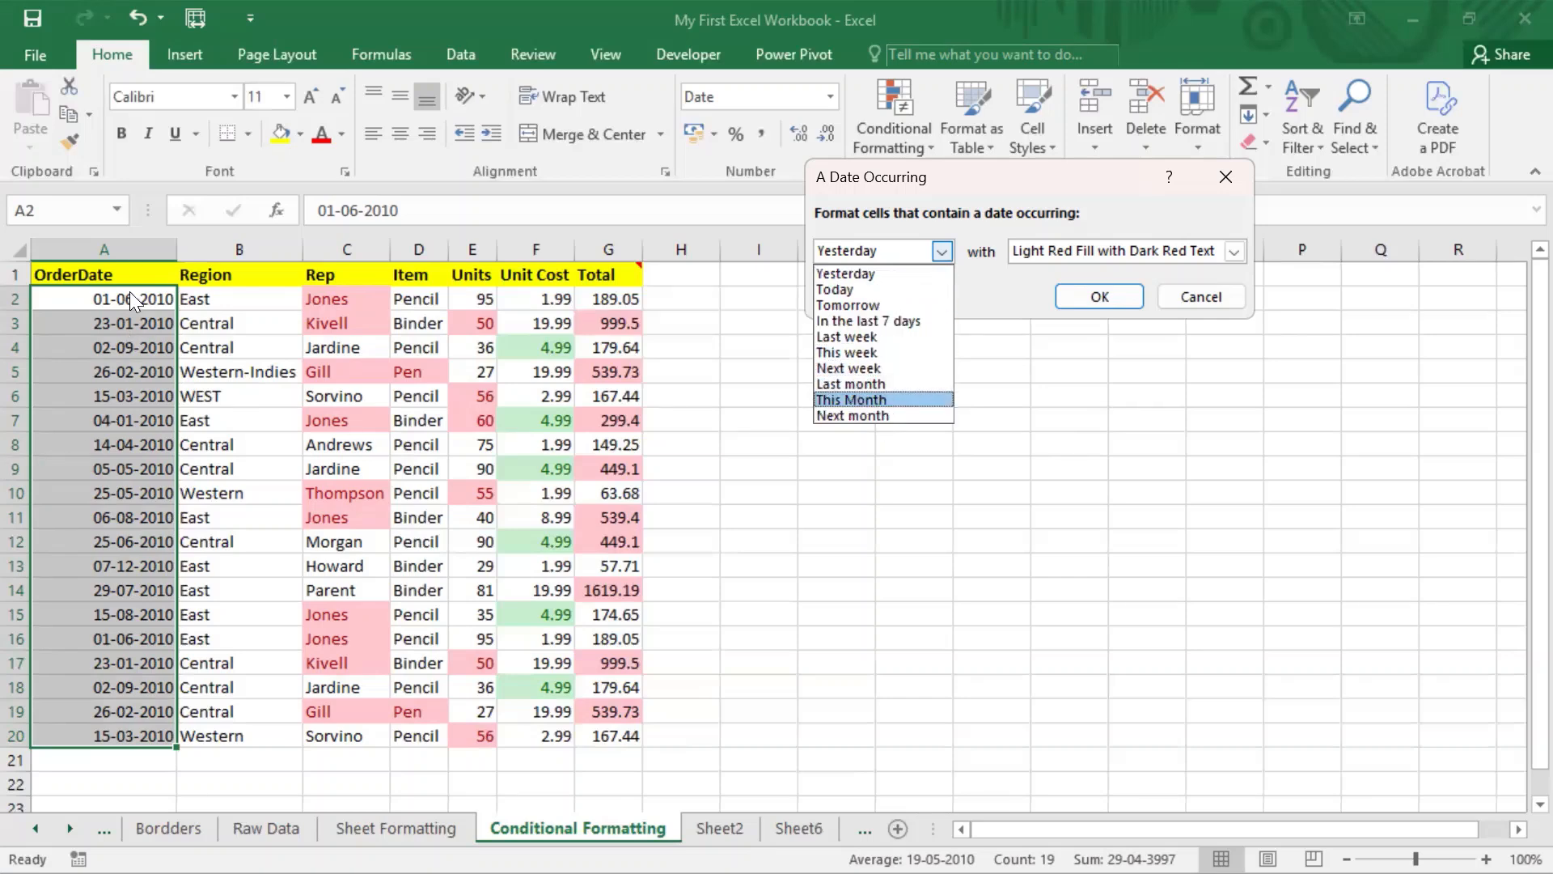
pyautogui.click(883, 382)
pyautogui.click(1111, 294)
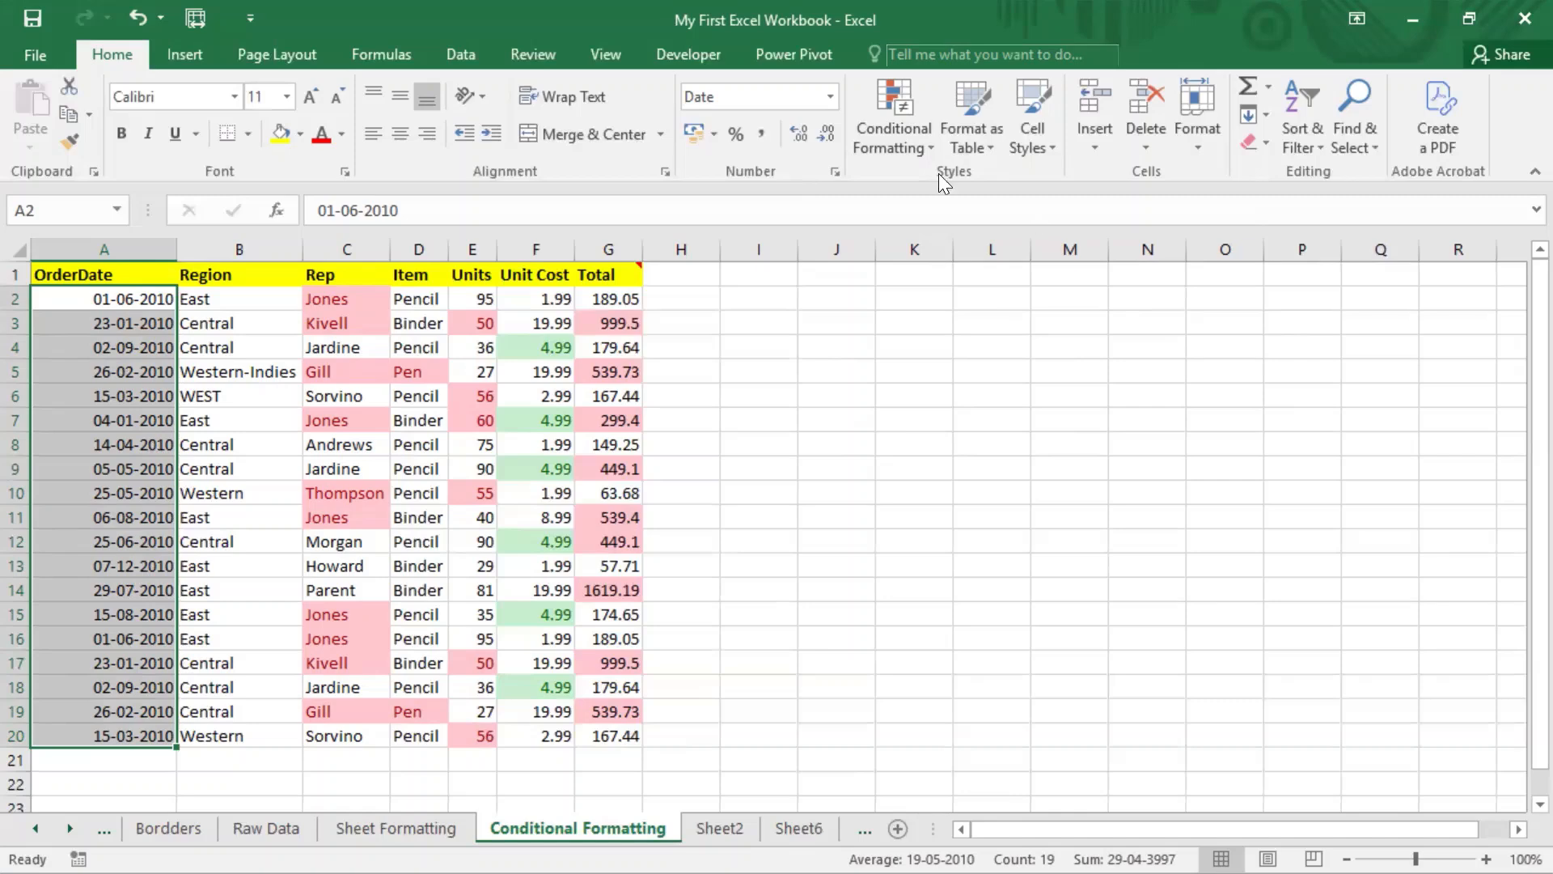
pyautogui.click(932, 146)
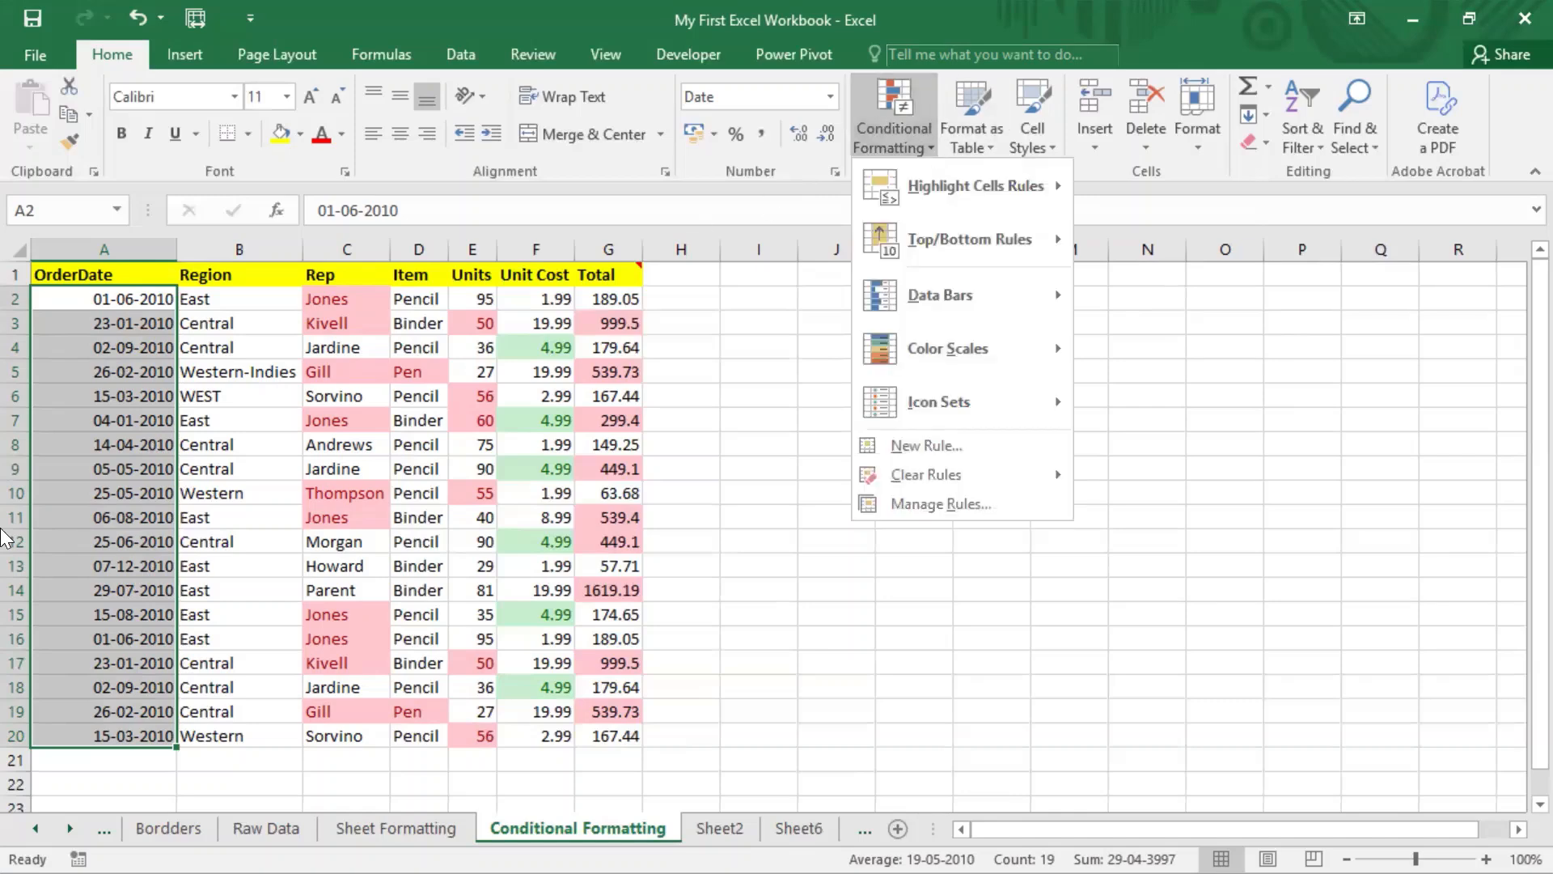
# Step: Replace 2010 with 2025 across OrderDate cells A2:A20, changing all 19 dates
pyautogui.click(162, 307)
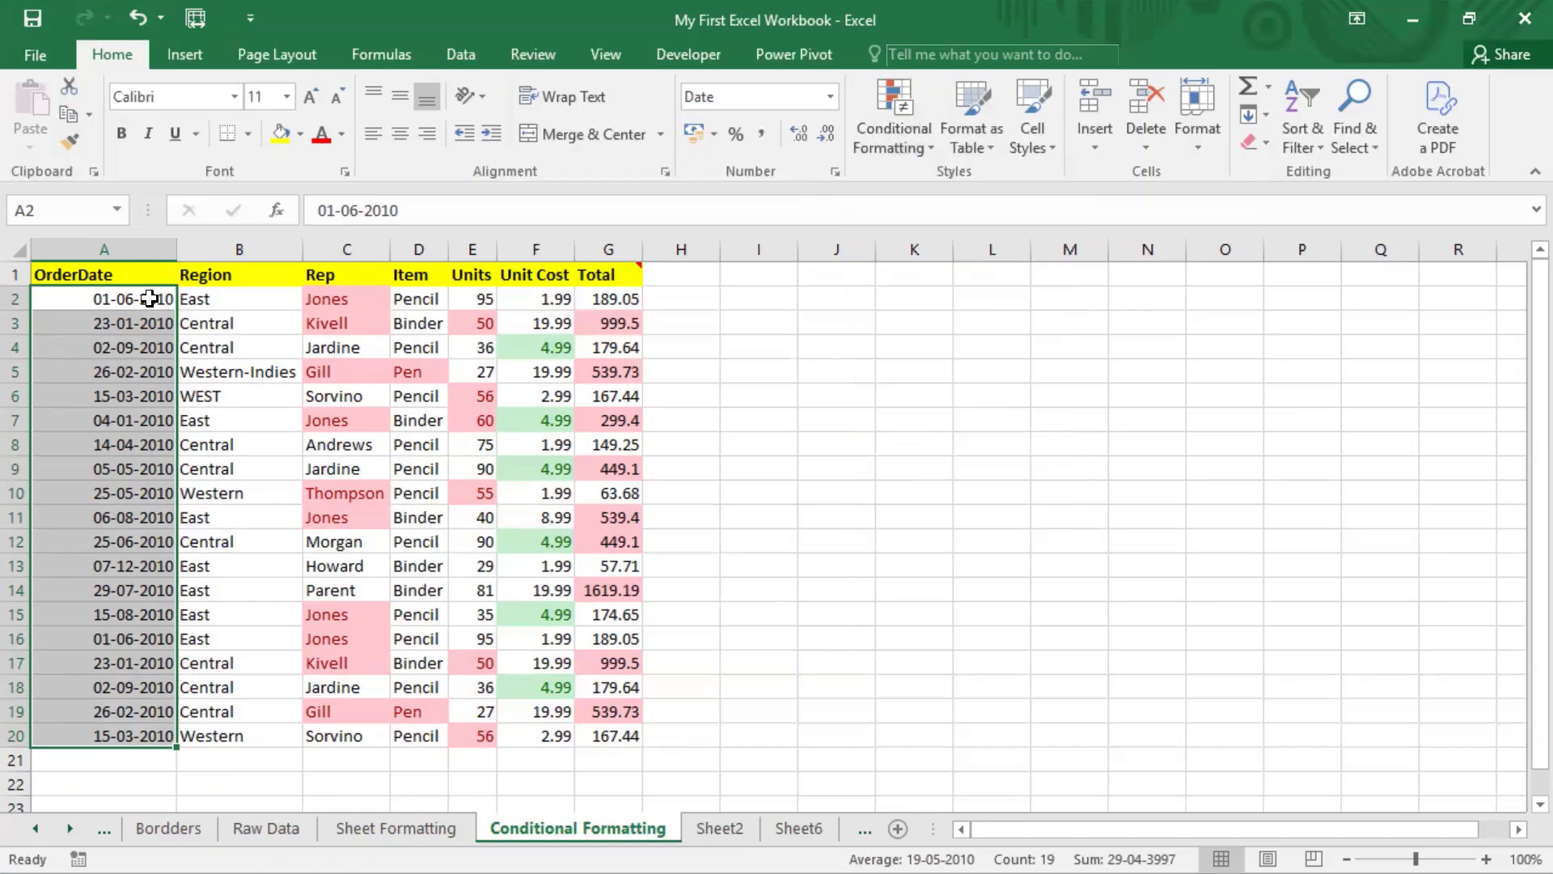
pyautogui.moveTo(153, 299); pyautogui.dragTo(136, 726)
pyautogui.hotkey('ctrl', 'f')
pyautogui.write('2')
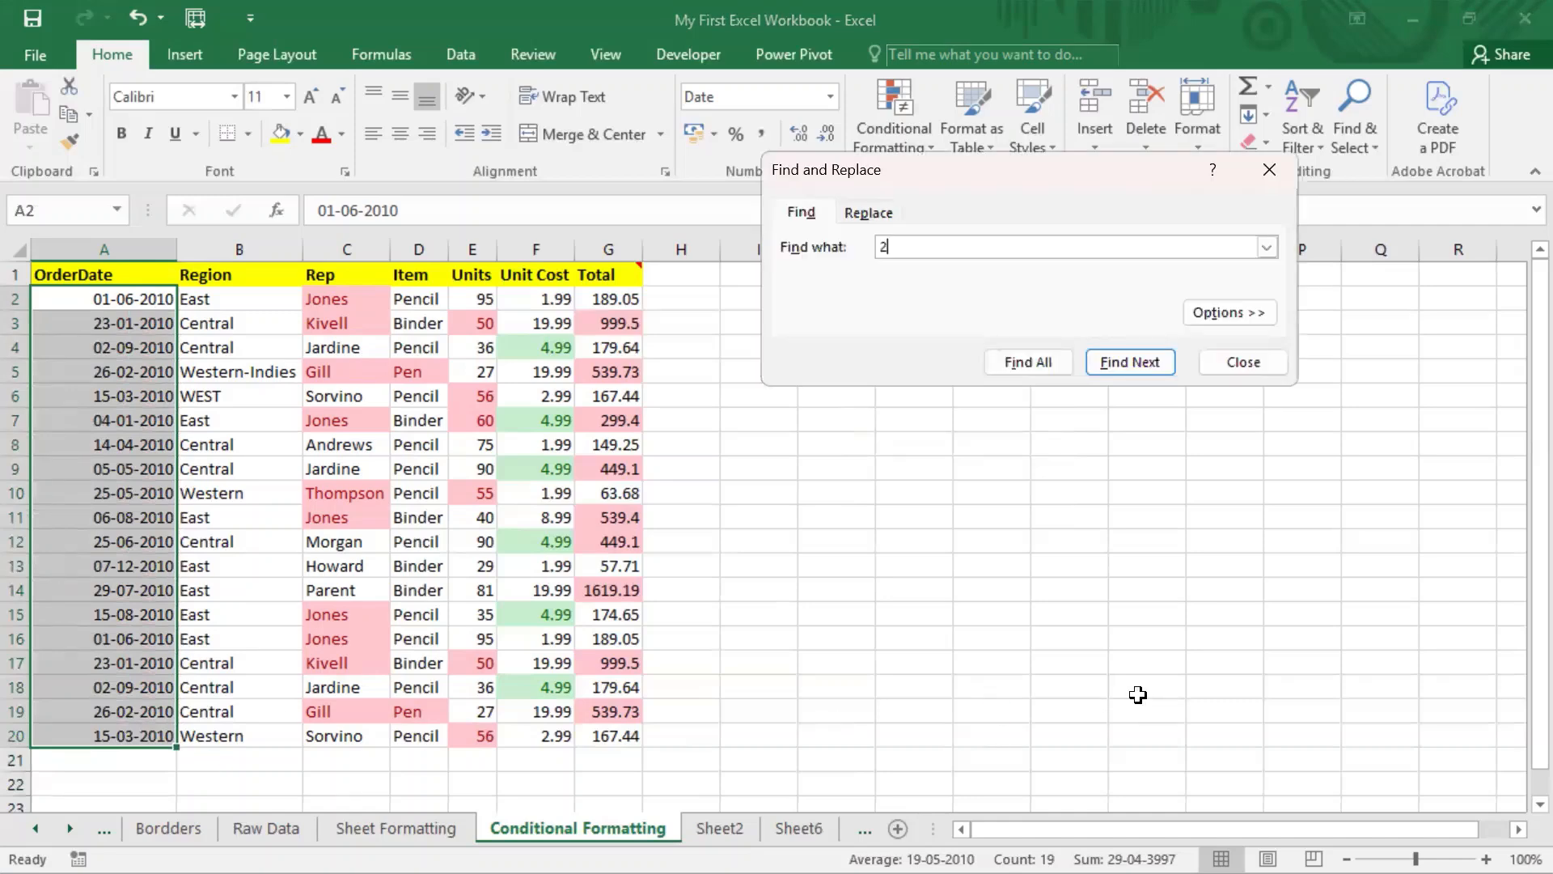
pyautogui.write('010')
pyautogui.click(868, 216)
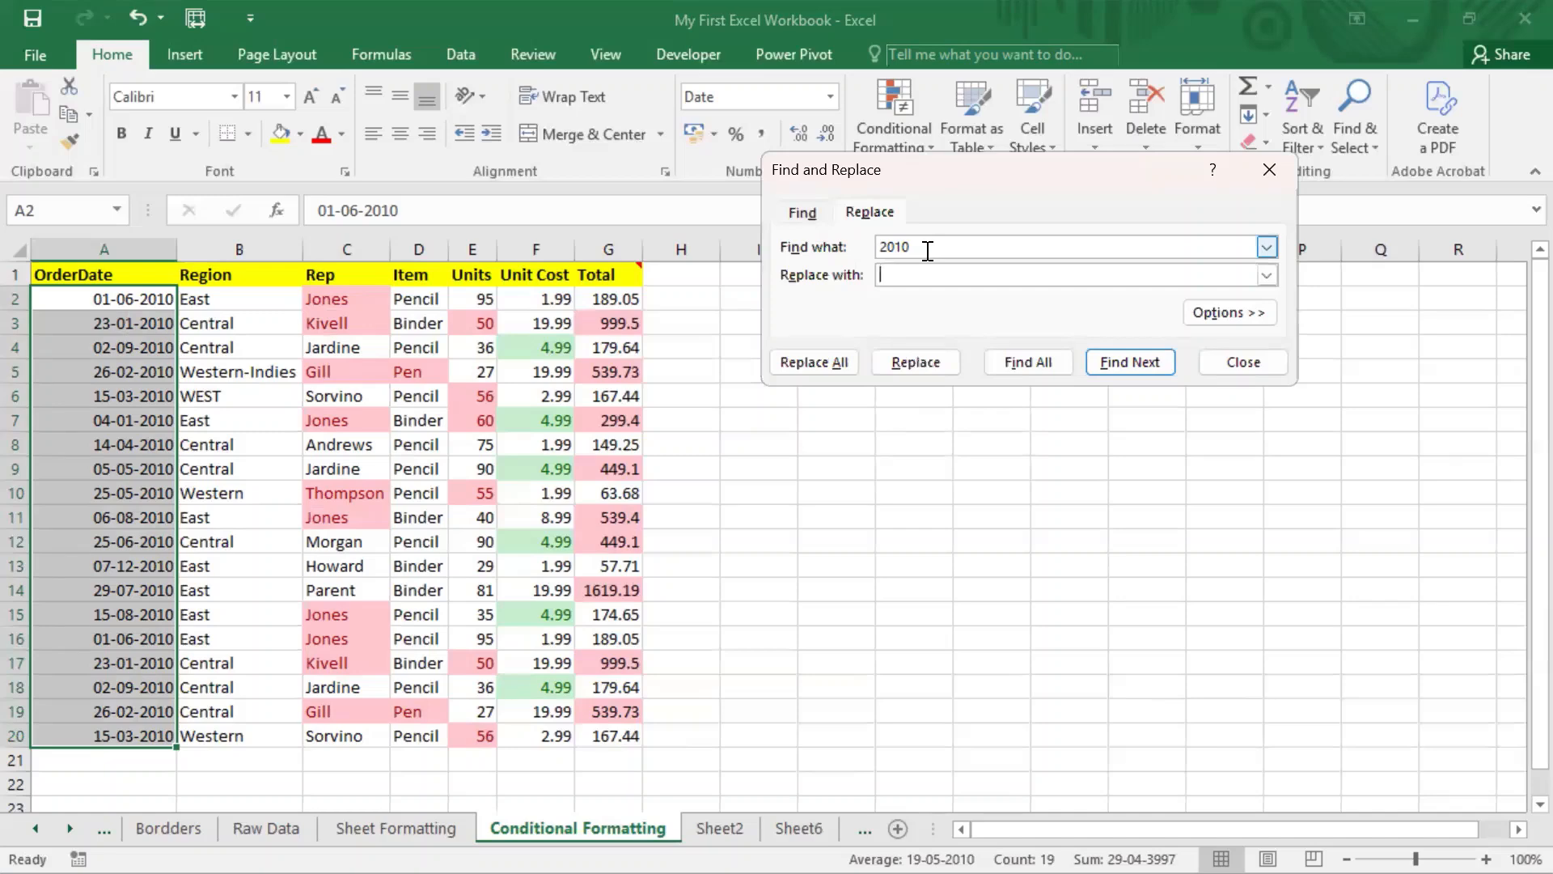
pyautogui.write('2025')
pyautogui.click(831, 360)
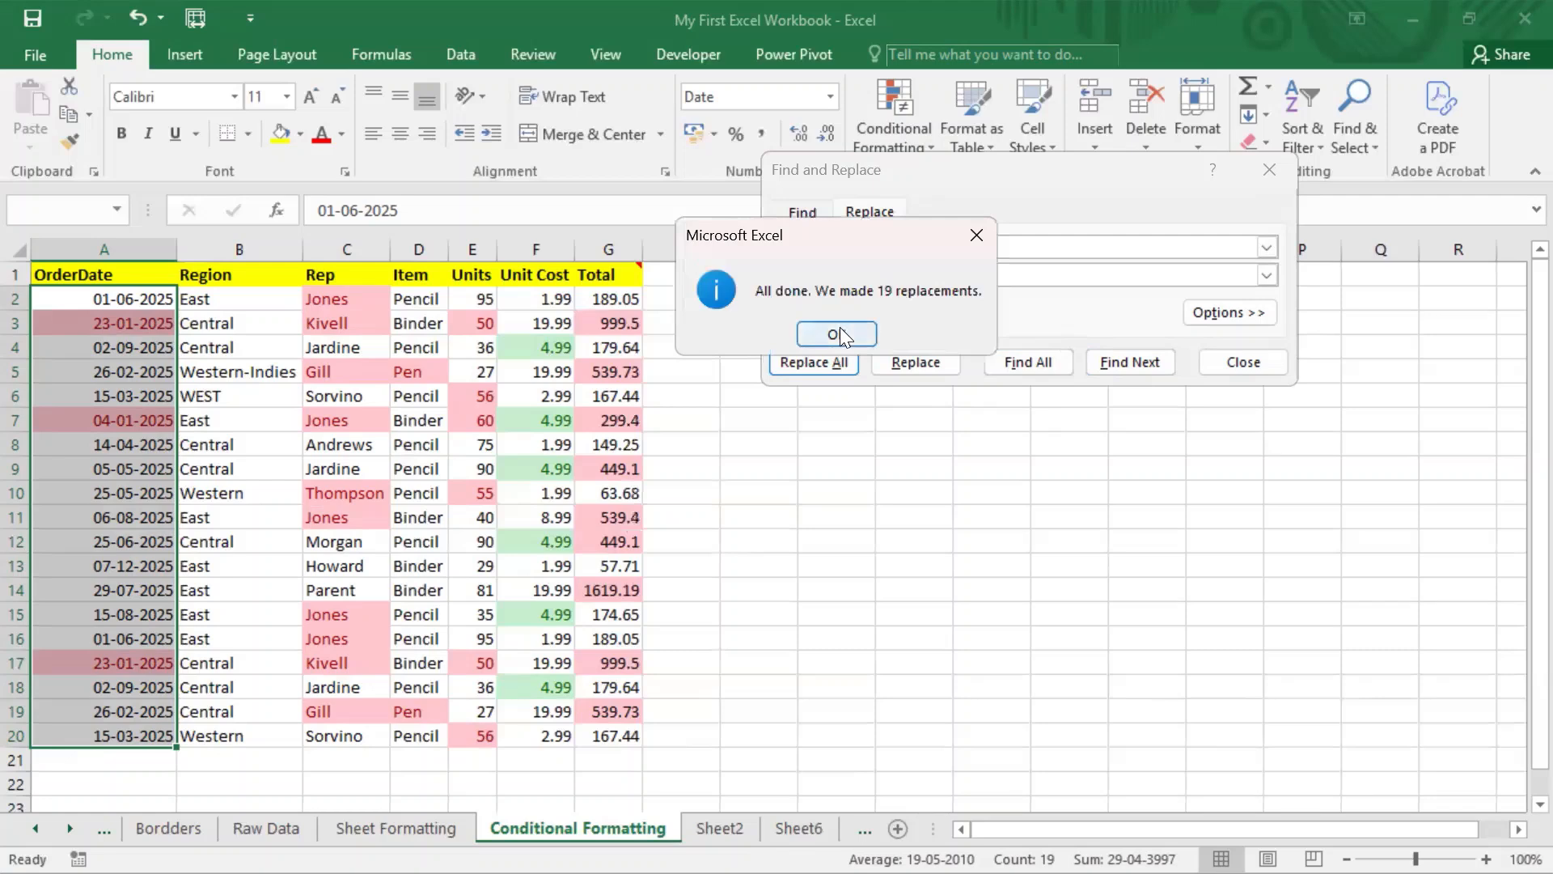
pyautogui.click(839, 326)
pyautogui.click(1261, 369)
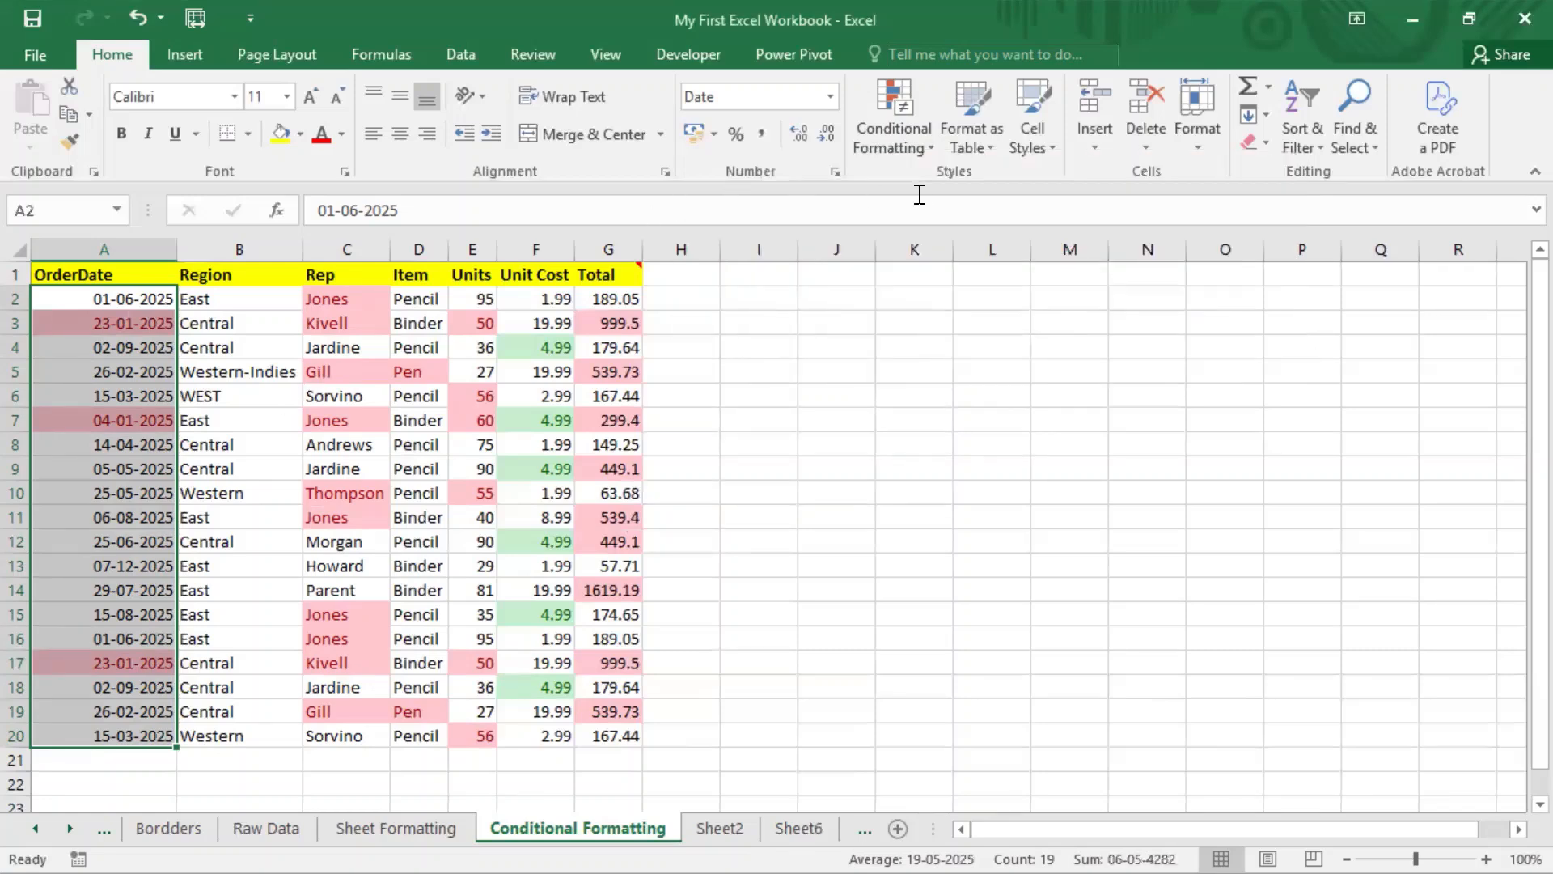
# Step: Clear the existing conditional formatting rules from the OrderDate cells
pyautogui.click(888, 139)
pyautogui.moveTo(989, 479)
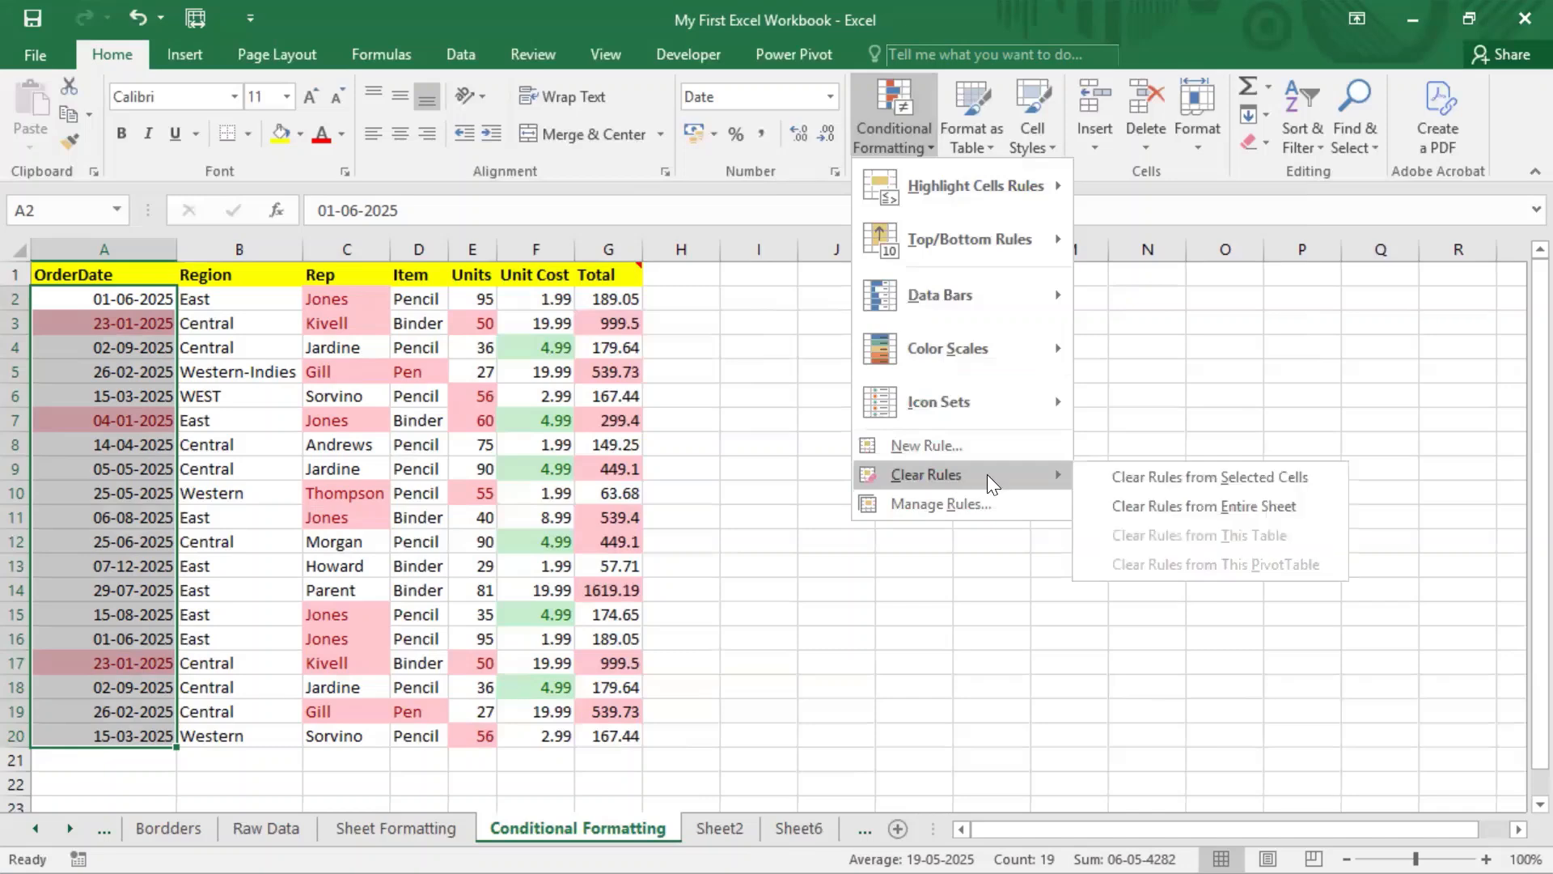
pyautogui.click(1169, 478)
# Step: Add an A Date Occurring 'In the last 7 days' rule with light red fill and dark red text
pyautogui.click(928, 138)
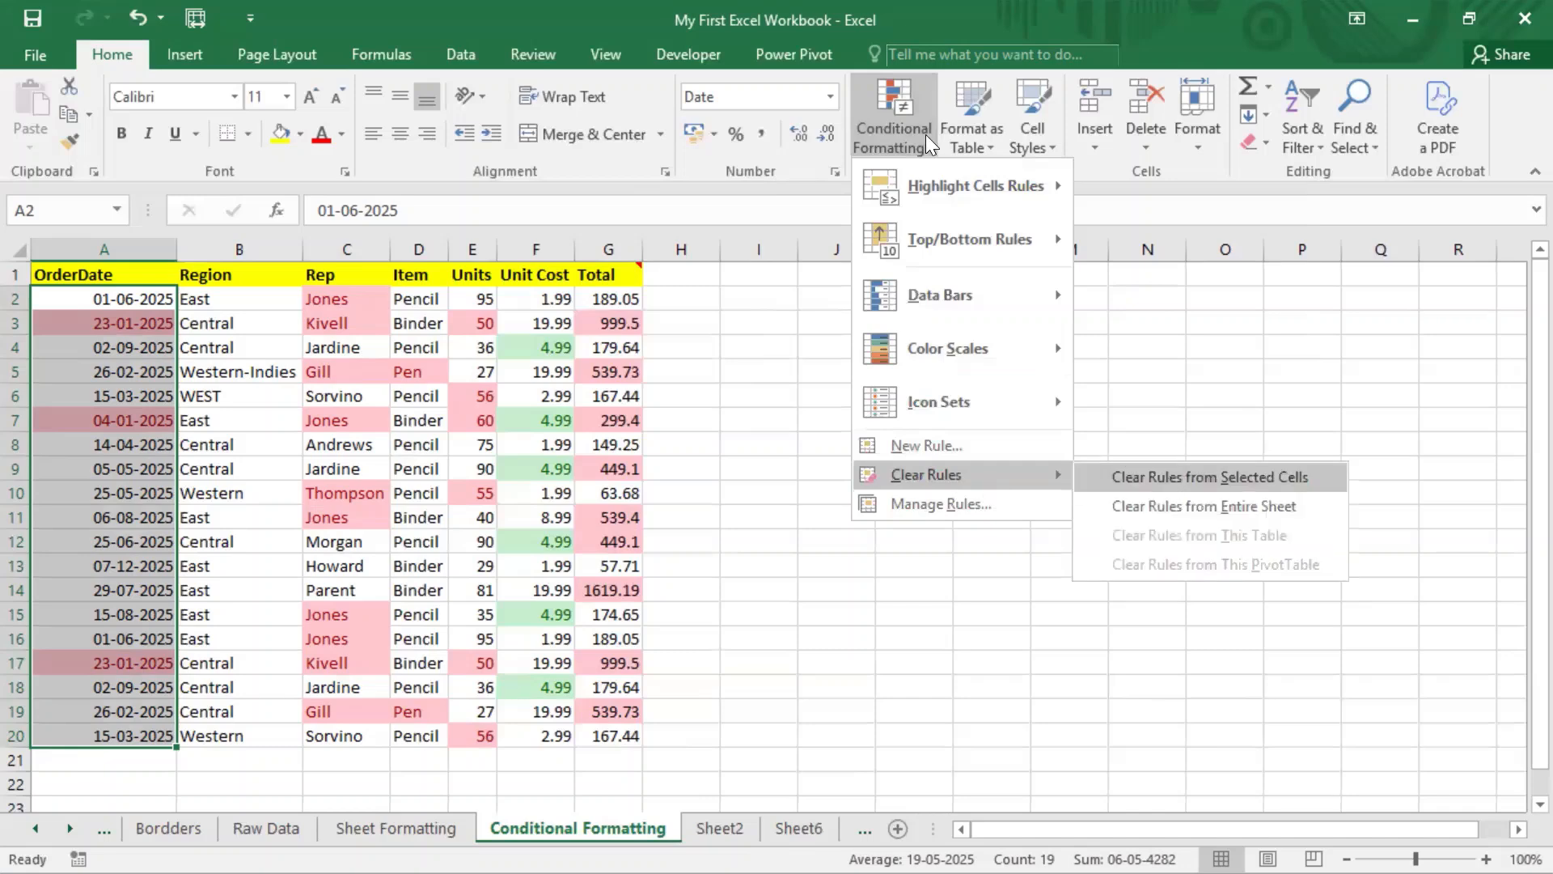
pyautogui.moveTo(942, 190)
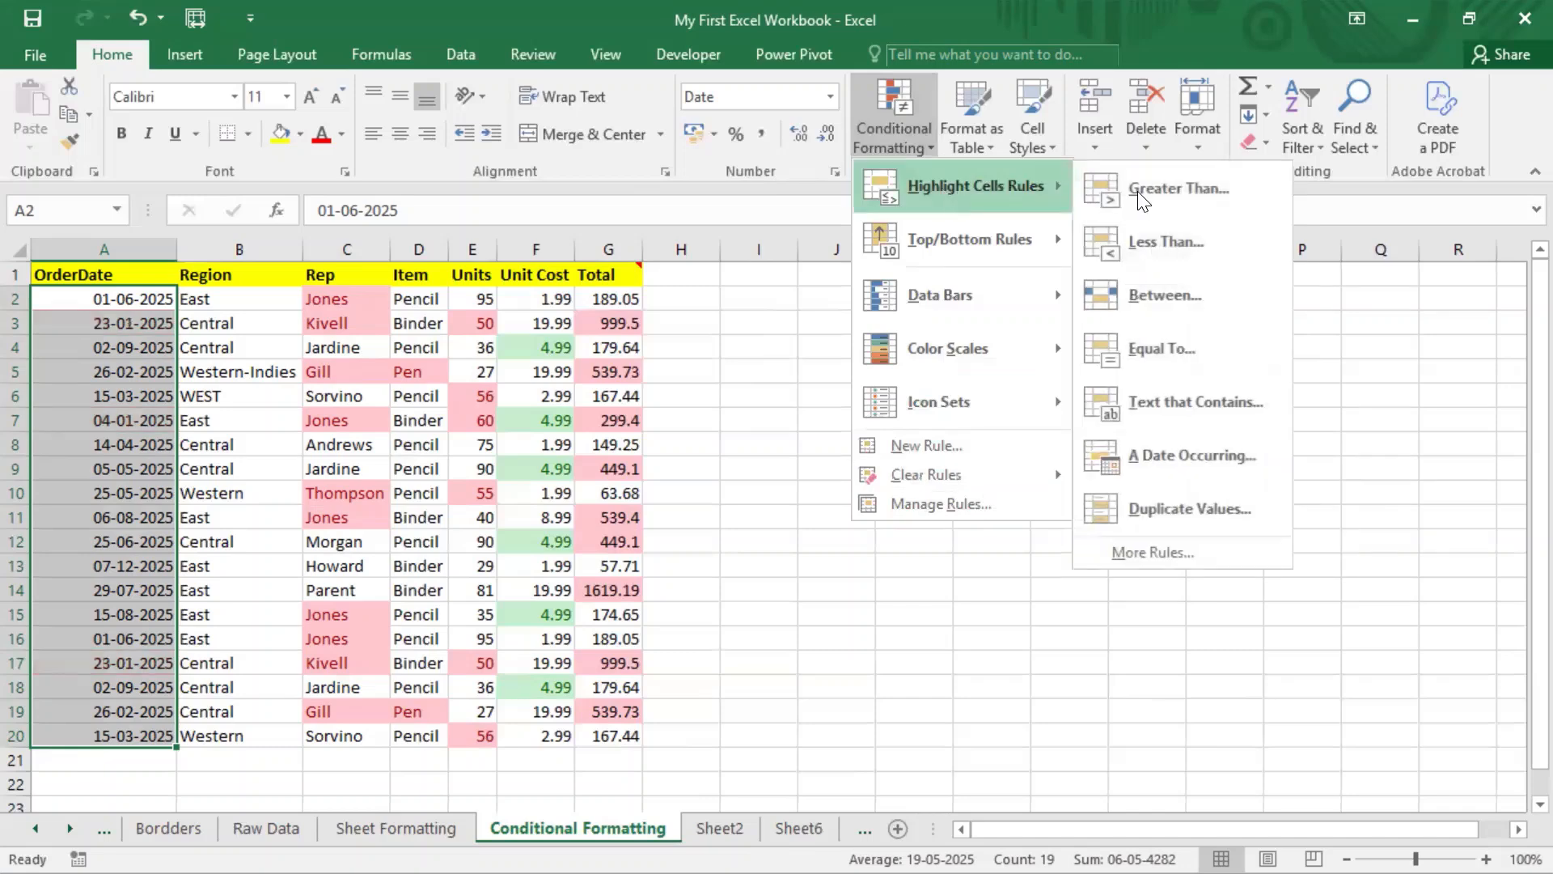
pyautogui.click(1213, 457)
pyautogui.click(911, 253)
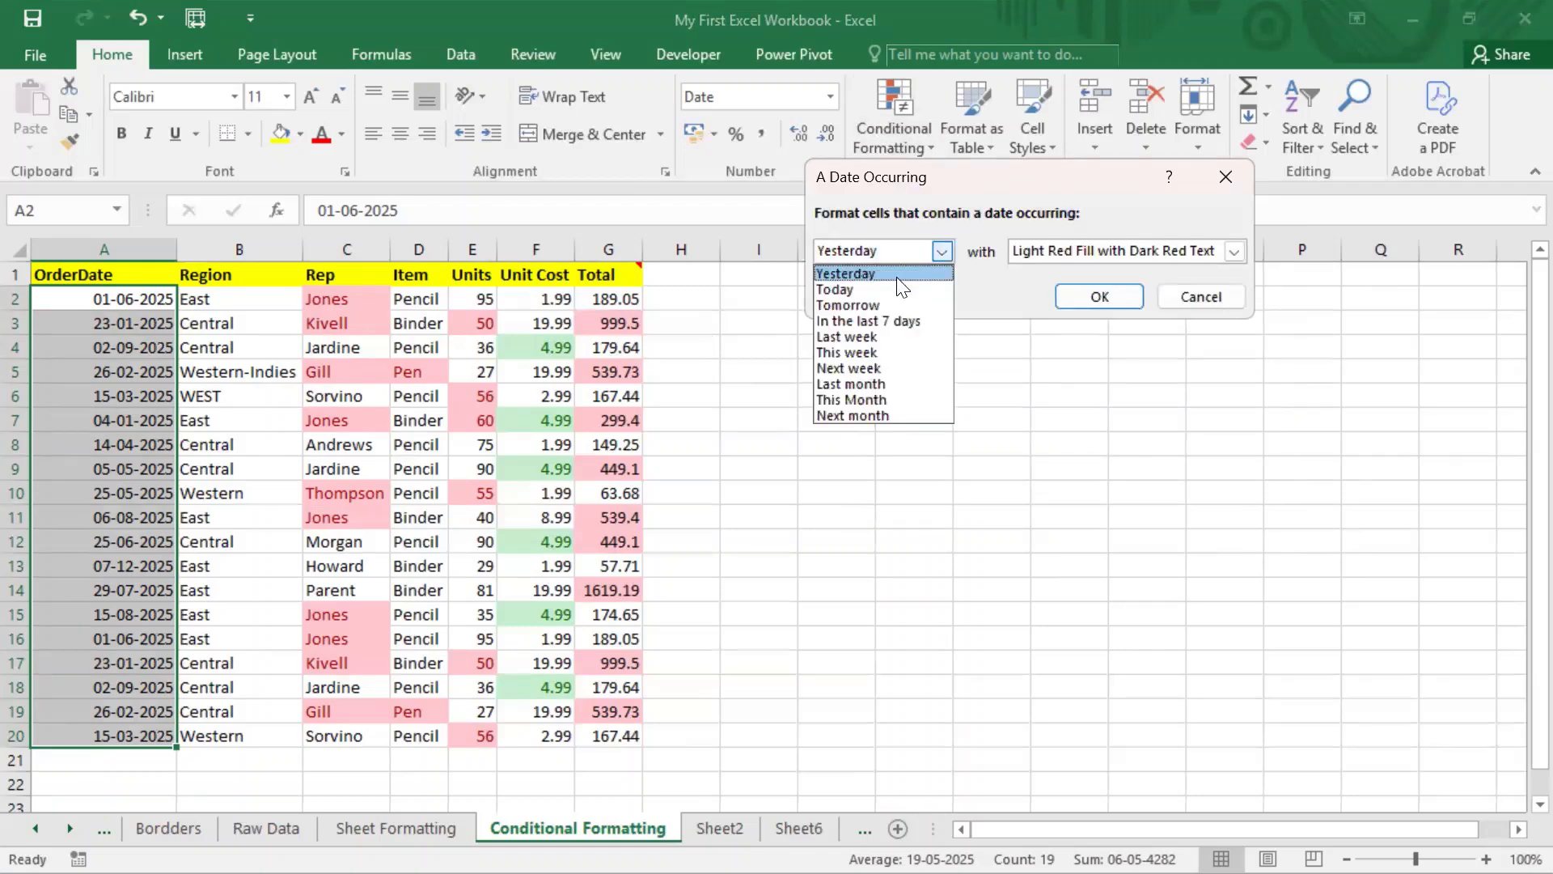
pyautogui.click(899, 321)
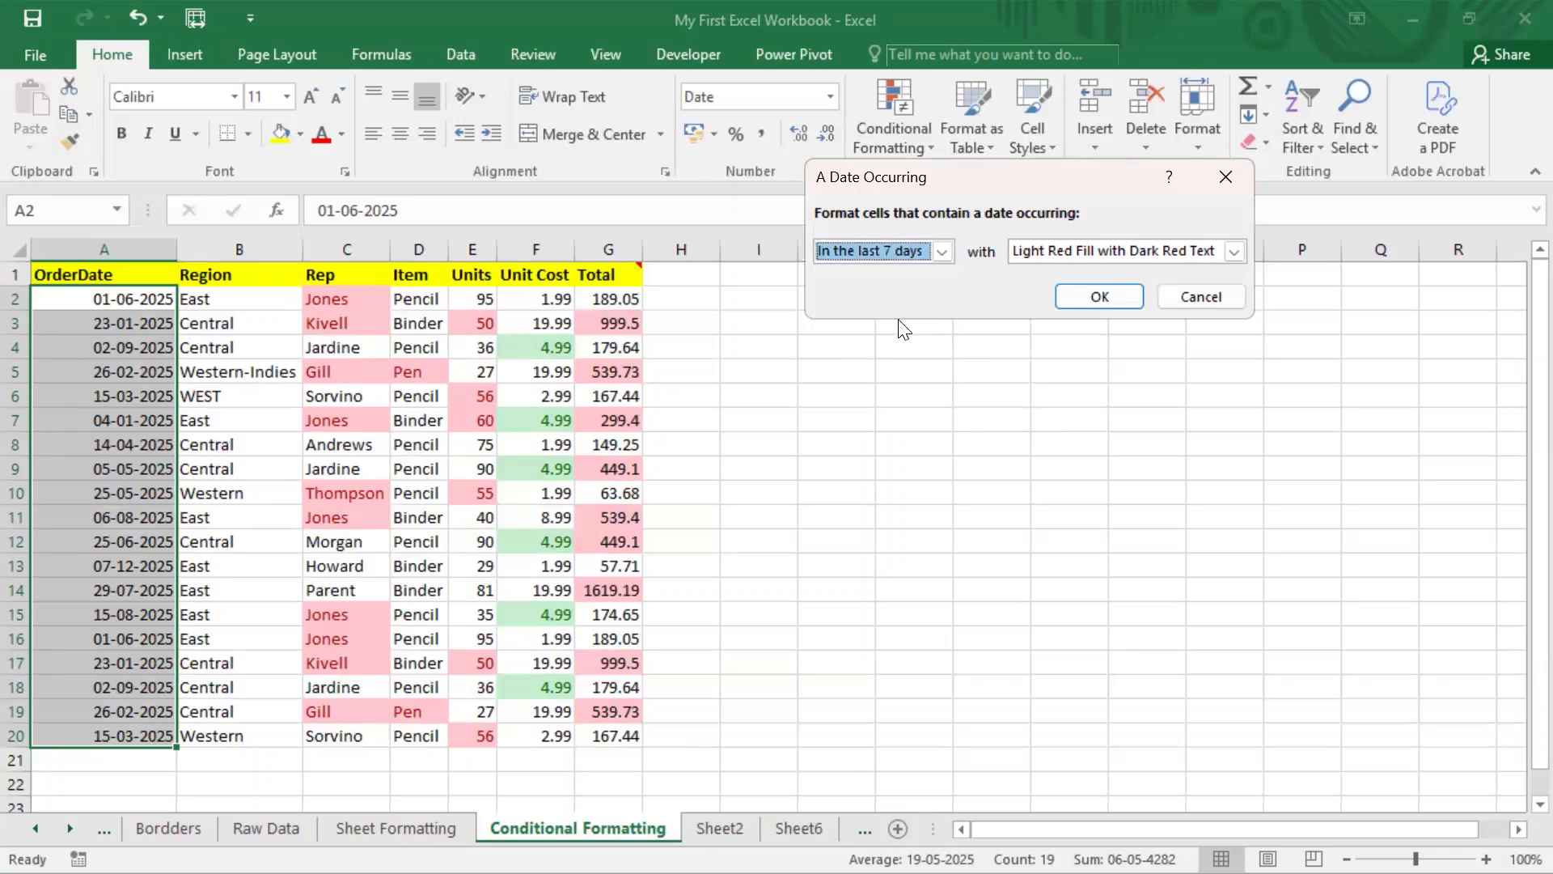
pyautogui.click(1107, 298)
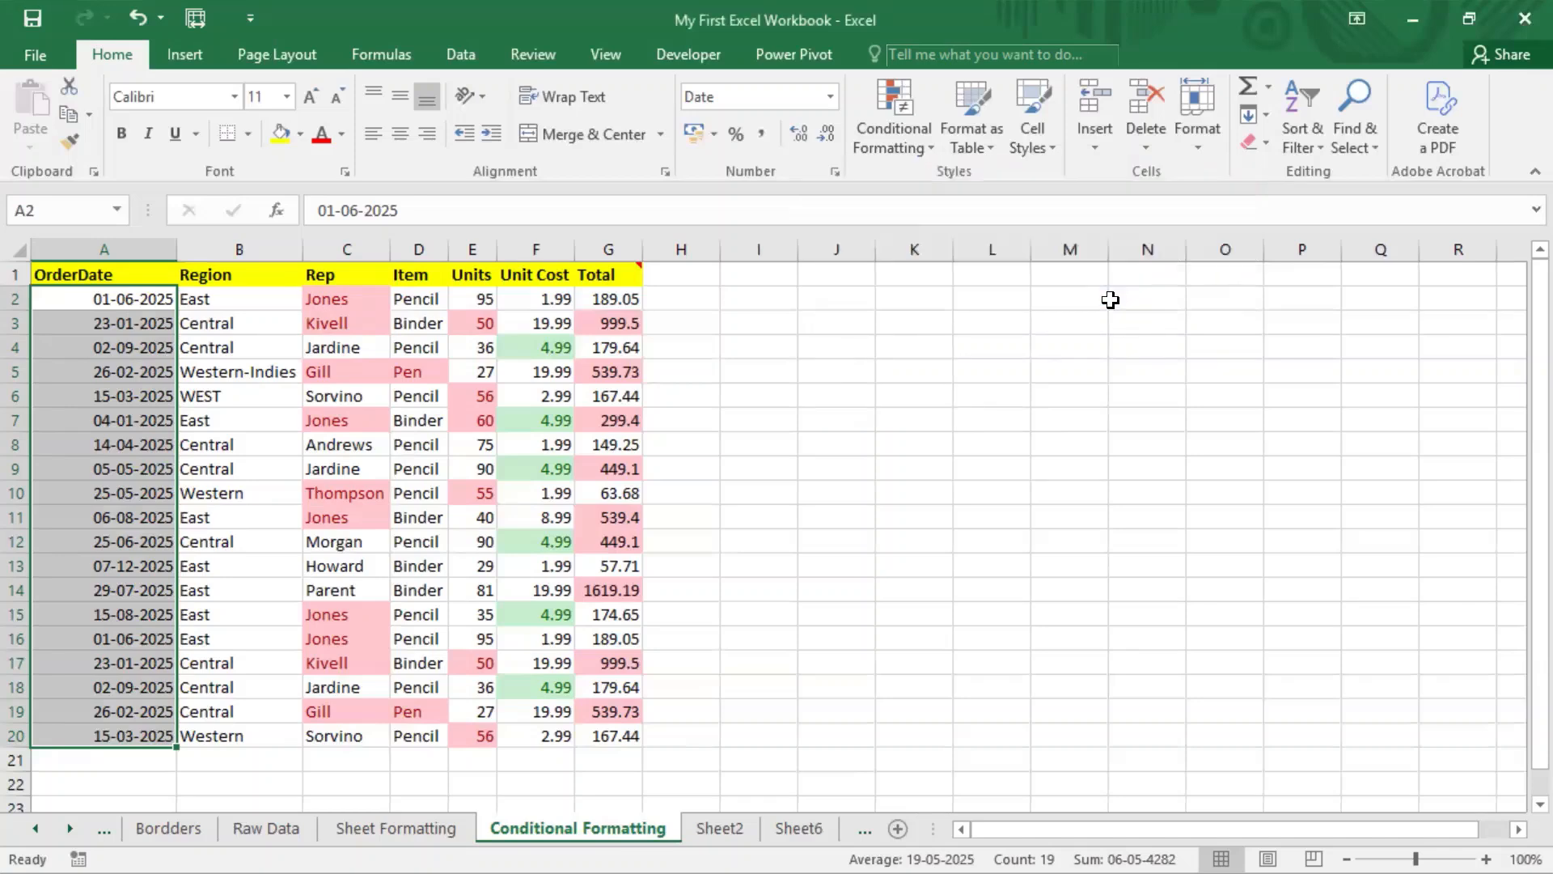
# Step: Add an A Date Occurring 'Last month' rule so A3, A7 and A17 shade light red
pyautogui.click(916, 143)
pyautogui.moveTo(930, 179)
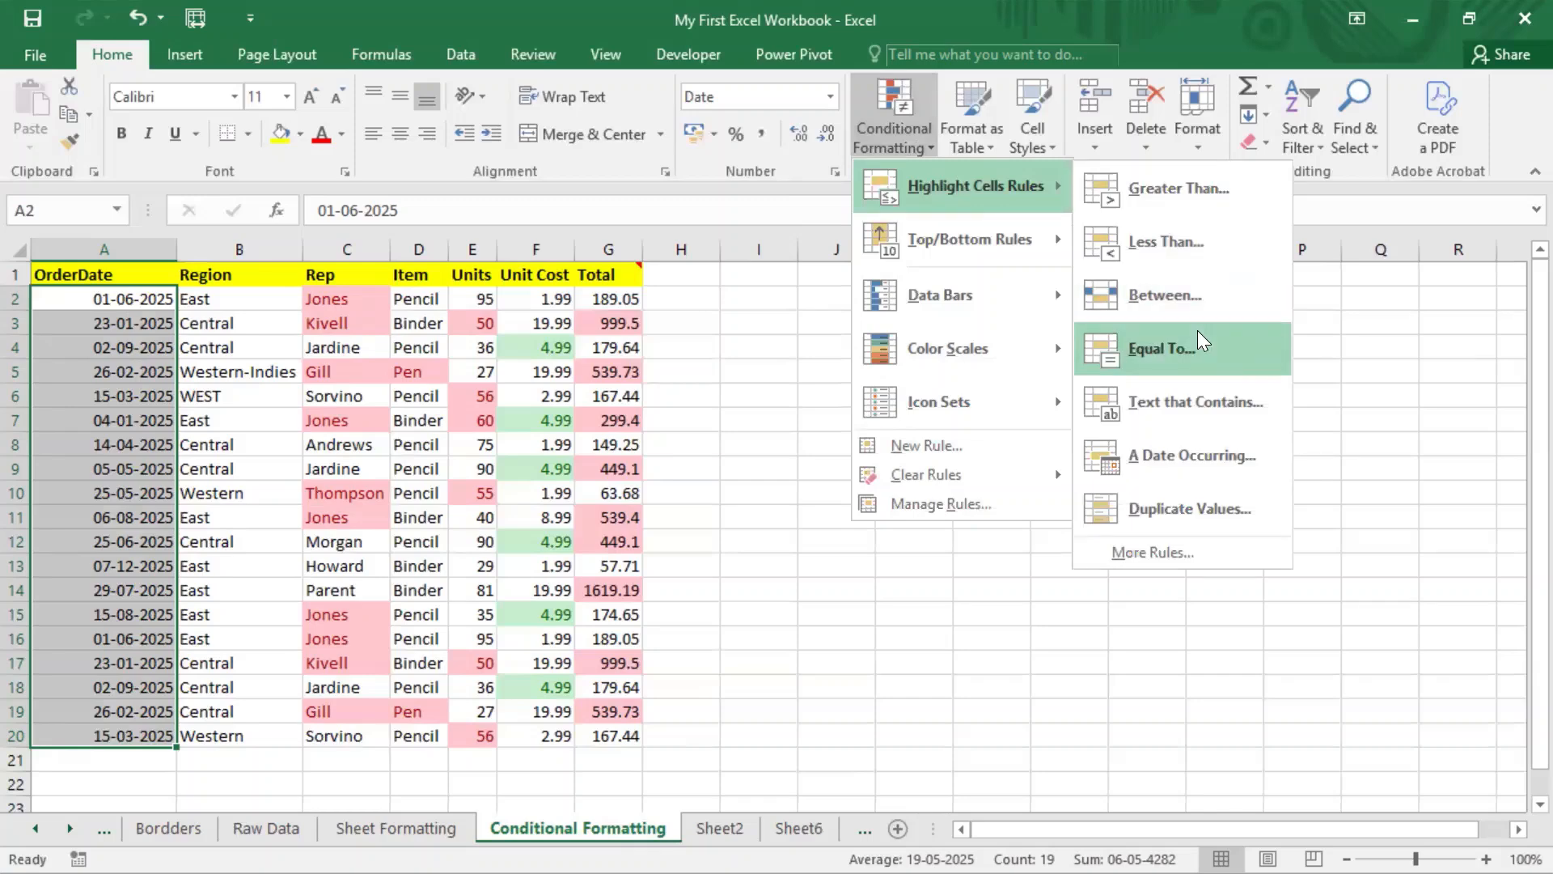
pyautogui.click(1145, 469)
pyautogui.click(922, 254)
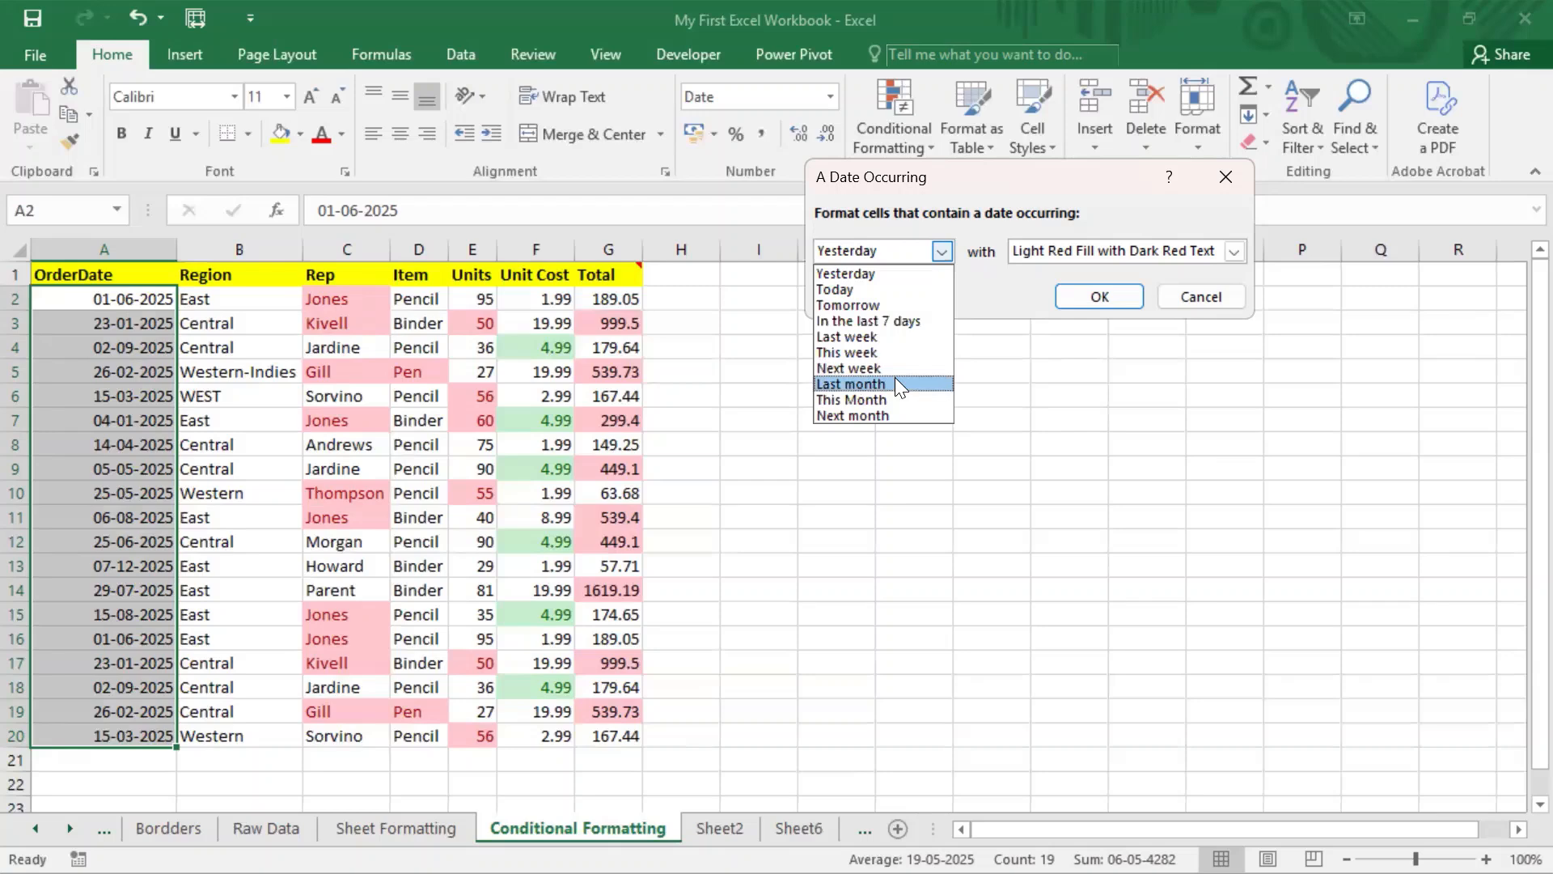
pyautogui.click(894, 383)
pyautogui.click(1100, 296)
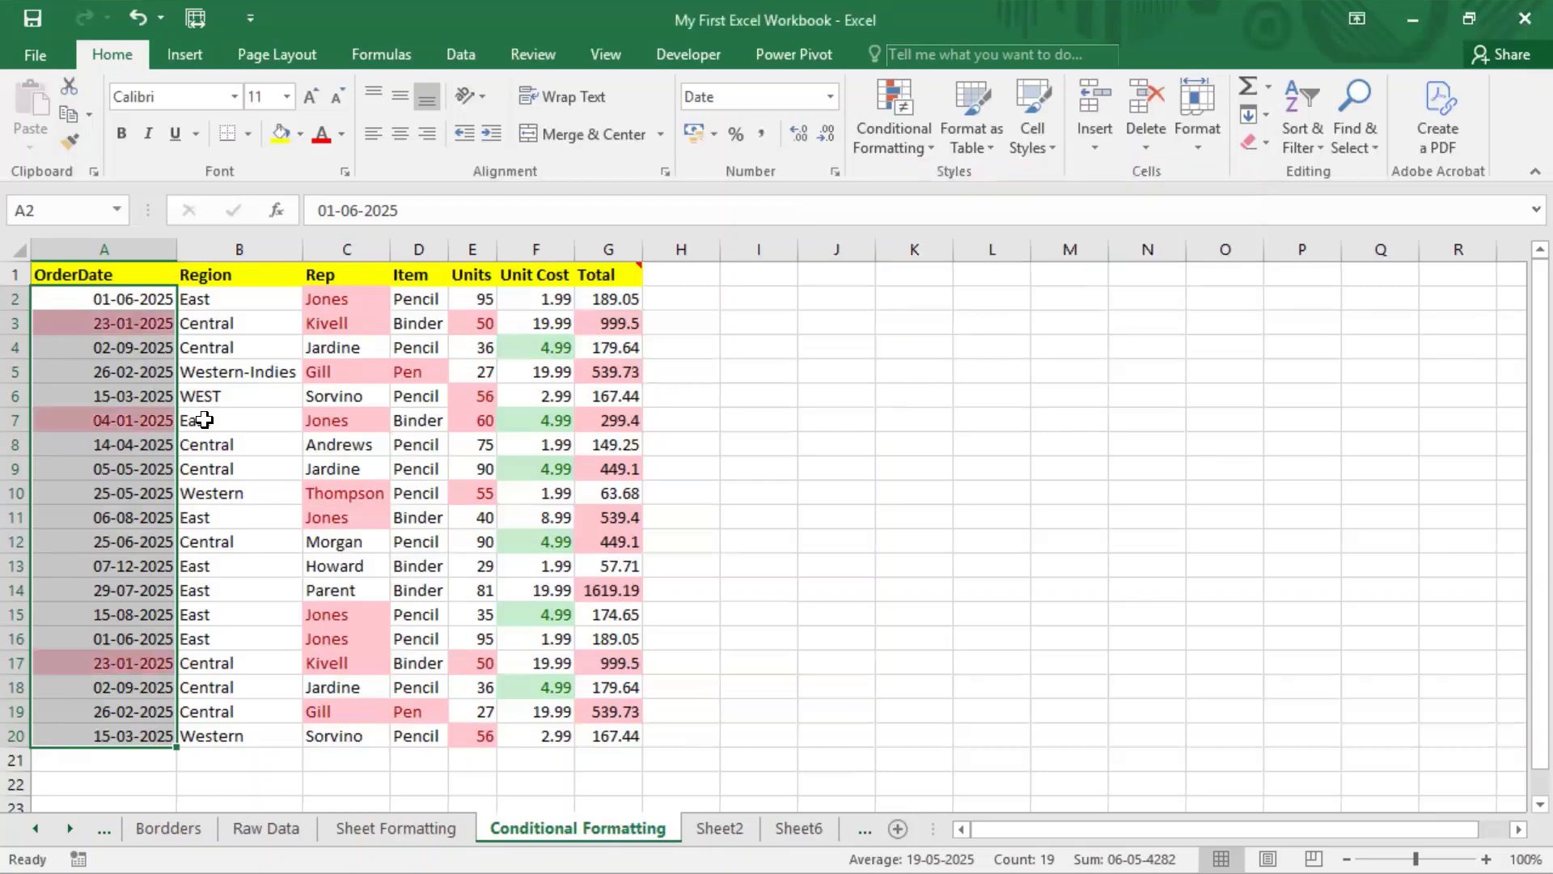
pyautogui.click(146, 441)
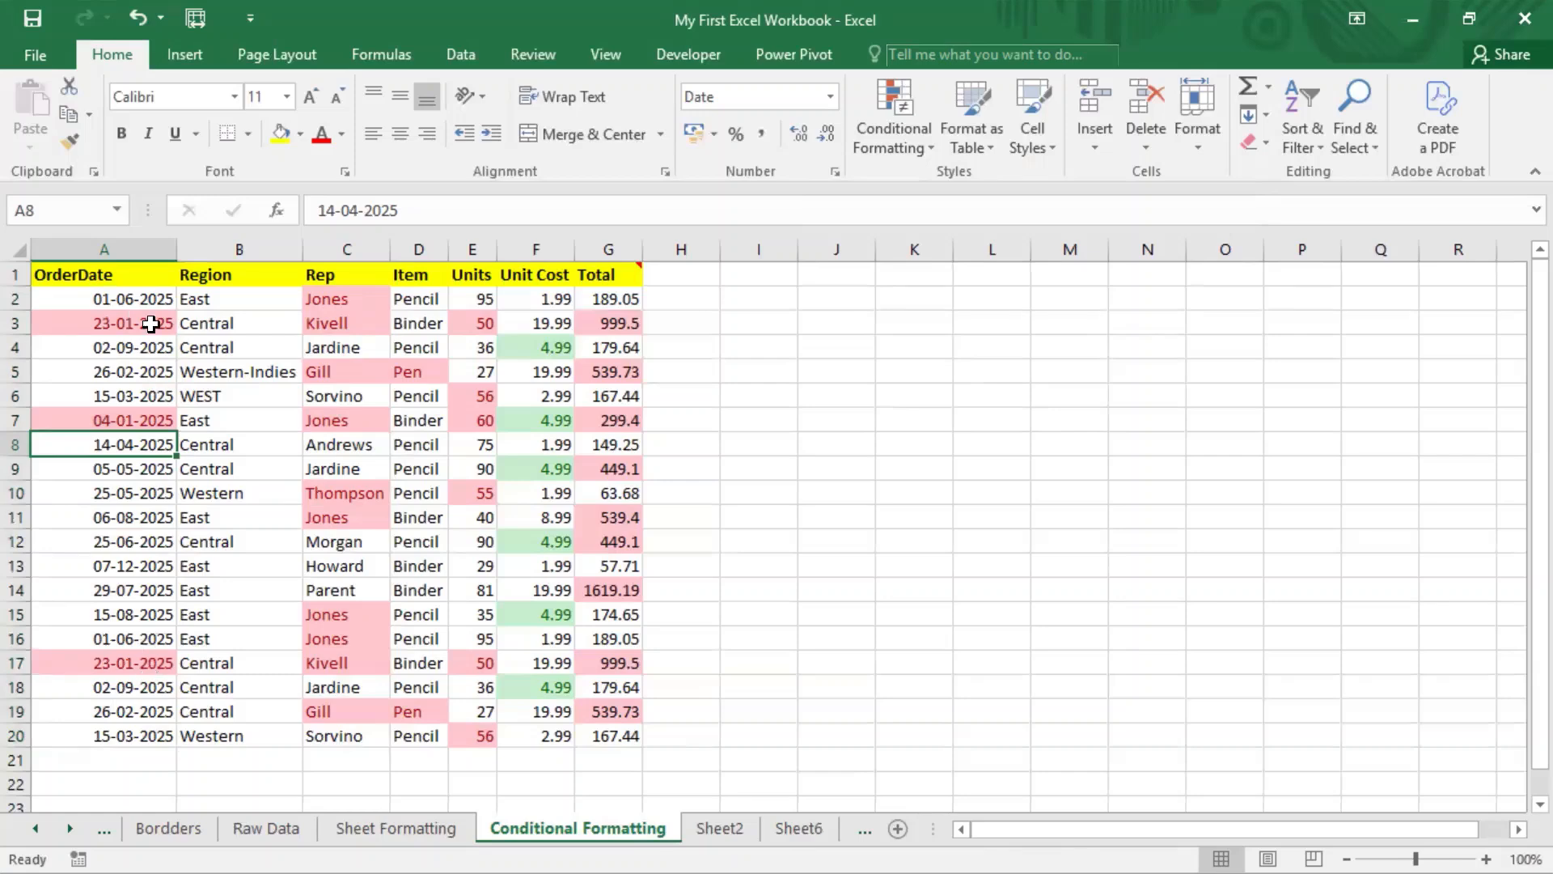
# Step: Dismiss the Conditional Formatting menu without making changes
pyautogui.click(904, 144)
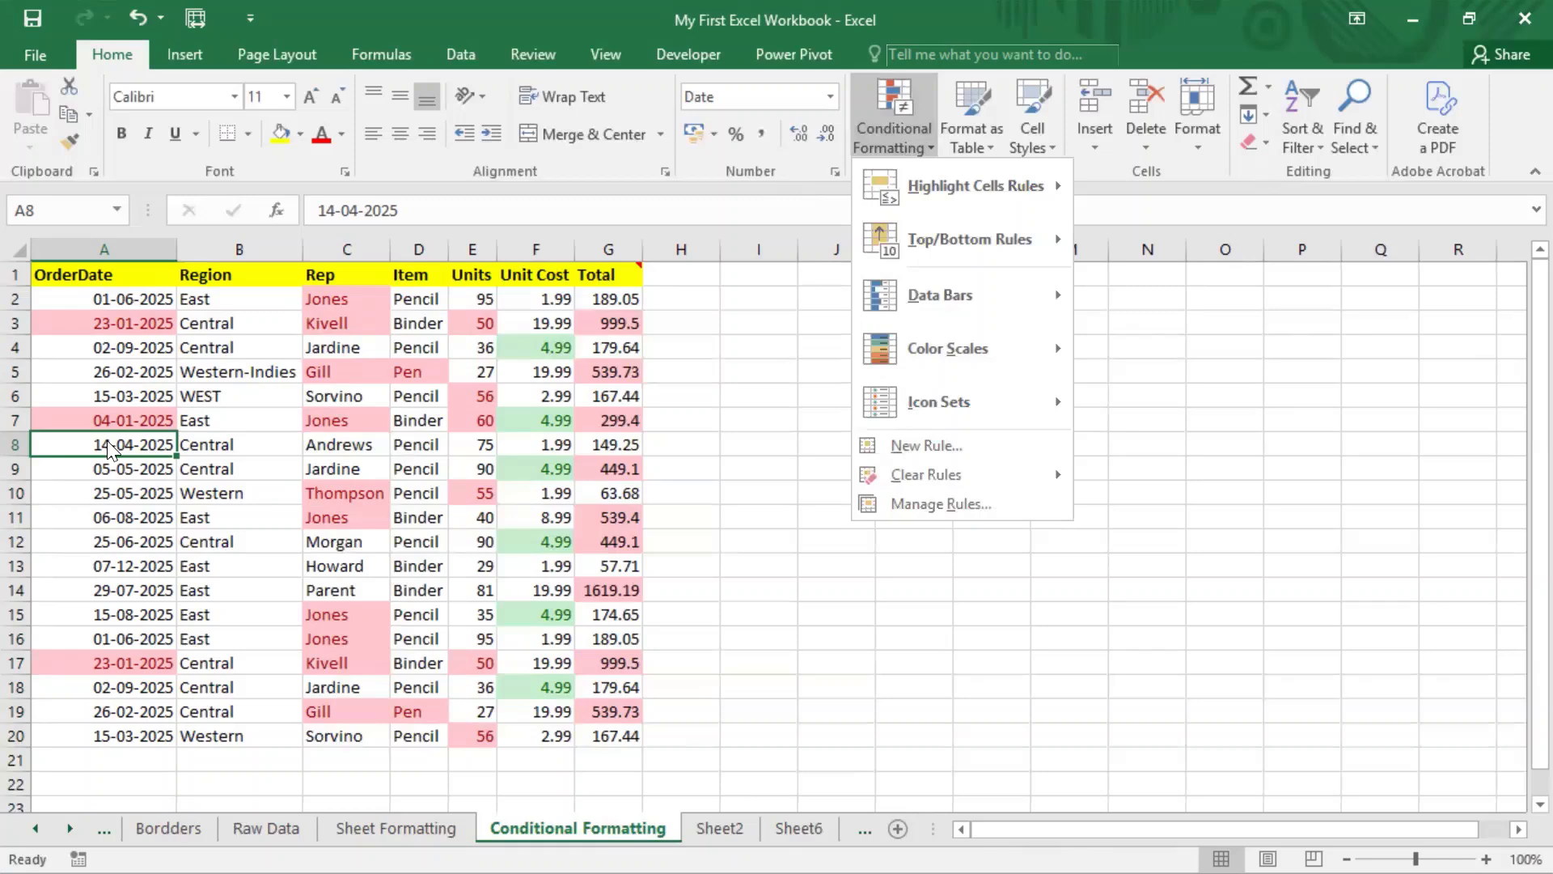
pyautogui.moveTo(1015, 194)
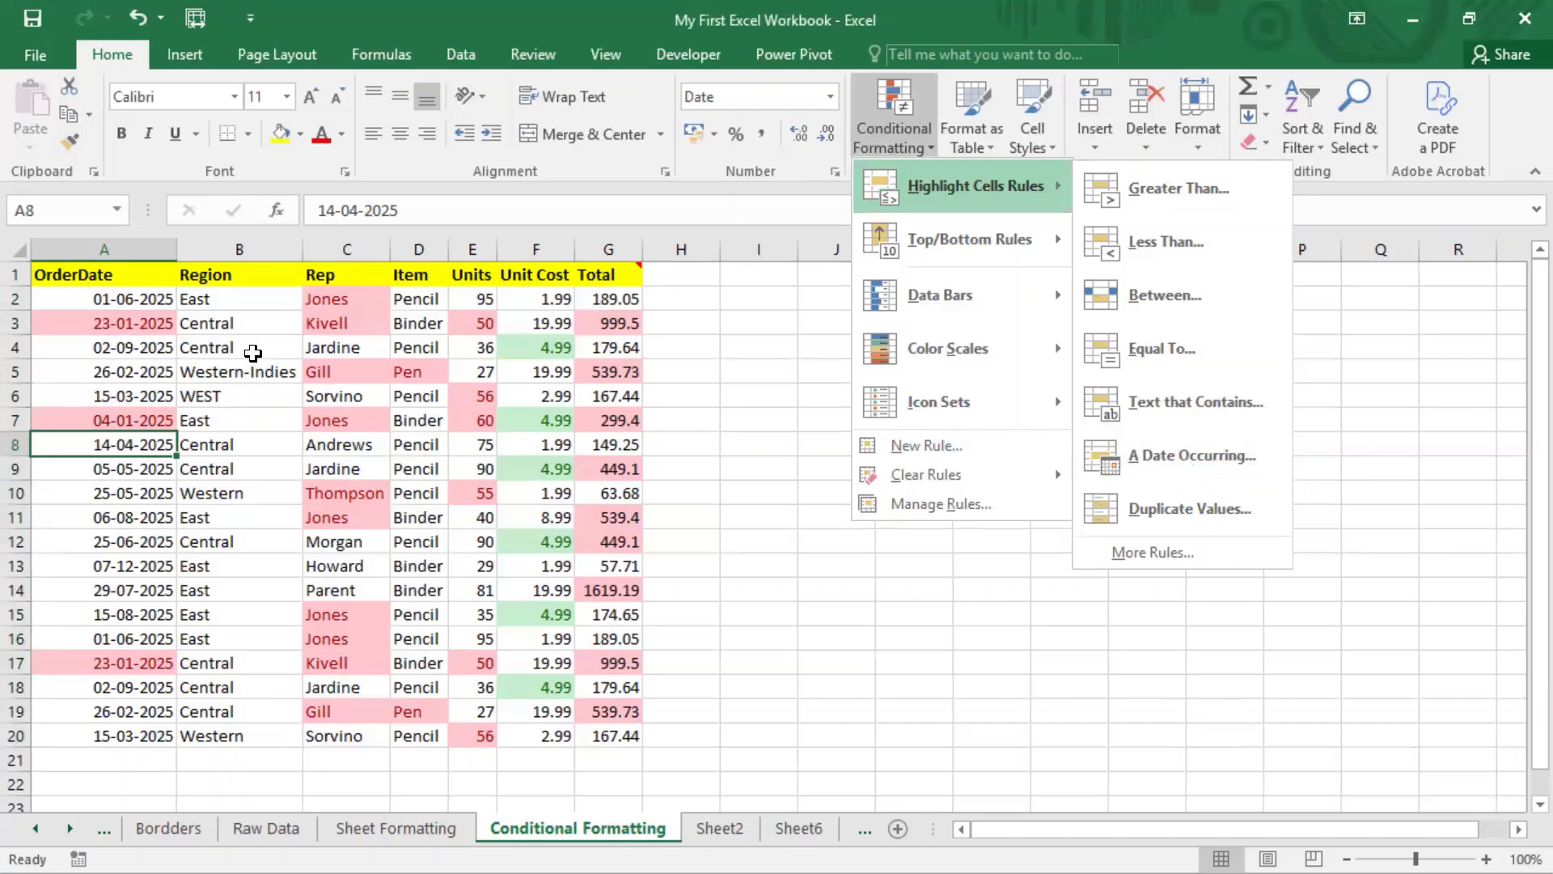
pyautogui.click(254, 350)
# Step: Apply a light red Duplicate Values rule to Region cells B2:B20, then select the unique cells B5:B6
pyautogui.moveTo(257, 295); pyautogui.dragTo(259, 729)
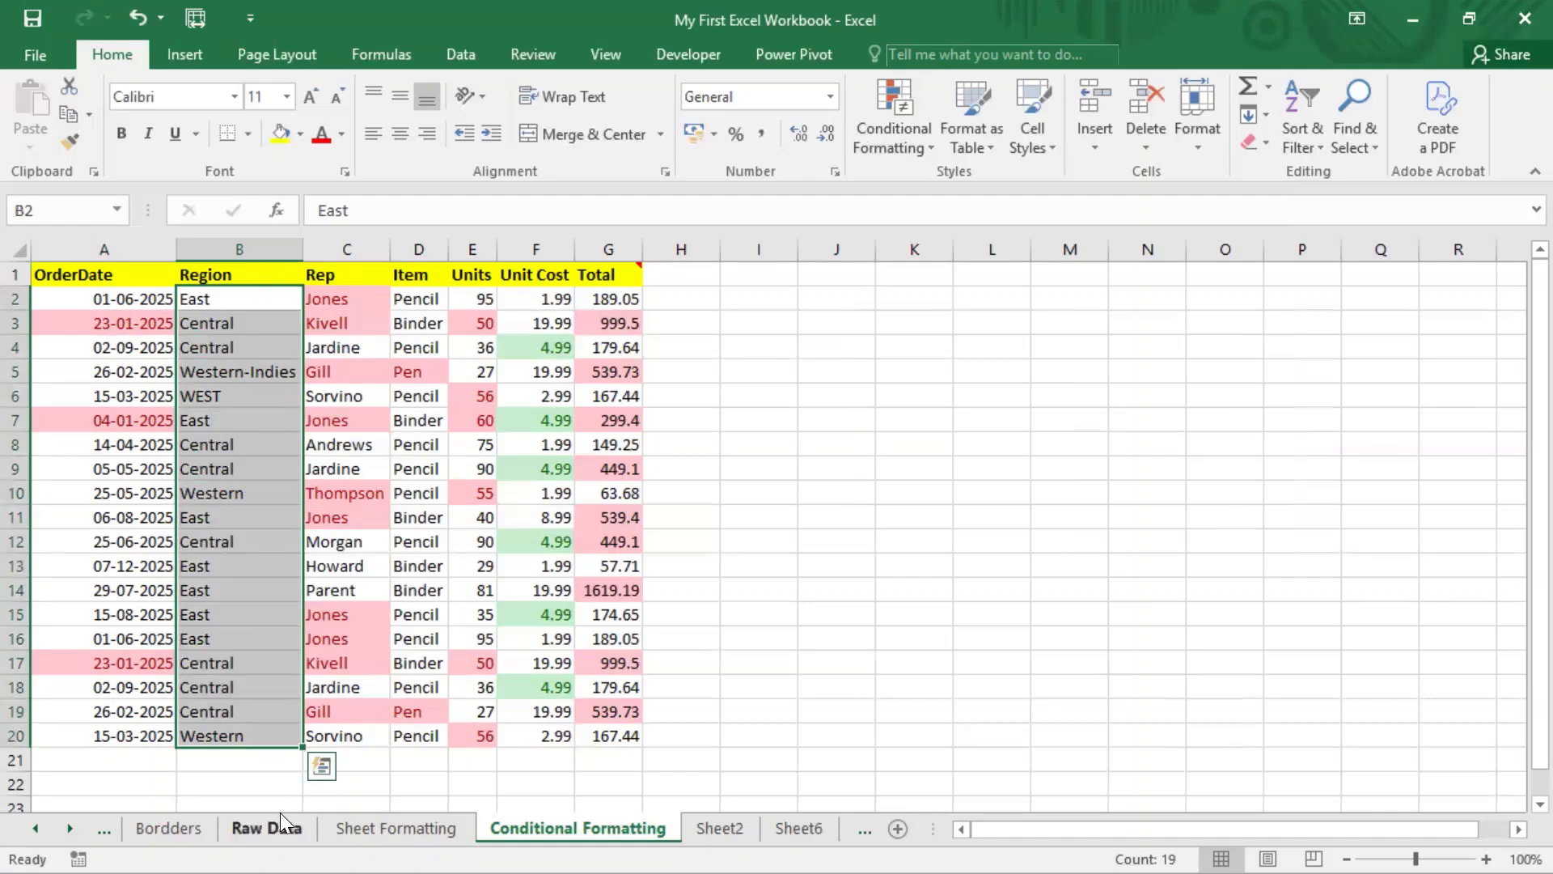
pyautogui.click(928, 145)
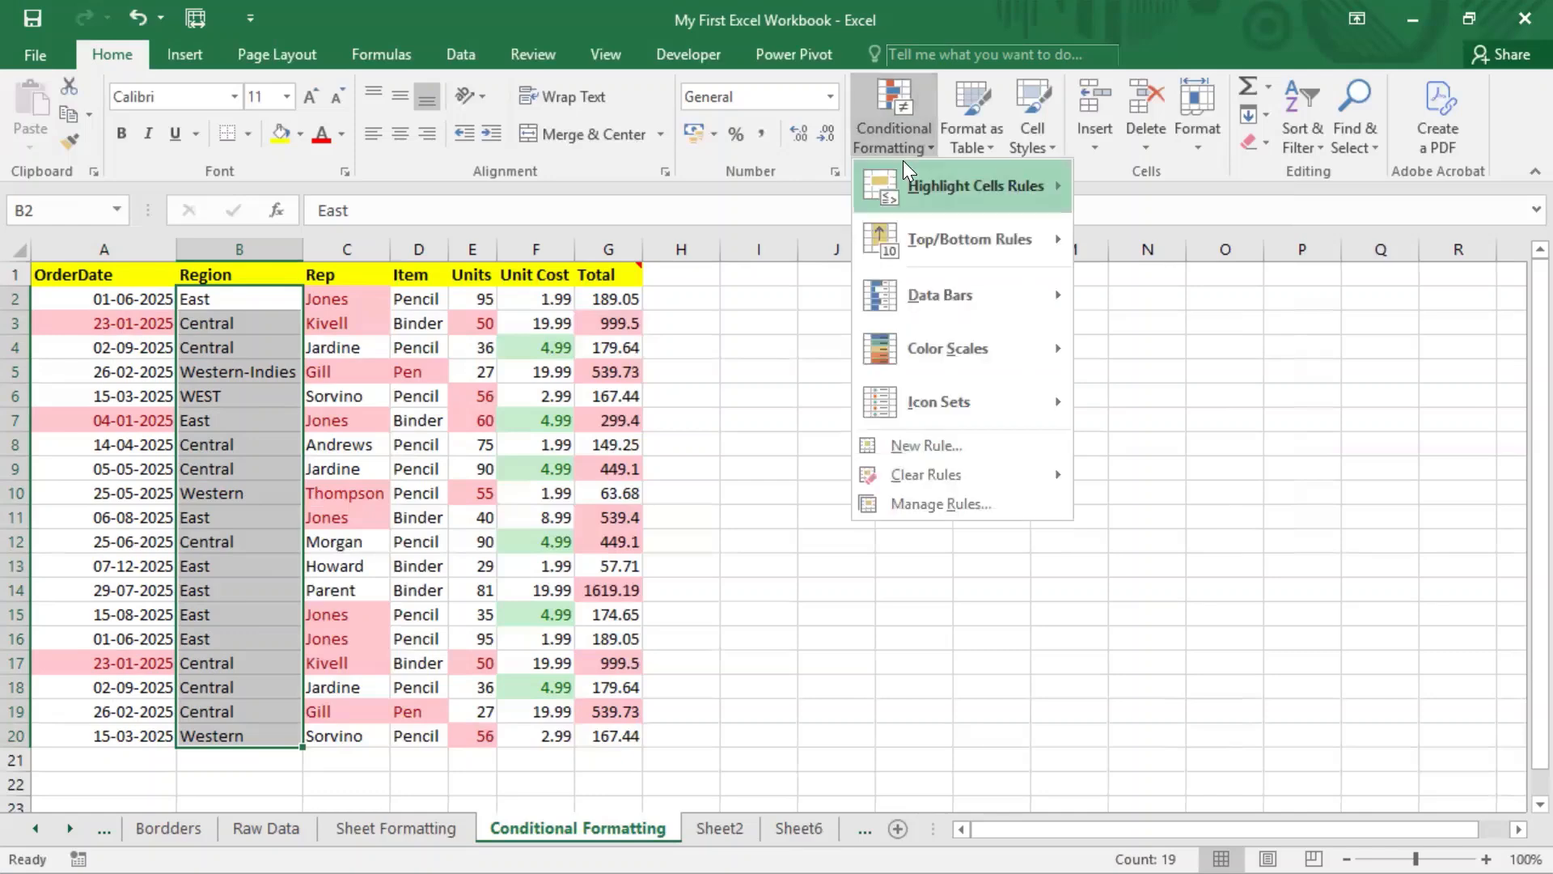
pyautogui.moveTo(908, 176)
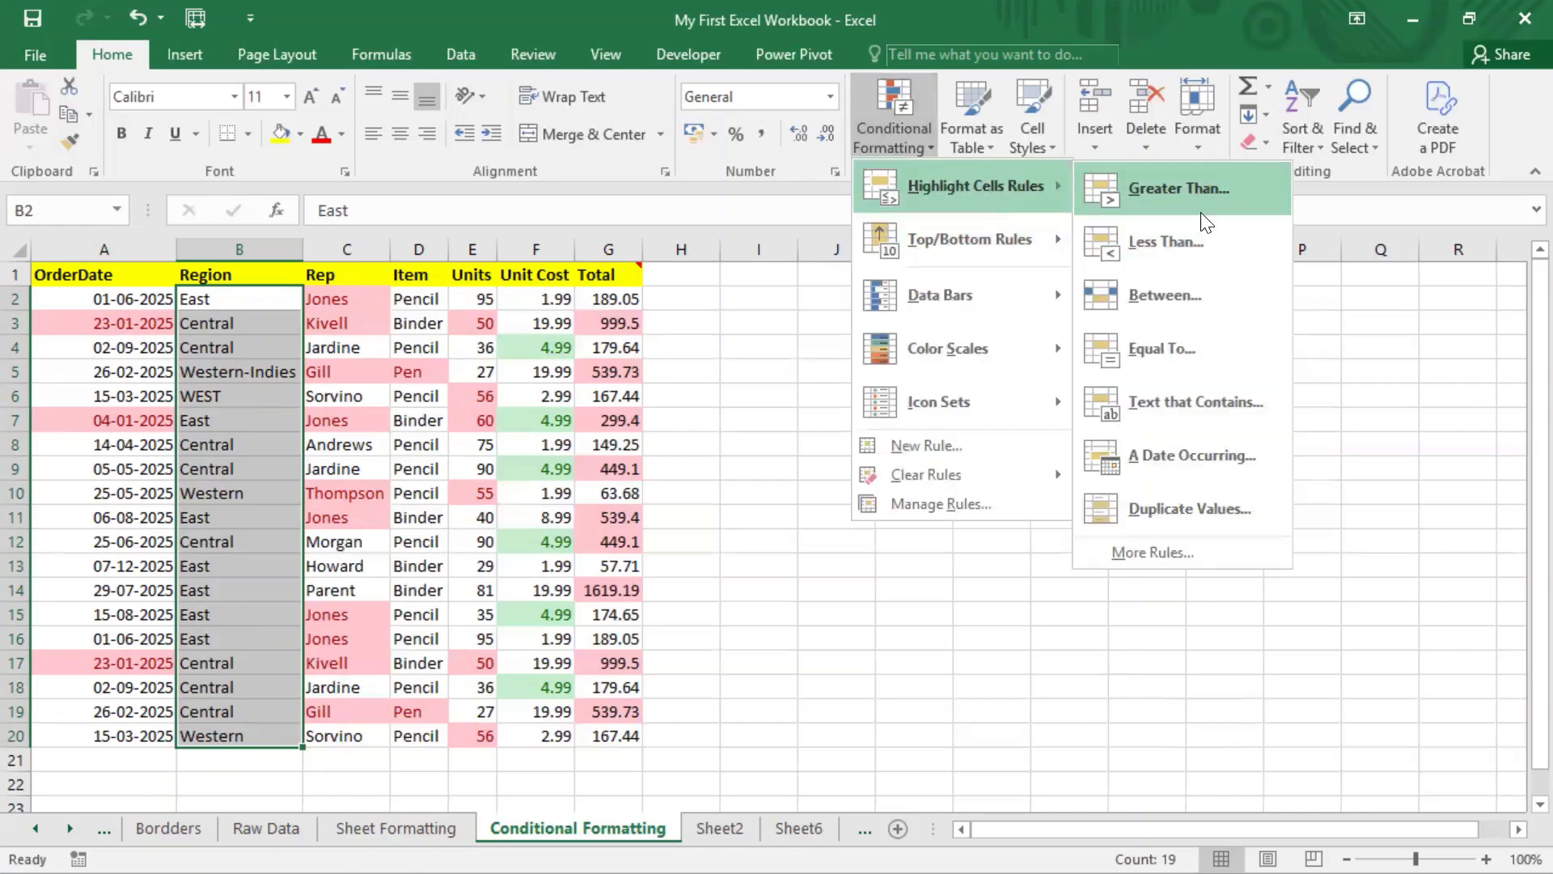
pyautogui.click(1176, 510)
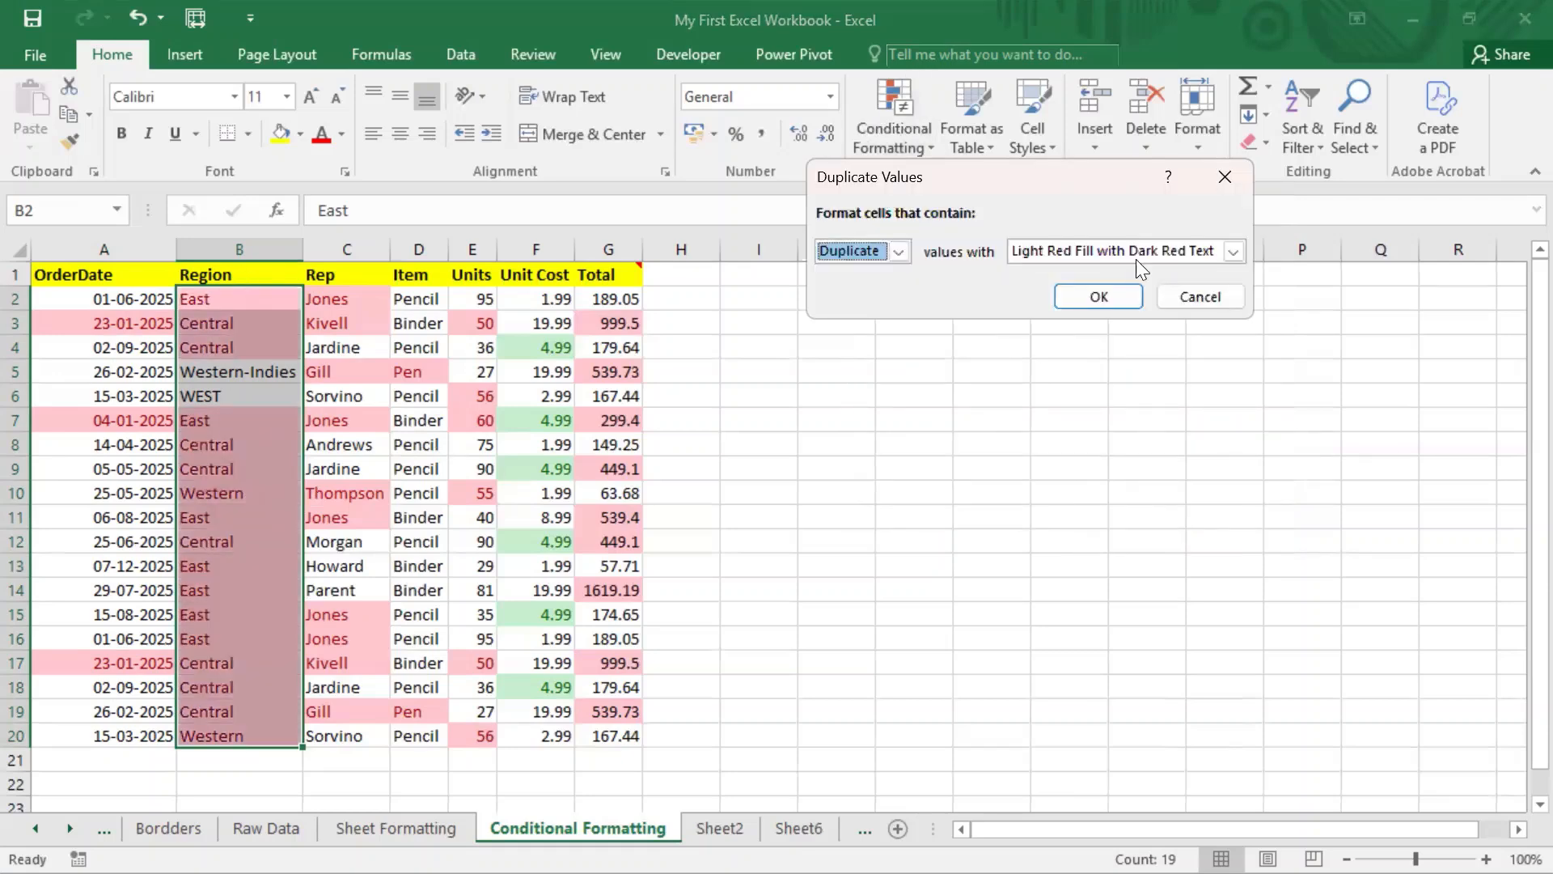
pyautogui.click(1098, 296)
pyautogui.click(377, 413)
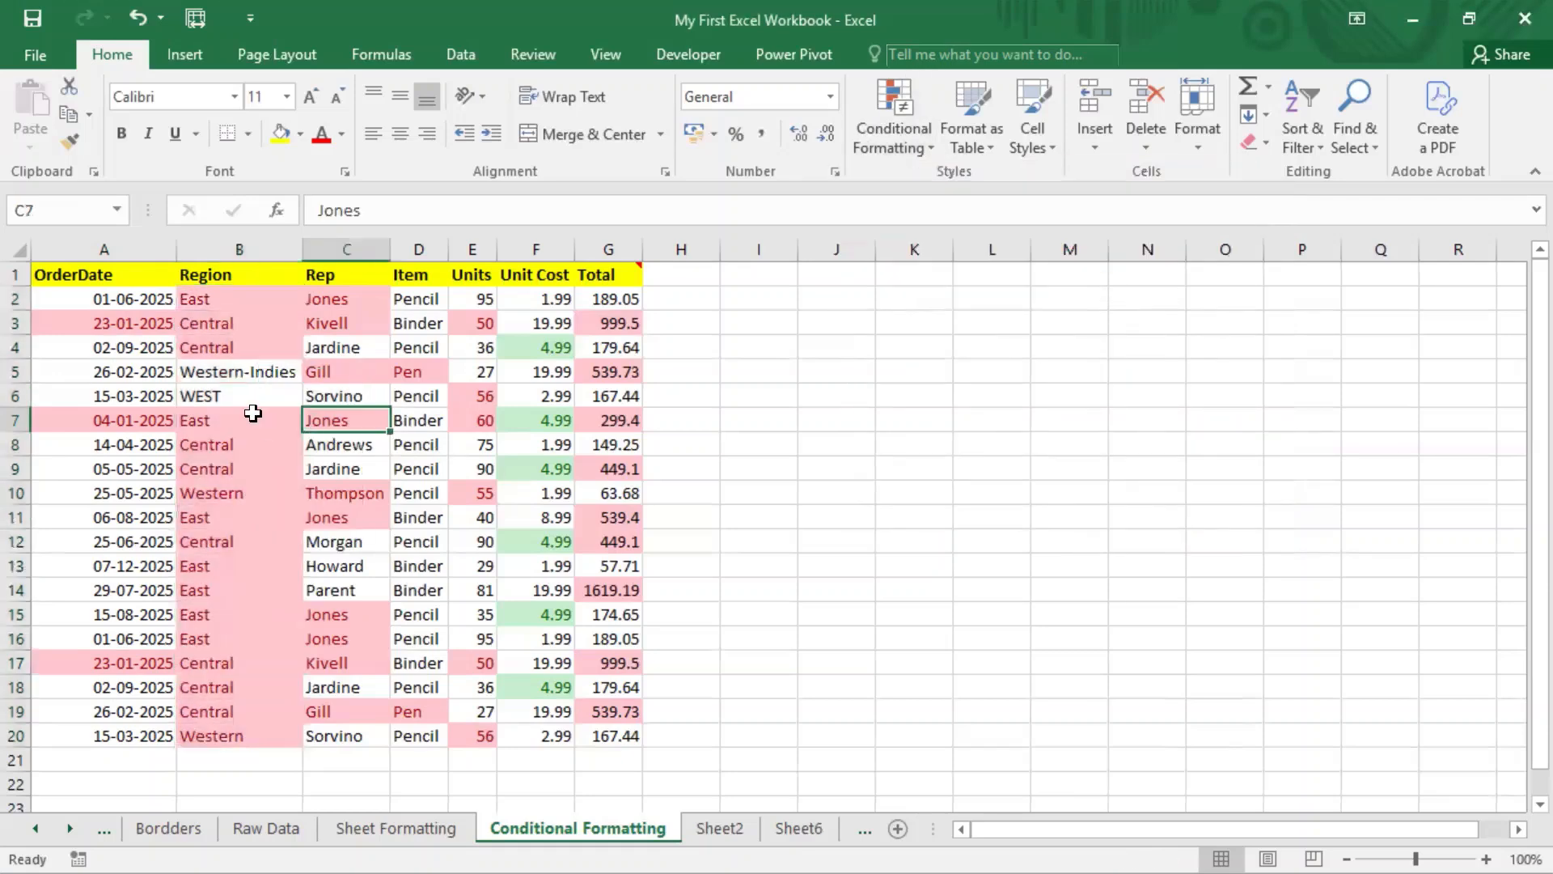
pyautogui.moveTo(245, 366); pyautogui.dragTo(252, 382)
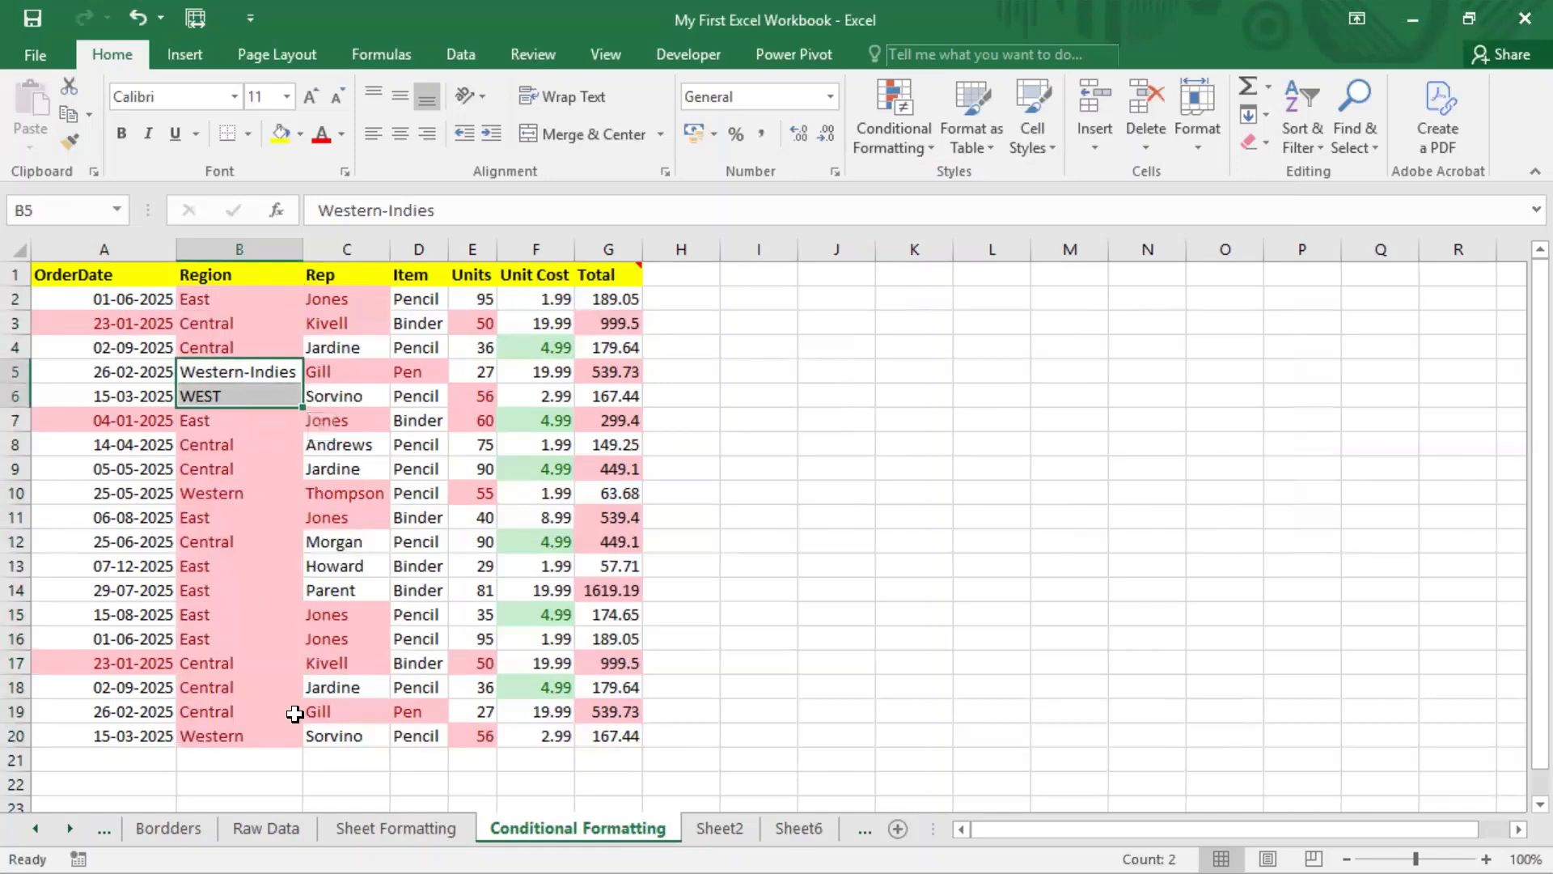
# Step: Change B15's Region from East to Eastern, then select B15 and B8
pyautogui.doubleClick(250, 618)
pyautogui.write('aer')
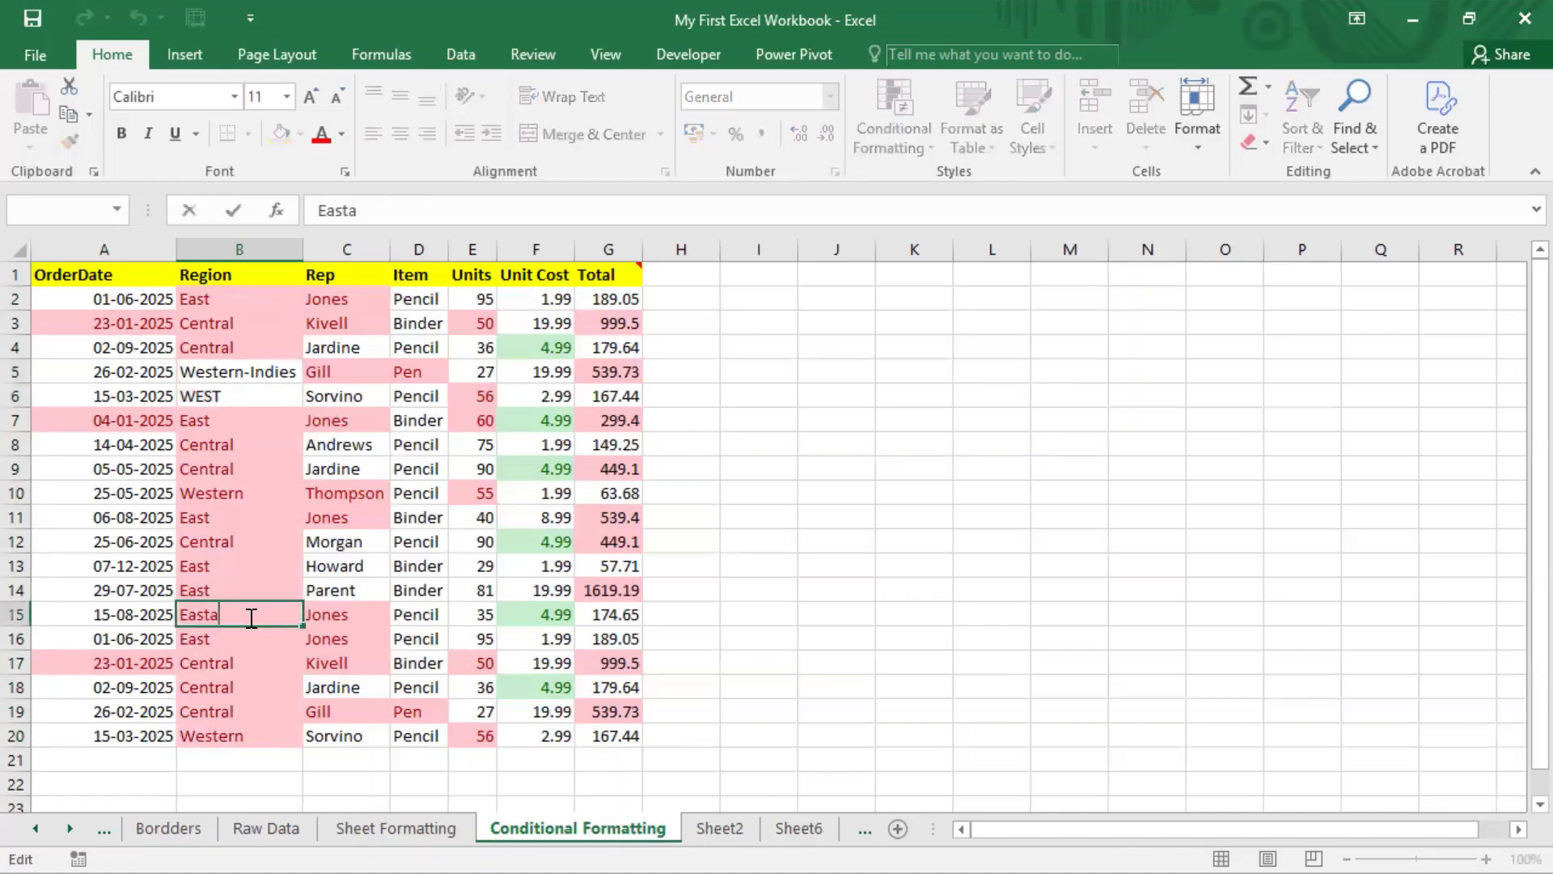
pyautogui.press('BackSpace')
pyautogui.press('BackSpace')
pyautogui.write('ern')
pyautogui.press('Return')
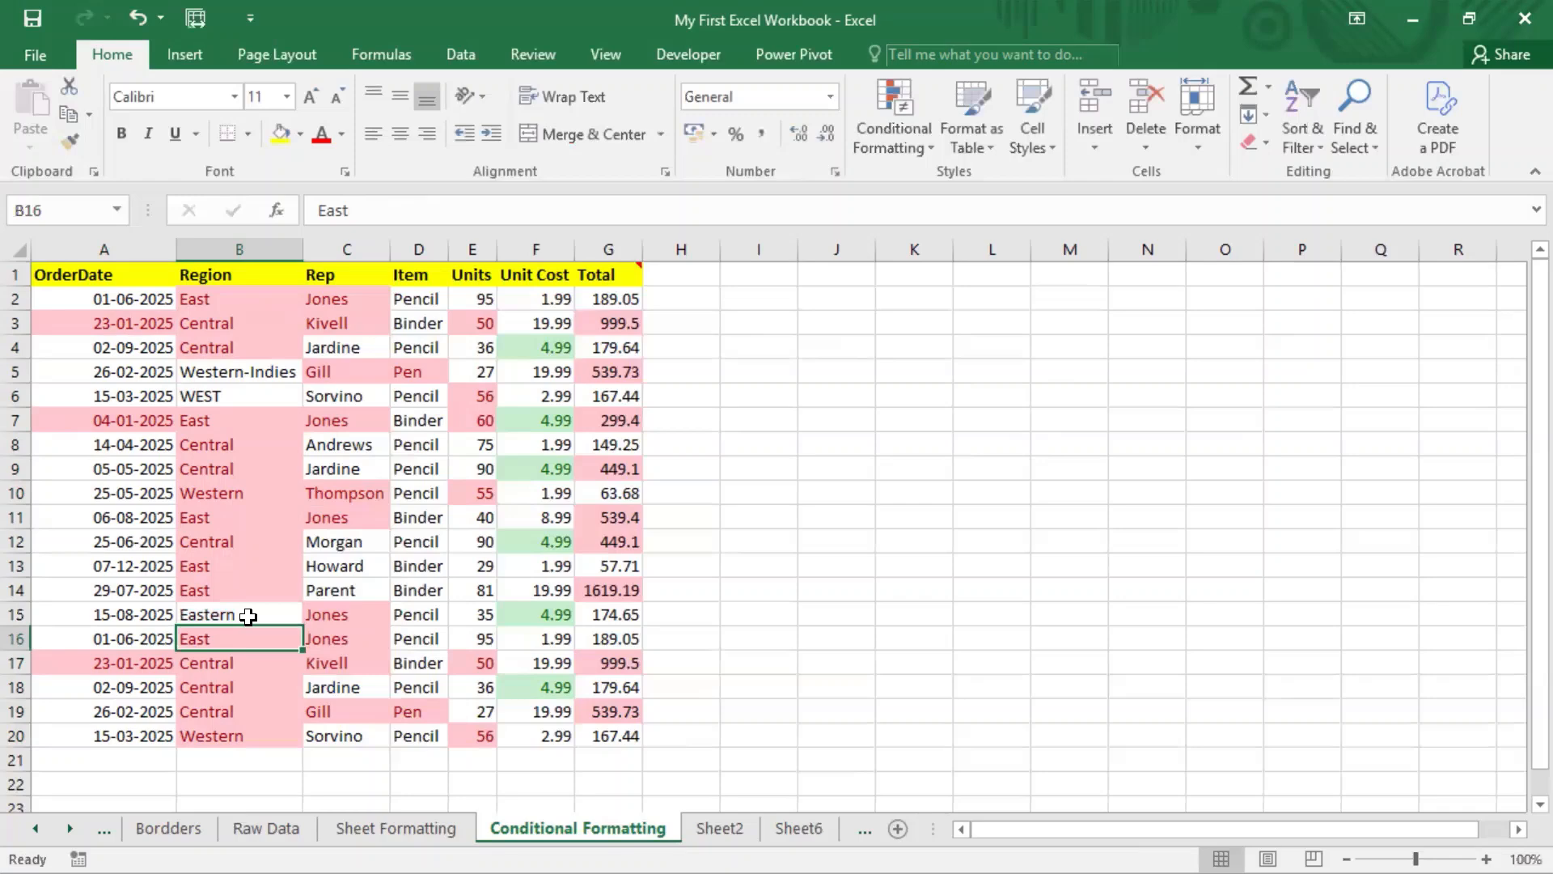
pyautogui.click(248, 616)
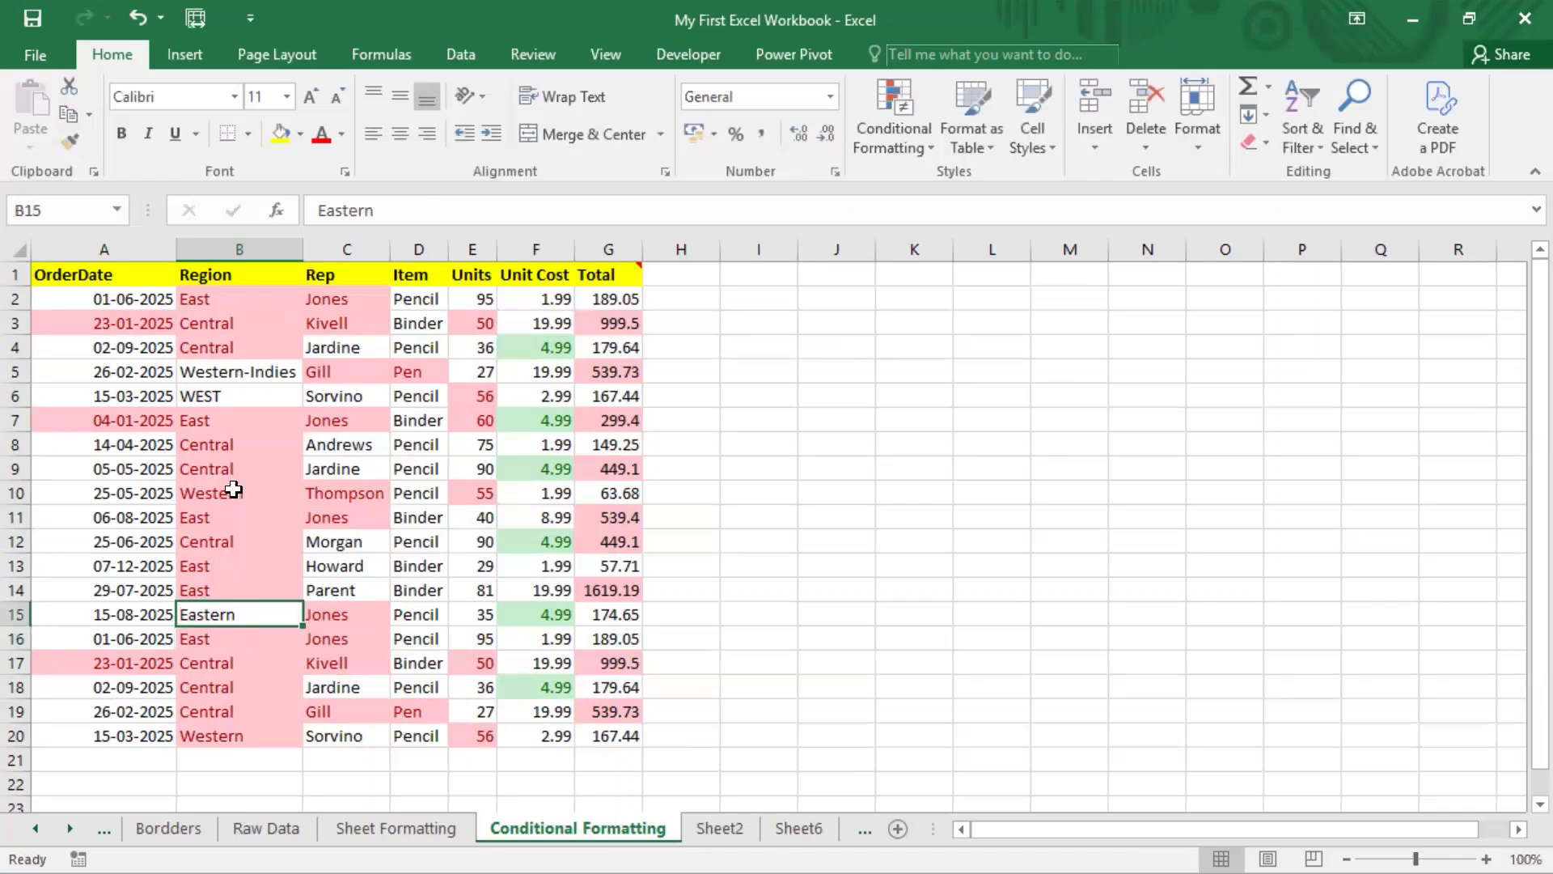
pyautogui.click(228, 445)
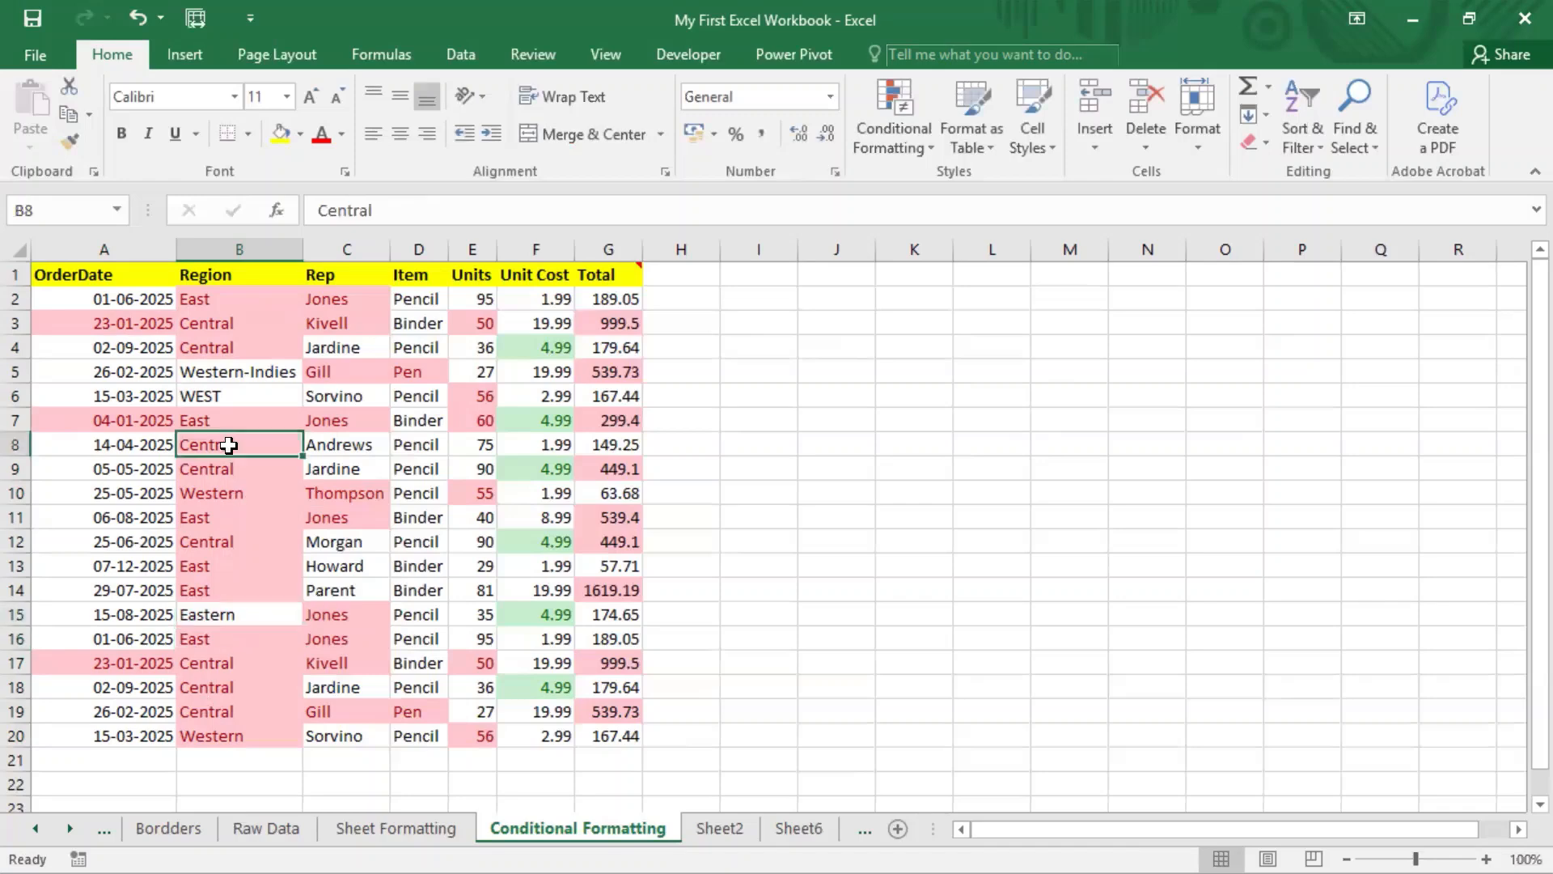
# Step: Show the Highlight Cells Rules submenu under Conditional Formatting
pyautogui.click(922, 142)
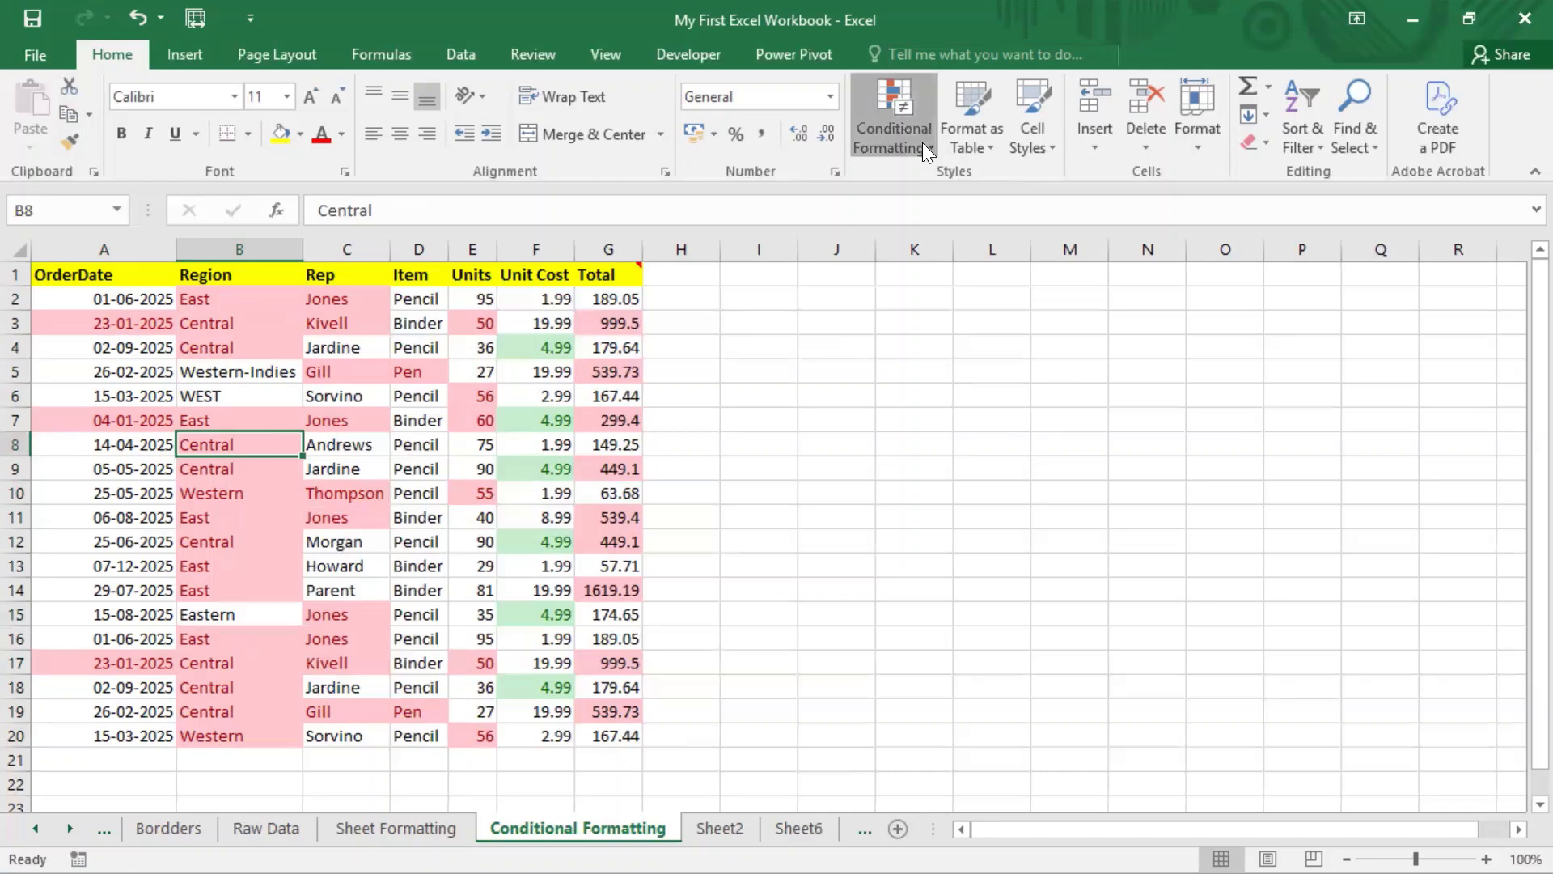
pyautogui.moveTo(939, 183)
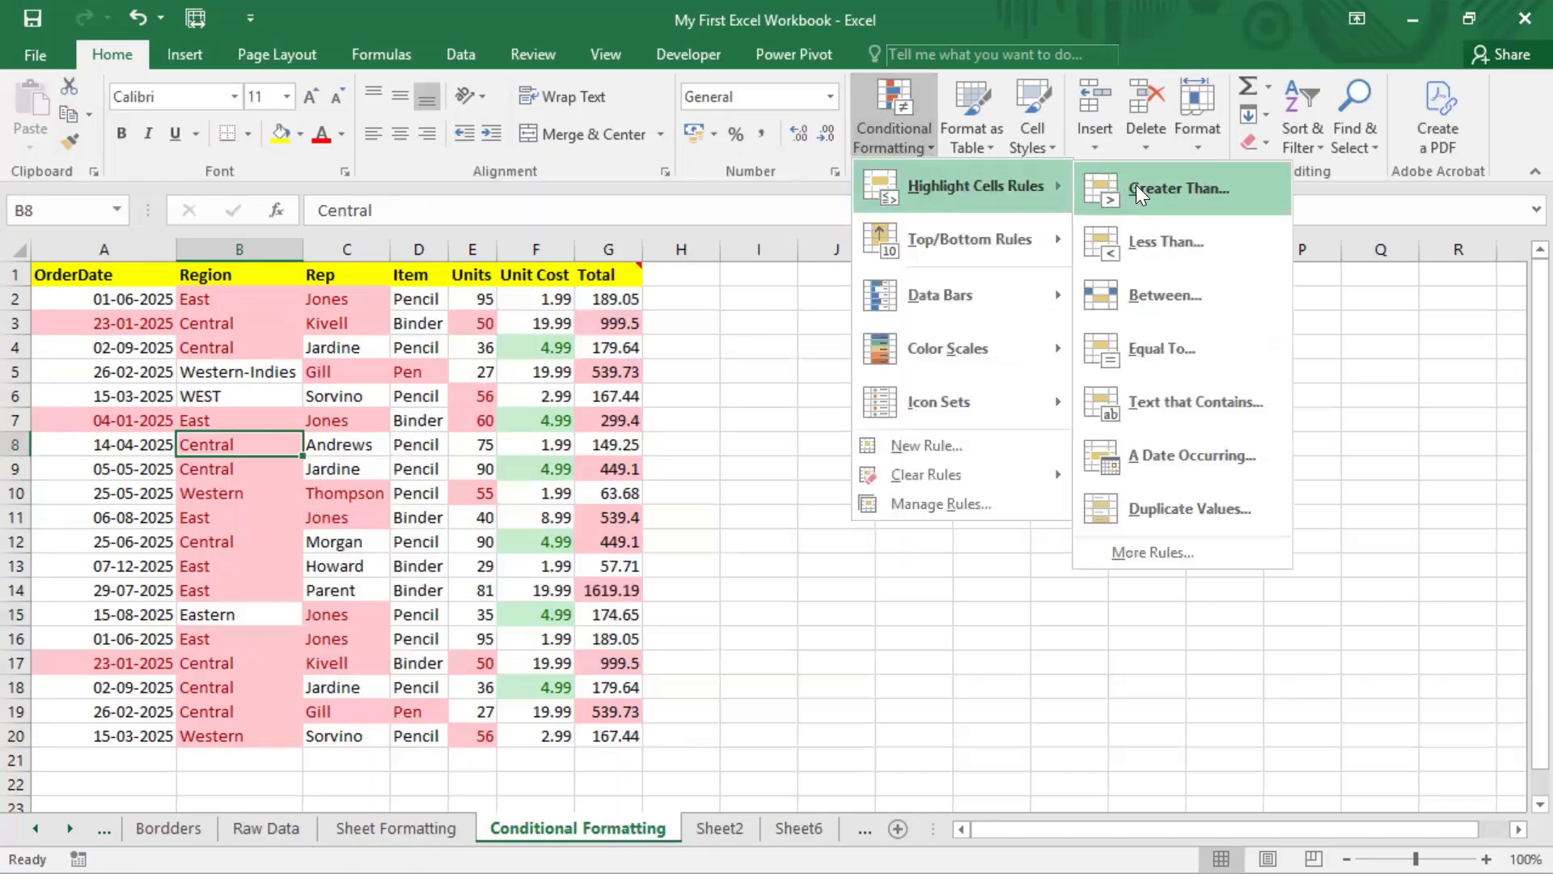
pyautogui.click(776, 2)
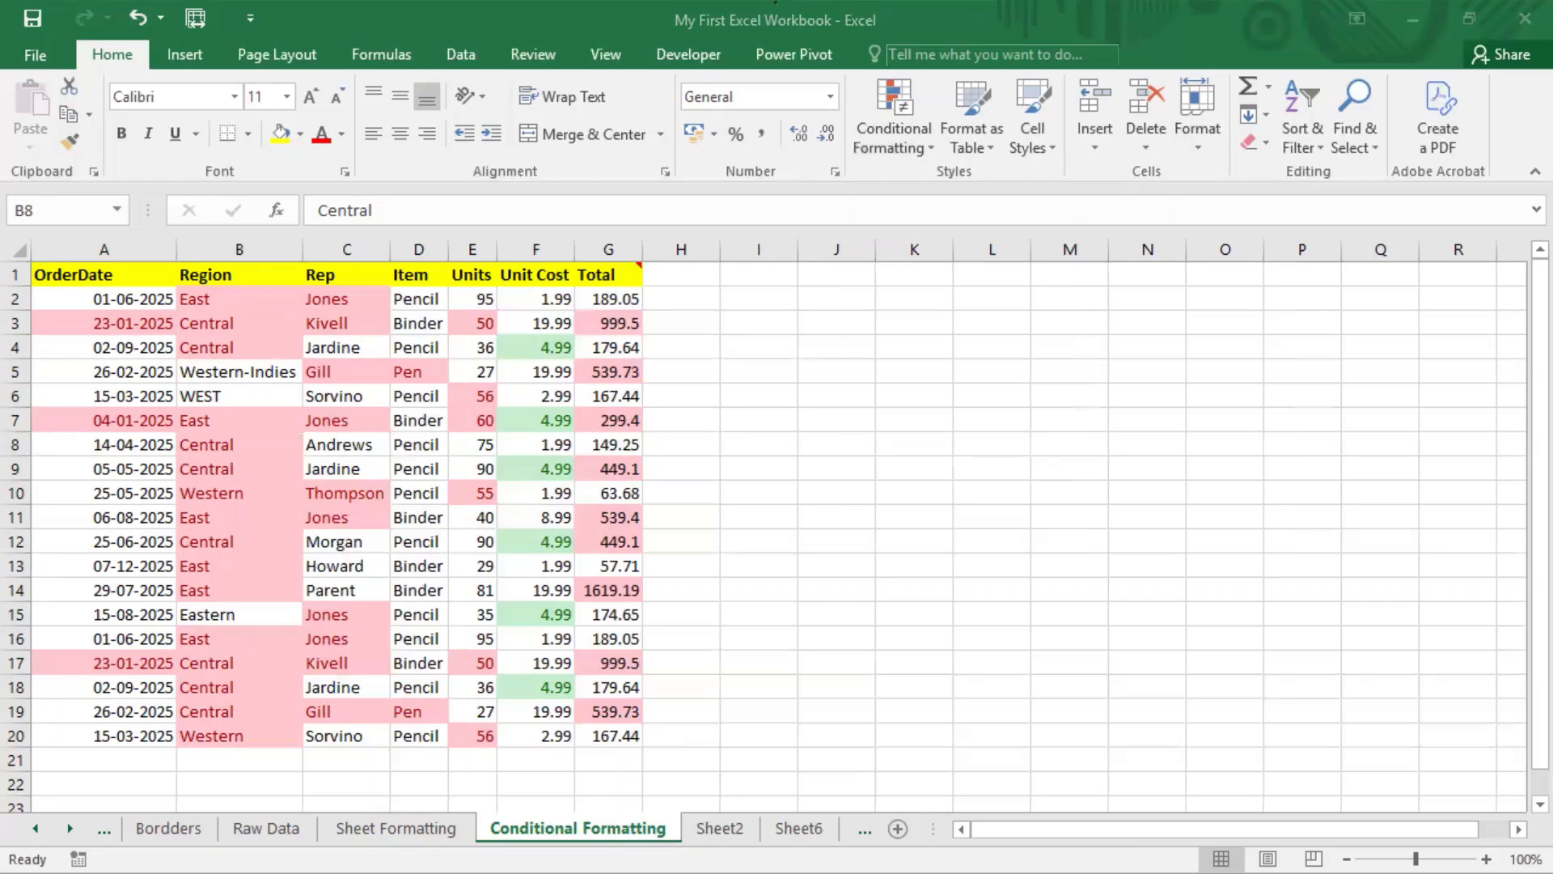
pyautogui.click(902, 154)
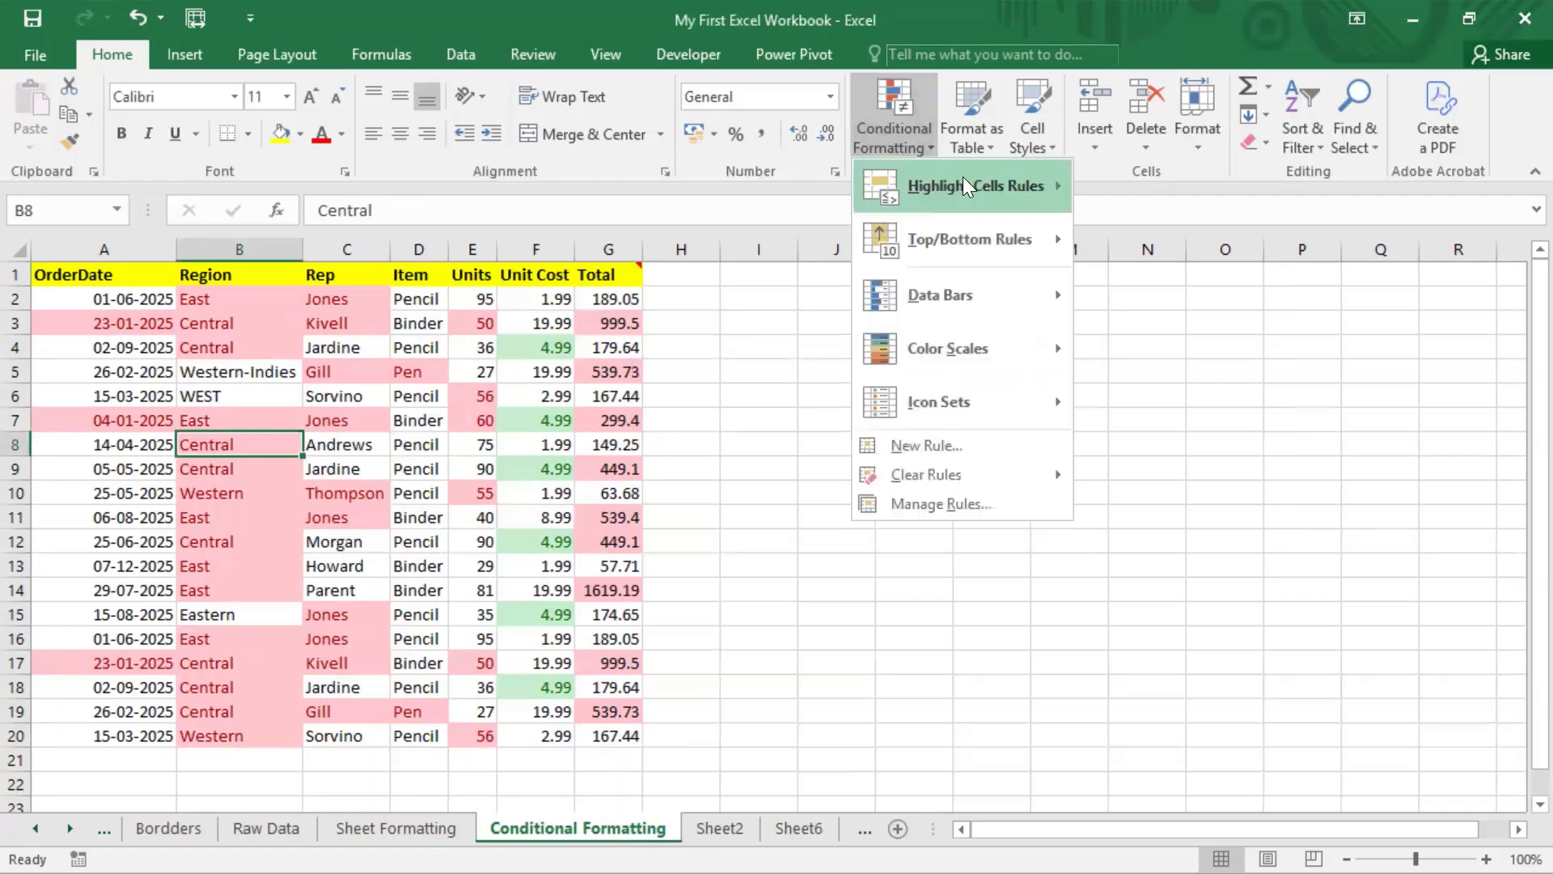
pyautogui.moveTo(966, 185)
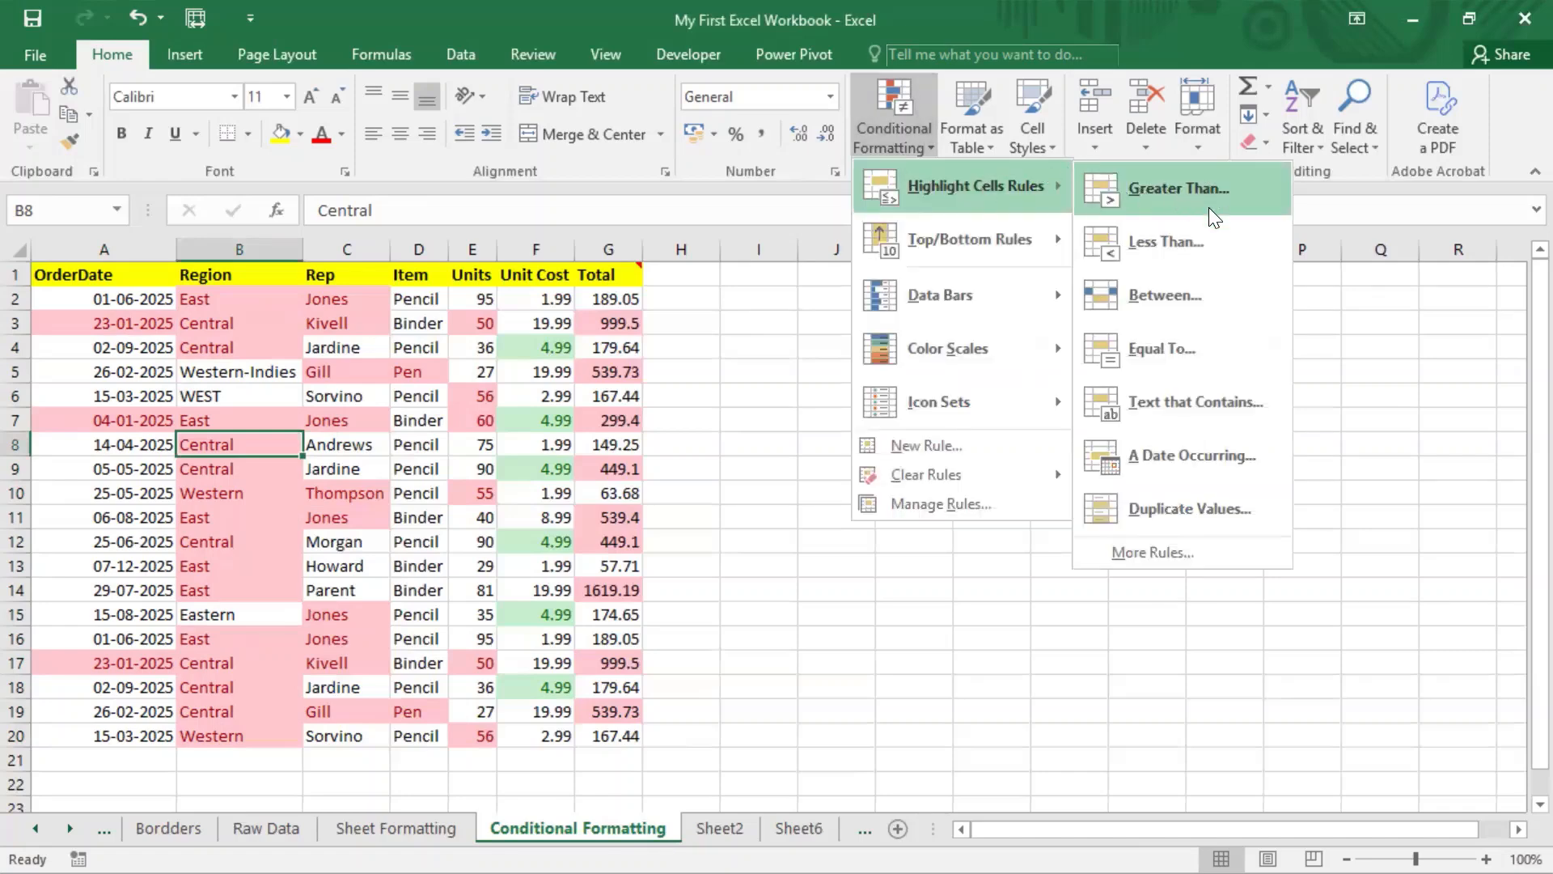
# Step: Create a new rule formatting only top-ranked values, keeping Top, and confirm it
pyautogui.click(1170, 555)
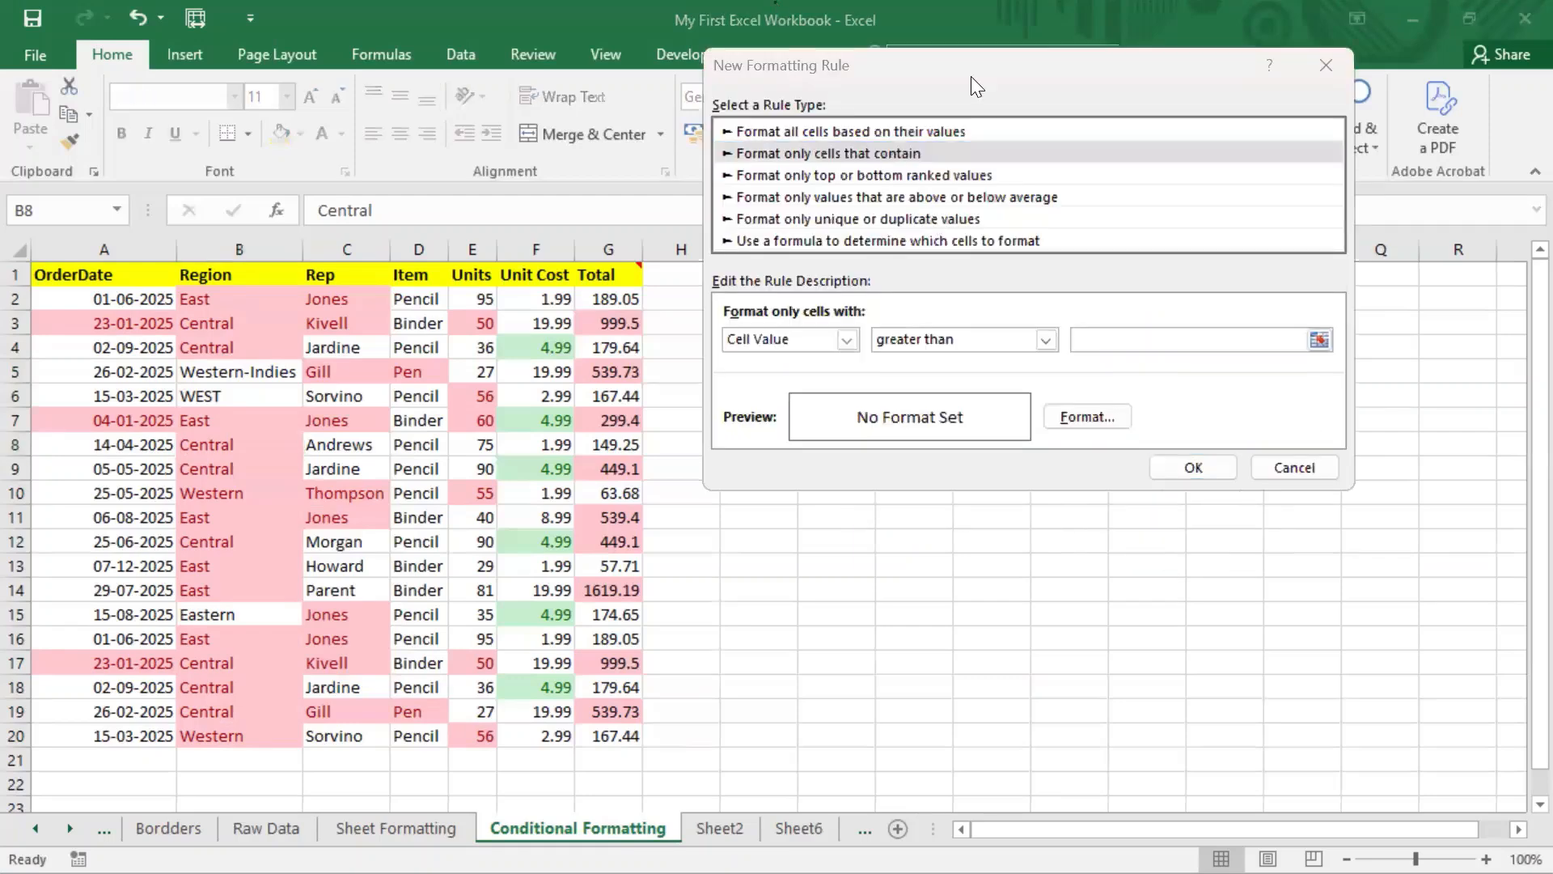
pyautogui.moveTo(1000, 63); pyautogui.dragTo(776, 5)
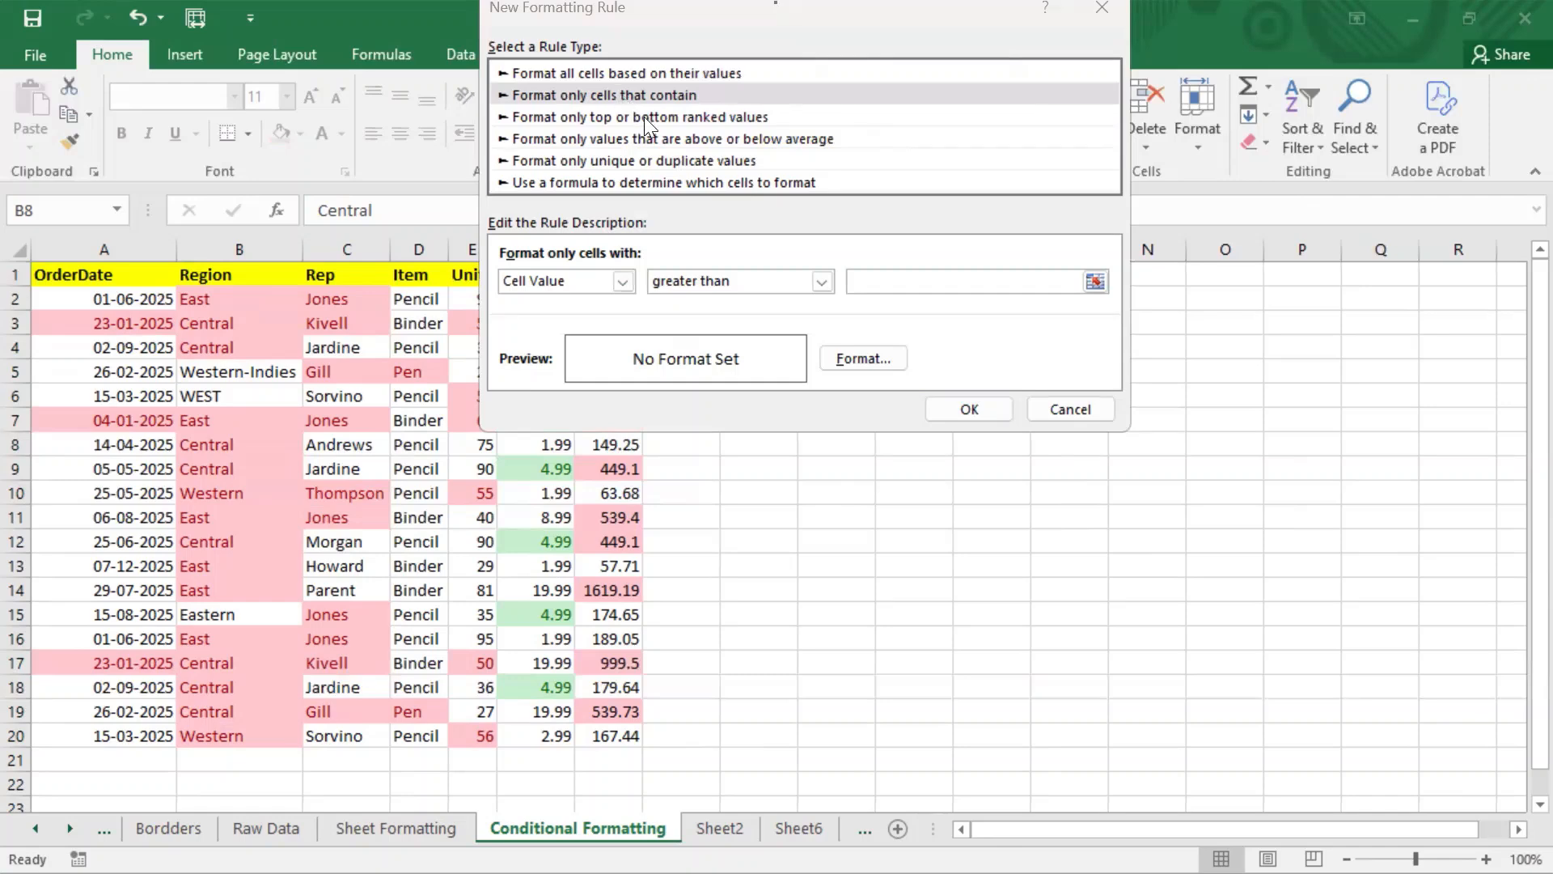
pyautogui.click(688, 118)
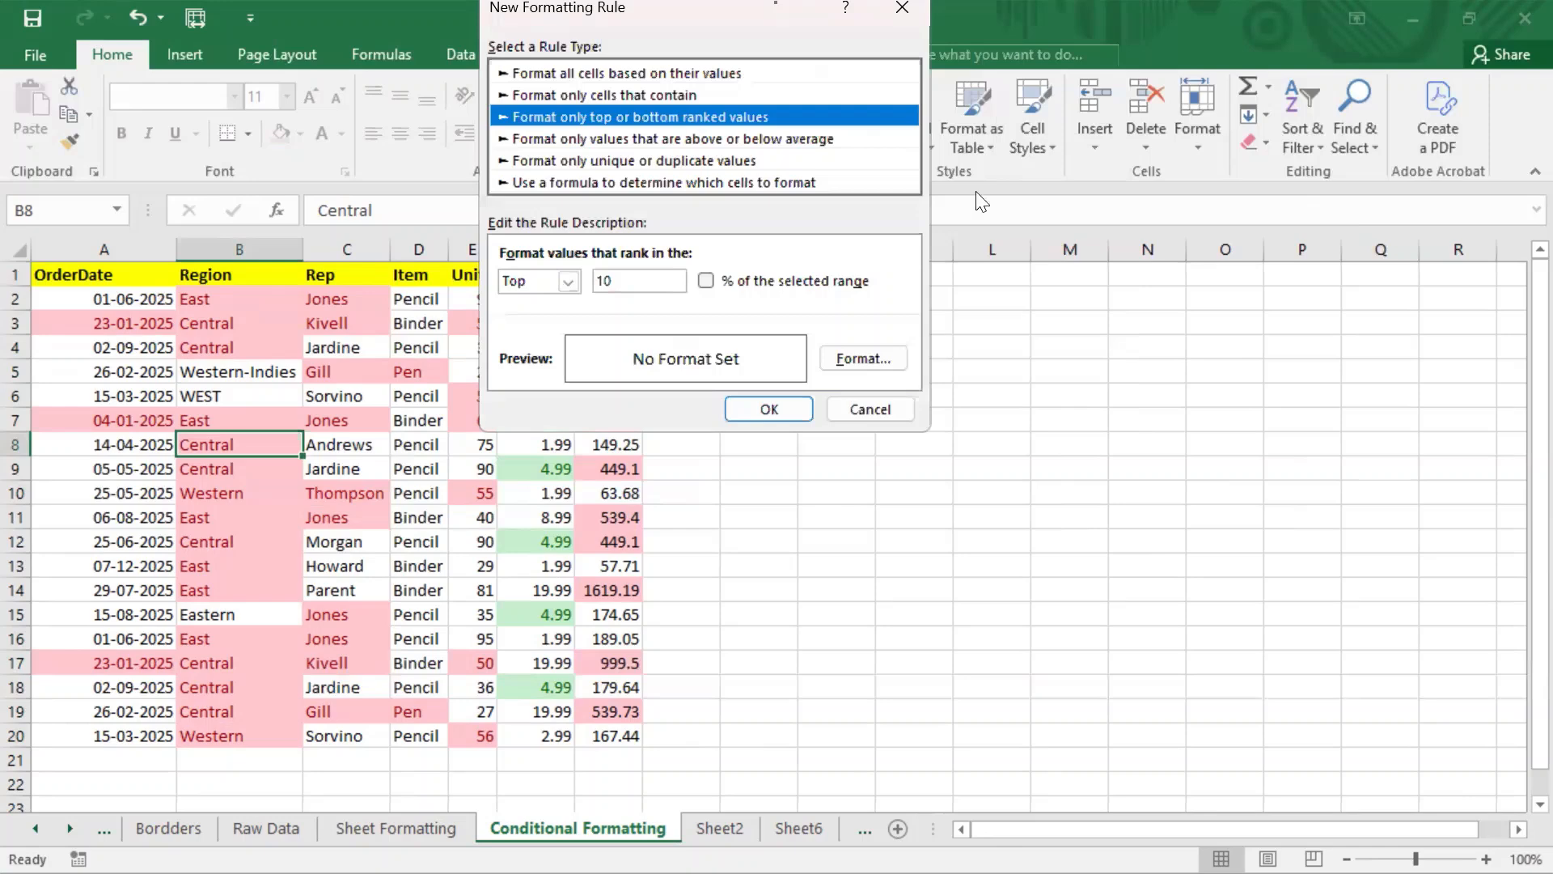
pyautogui.click(568, 283)
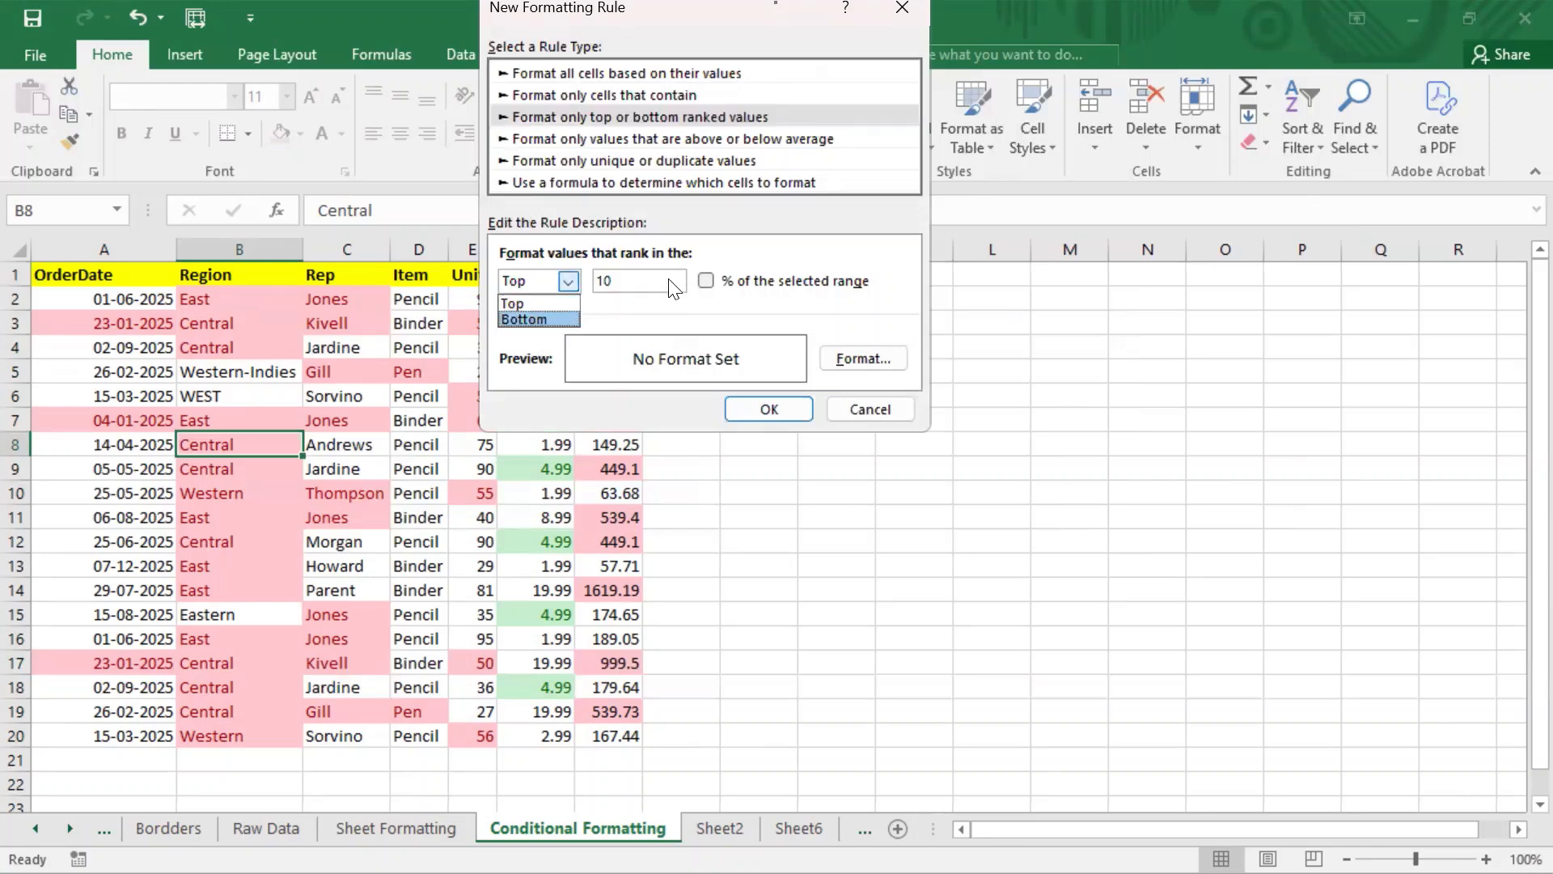
pyautogui.click(635, 306)
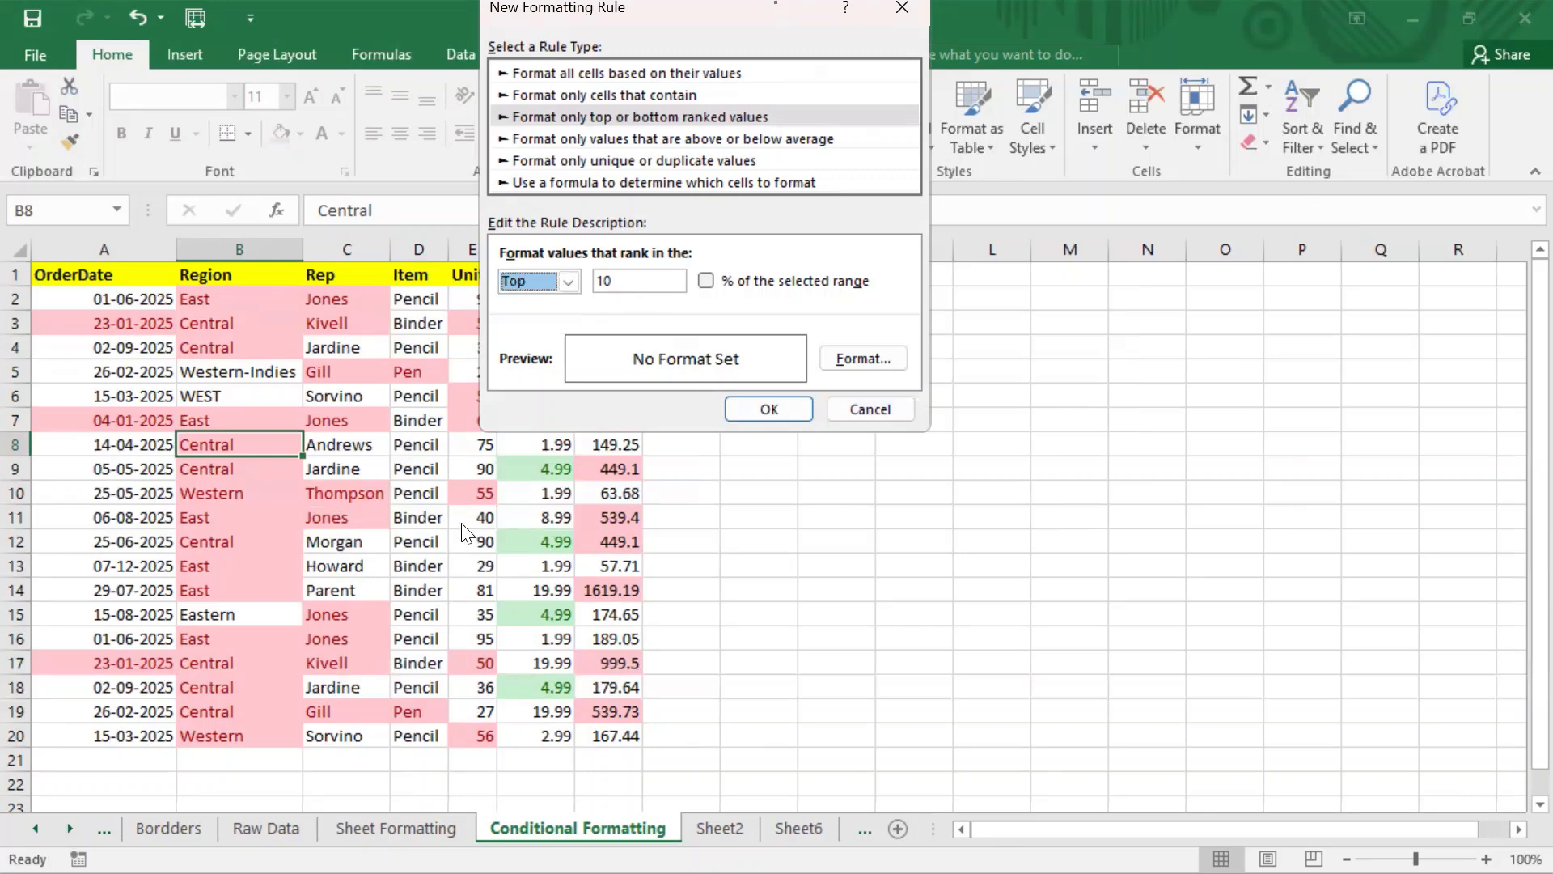
pyautogui.click(870, 409)
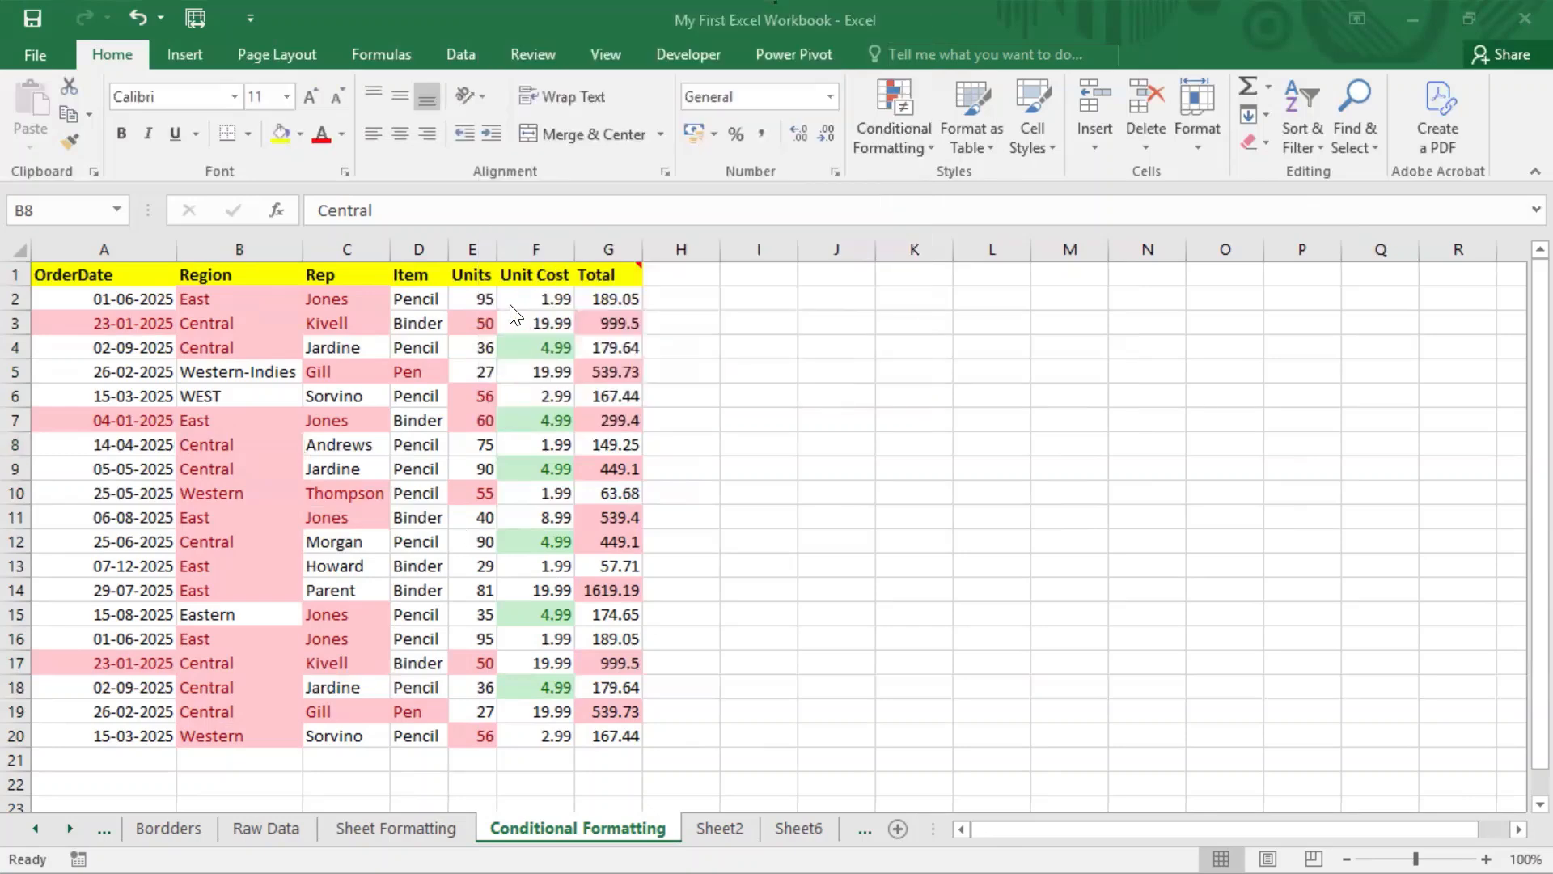
# Step: Select Units cells E2:E20 and clear their conditional formatting rules
pyautogui.click(482, 301)
pyautogui.moveTo(488, 349); pyautogui.dragTo(488, 731)
pyautogui.click(914, 145)
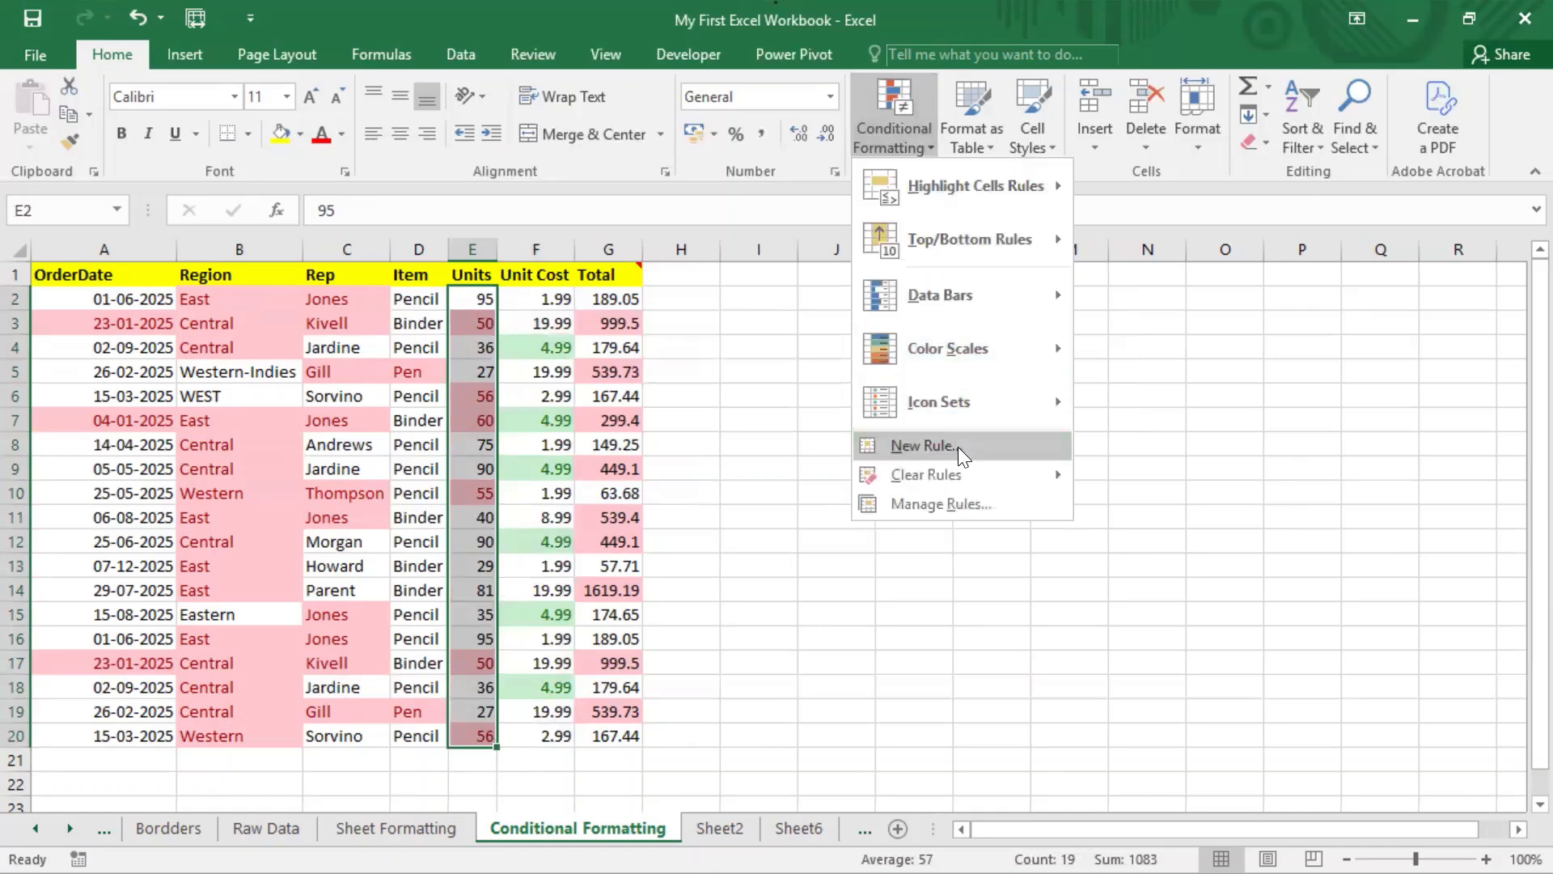
pyautogui.moveTo(1076, 482)
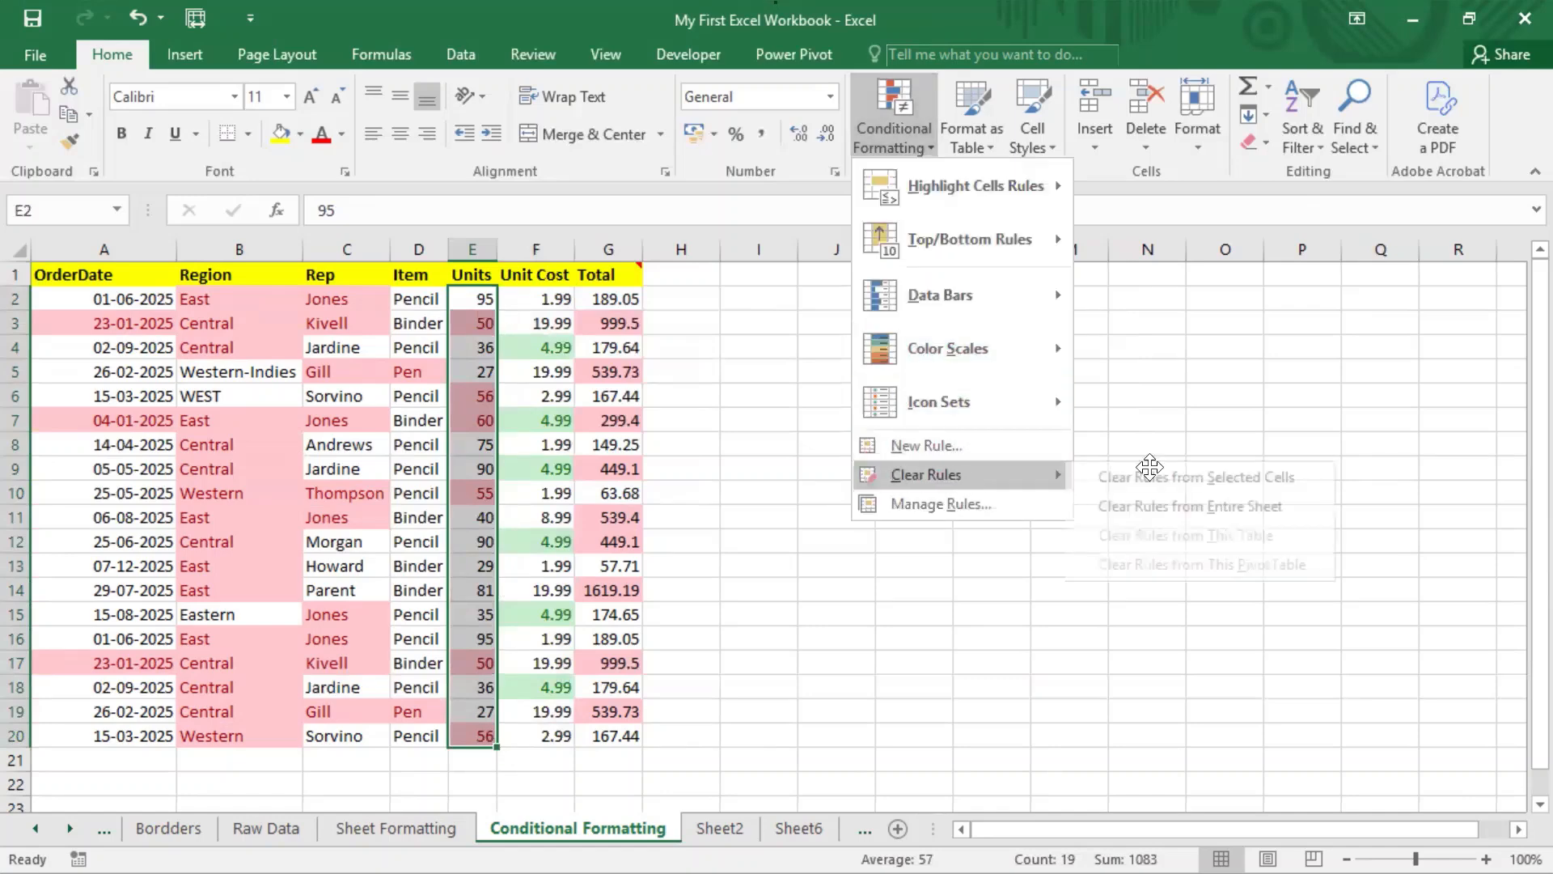
pyautogui.click(1149, 471)
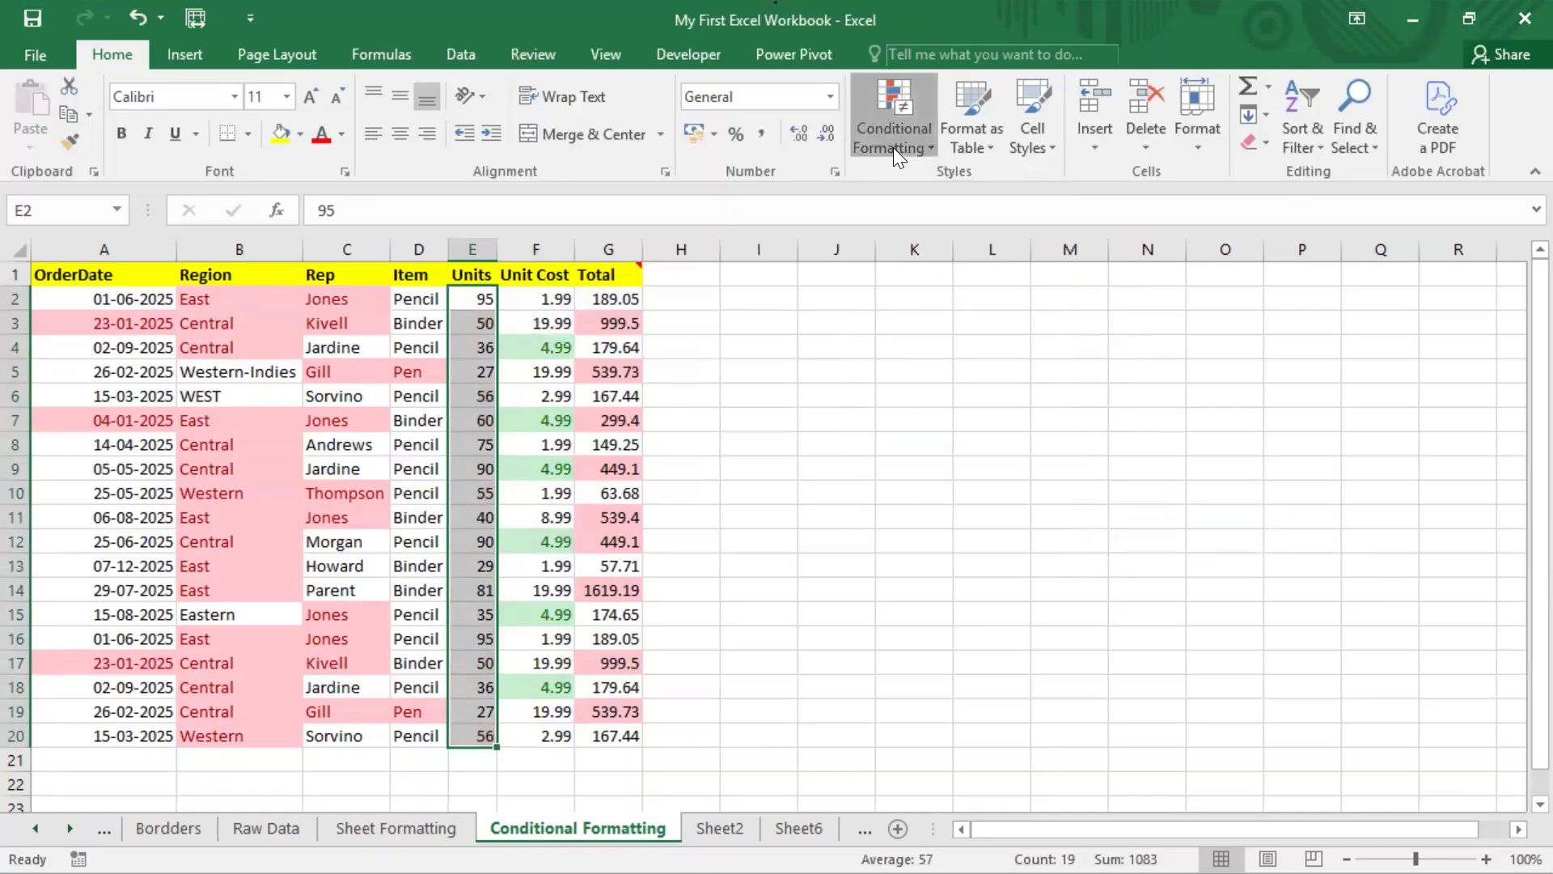
# Step: Define a new top/bottom ranked rule with a rank count of 5 and close the dialog
pyautogui.click(893, 147)
pyautogui.click(1208, 573)
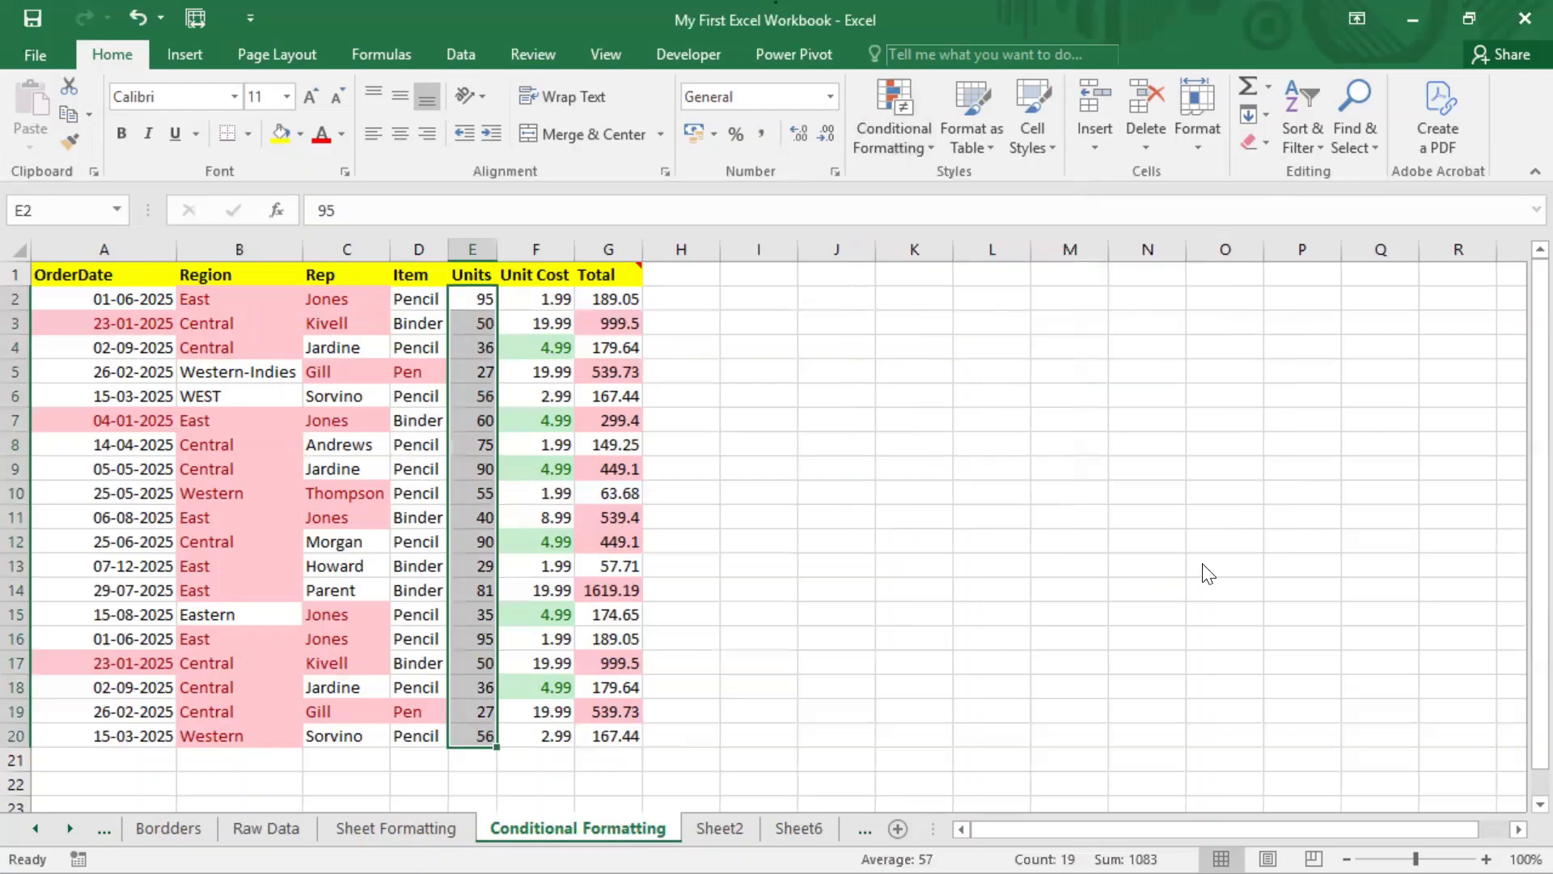
pyautogui.click(503, 129)
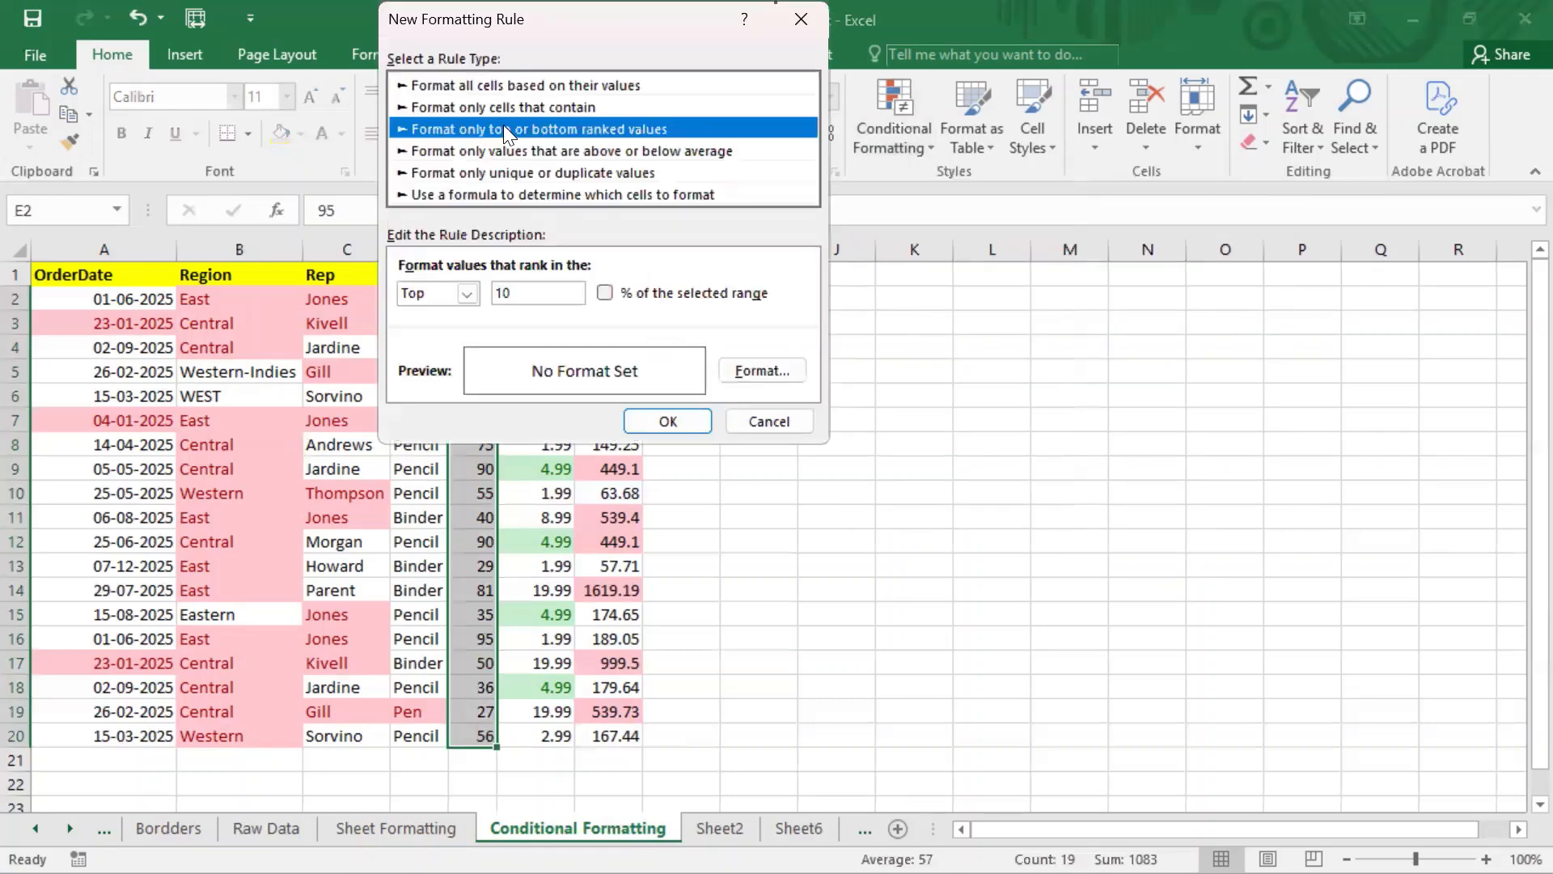
pyautogui.doubleClick(531, 289)
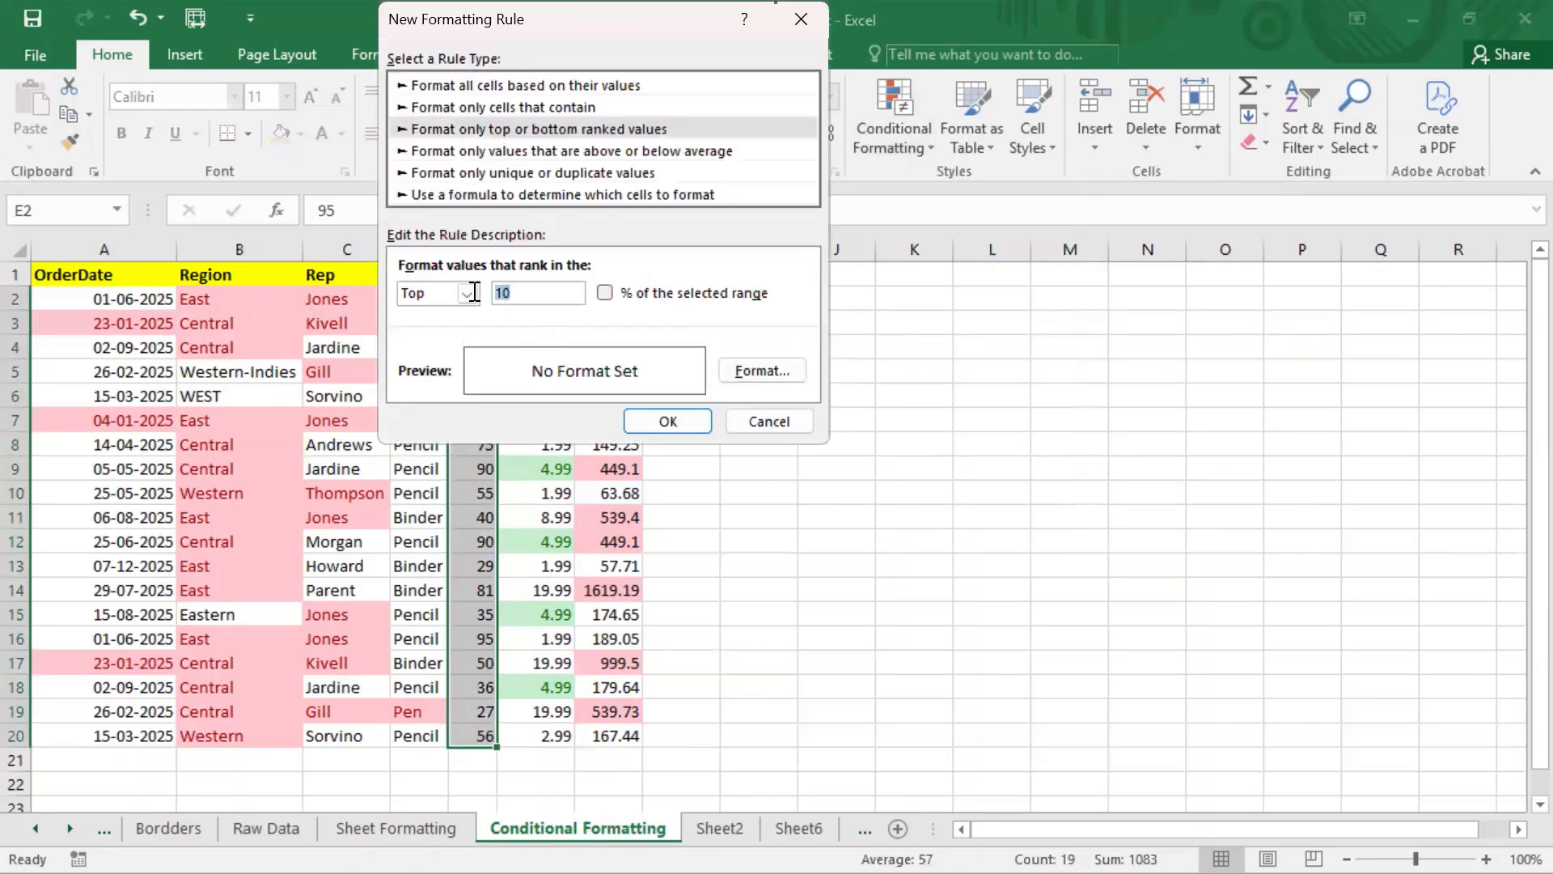
pyautogui.write('5')
pyautogui.moveTo(699, 22); pyautogui.dragTo(1015, 39)
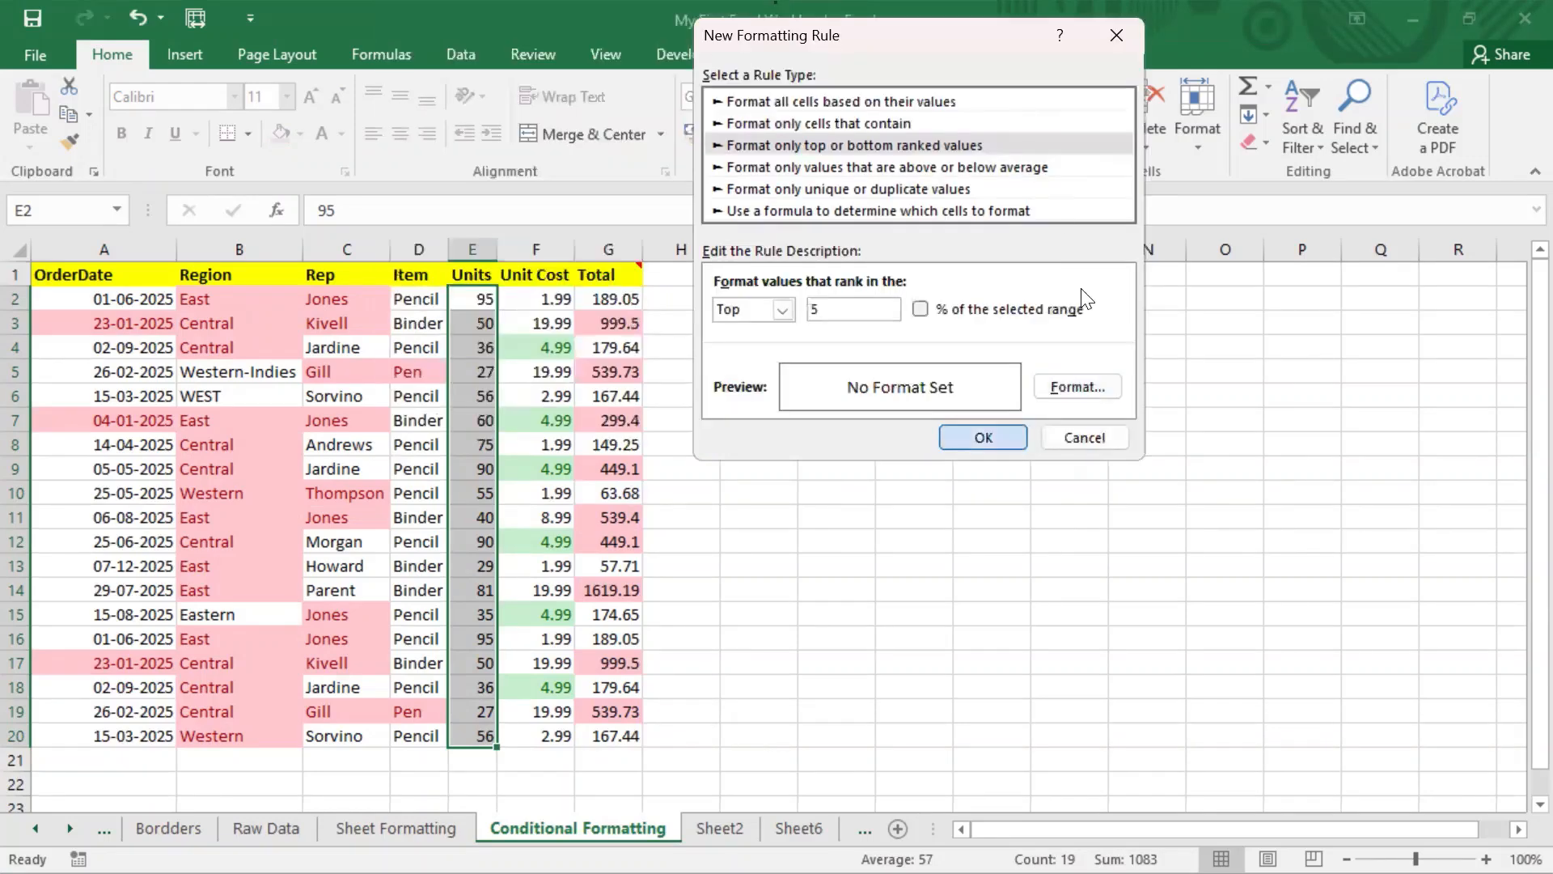
pyautogui.press('Return')
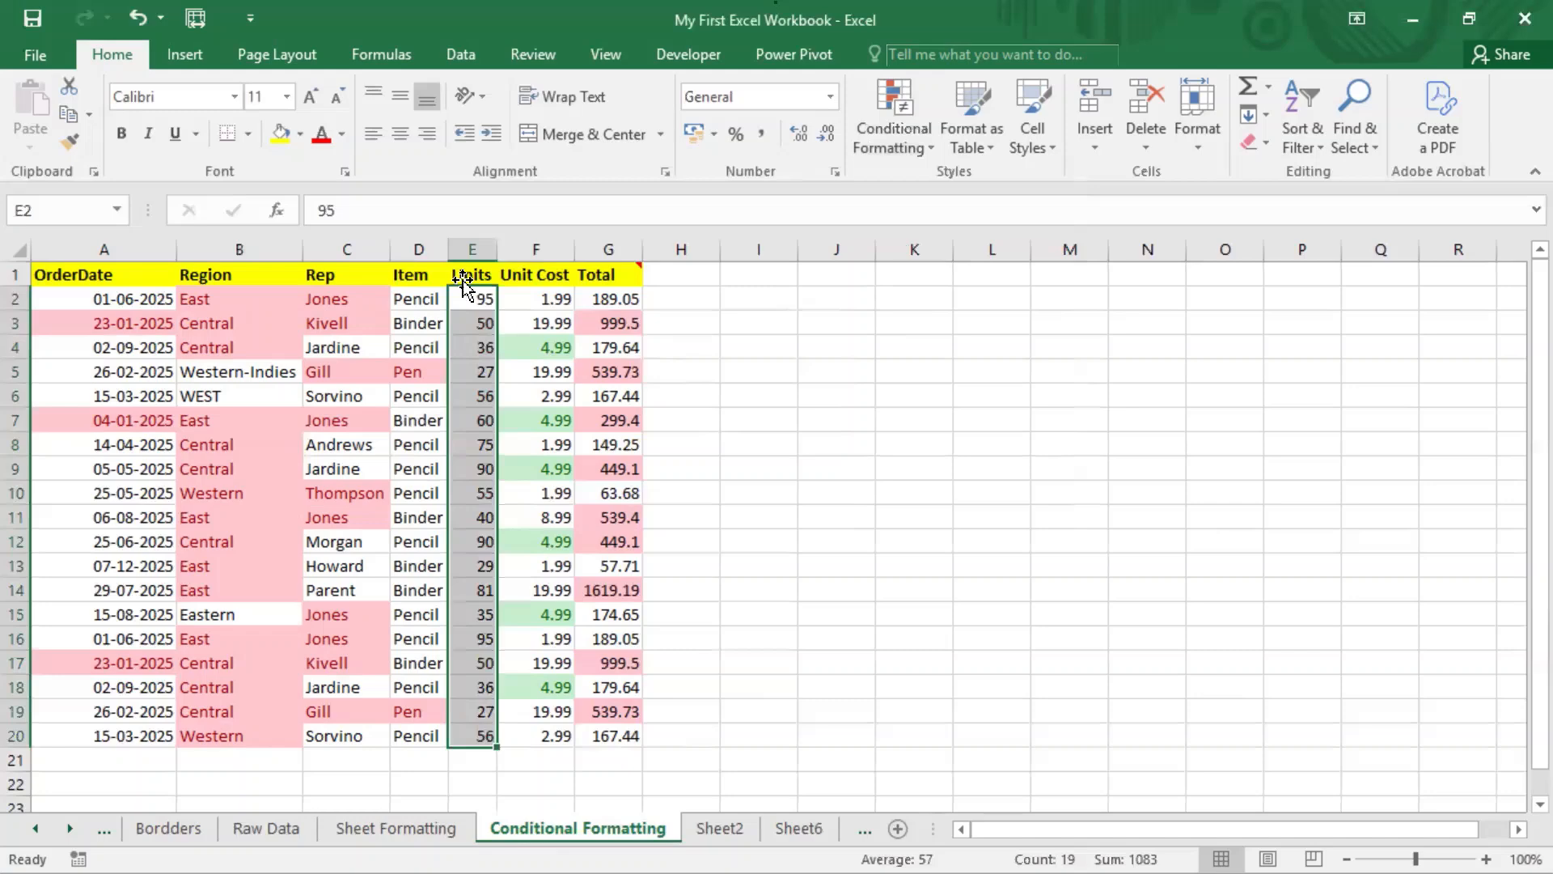
# Step: Start a new rule formatting only the bottom 10 ranked values by count
pyautogui.click(922, 151)
pyautogui.moveTo(922, 163)
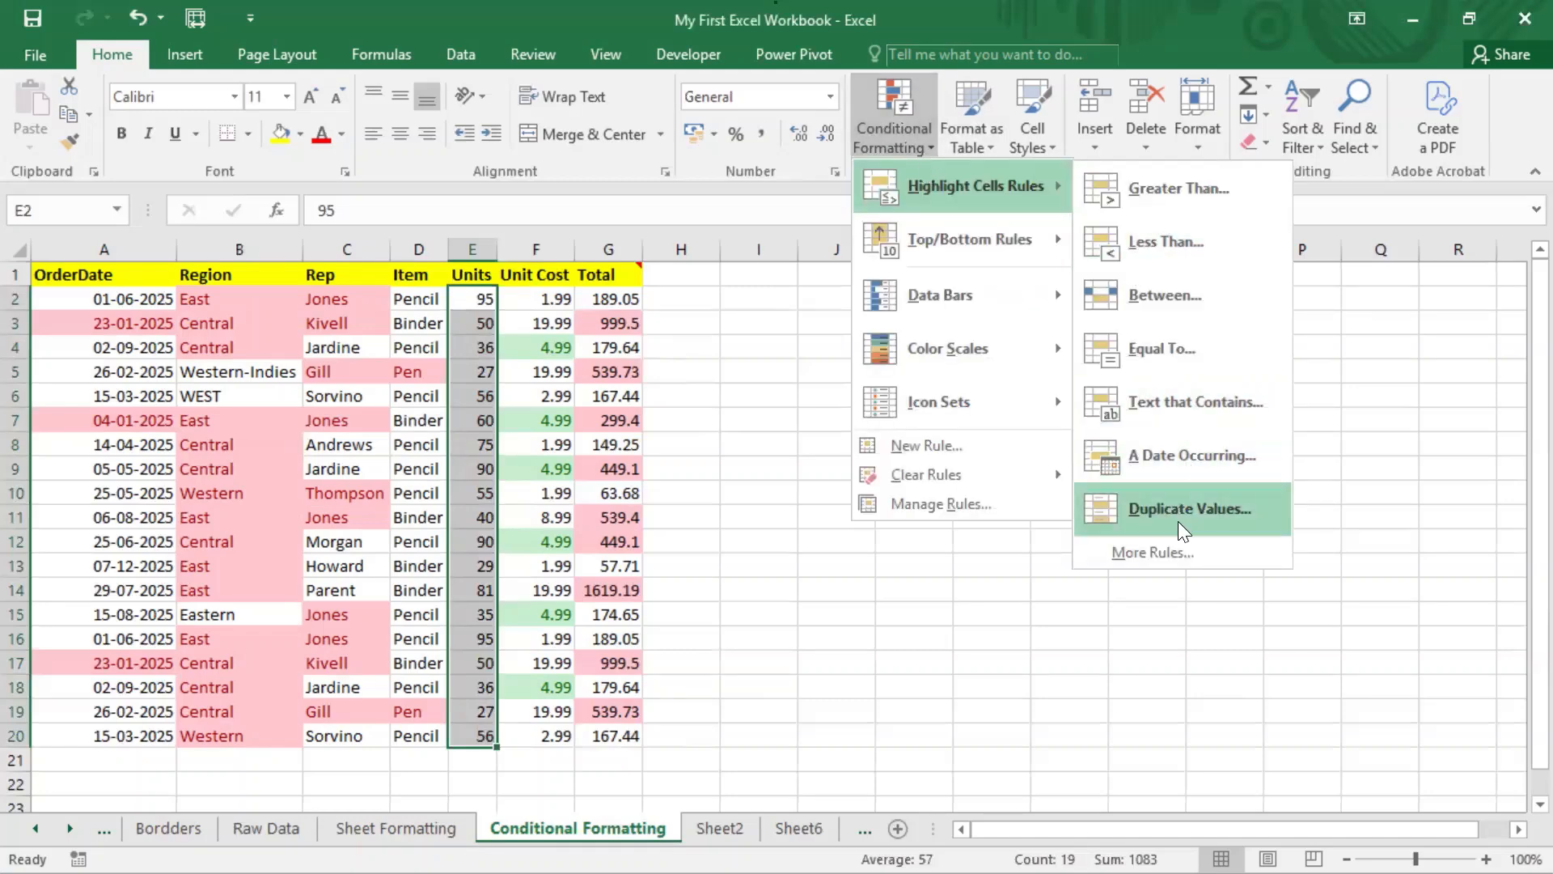
pyautogui.click(1171, 551)
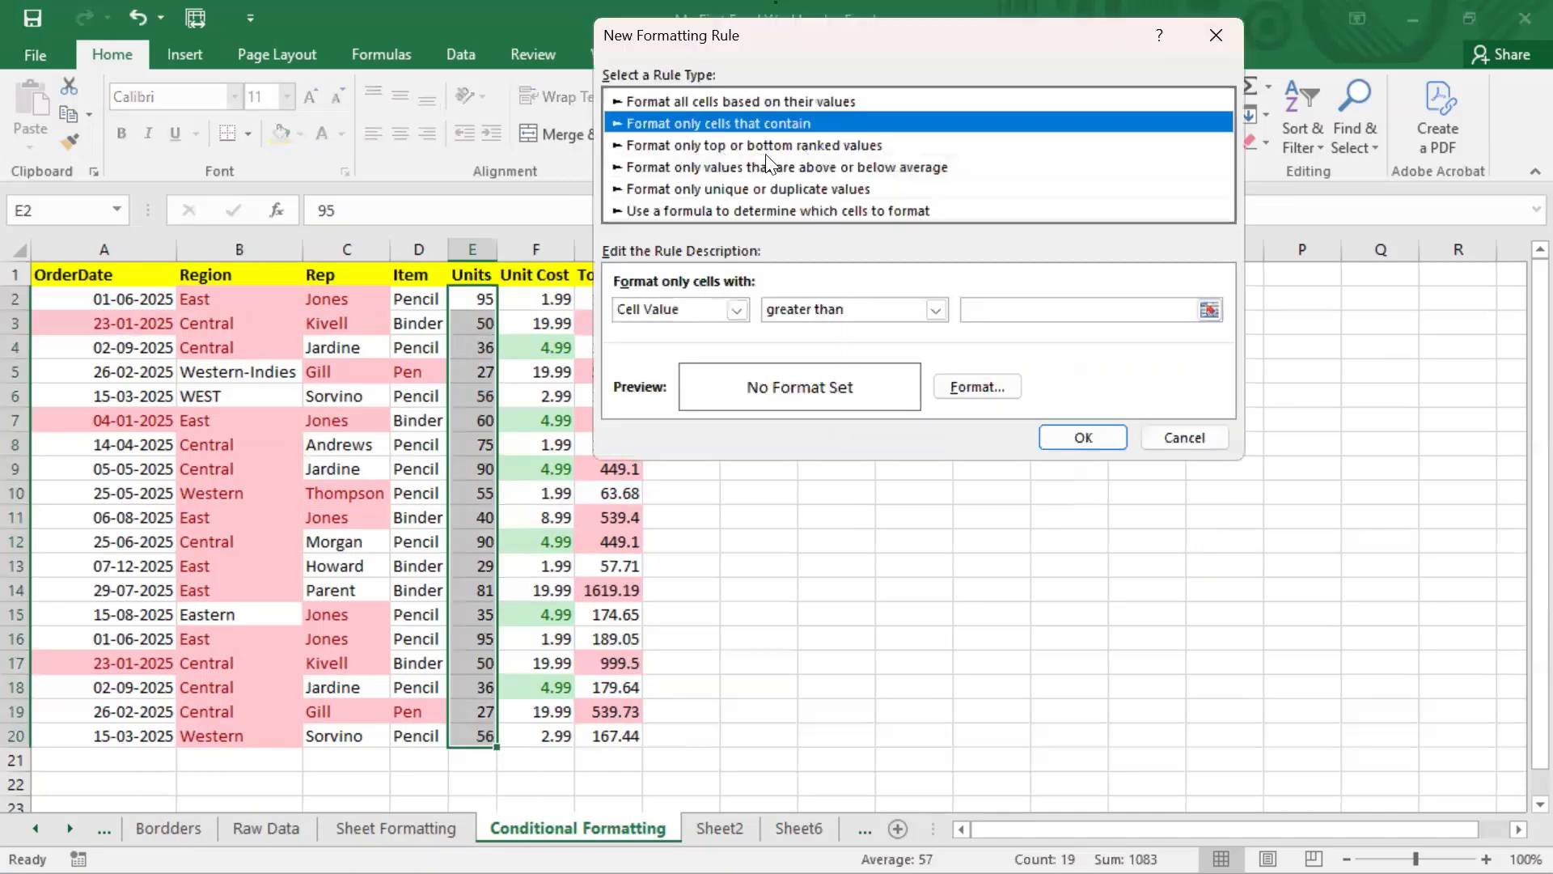
pyautogui.click(774, 148)
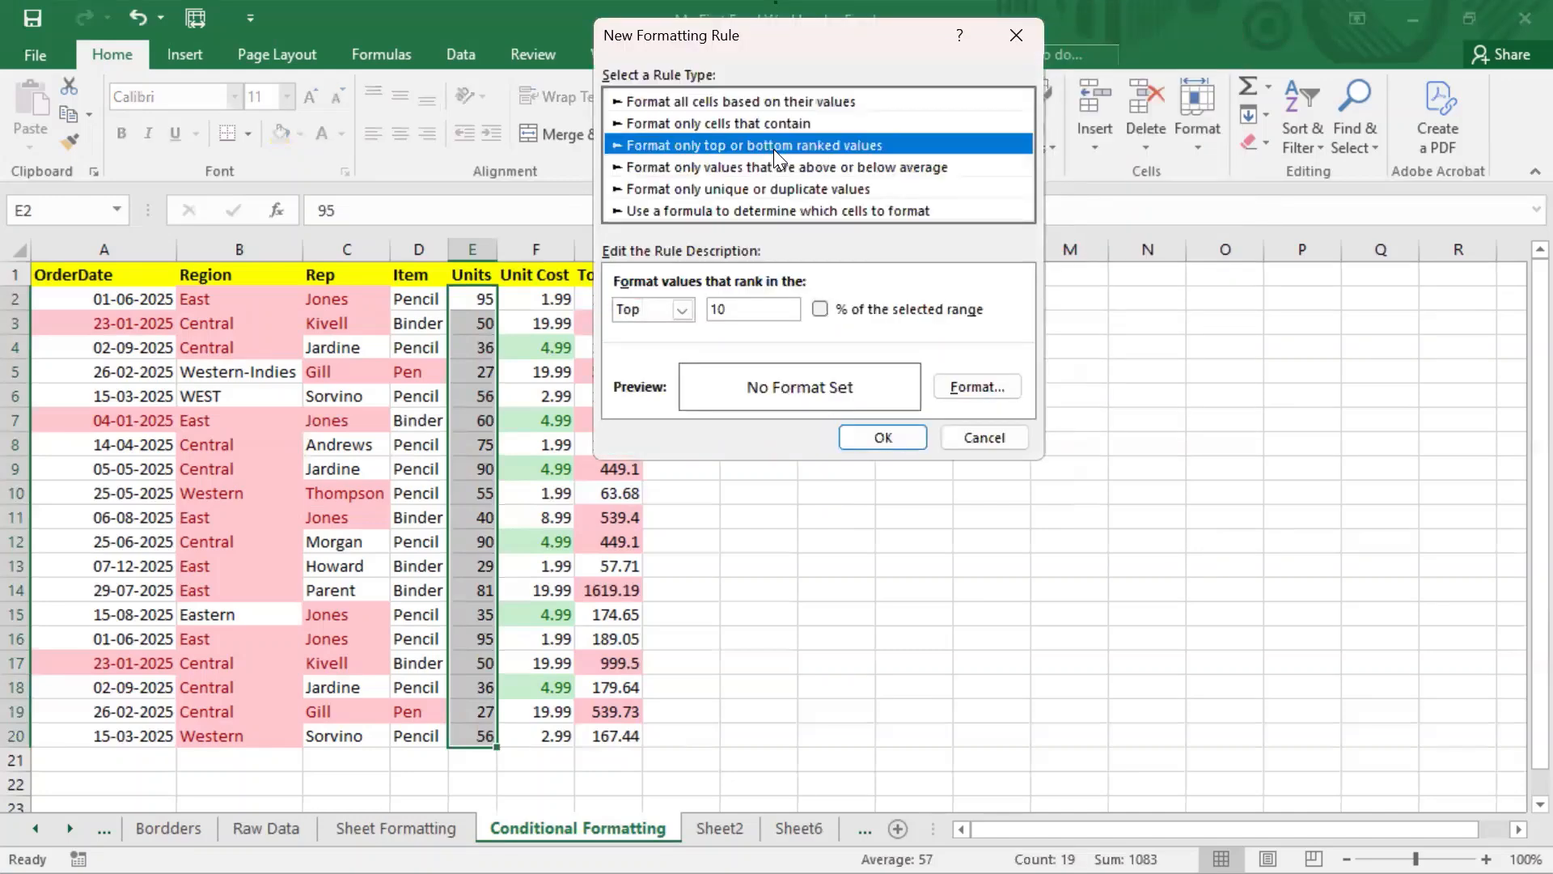
pyautogui.click(819, 309)
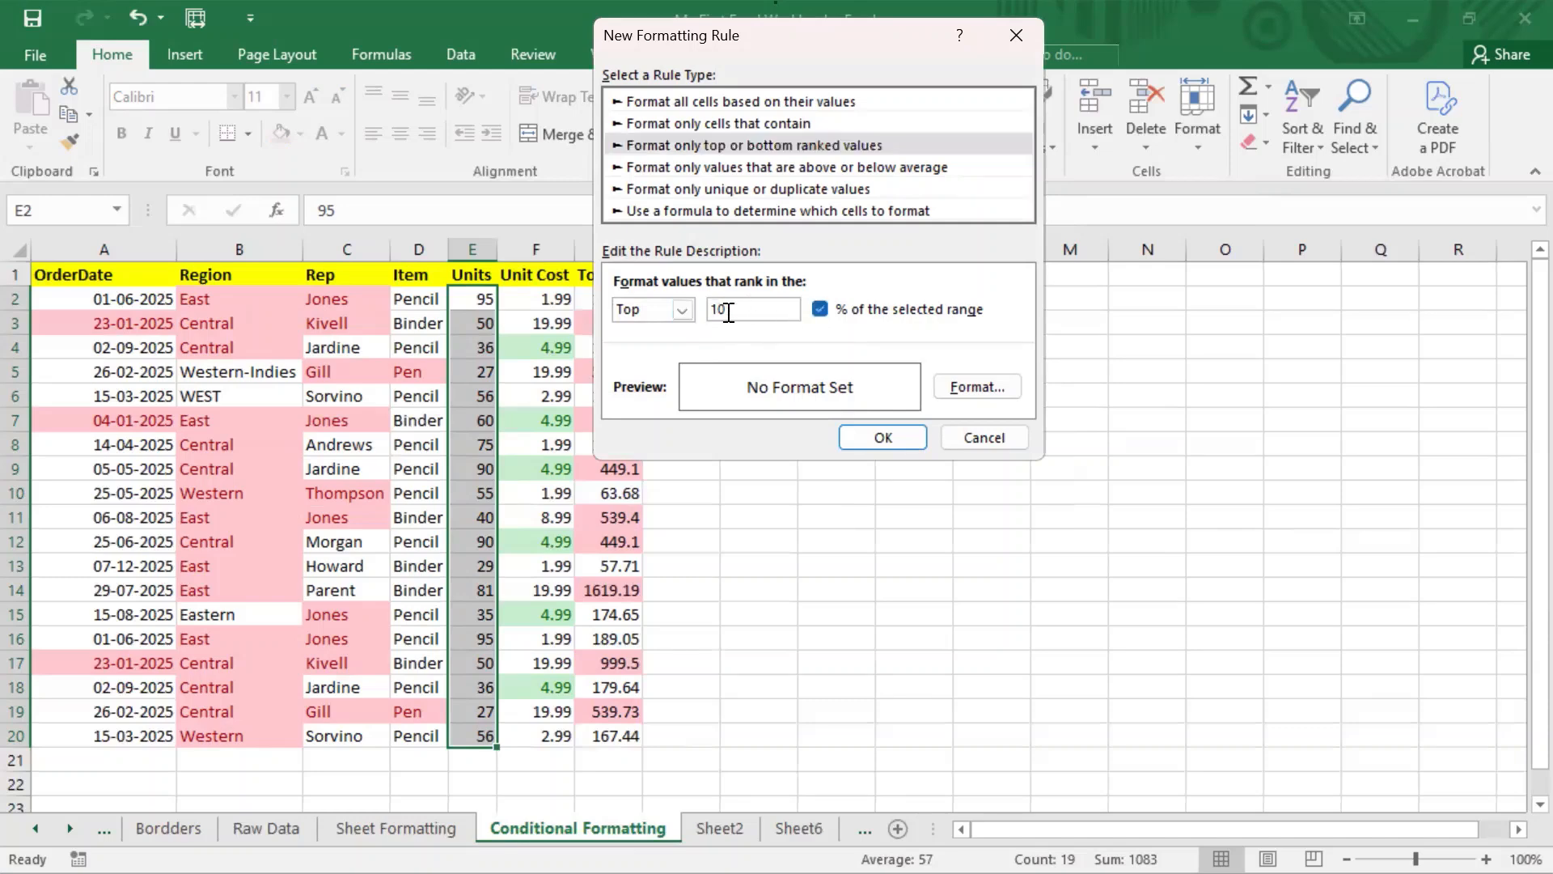
pyautogui.click(819, 309)
pyautogui.click(683, 311)
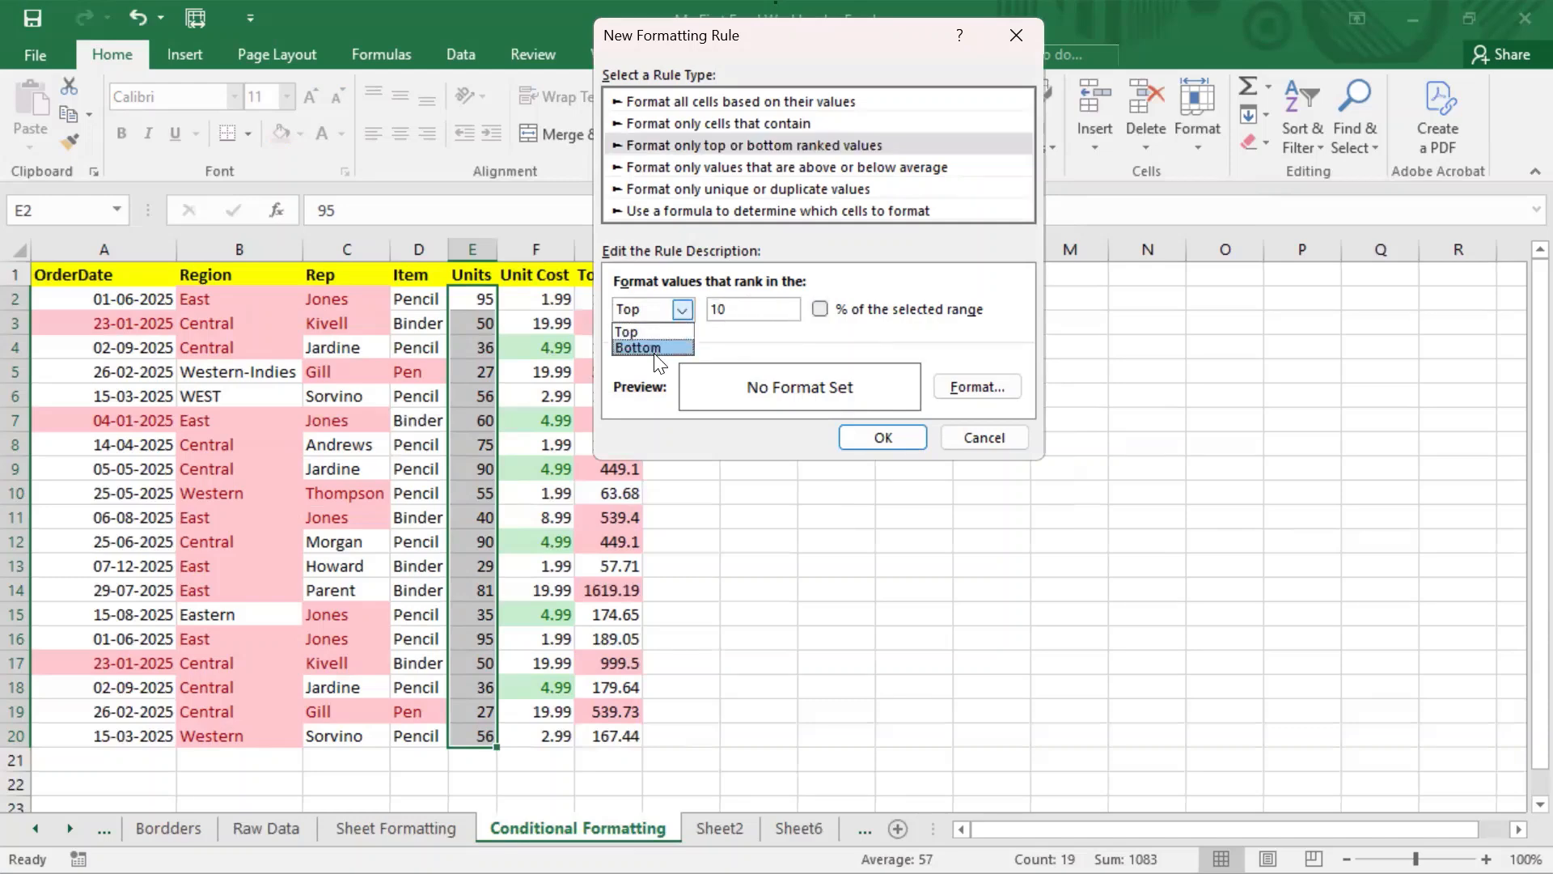
pyautogui.click(661, 346)
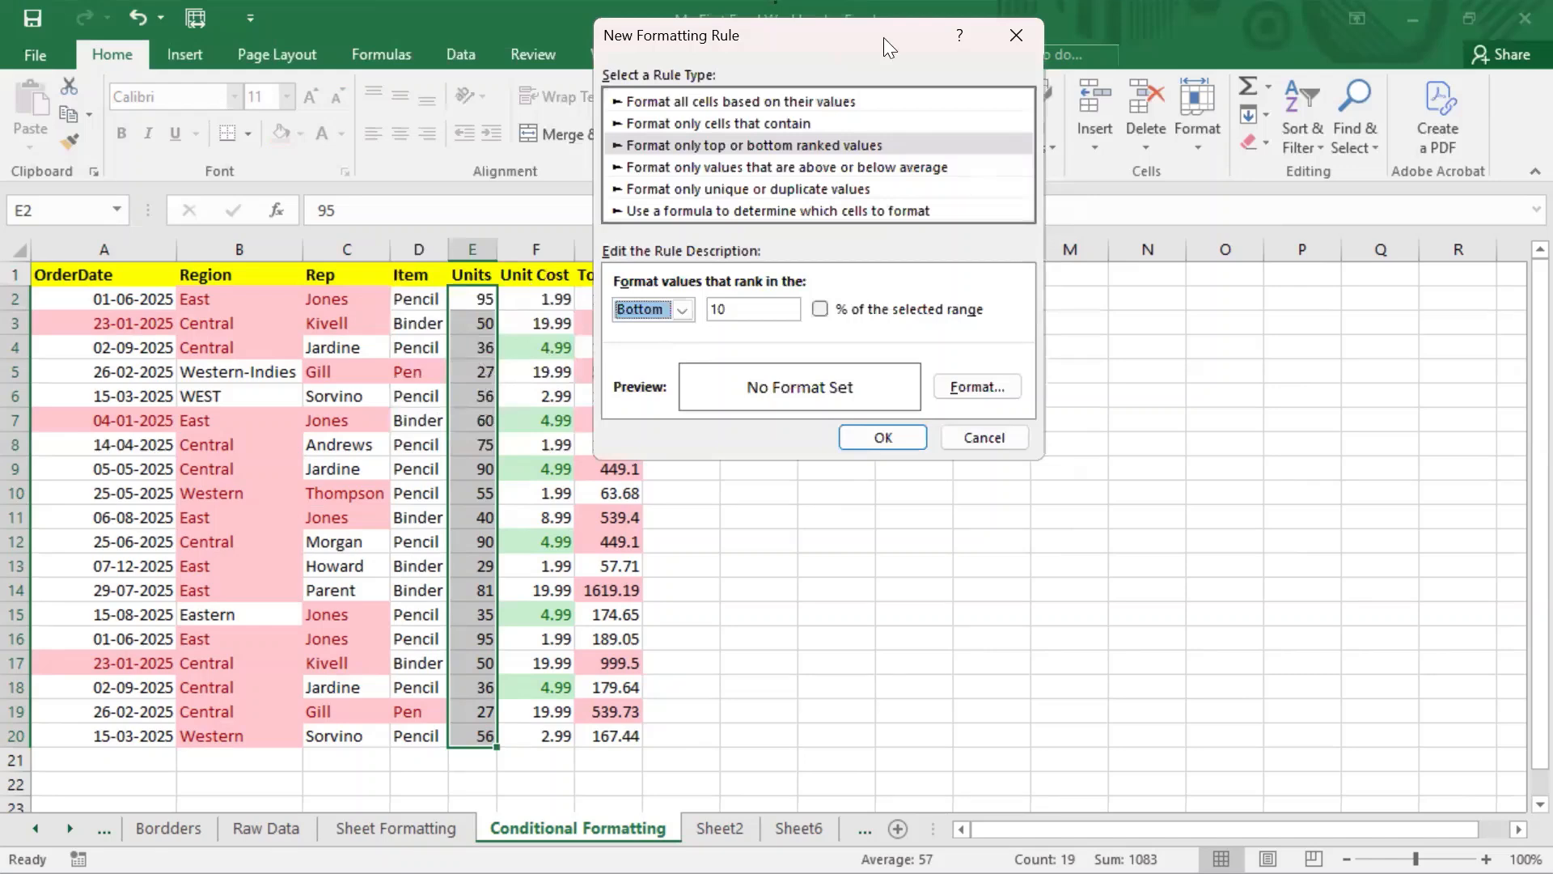
pyautogui.moveTo(883, 37); pyautogui.dragTo(775, 21)
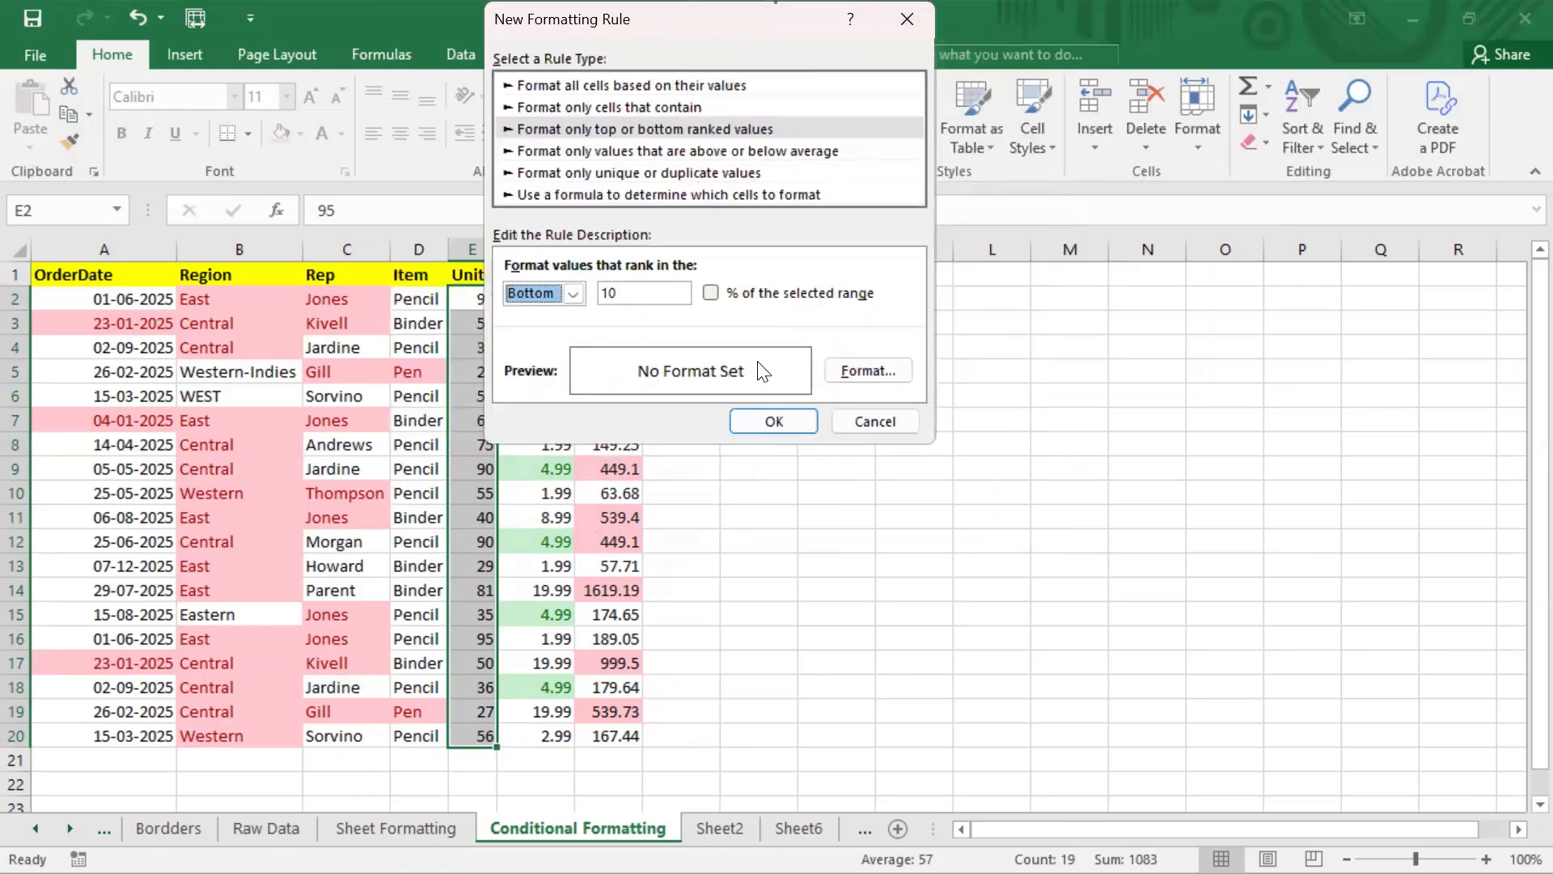
# Step: Give matching cells an orange strikethrough font and apply the Bottom 10 rule
pyautogui.click(882, 364)
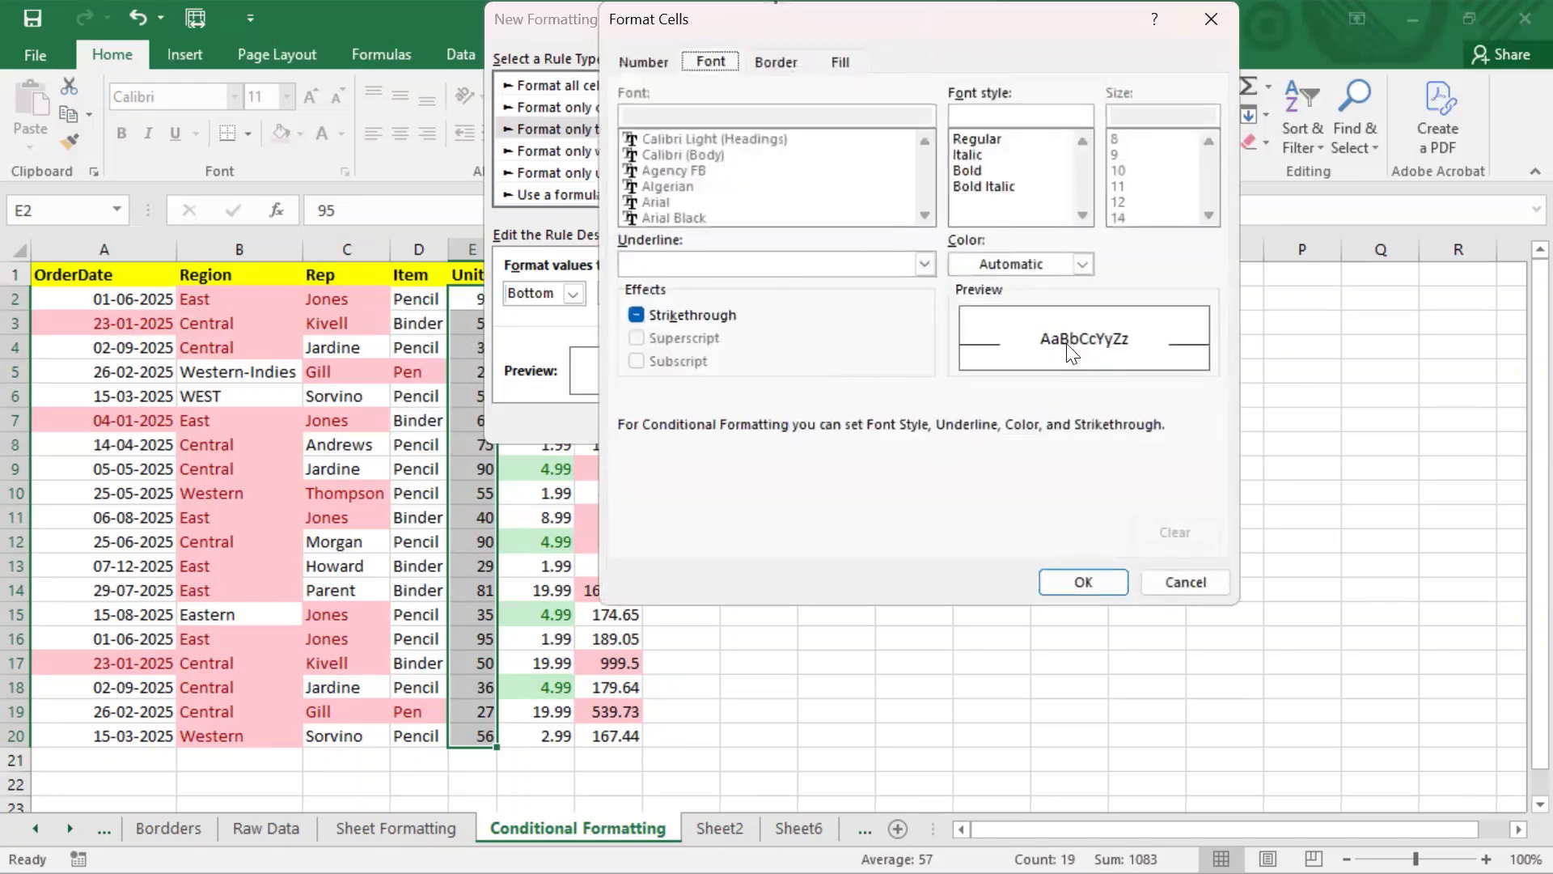
pyautogui.click(1023, 262)
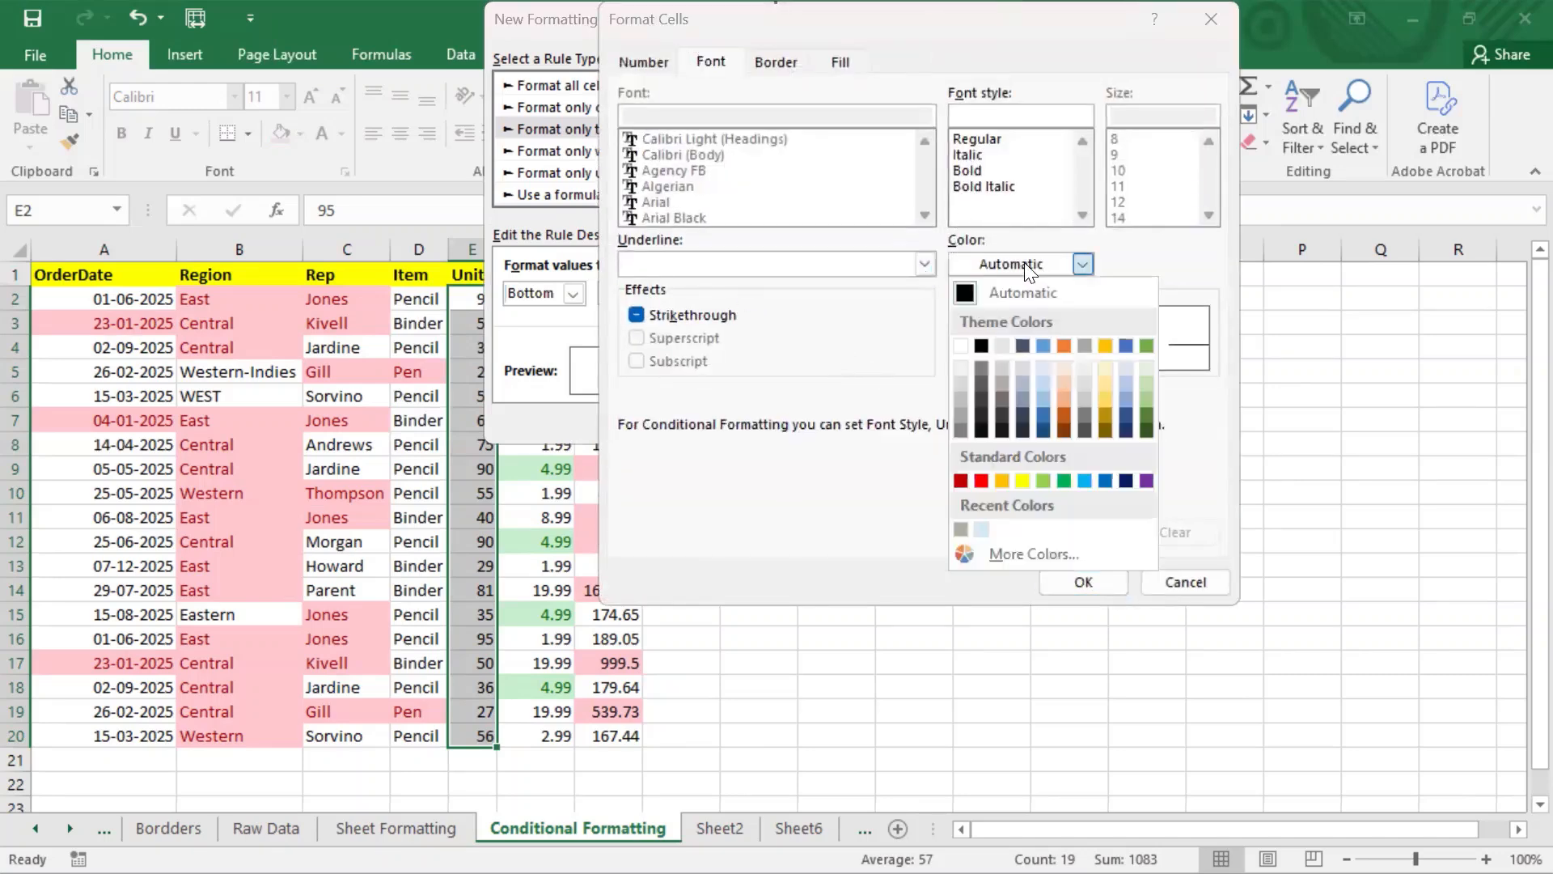
pyautogui.click(1061, 411)
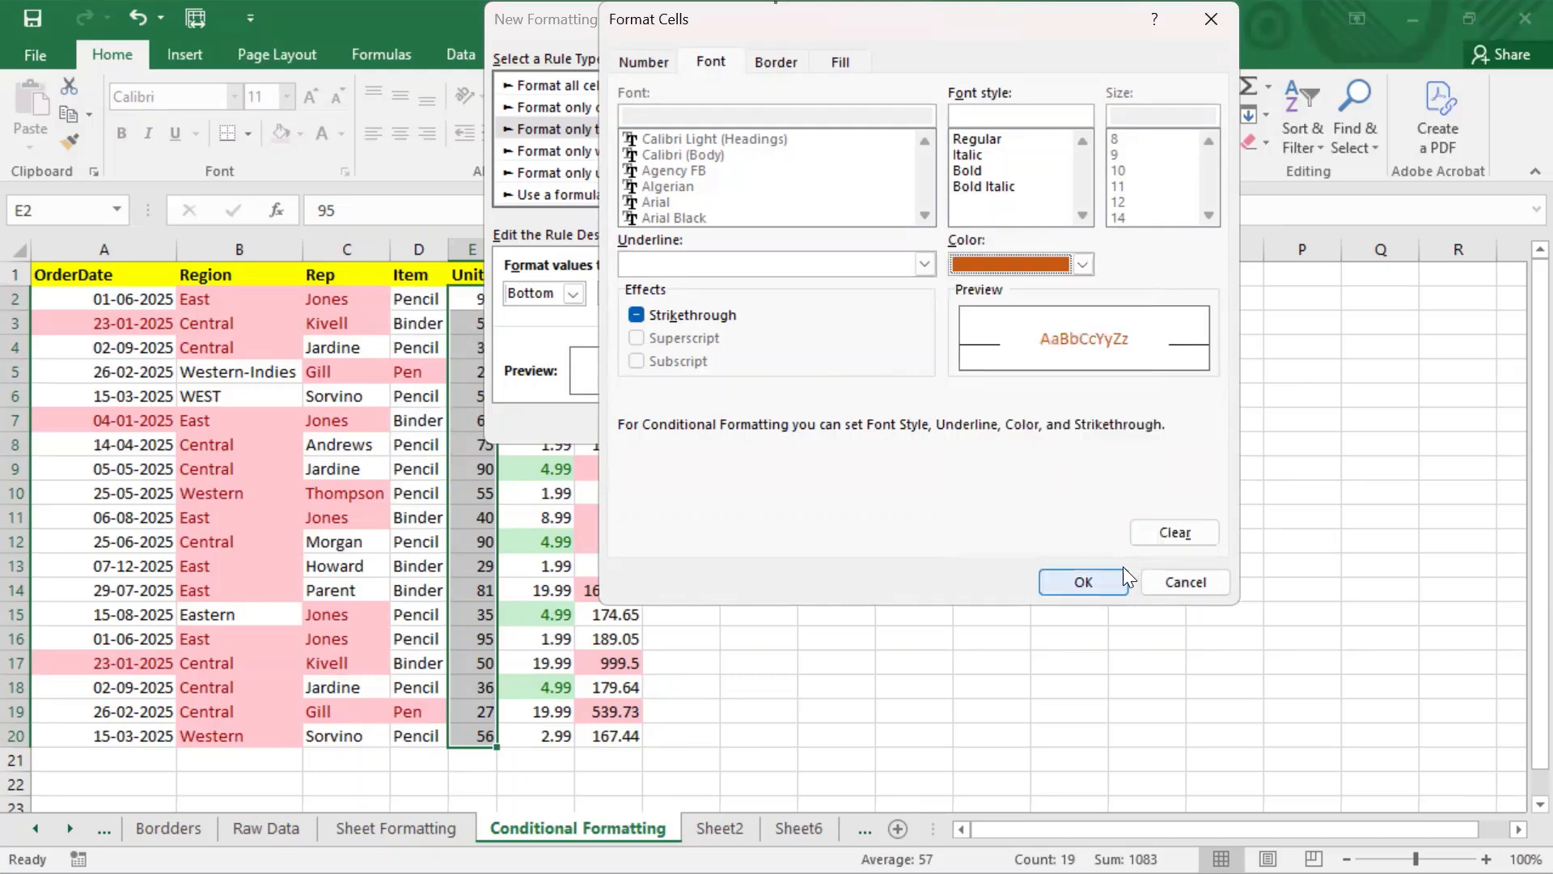
pyautogui.click(1098, 571)
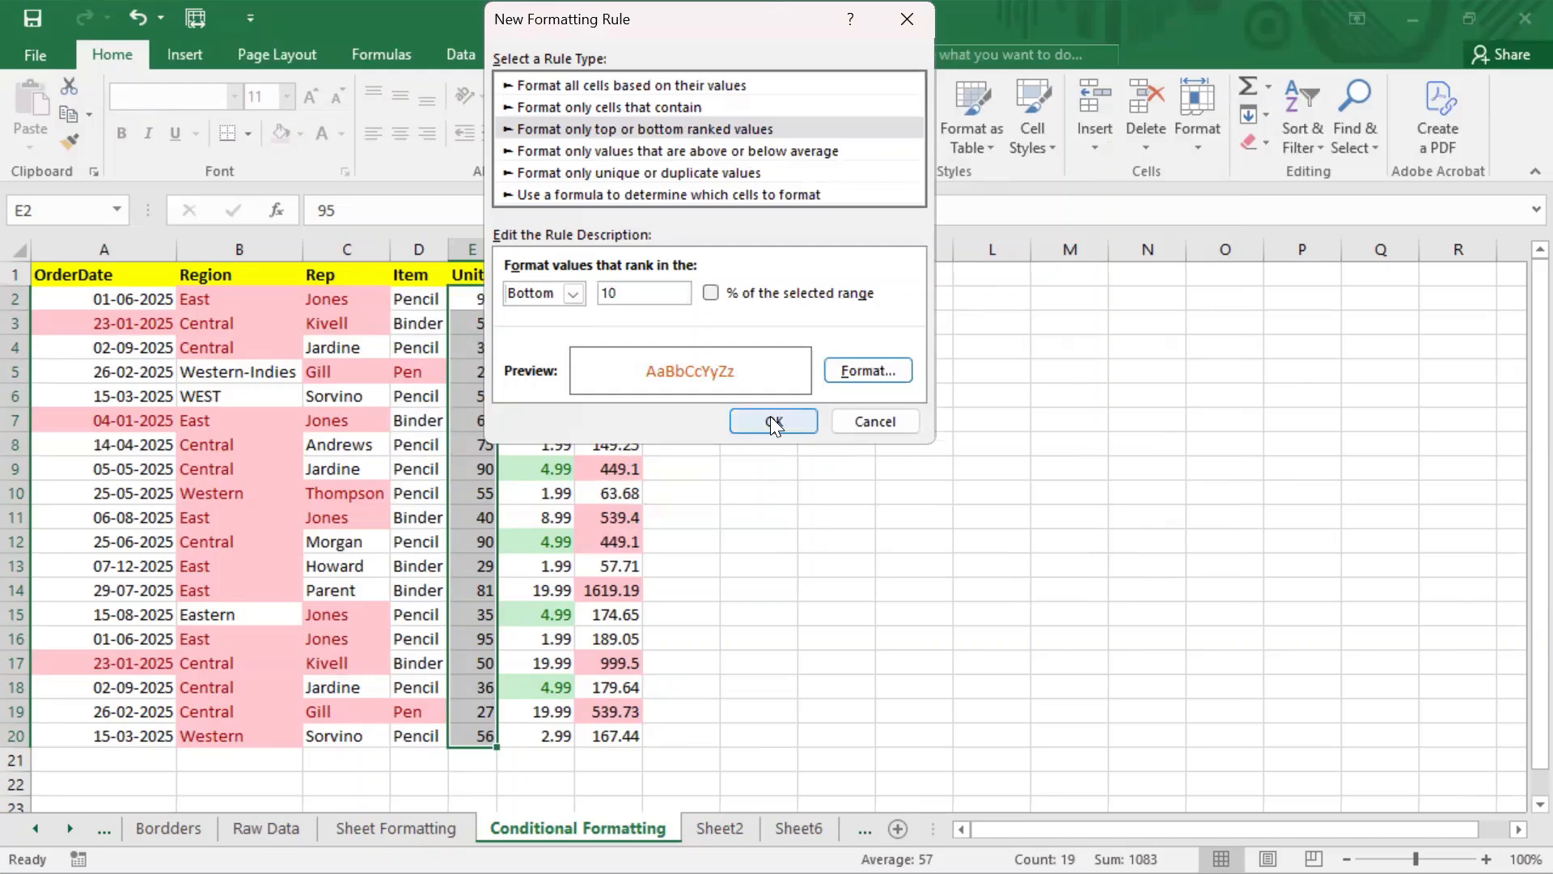
pyautogui.click(773, 423)
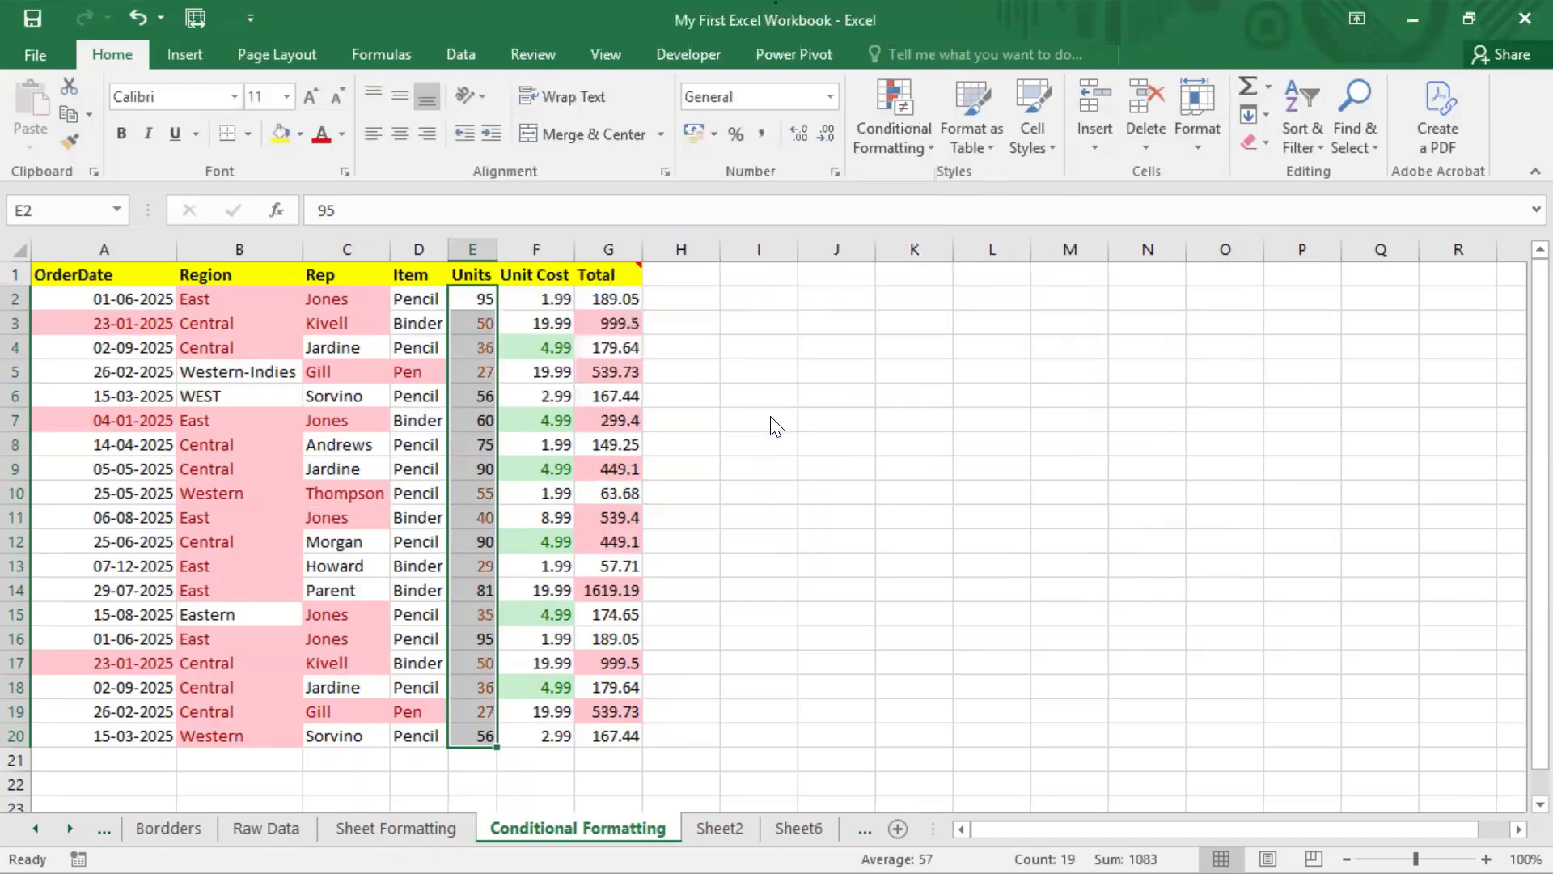
pyautogui.click(492, 518)
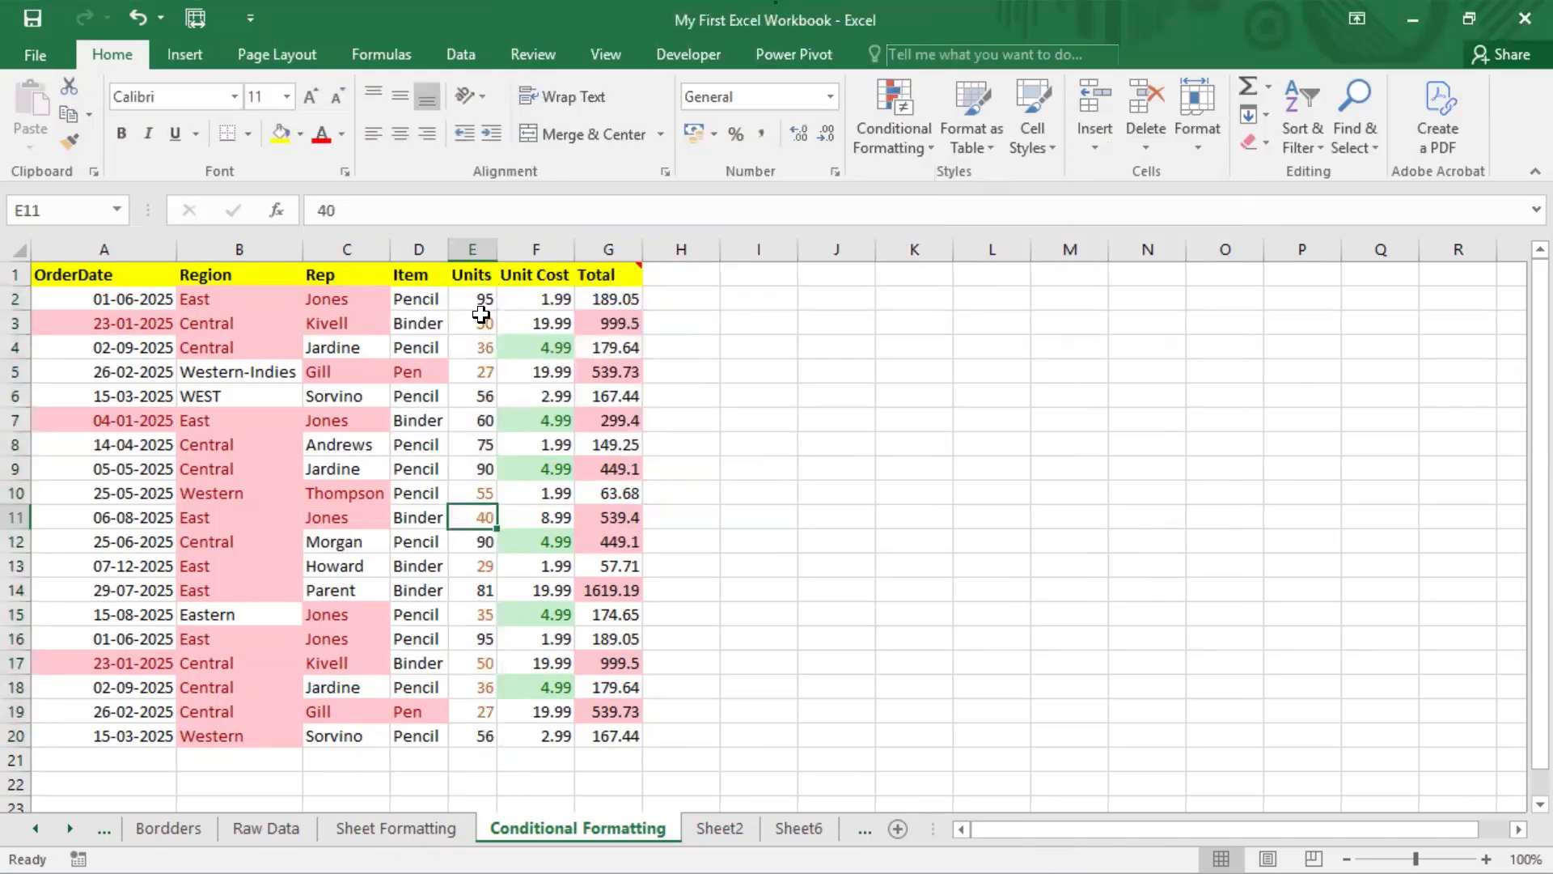
pyautogui.moveTo(481, 303); pyautogui.dragTo(474, 738)
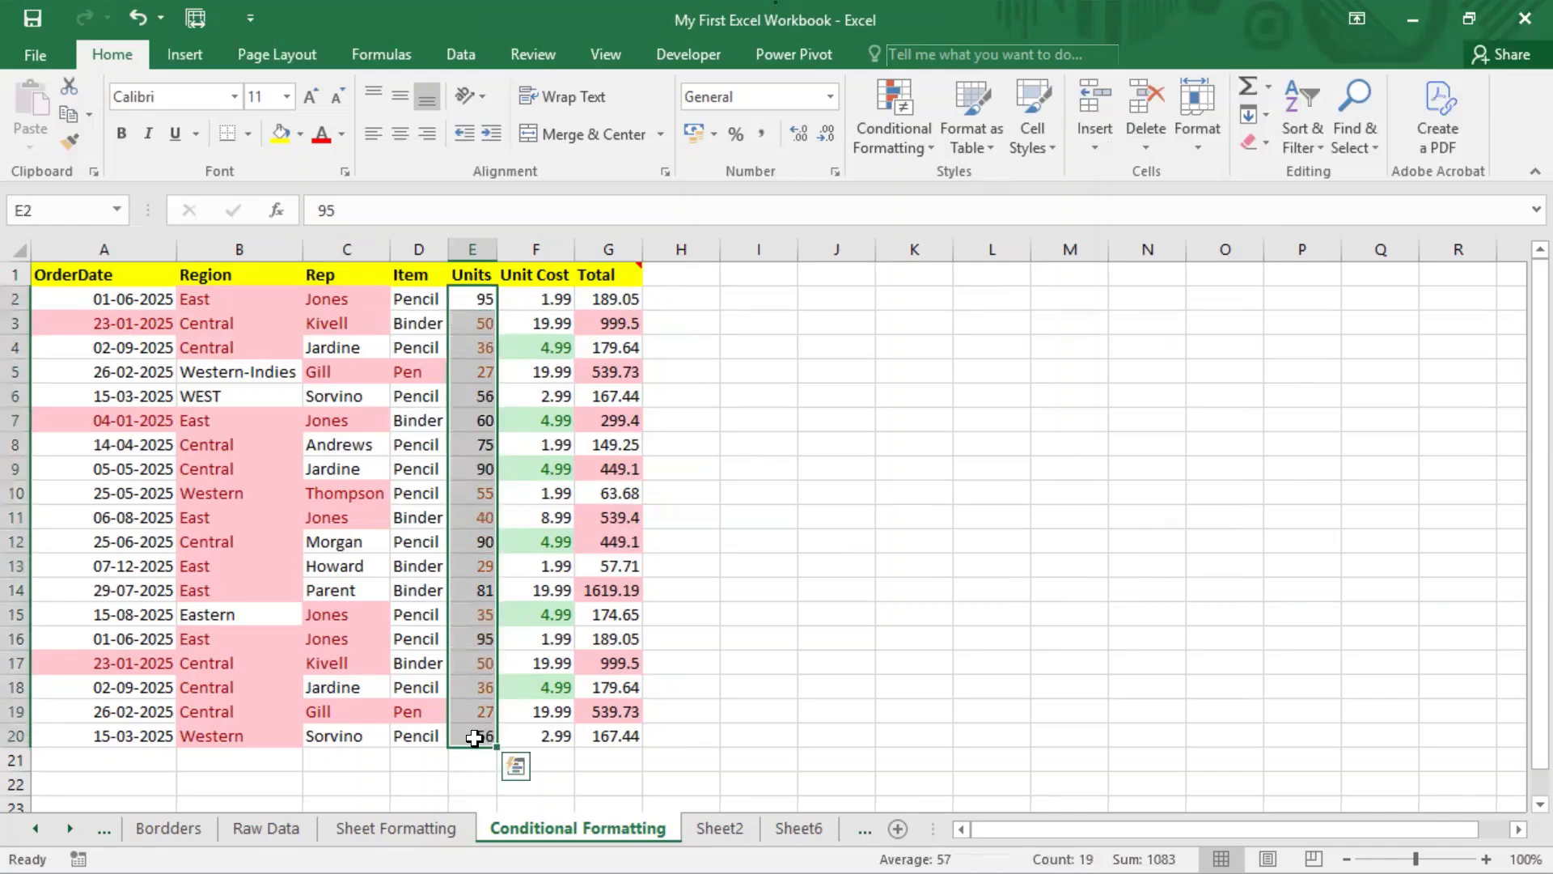
pyautogui.click(802, 684)
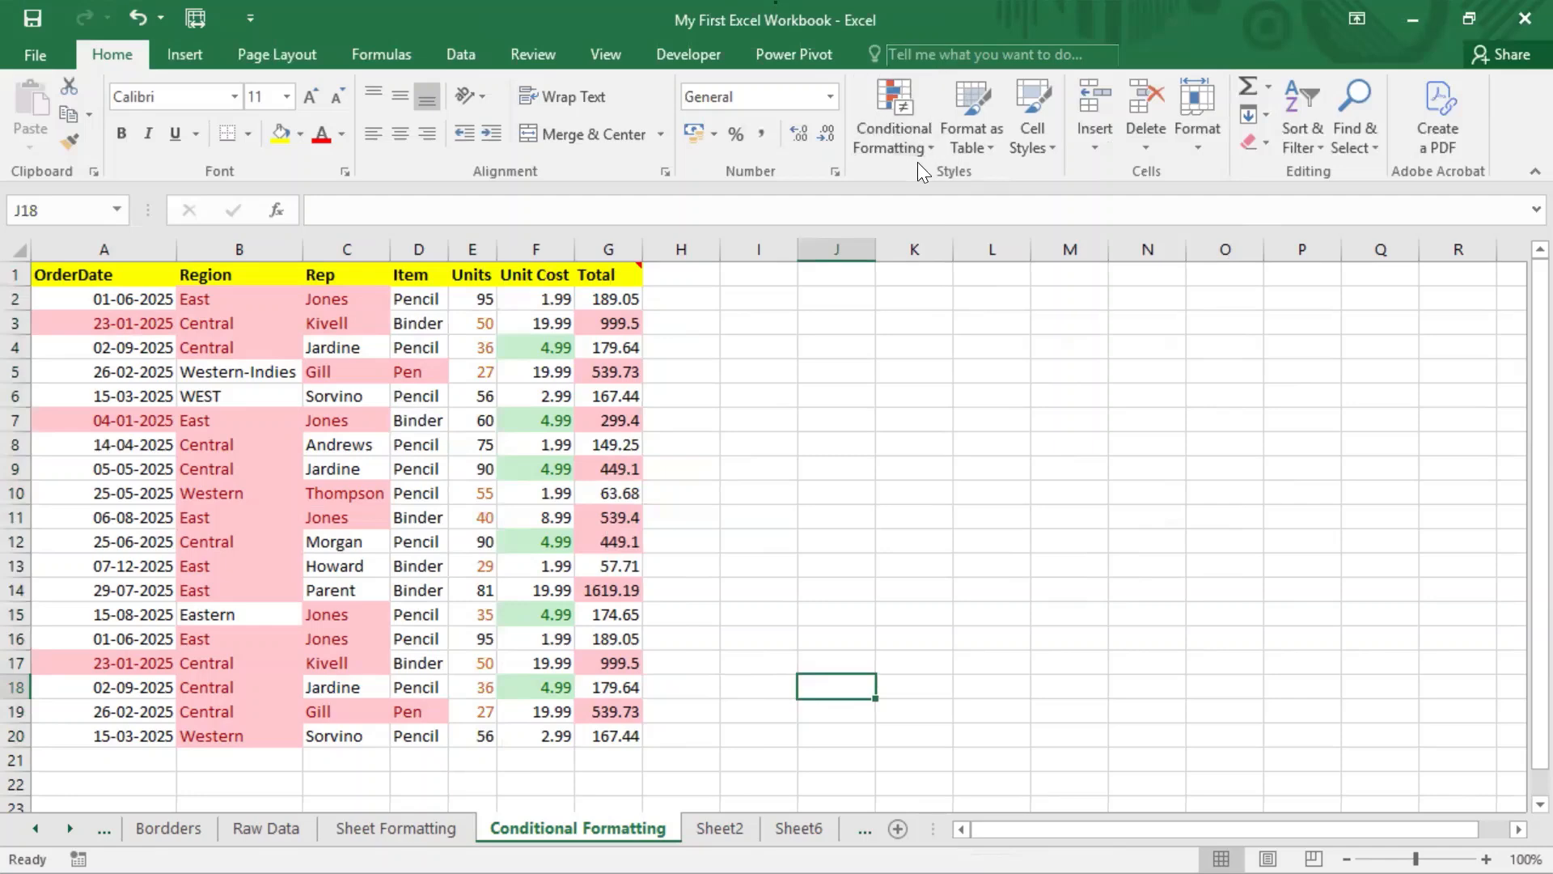
pyautogui.click(775, 4)
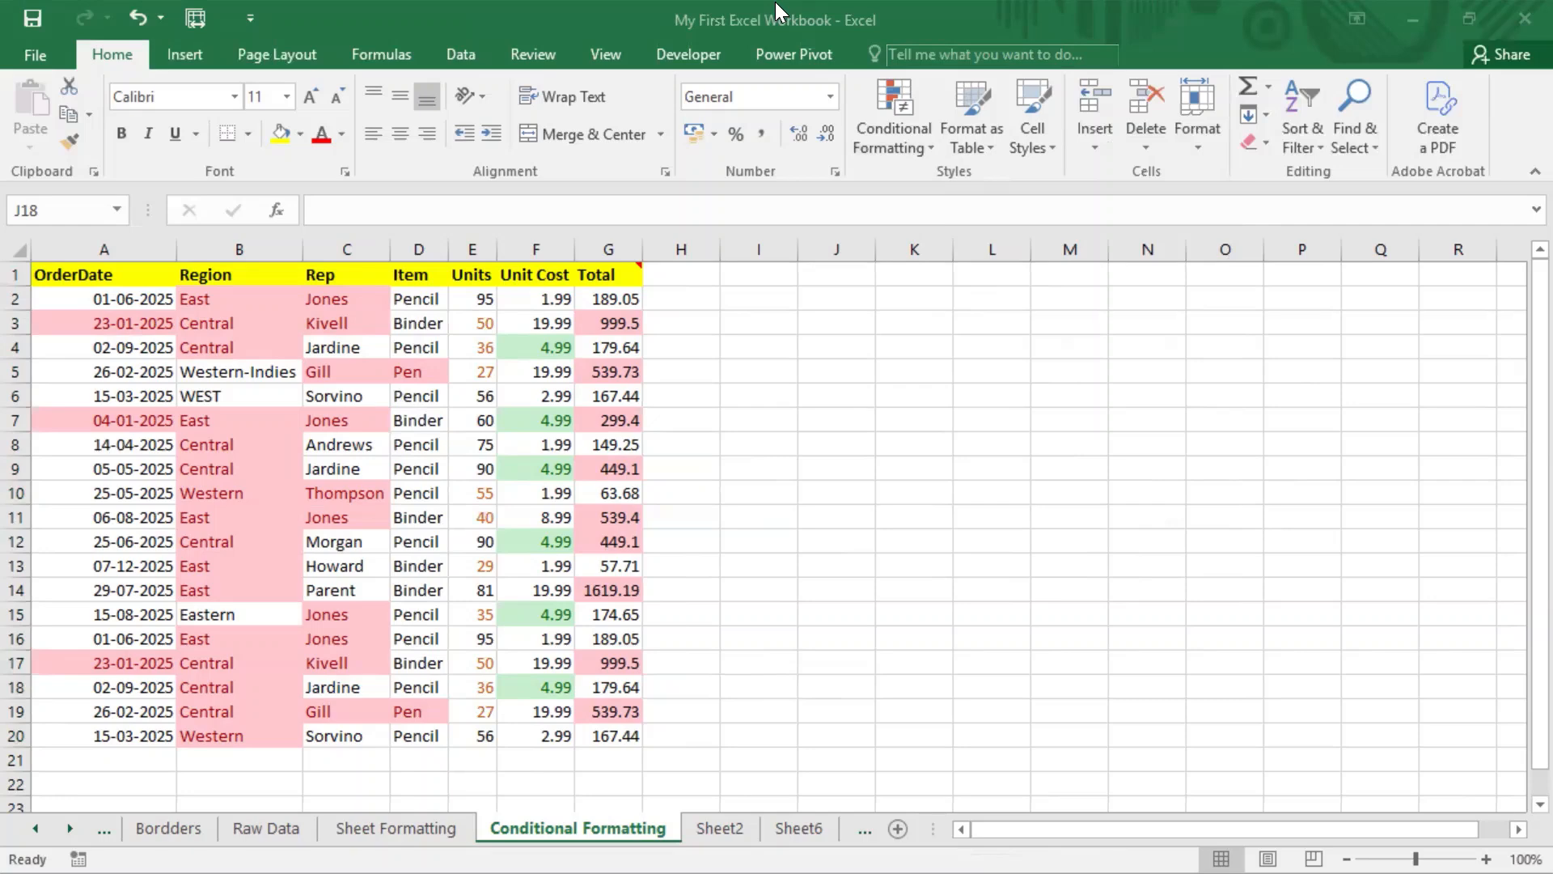
pyautogui.click(883, 246)
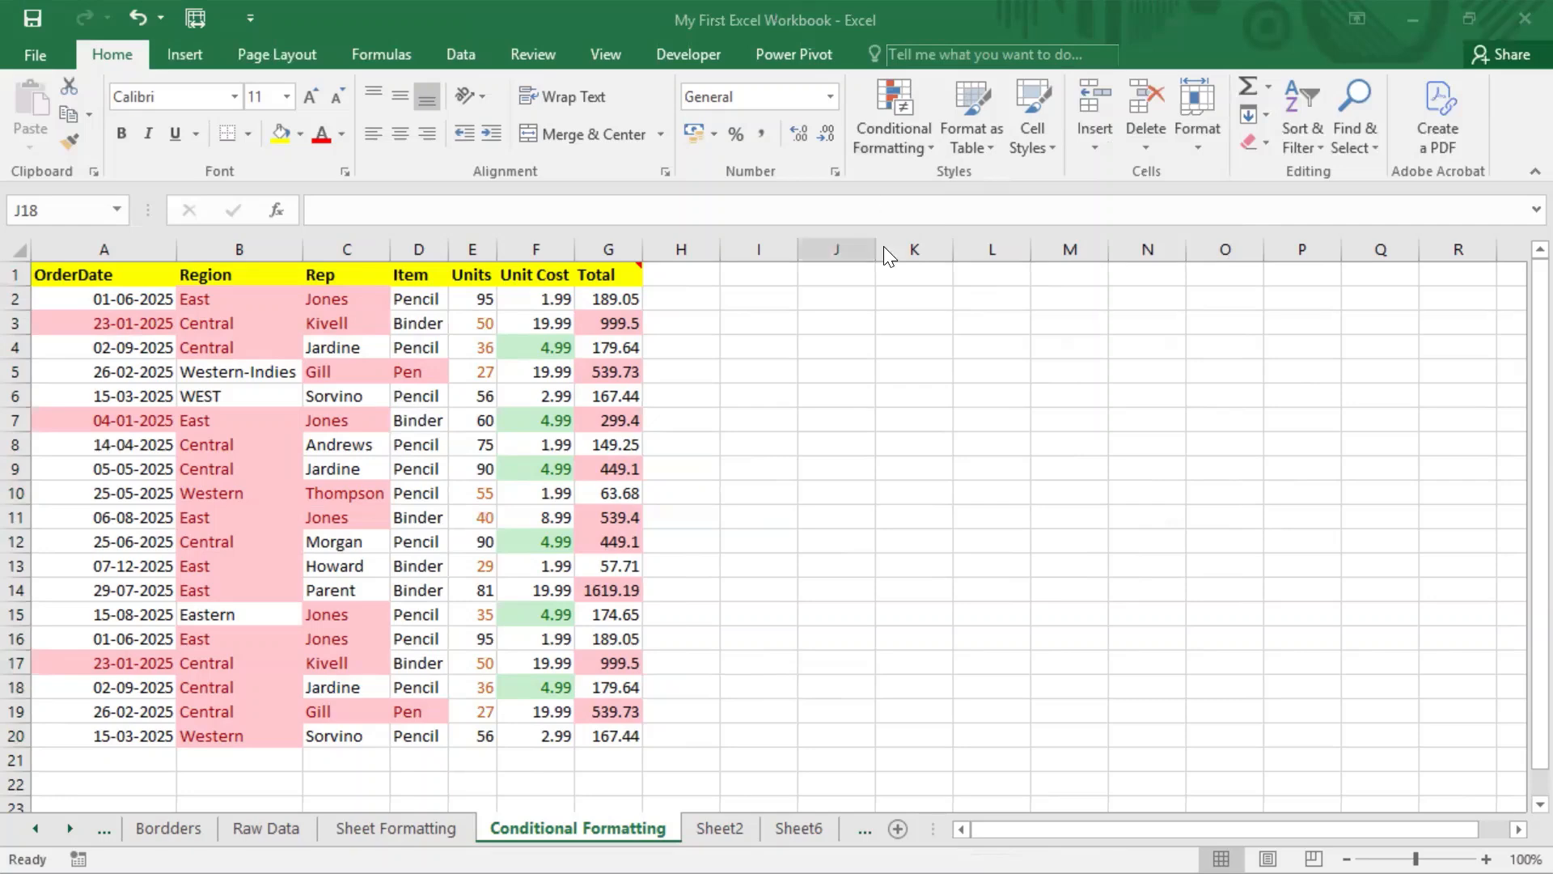
pyautogui.click(923, 136)
pyautogui.moveTo(968, 186)
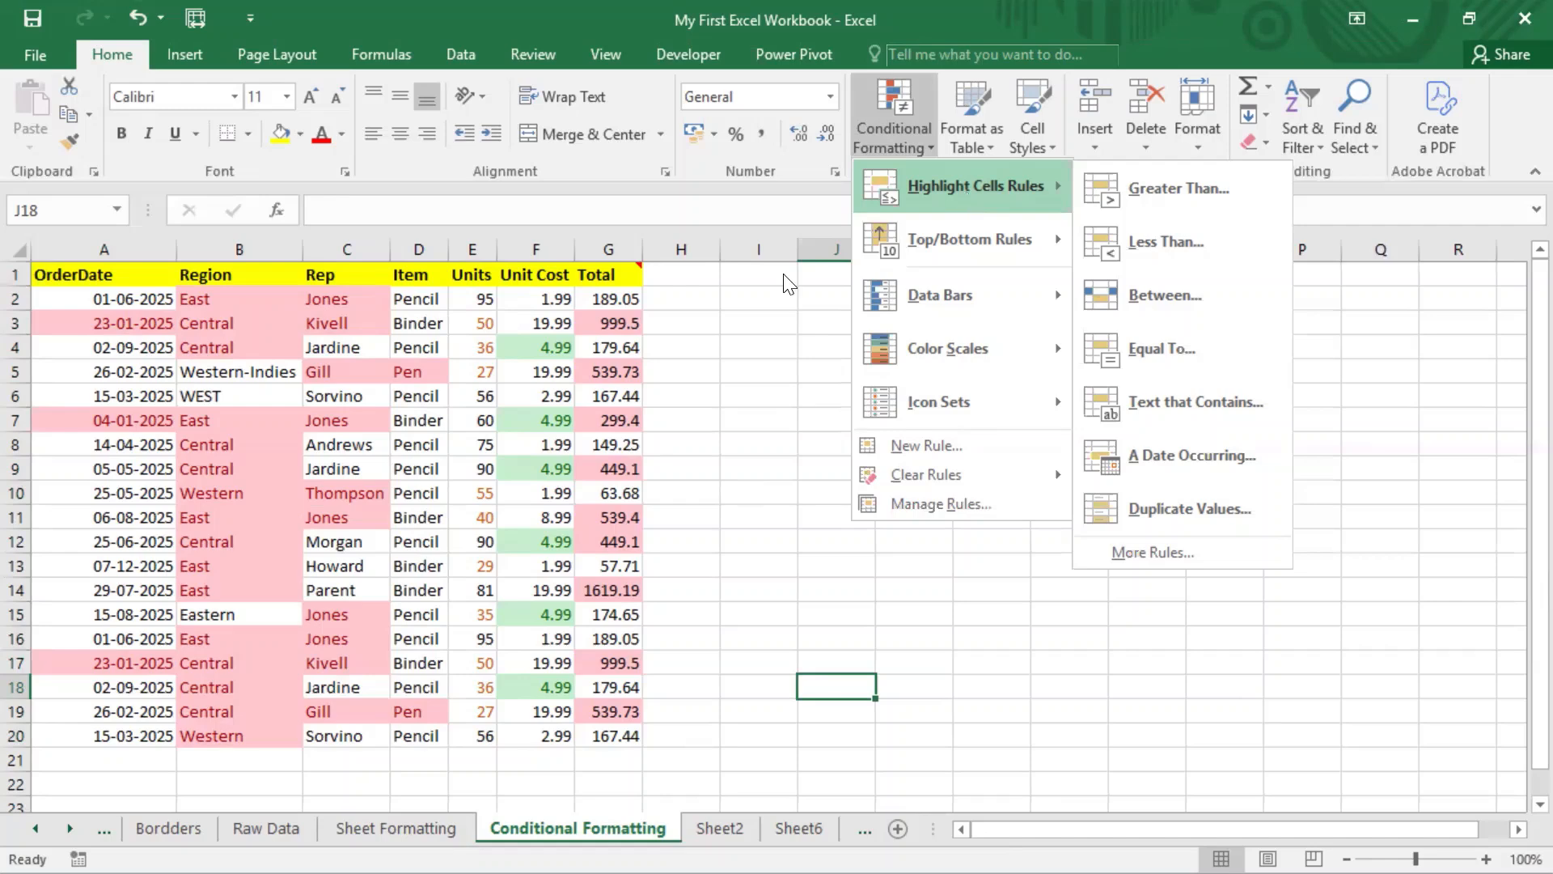
pyautogui.press('Escape')
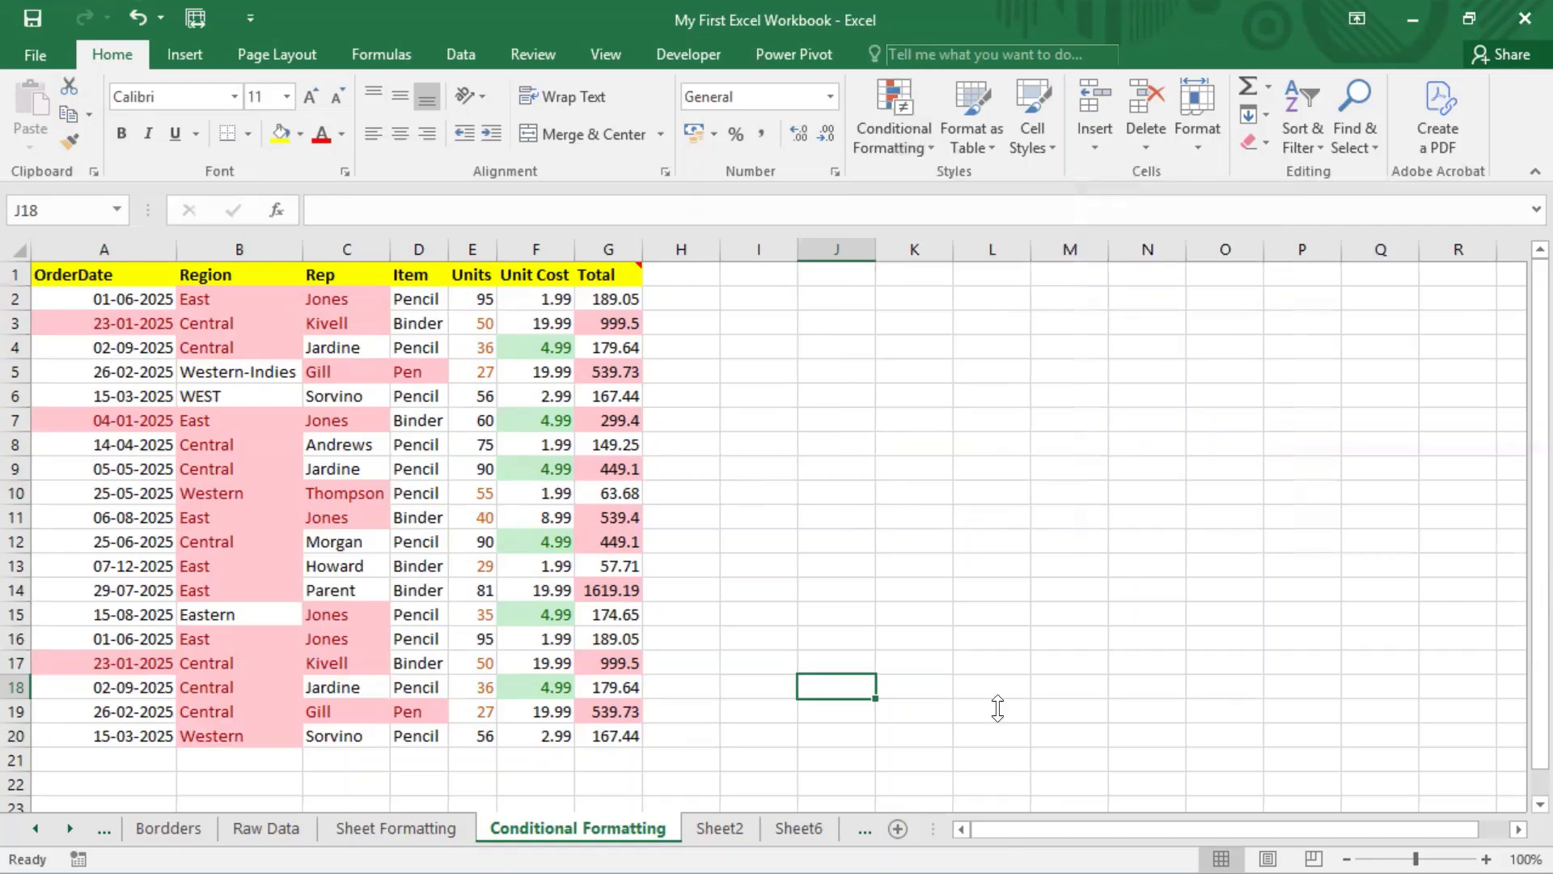